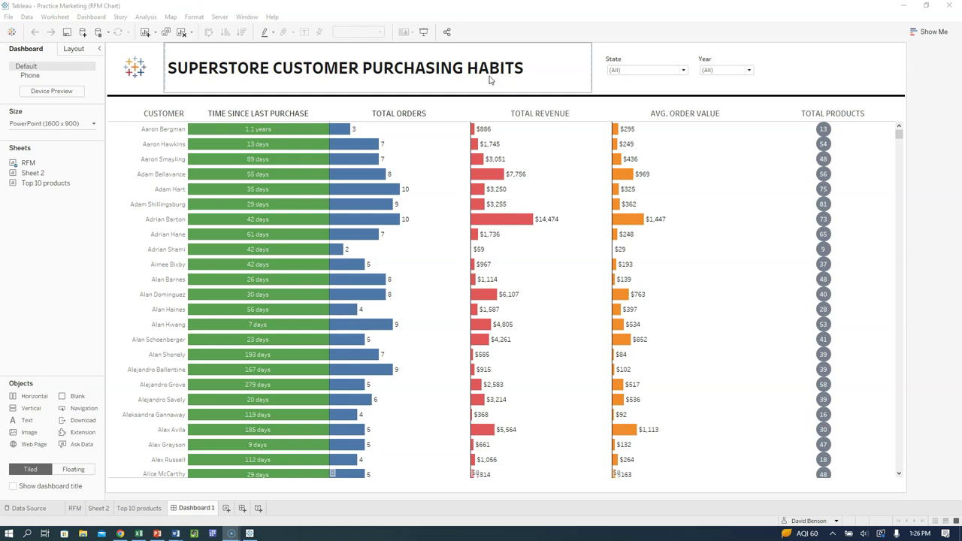
# Select each dashboard element: Time Since Last Purchase, the title, Total Orders, Total Products, Total Revenue and Avg. Order Value
pyautogui.click(275, 115)
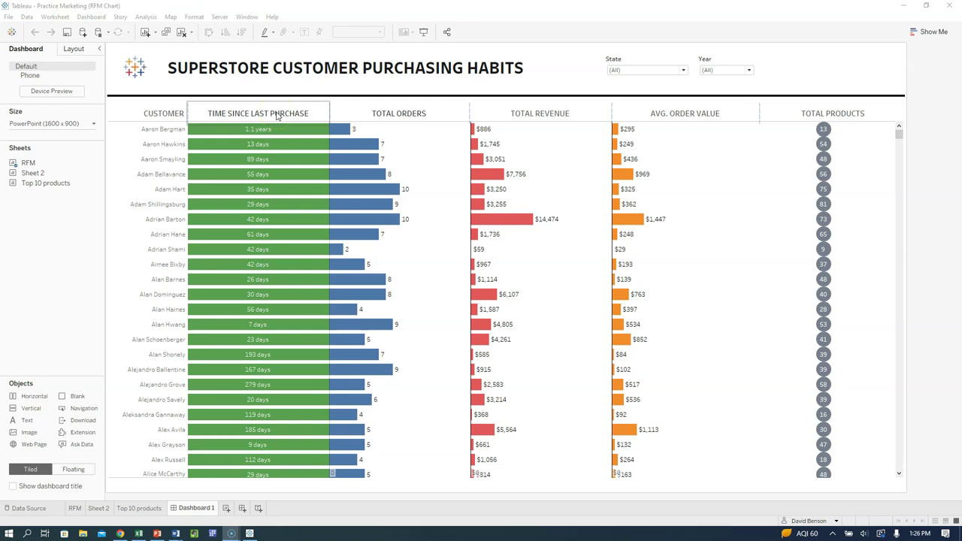
pyautogui.click(425, 64)
pyautogui.click(407, 112)
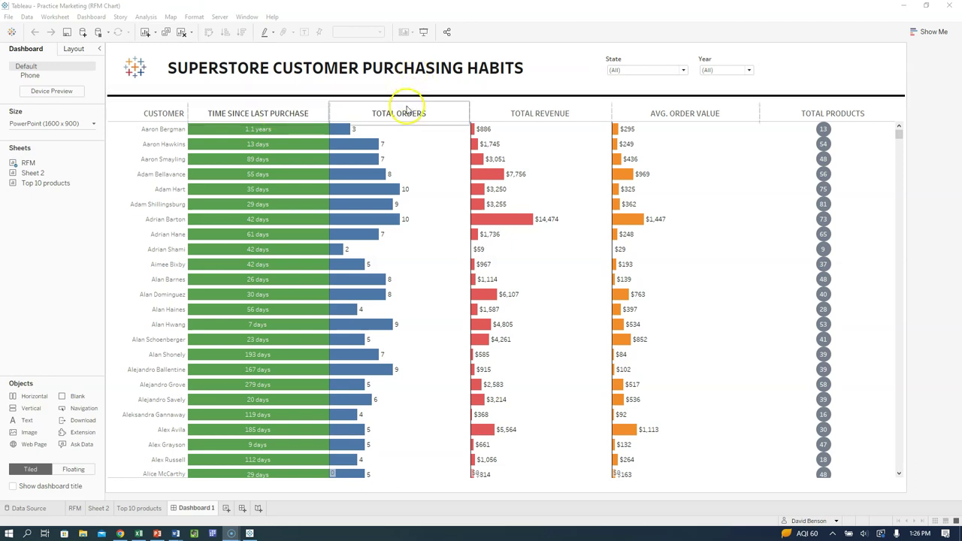
pyautogui.click(843, 120)
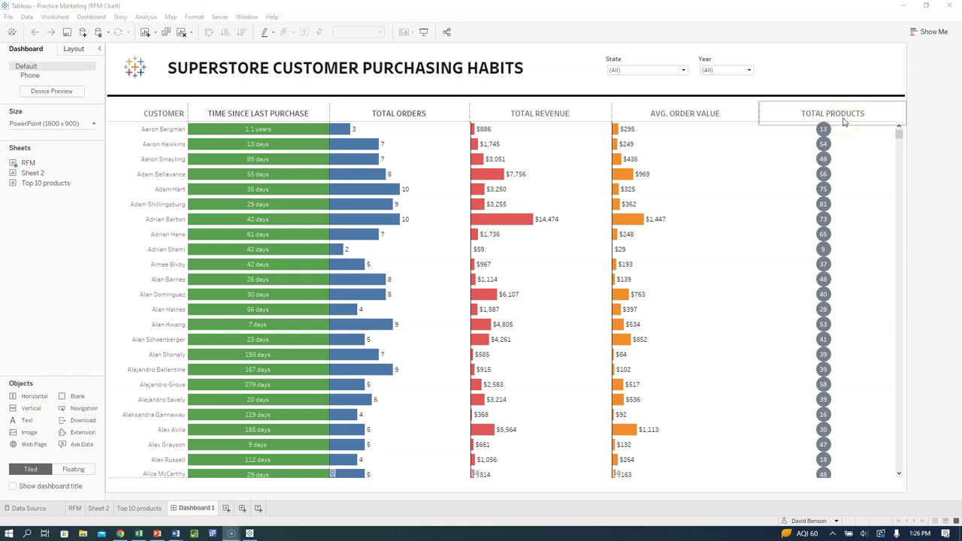
pyautogui.click(552, 111)
pyautogui.click(690, 114)
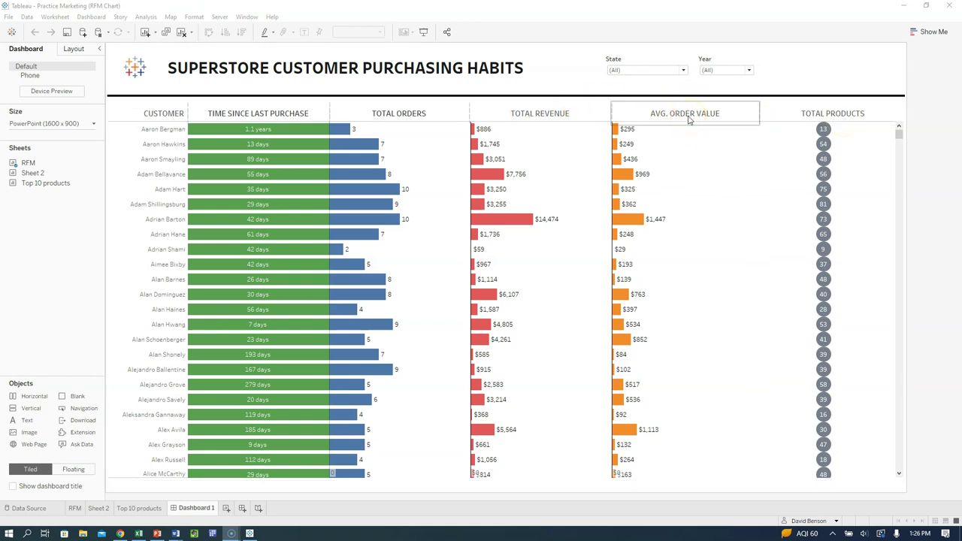
pyautogui.click(659, 118)
# Check the bar tooltips, clear the selection, and switch to the Week 45 challenge page in Chrome
pyautogui.moveTo(240, 154)
pyautogui.moveTo(258, 129)
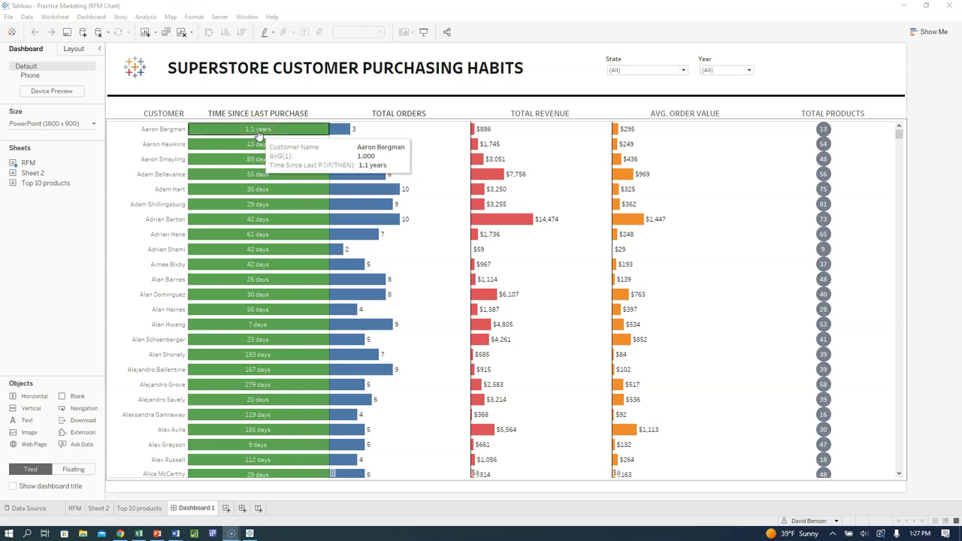
pyautogui.moveTo(337, 138)
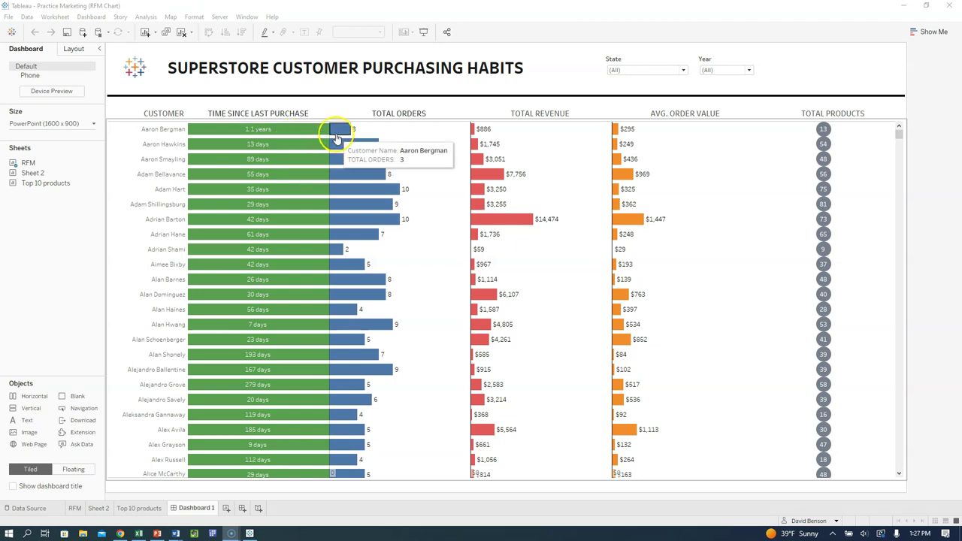
pyautogui.moveTo(306, 159)
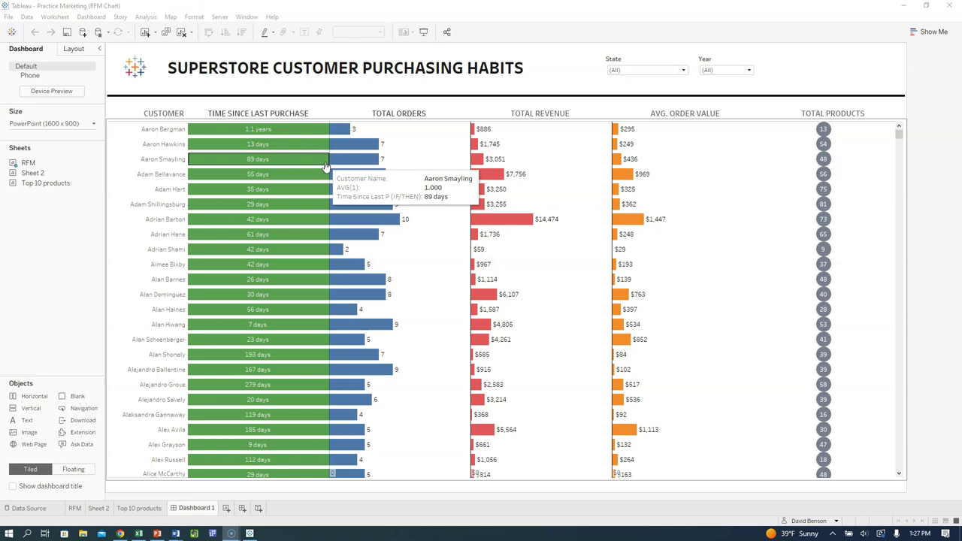
pyautogui.click(299, 112)
pyautogui.hotkey('alt', 'Tab')
pyautogui.click(350, 340)
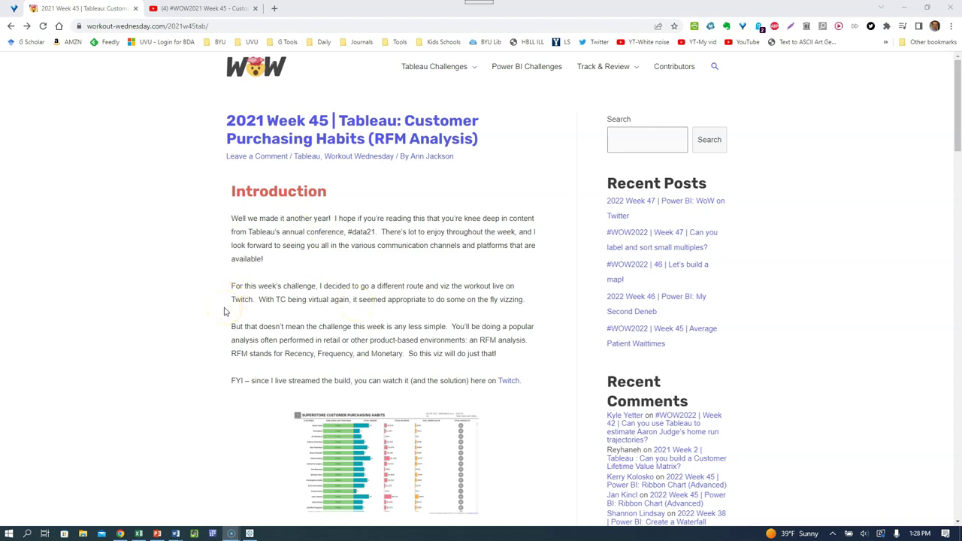
# Highlight the Requirements bullet list, then switch to the Week 45 RFM Analysis YouTube video
pyautogui.scroll(-2, 223, 311)
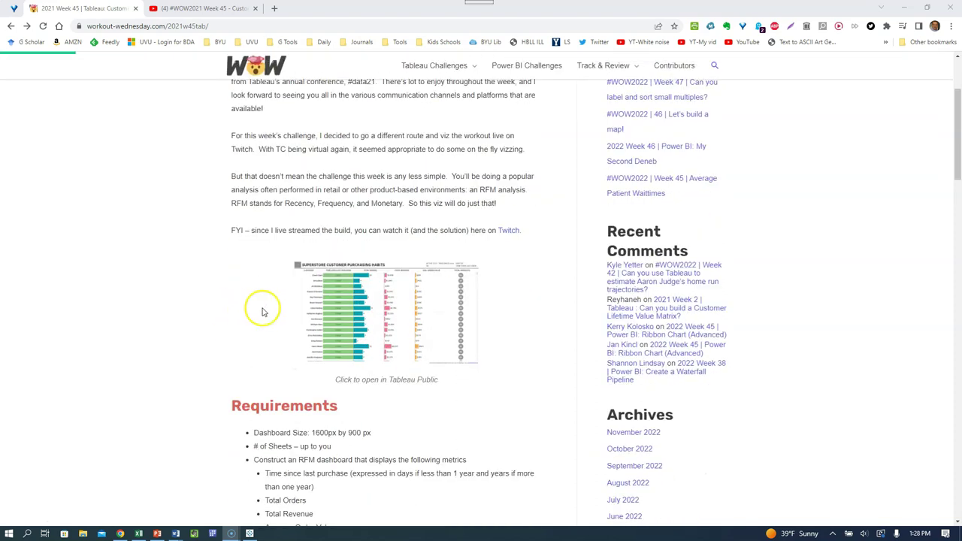
pyautogui.scroll(-3, 321, 306)
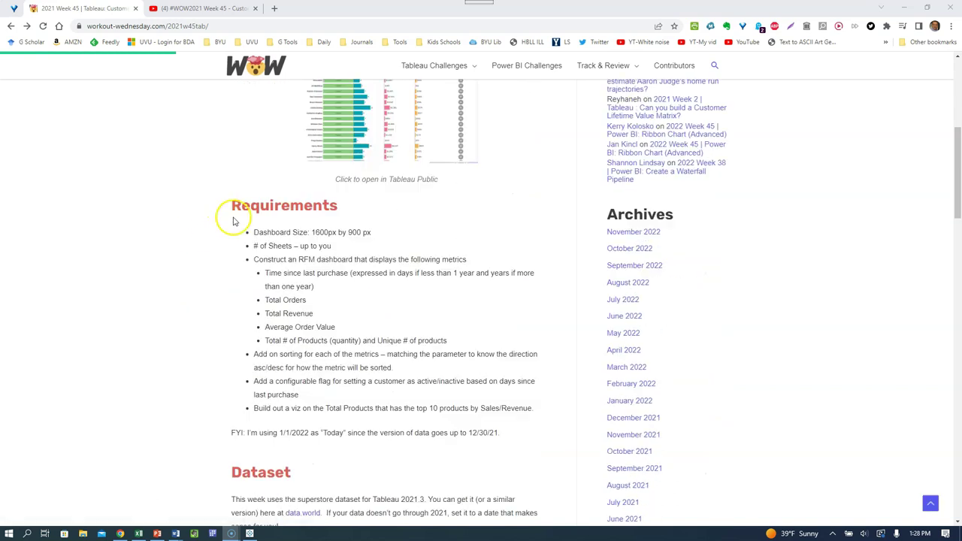
pyautogui.moveTo(255, 230); pyautogui.dragTo(504, 388)
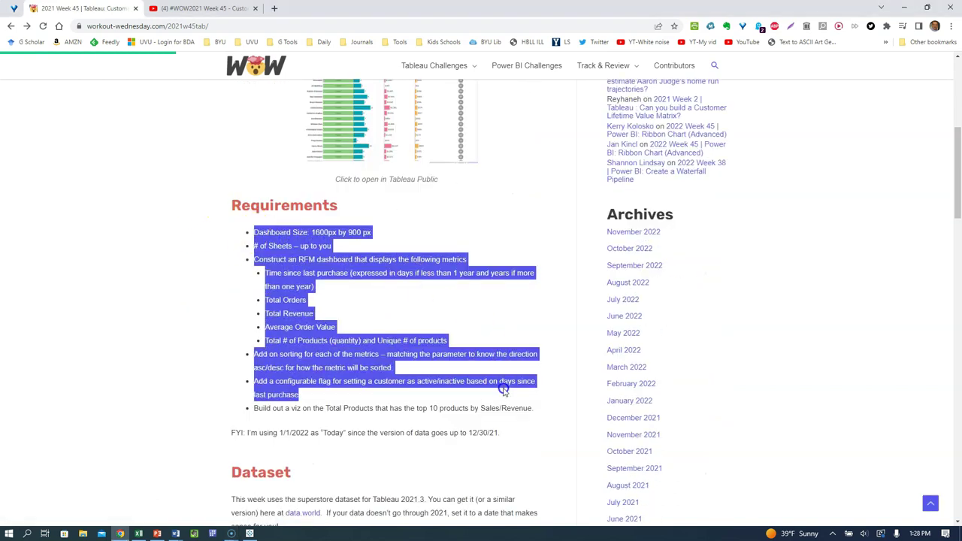
pyautogui.scroll(-1, 502, 389)
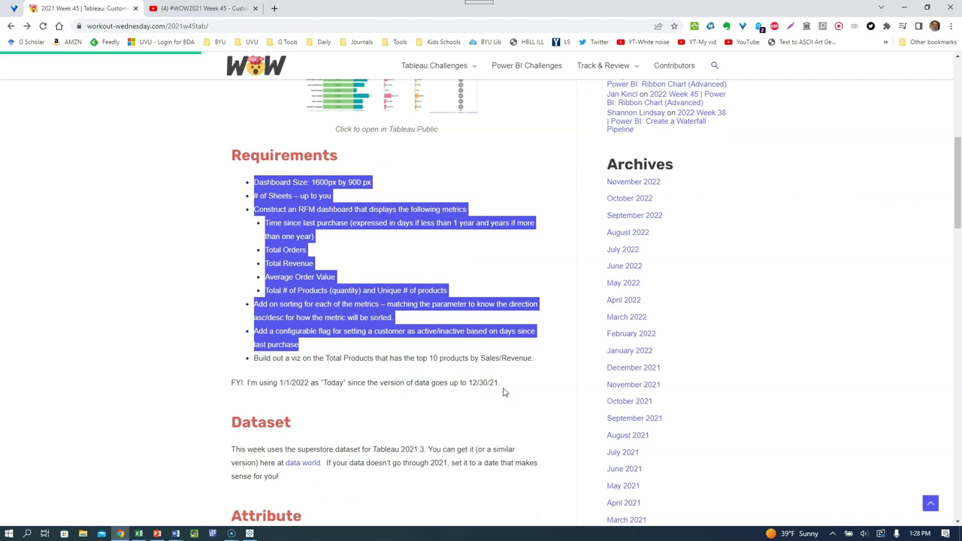
pyautogui.scroll(-1, 394, 404)
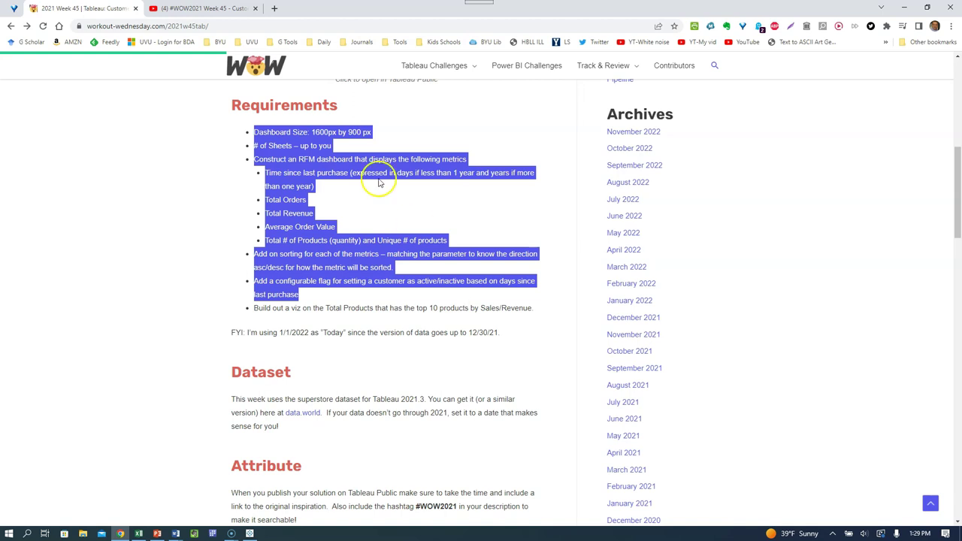
pyautogui.click(172, 10)
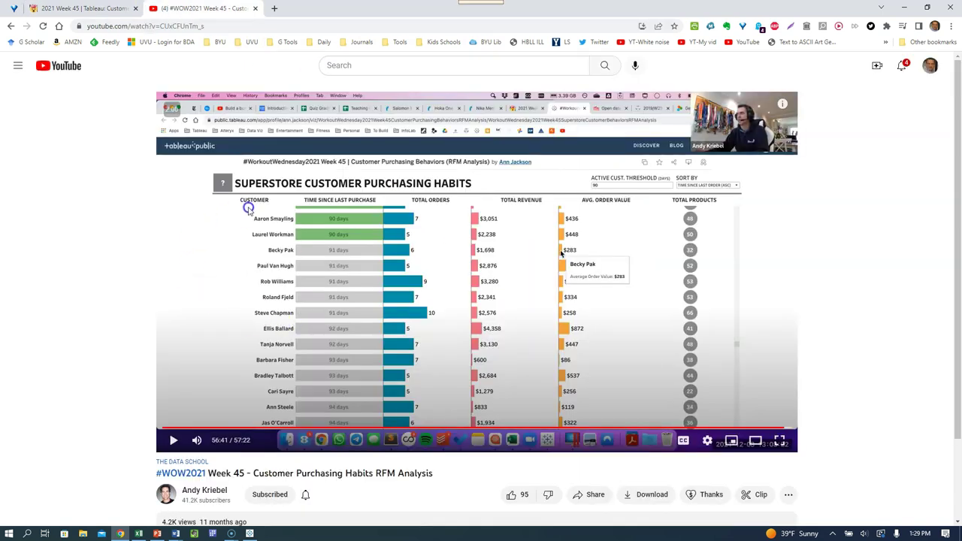
# Look over the YouTube walkthrough, then go back to the Workout Wednesday challenge tab
pyautogui.scroll(-1, 163, 304)
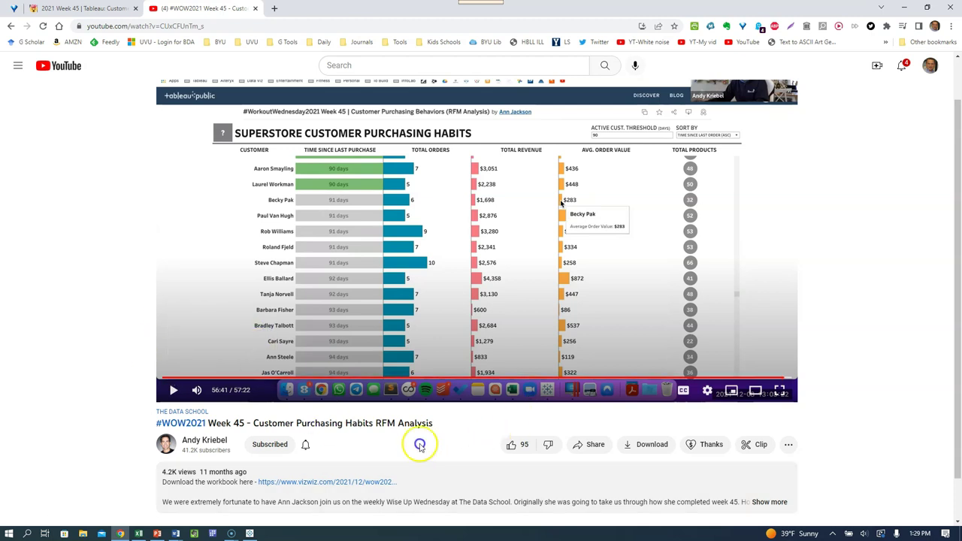
pyautogui.hotkey('ctrl', 'shift', 'Tab')
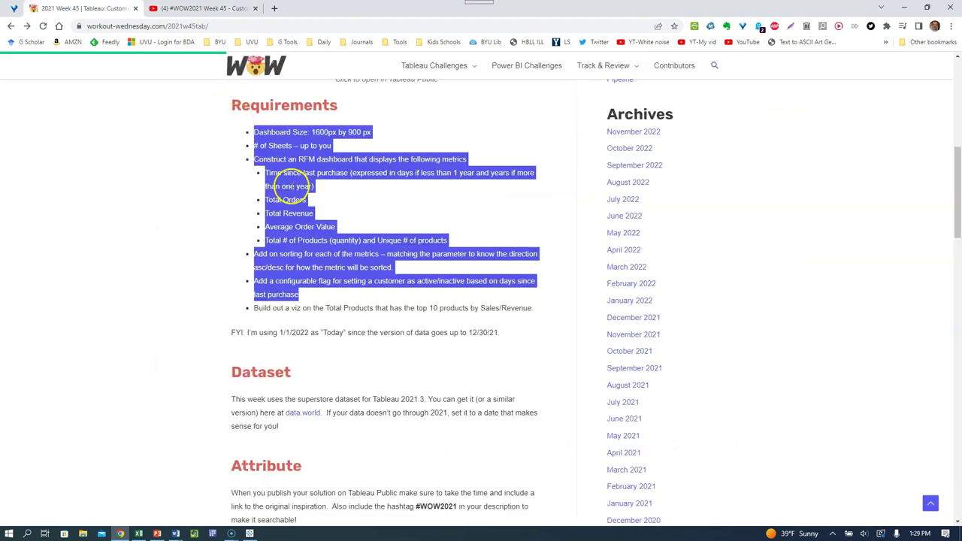
# Deselect the Requirements highlight and scroll back up the challenge page
pyautogui.click(301, 321)
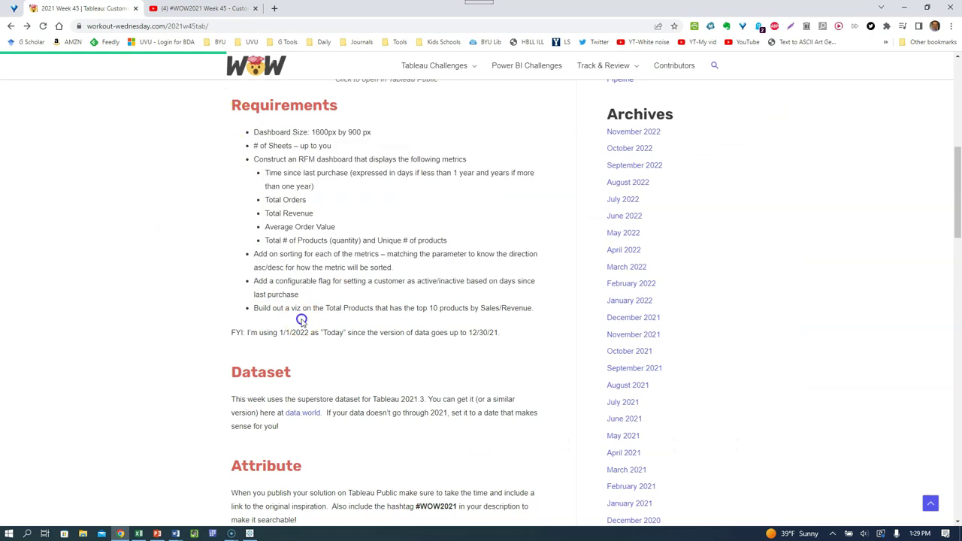
pyautogui.scroll(5, 301, 321)
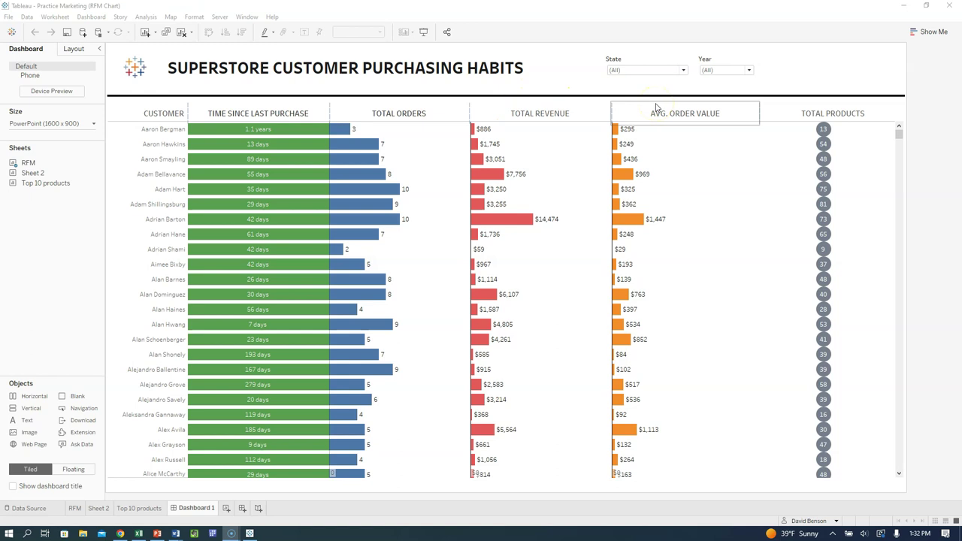
# Select the Total Products and Time Since Last Purchase sheets on the finished dashboard
pyautogui.click(800, 118)
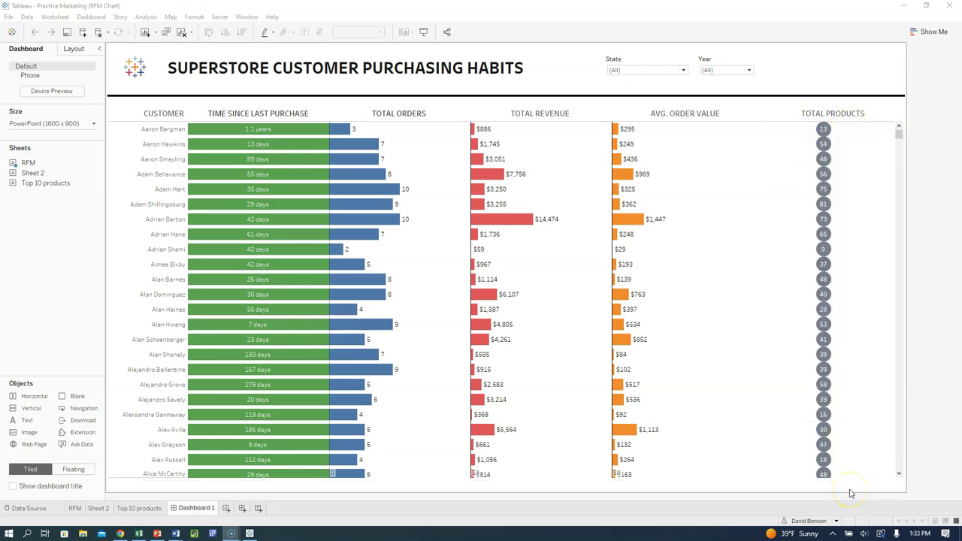
pyautogui.moveTo(263, 143)
pyautogui.click(290, 110)
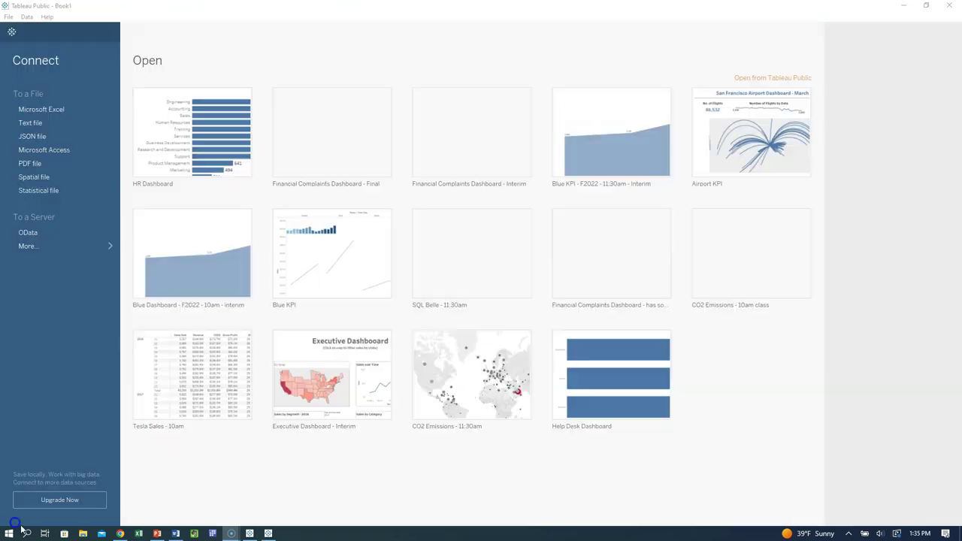
# Connect Book1 to Sample - Superstore - has US sales.xlsx, add the Orders table, and open Sheet 1
pyautogui.click(32, 508)
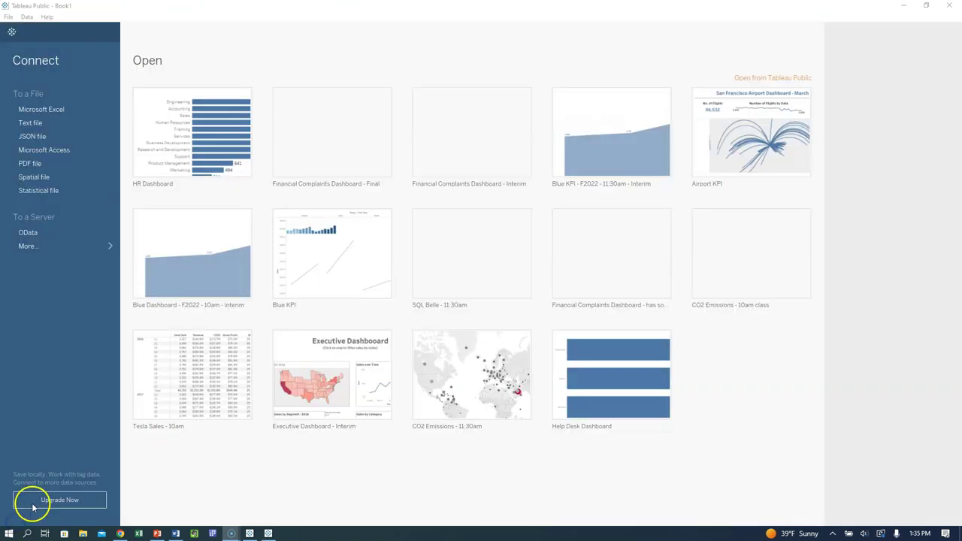
pyautogui.click(44, 265)
pyautogui.click(77, 112)
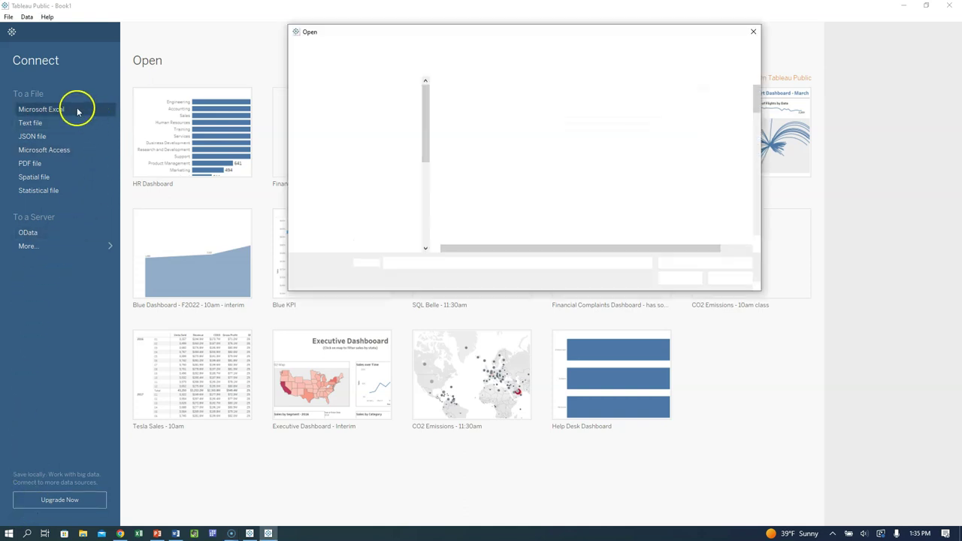
pyautogui.scroll(-6, 528, 158)
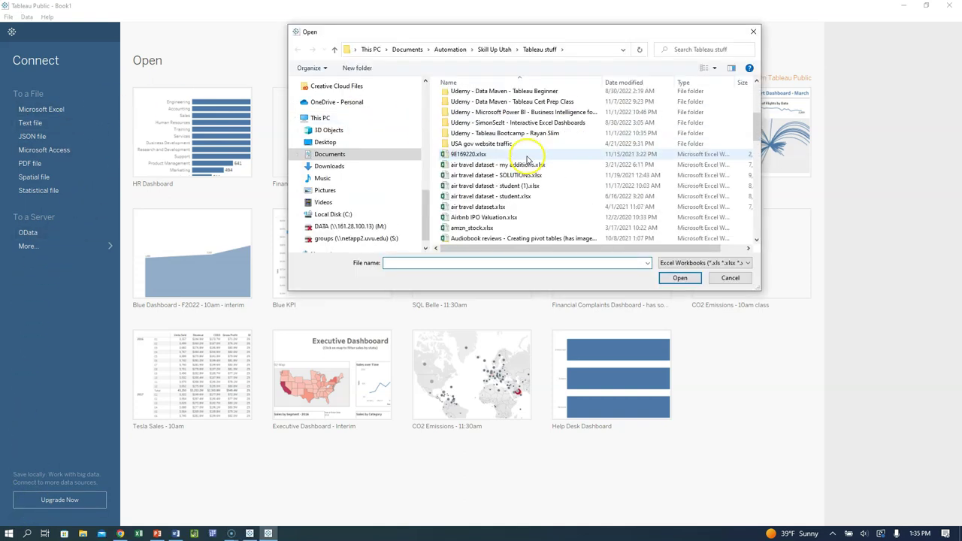
pyautogui.scroll(-10, 528, 159)
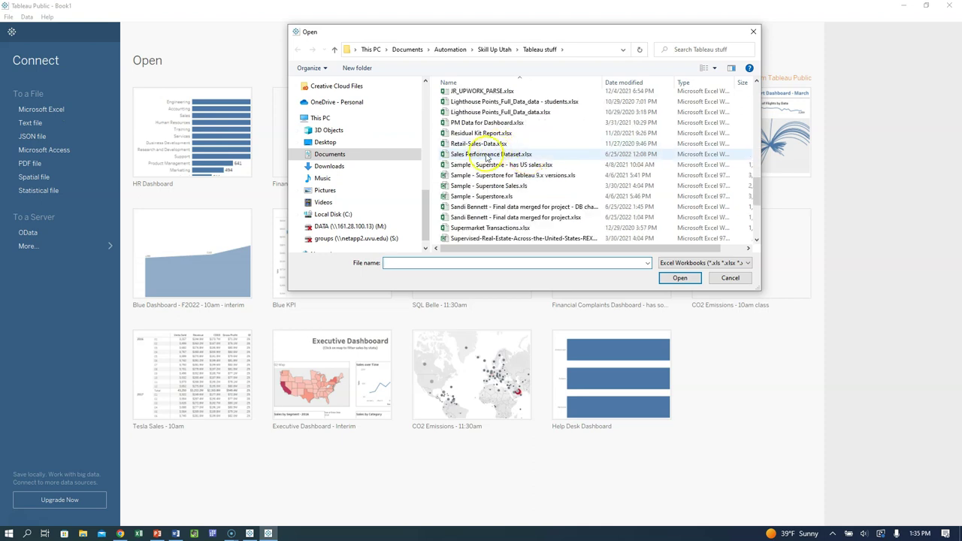
pyautogui.click(471, 164)
pyautogui.click(690, 279)
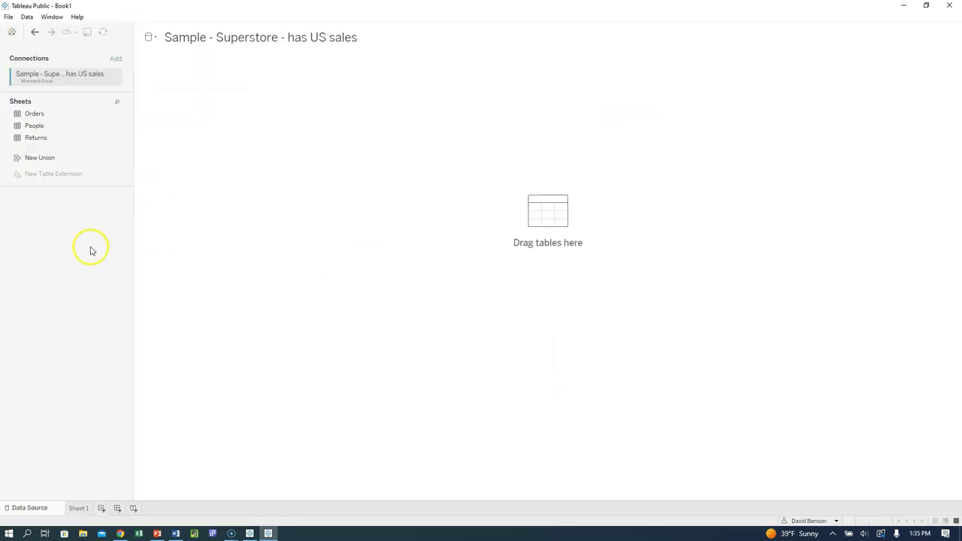
pyautogui.moveTo(34, 113); pyautogui.dragTo(540, 194)
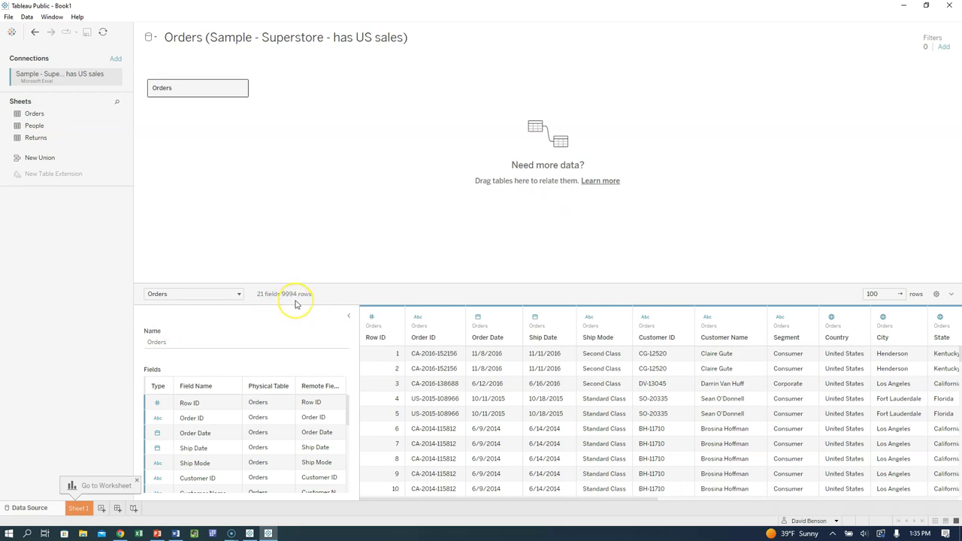
pyautogui.click(78, 508)
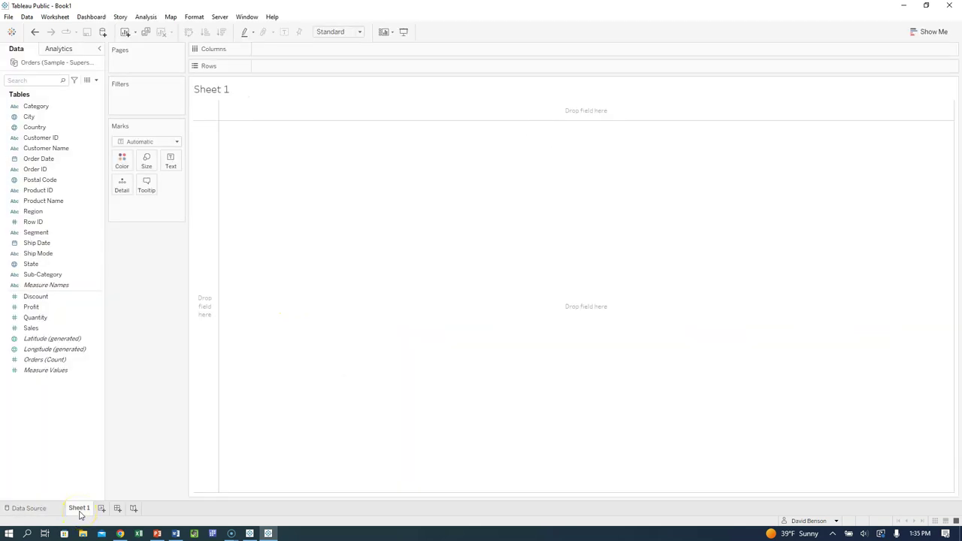
pyautogui.moveTo(80, 514)
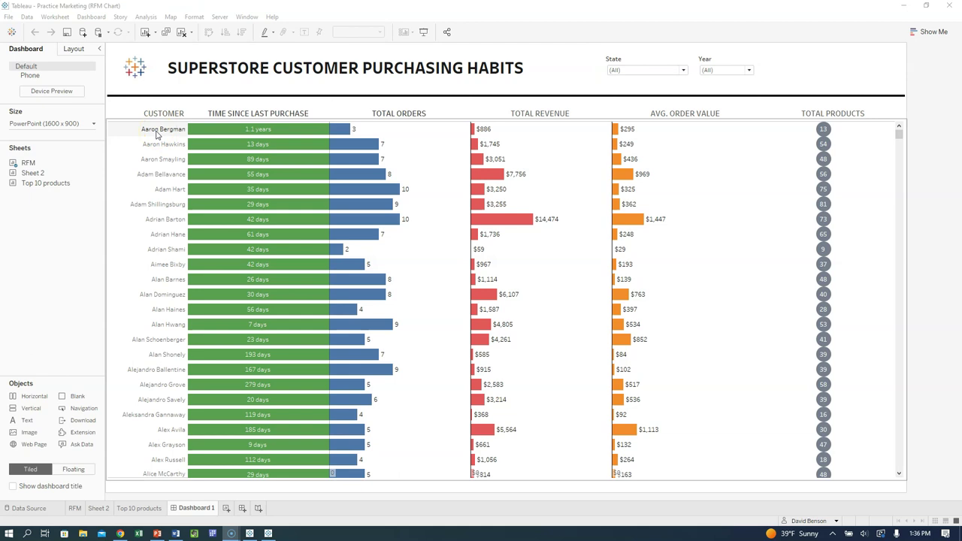
pyautogui.moveTo(346, 133)
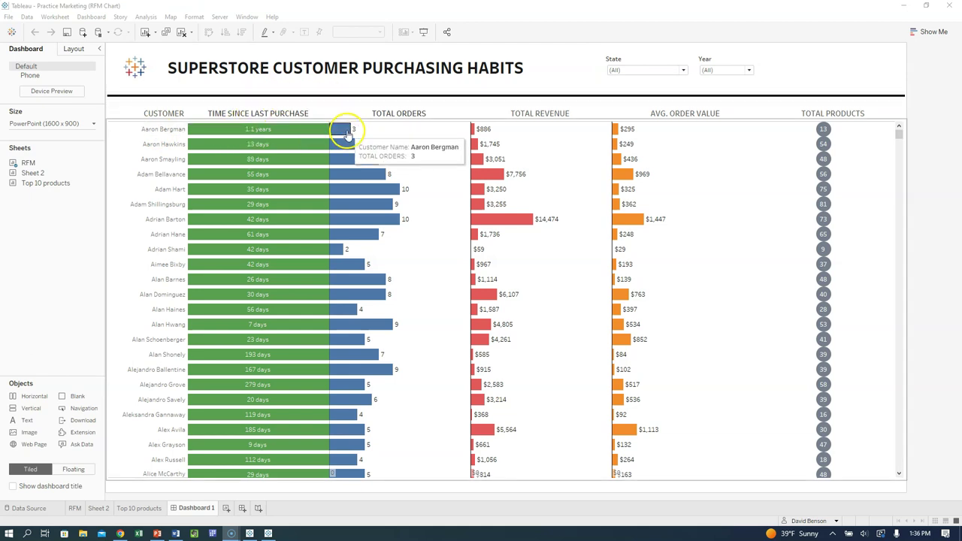
pyautogui.moveTo(822, 130)
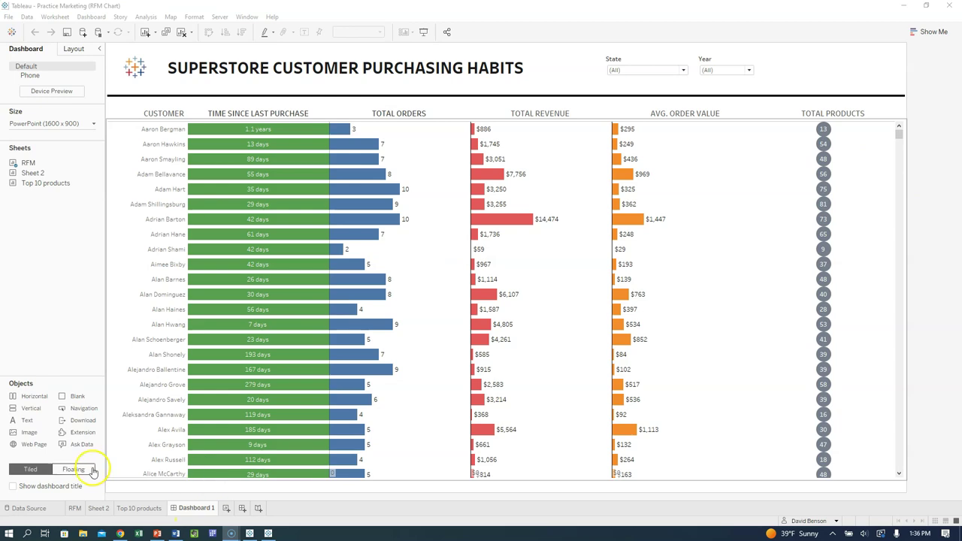
# In Excel's Orders sheet, make header row 1 bold with a light-blue fill
pyautogui.hotkey('alt', 'Tab')
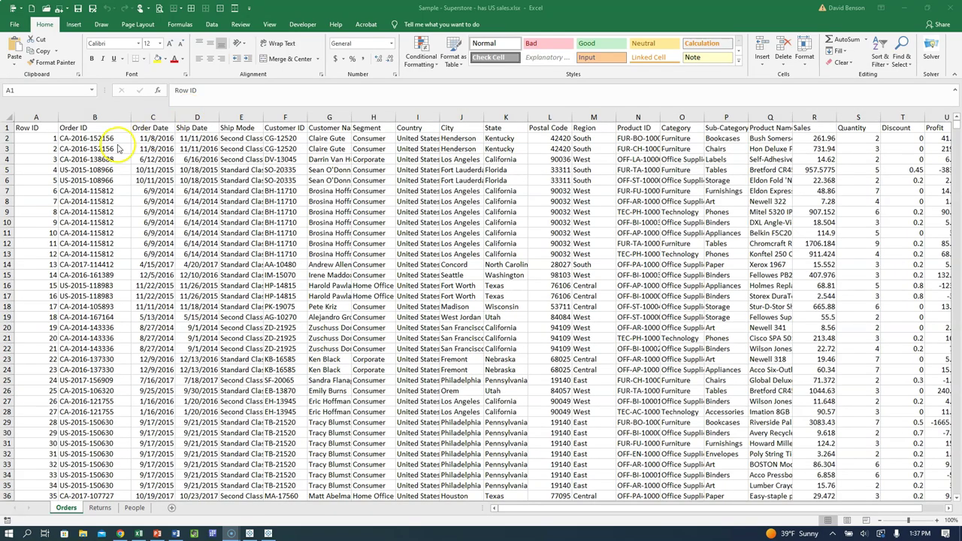
pyautogui.click(37, 128)
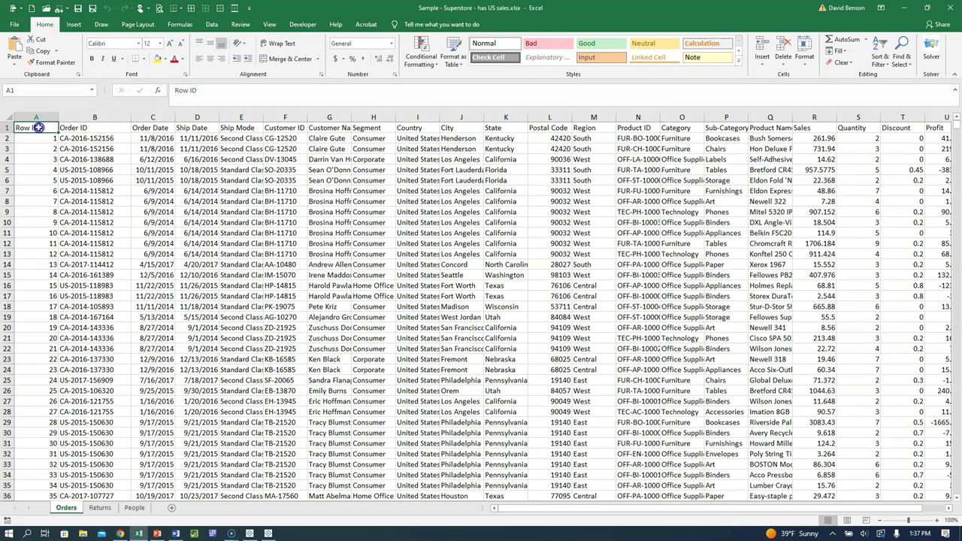
pyautogui.hotkey('ctrl', 'shift', 'Right')
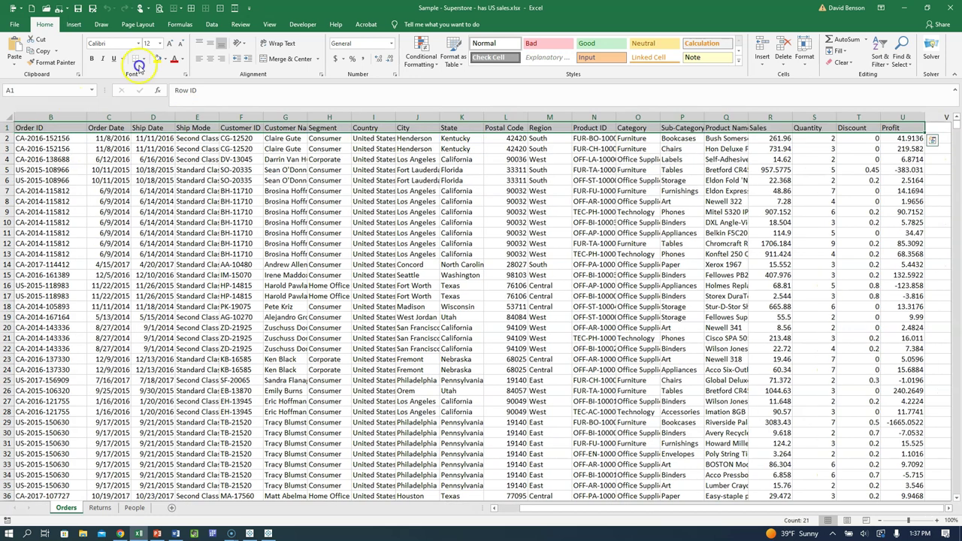
pyautogui.click(93, 60)
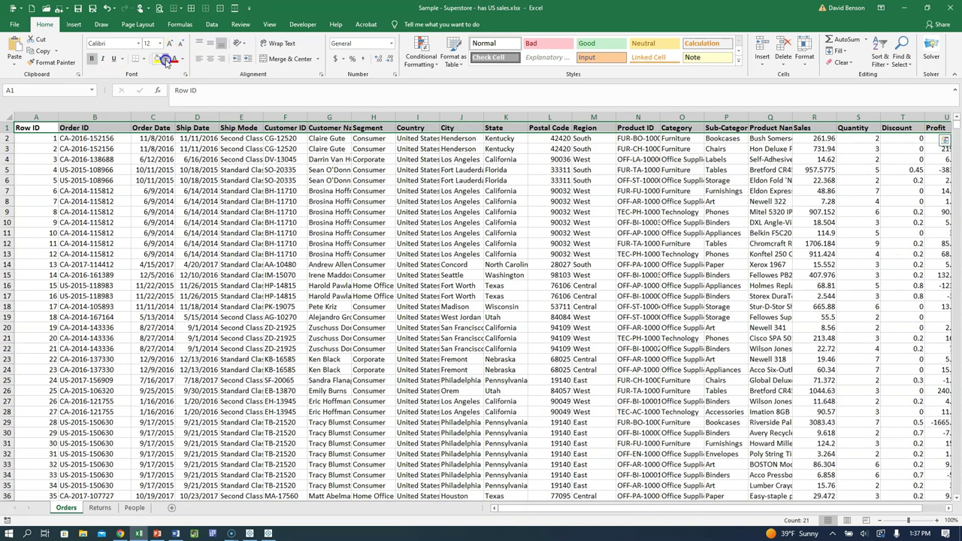
pyautogui.click(165, 59)
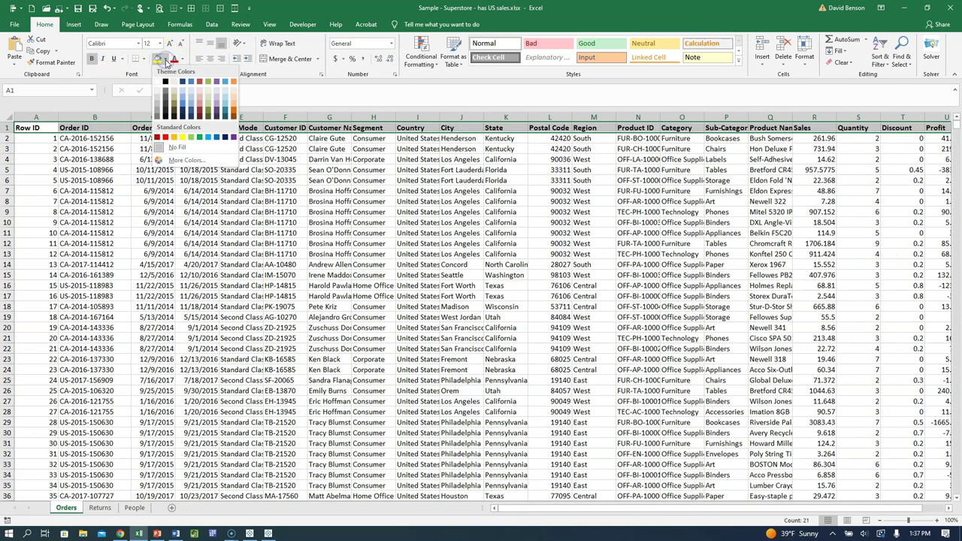
pyautogui.click(190, 105)
# Widen column G so the Customer Name header fits
pyautogui.click(334, 128)
pyautogui.moveTo(352, 117); pyautogui.dragTo(406, 116)
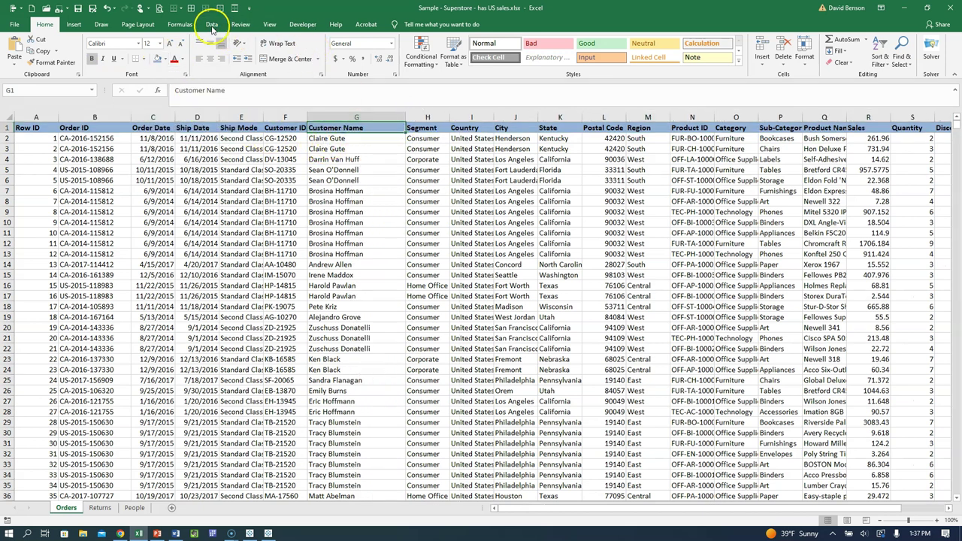
pyautogui.click(210, 25)
# Filter the Orders sheet's Customer Name column to only the first customer
pyautogui.click(331, 51)
pyautogui.click(400, 128)
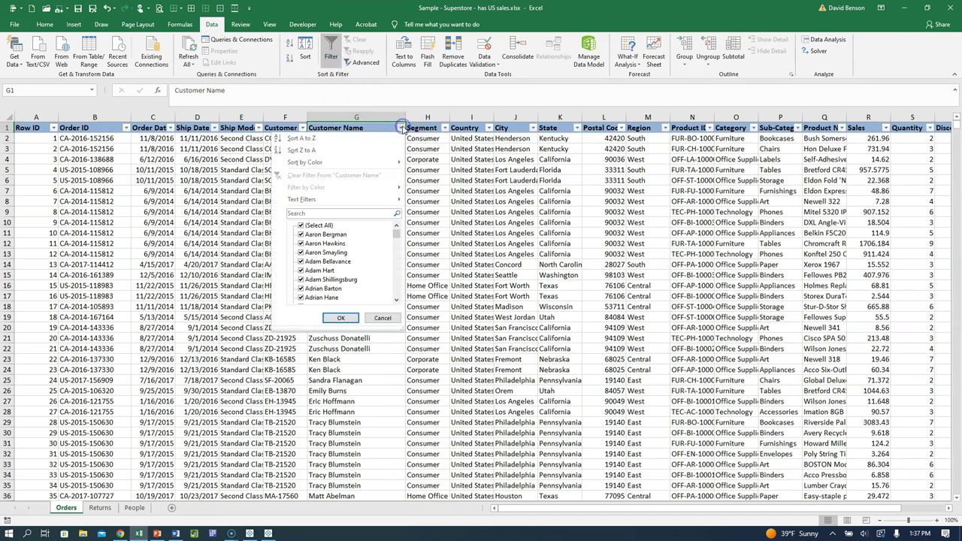
pyautogui.click(300, 225)
pyautogui.click(301, 233)
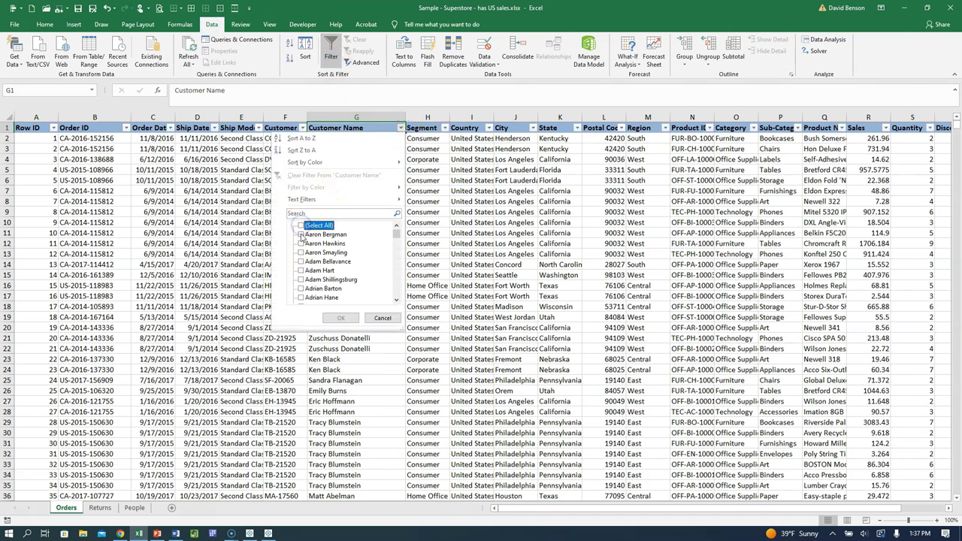
pyautogui.click(338, 317)
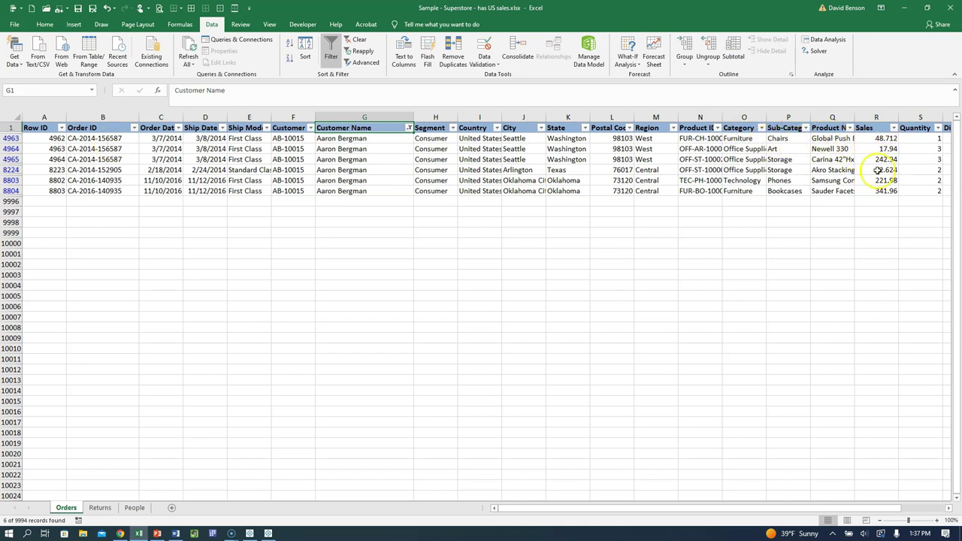
pyautogui.moveTo(96, 139); pyautogui.dragTo(885, 161)
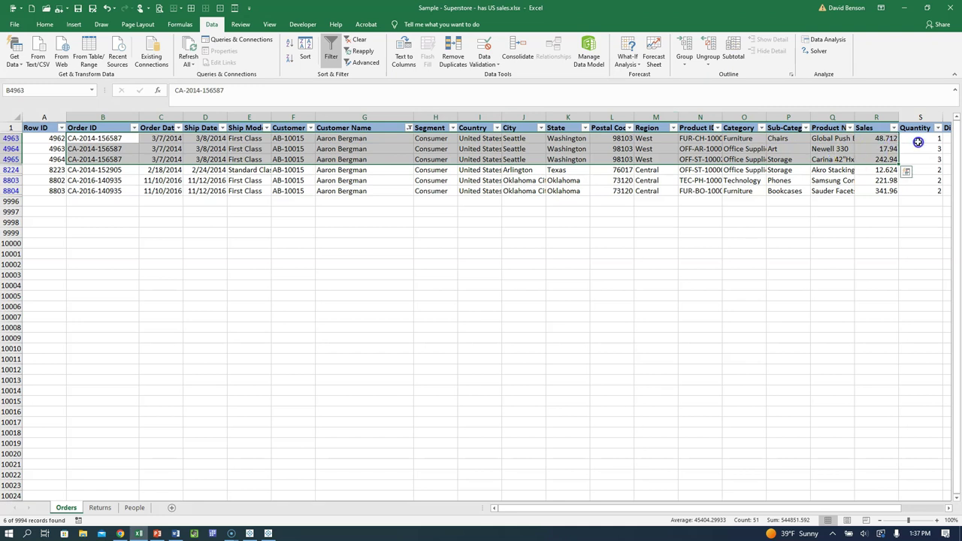
pyautogui.moveTo(113, 169); pyautogui.dragTo(154, 167)
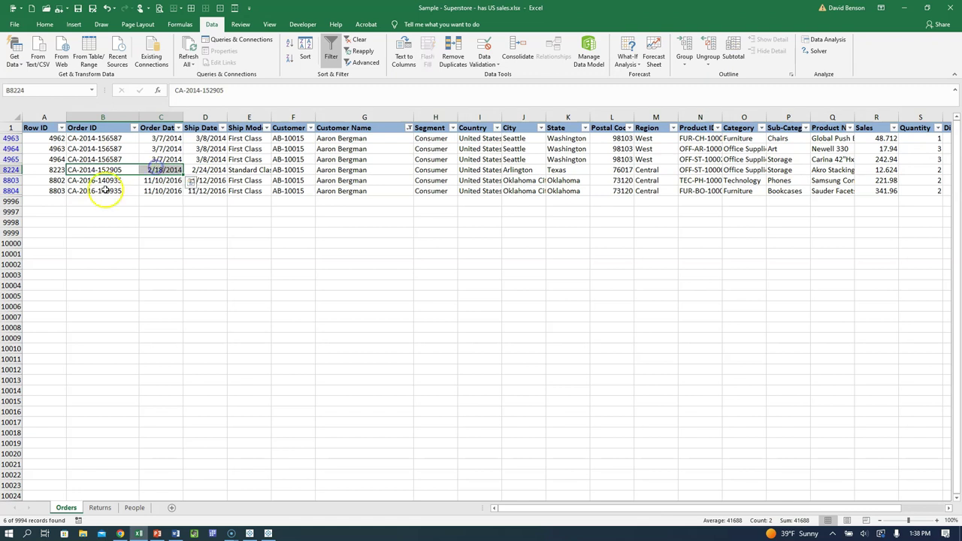
pyautogui.moveTo(101, 180); pyautogui.dragTo(154, 190)
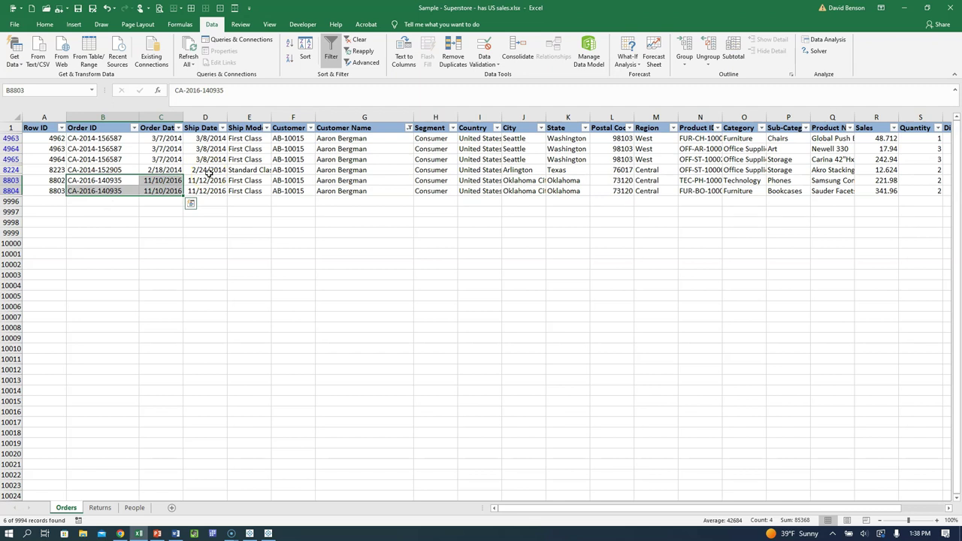
pyautogui.click(216, 174)
pyautogui.click(250, 532)
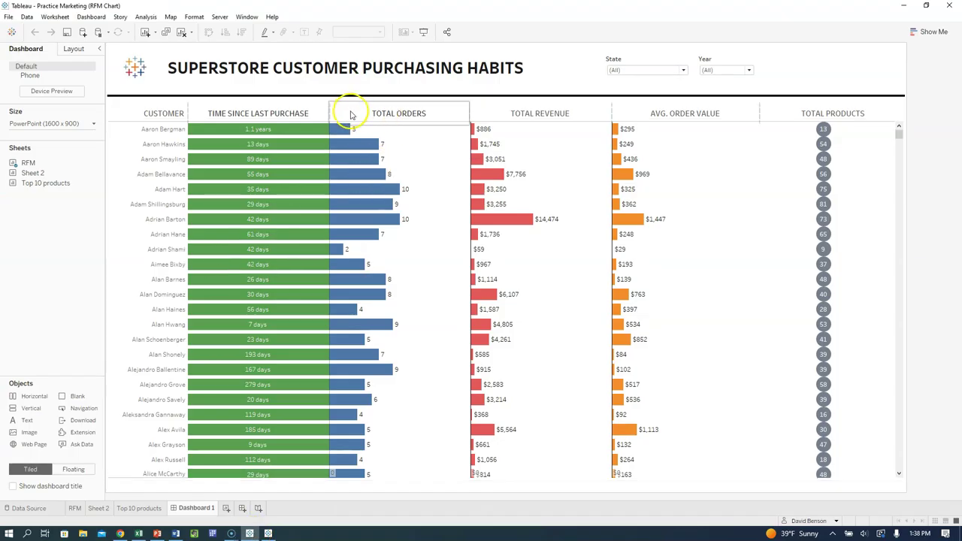
# Read the first customer's tooltips: 3 total orders, 13 total products, $886 total revenue
pyautogui.moveTo(344, 136)
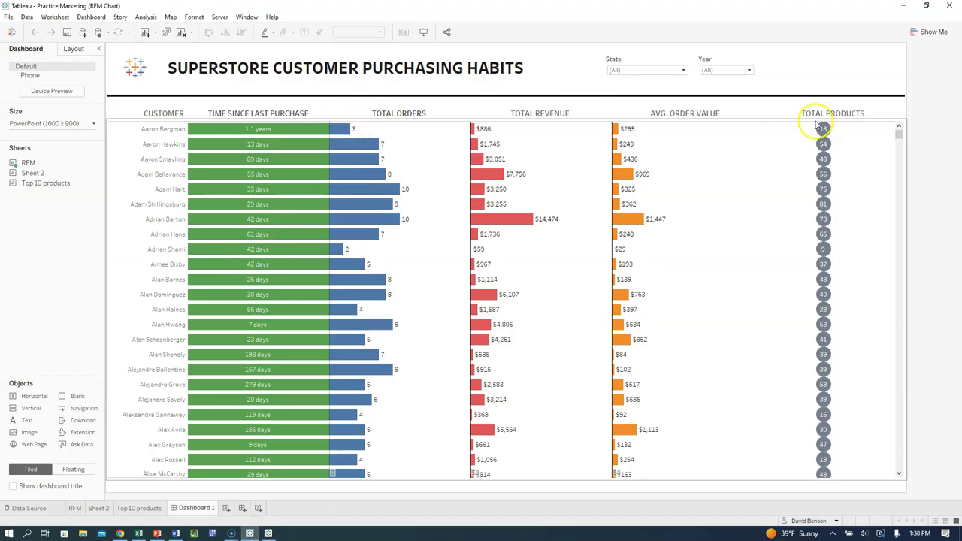
pyautogui.moveTo(823, 136)
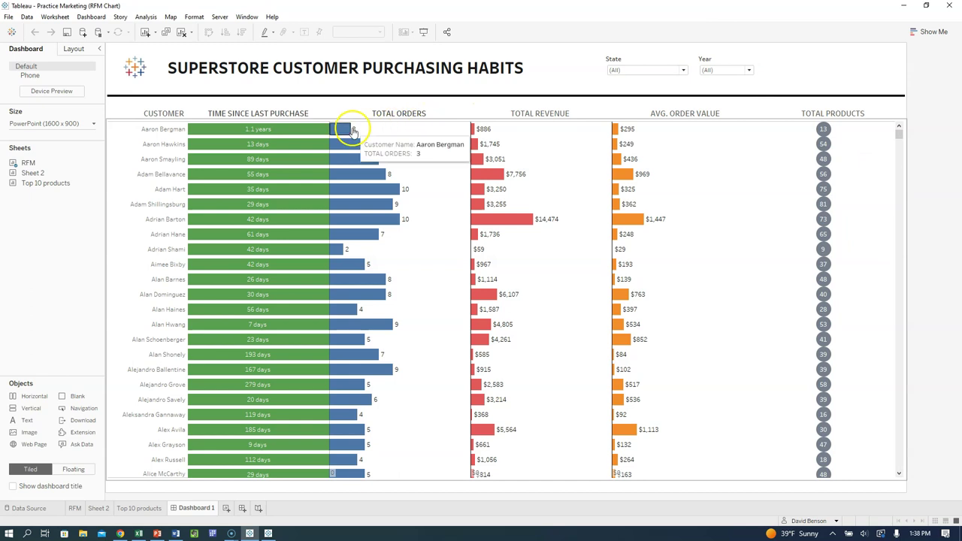
pyautogui.moveTo(482, 130)
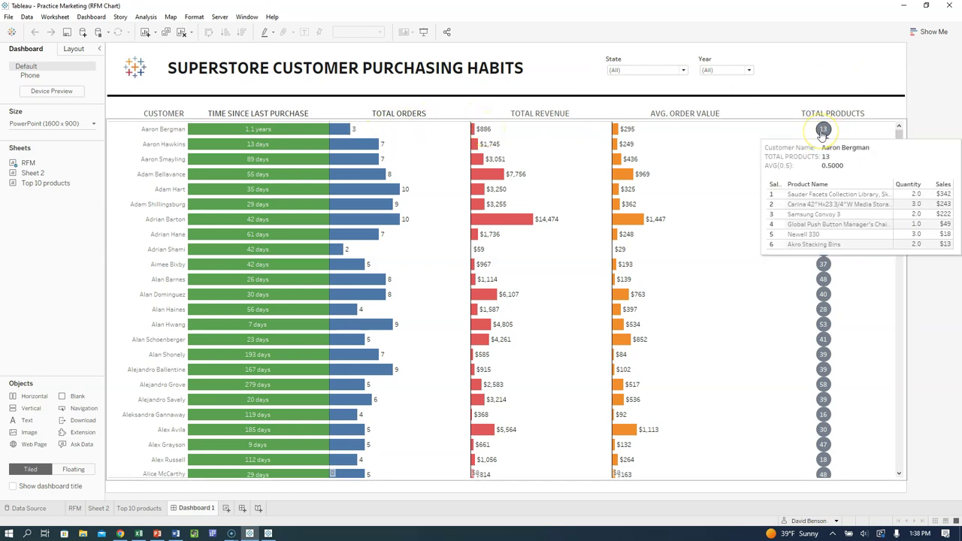
# In Excel, verify the customer's Sales sum to 886.156 and Quantity to 13, then return to Book1
pyautogui.click(903, 6)
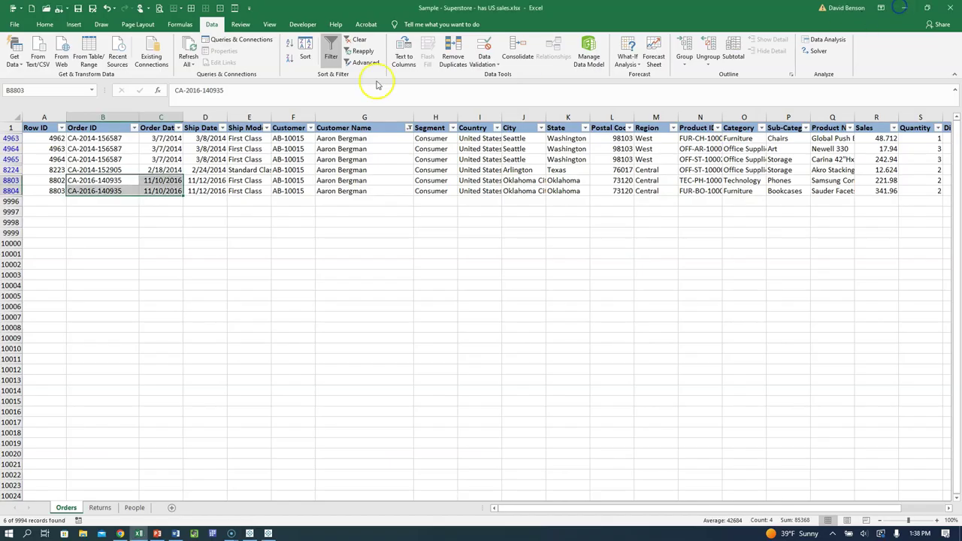
pyautogui.click(120, 138)
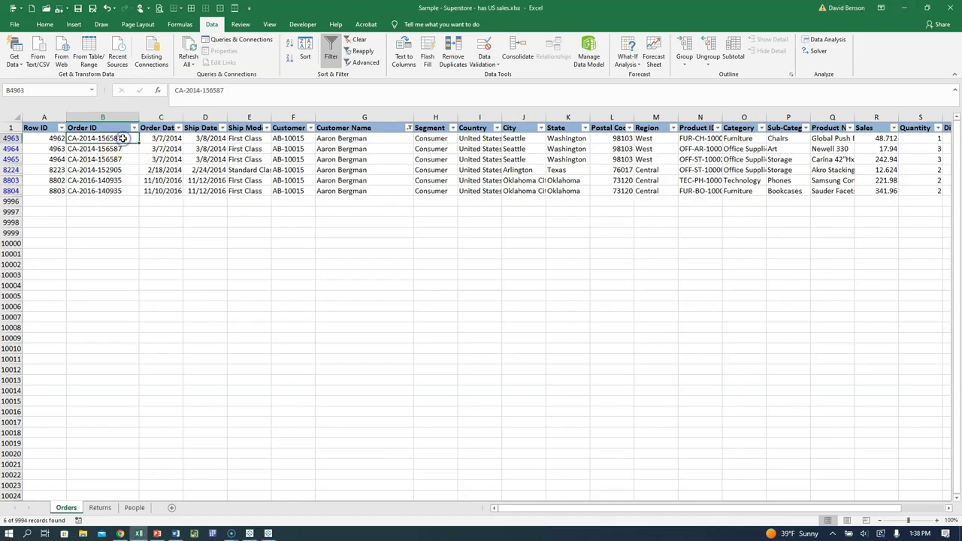
pyautogui.moveTo(888, 138); pyautogui.dragTo(864, 190)
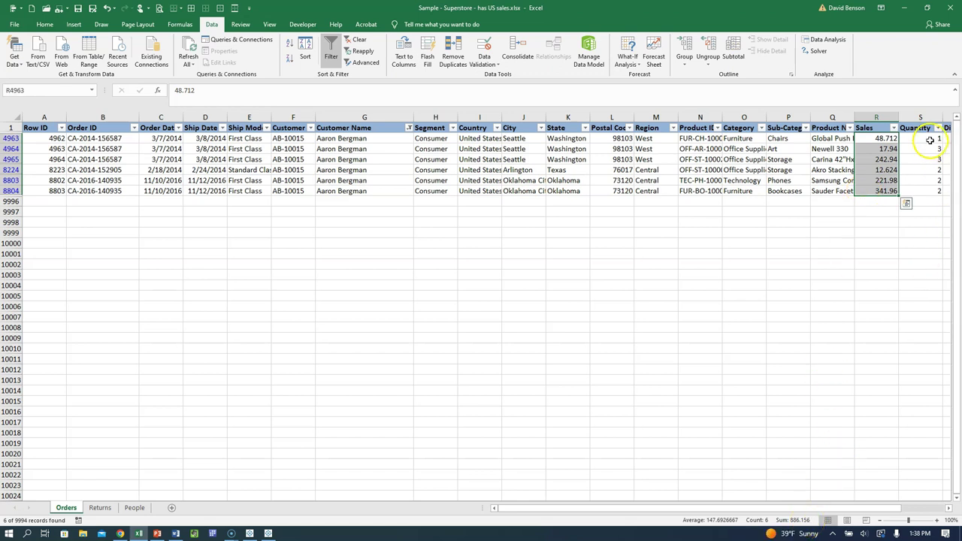
pyautogui.moveTo(925, 139); pyautogui.dragTo(918, 191)
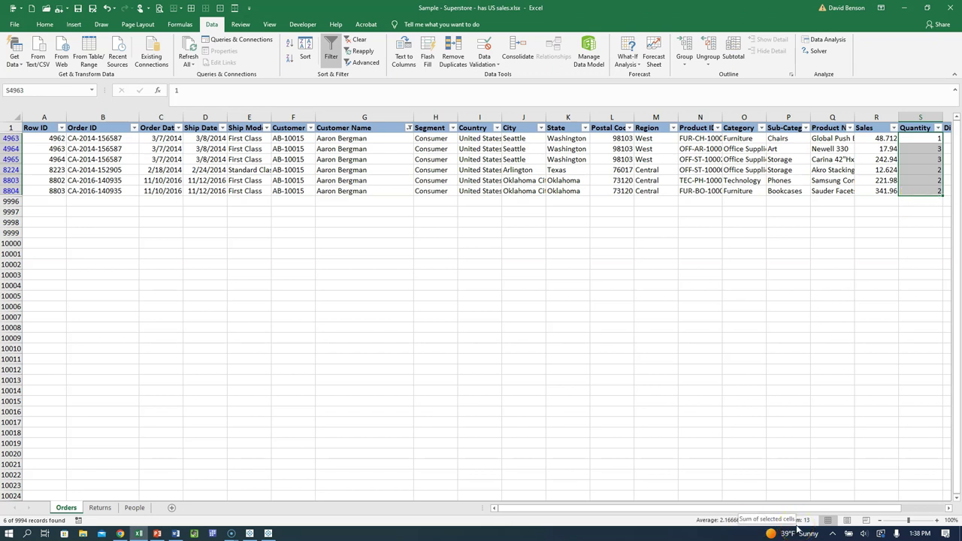
pyautogui.moveTo(883, 138); pyautogui.dragTo(876, 191)
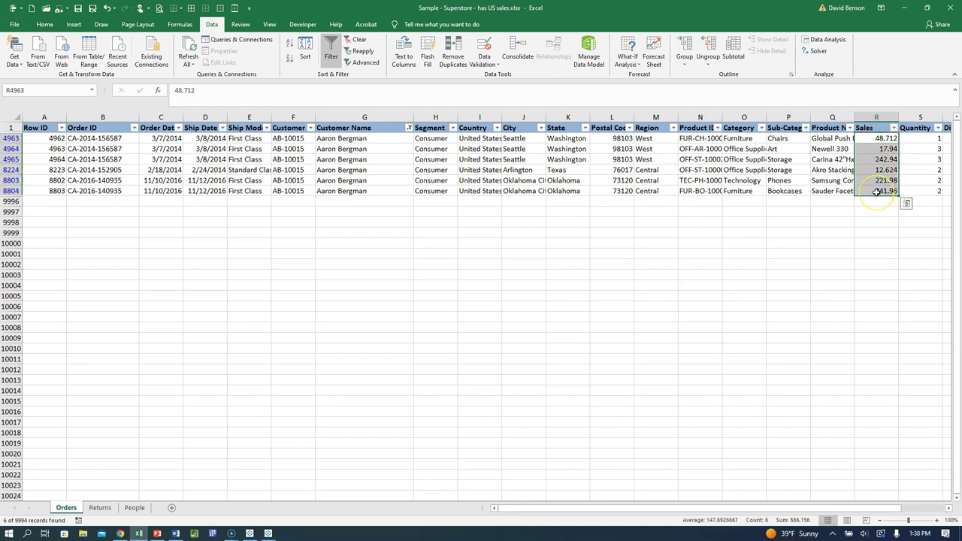
pyautogui.moveTo(910, 138); pyautogui.dragTo(907, 192)
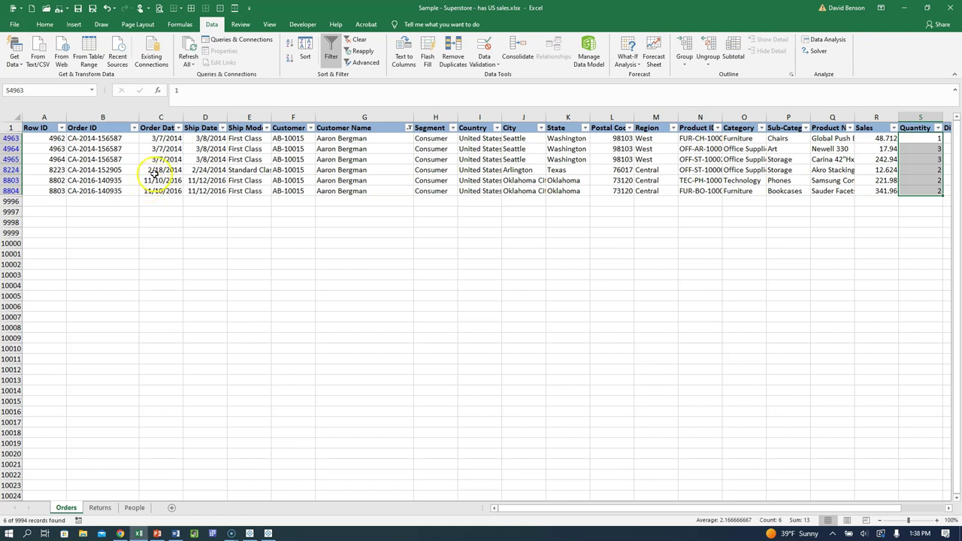
pyautogui.click(153, 171)
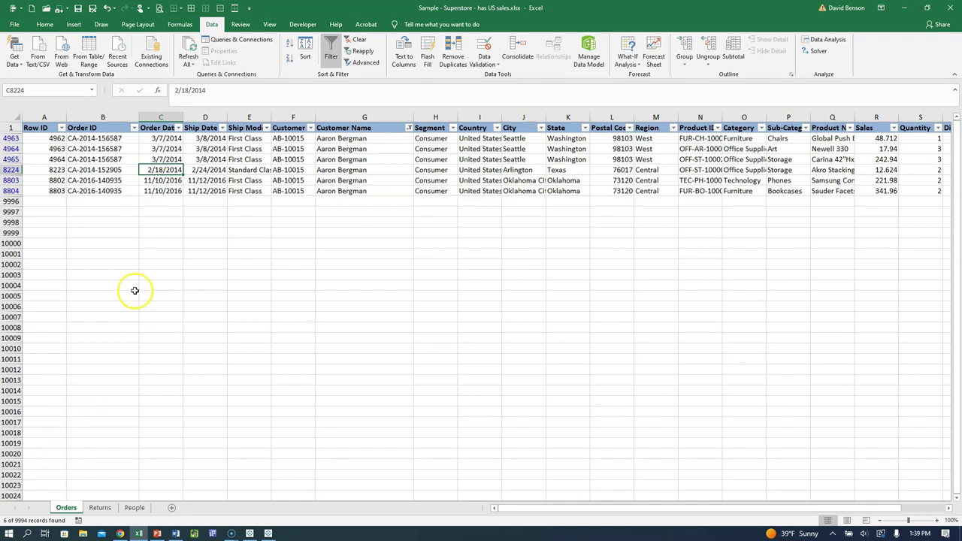
pyautogui.hotkey('alt', 'Tab')
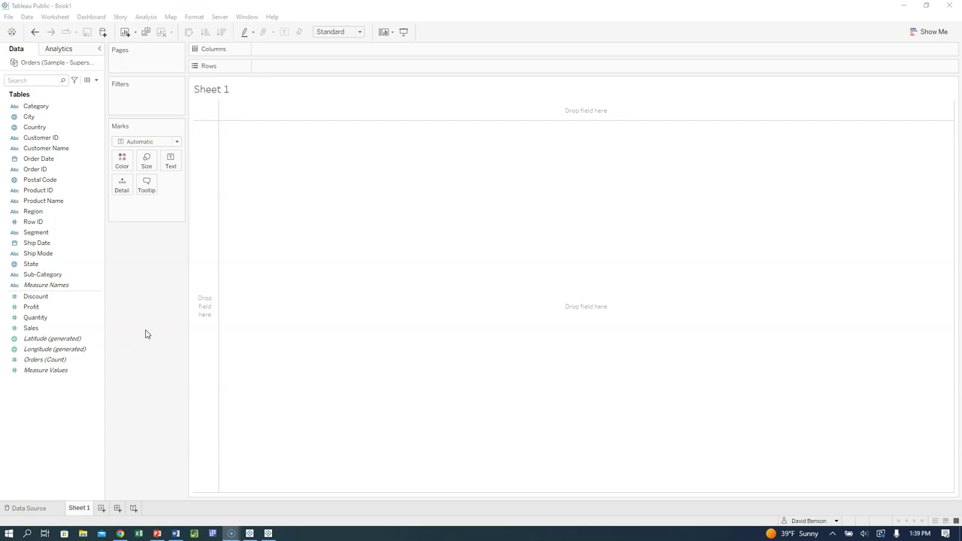
# Put Customer Name on Rows keeping all 793 members, then add Customer ID to the view
pyautogui.click(148, 327)
pyautogui.click(41, 416)
pyautogui.moveTo(67, 148); pyautogui.dragTo(354, 72)
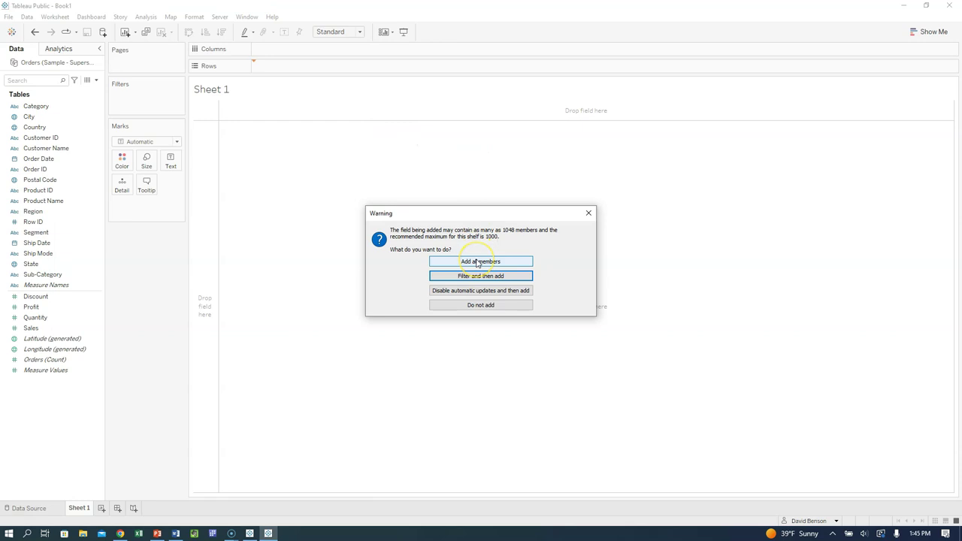
pyautogui.click(477, 261)
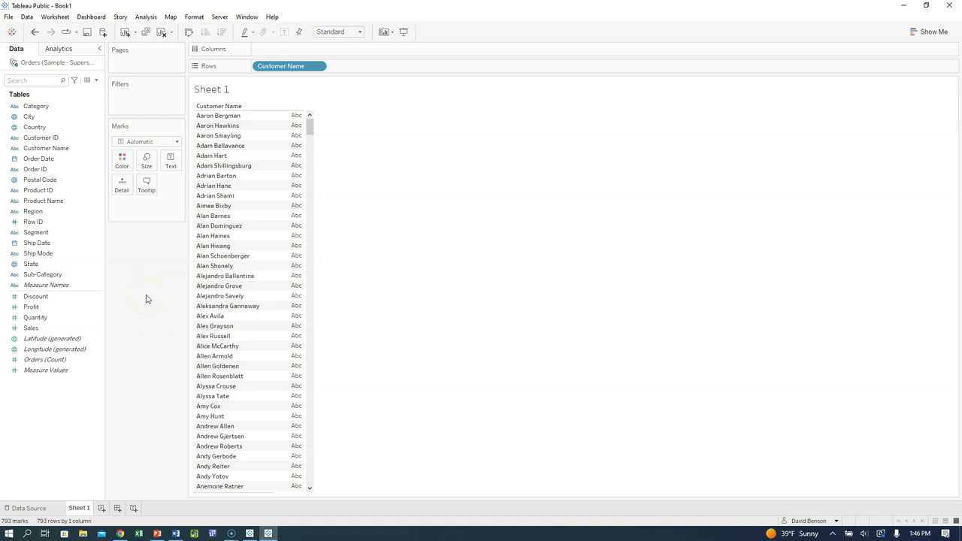
pyautogui.moveTo(60, 140); pyautogui.dragTo(183, 273)
pyautogui.click(68, 327)
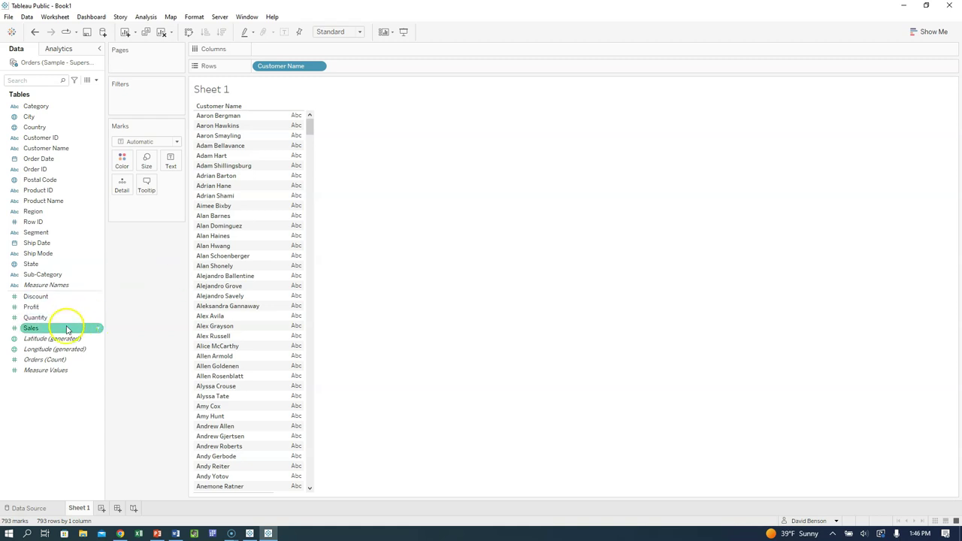
# Show each customer's Sales and Quantity as text and add Order ID as detail (10018 marks)
pyautogui.moveTo(66, 328); pyautogui.dragTo(294, 329)
pyautogui.moveTo(36, 317); pyautogui.dragTo(296, 325)
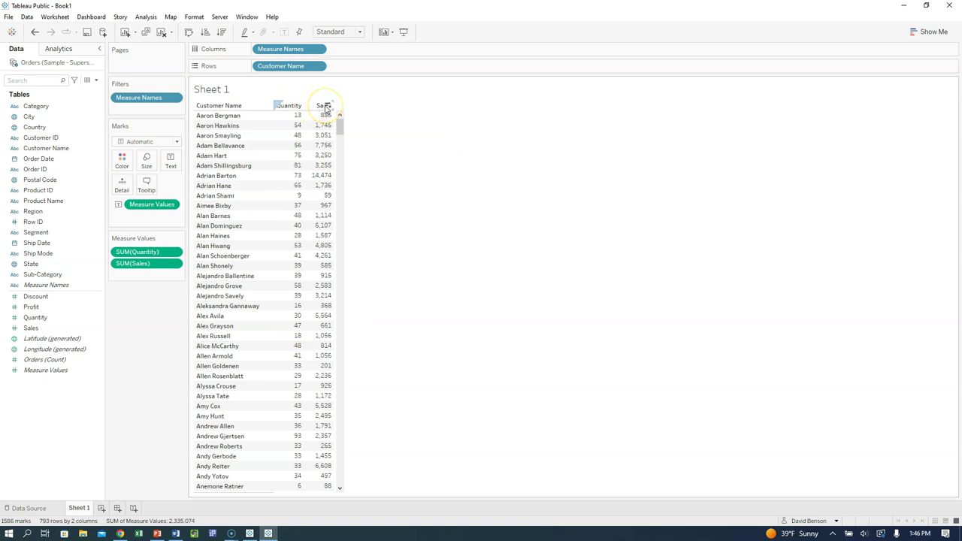
pyautogui.moveTo(321, 121)
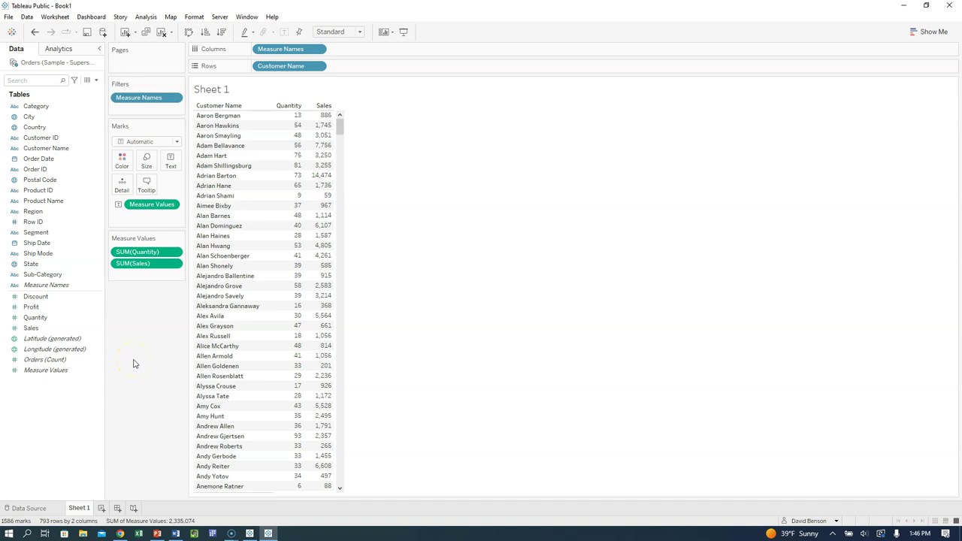
pyautogui.click(83, 206)
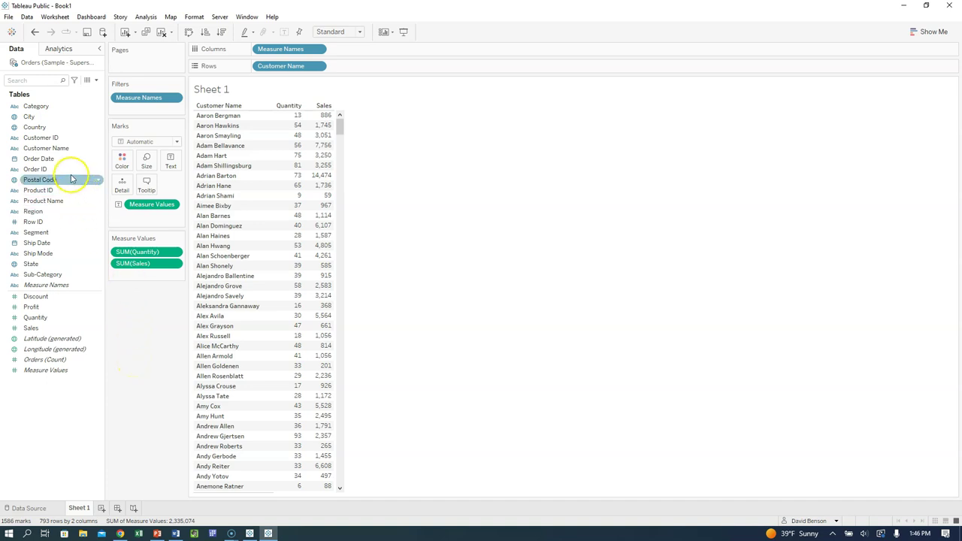
pyautogui.moveTo(71, 175); pyautogui.dragTo(166, 166)
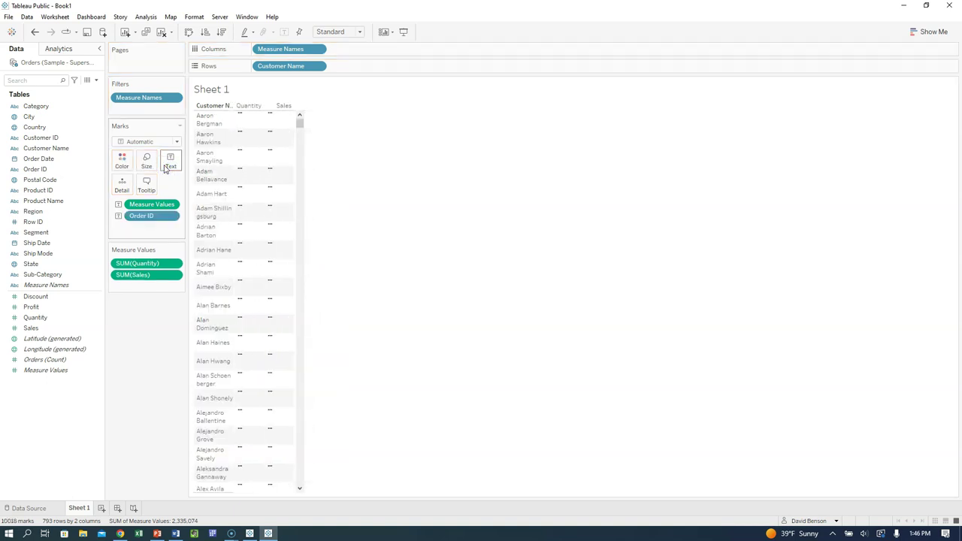
# Convert Order ID to Count (Distinct) and add CNTD(Order ID) to Measure Values
pyautogui.click(171, 218)
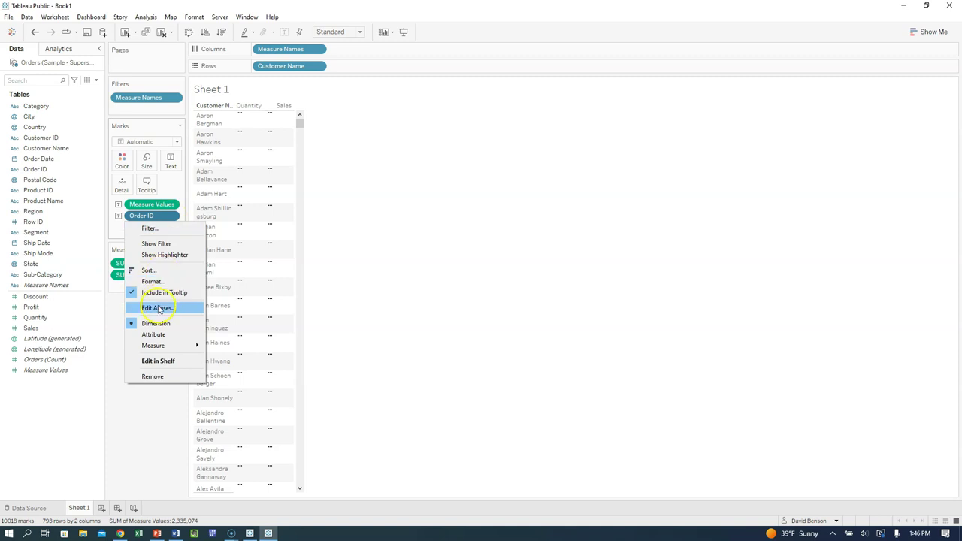
pyautogui.moveTo(188, 345)
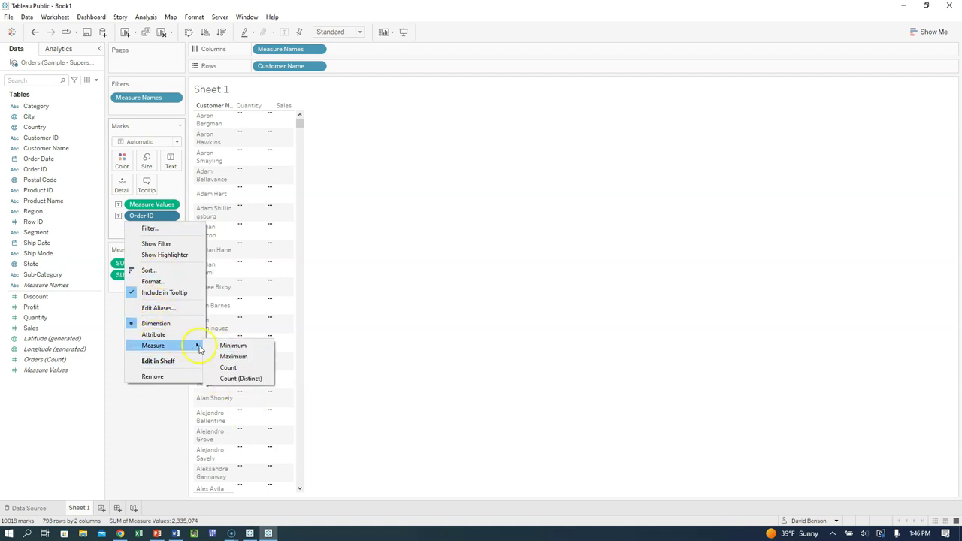
pyautogui.click(241, 378)
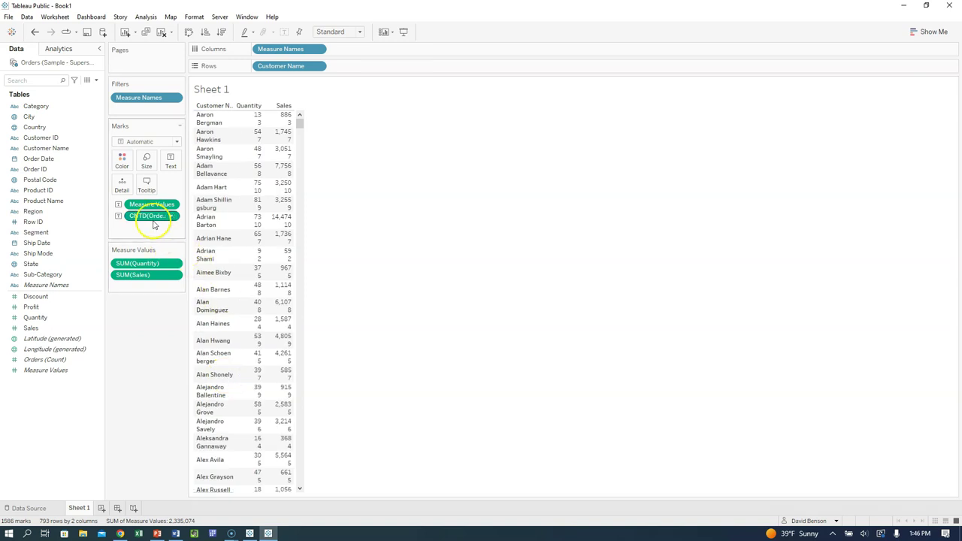
pyautogui.moveTo(153, 215); pyautogui.dragTo(149, 289)
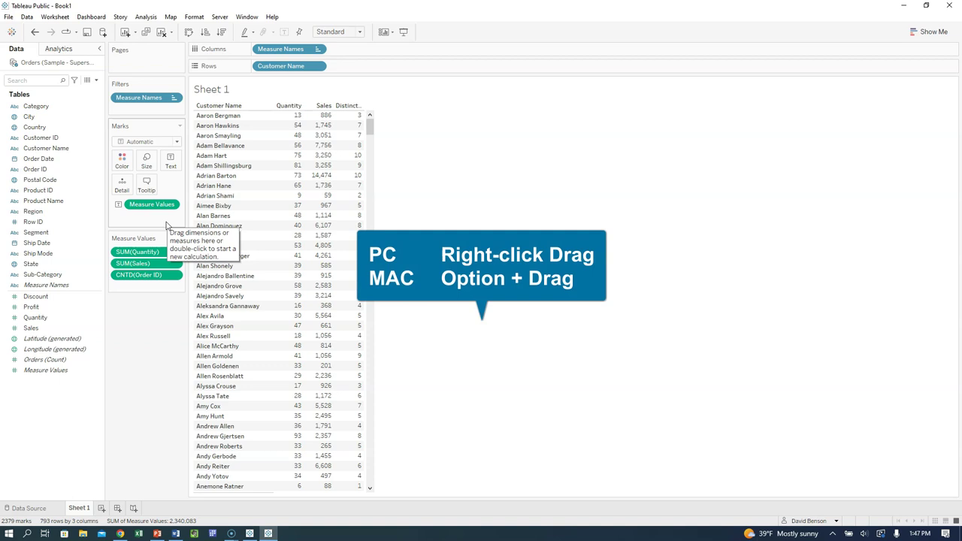
pyautogui.moveTo(143, 255); pyautogui.dragTo(148, 257)
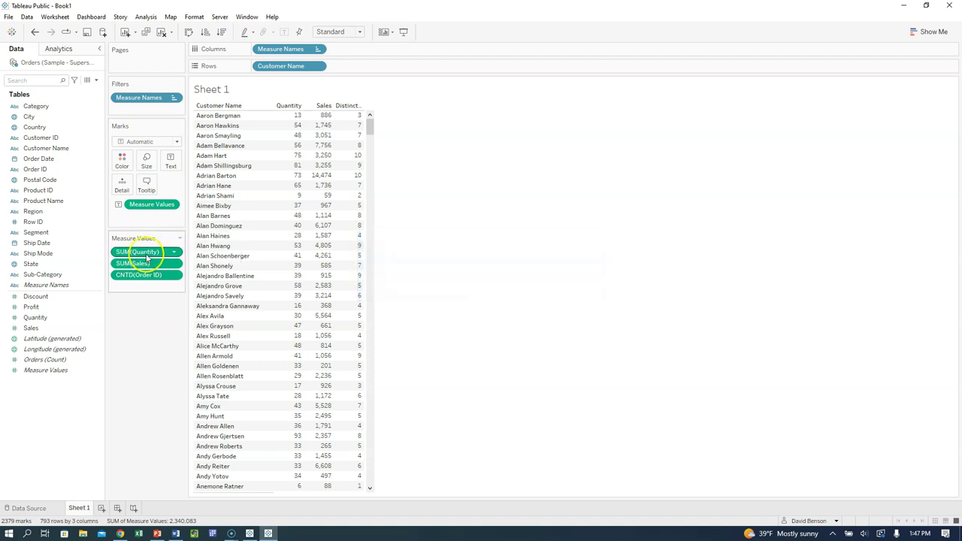
# Inspect the first customer's Quantity, distinct order count and Sales values in the table
pyautogui.click(288, 115)
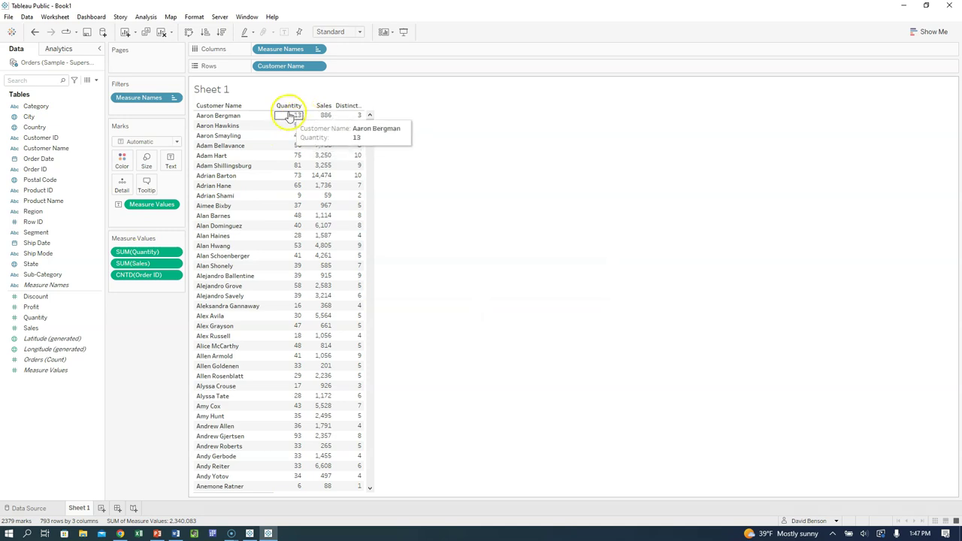
pyautogui.click(344, 116)
pyautogui.click(327, 117)
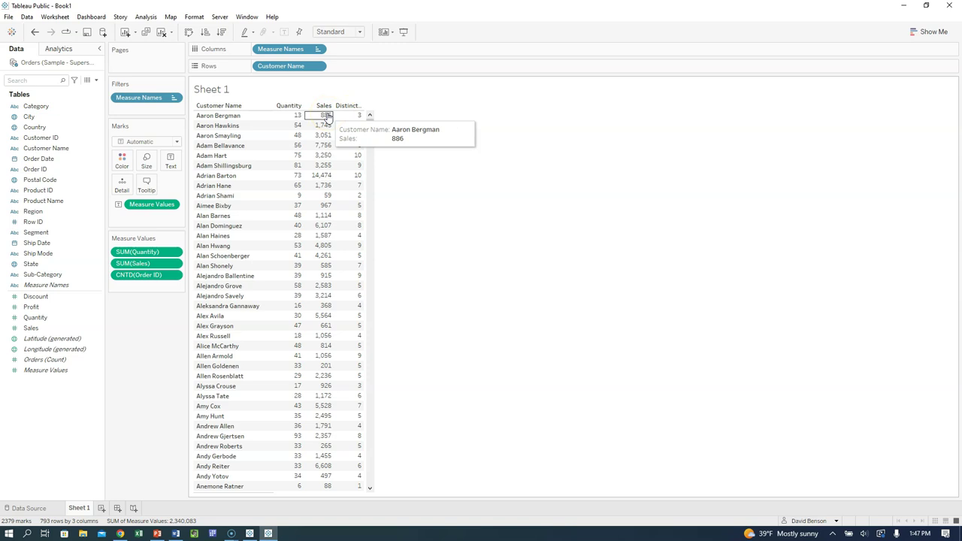
pyautogui.click(334, 93)
pyautogui.moveTo(324, 117)
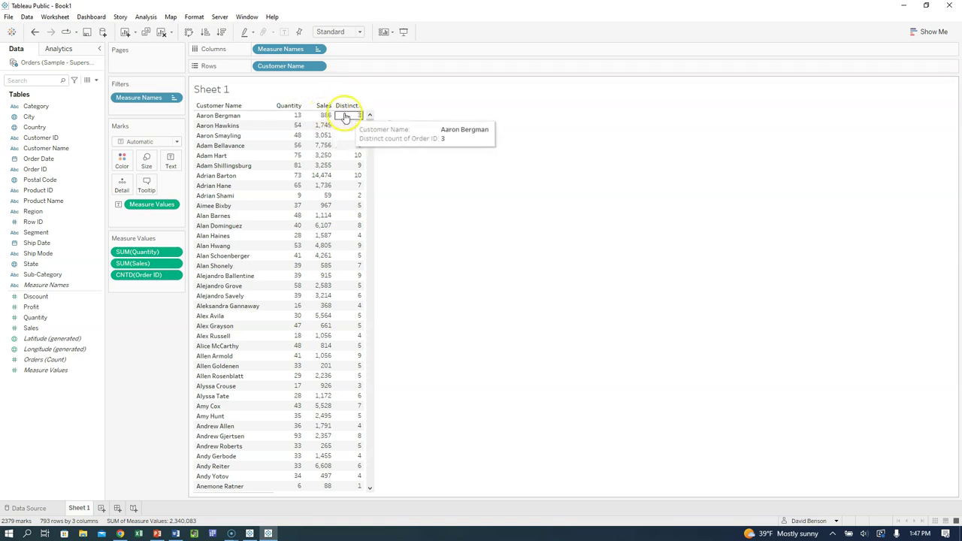
pyautogui.click(321, 117)
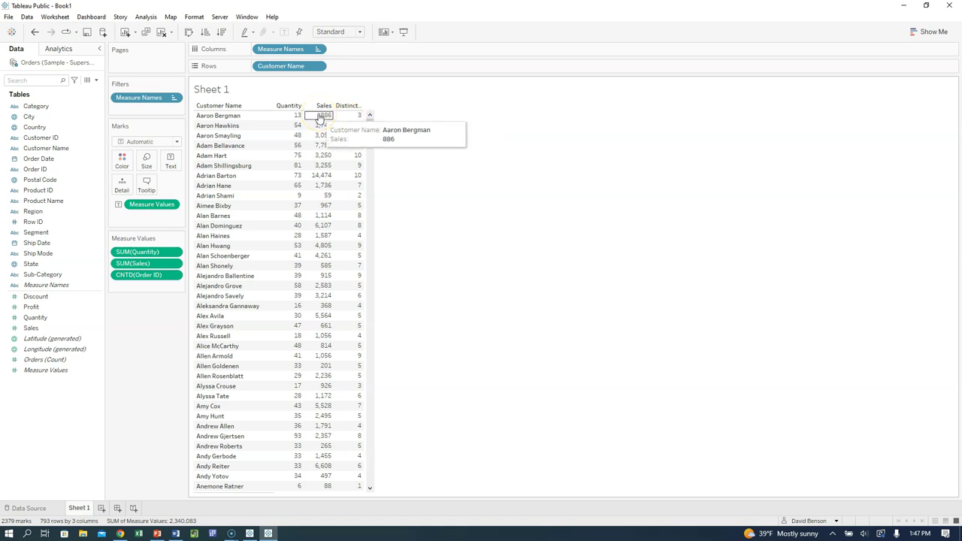
pyautogui.click(328, 118)
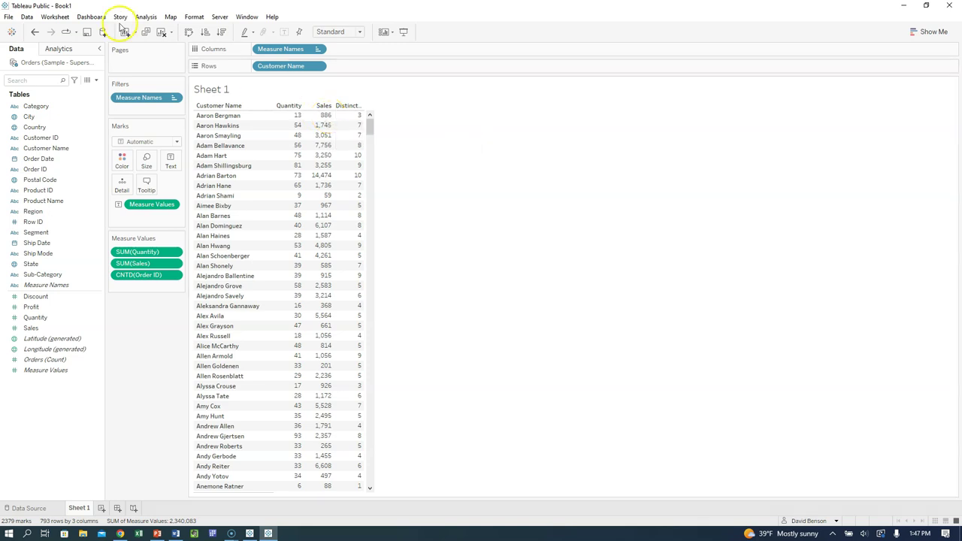
# Create the calculated field 'Avg Order Amount' as SUM([Sales])/COUNTD([Order ID])
pyautogui.click(94, 17)
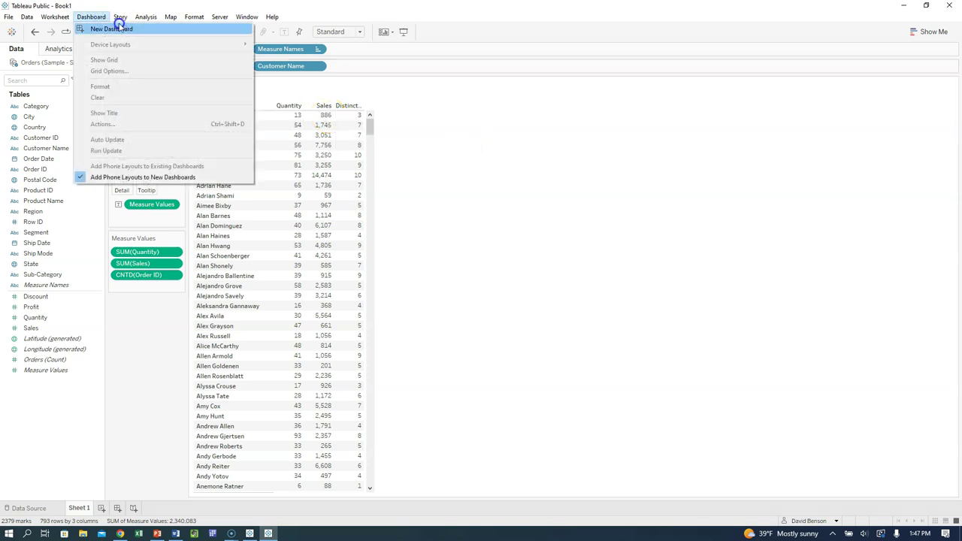
pyautogui.click(178, 222)
pyautogui.click(379, 202)
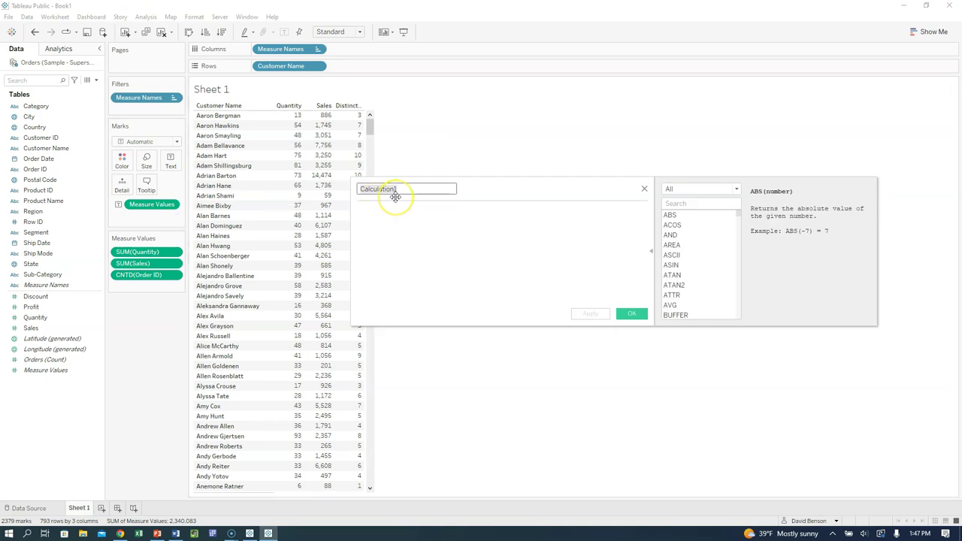
pyautogui.write('Avg Order Amount')
pyautogui.click(392, 208)
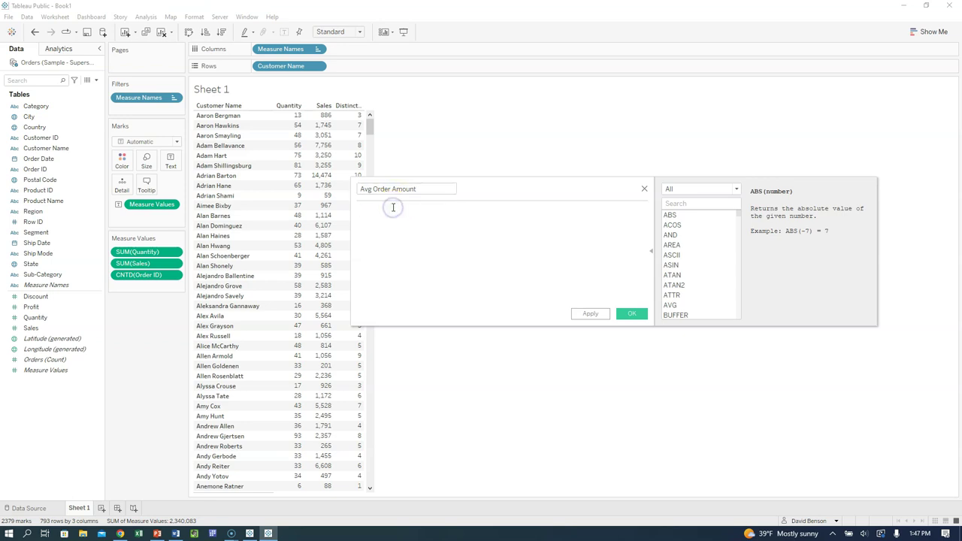
pyautogui.moveTo(132, 263); pyautogui.dragTo(425, 223)
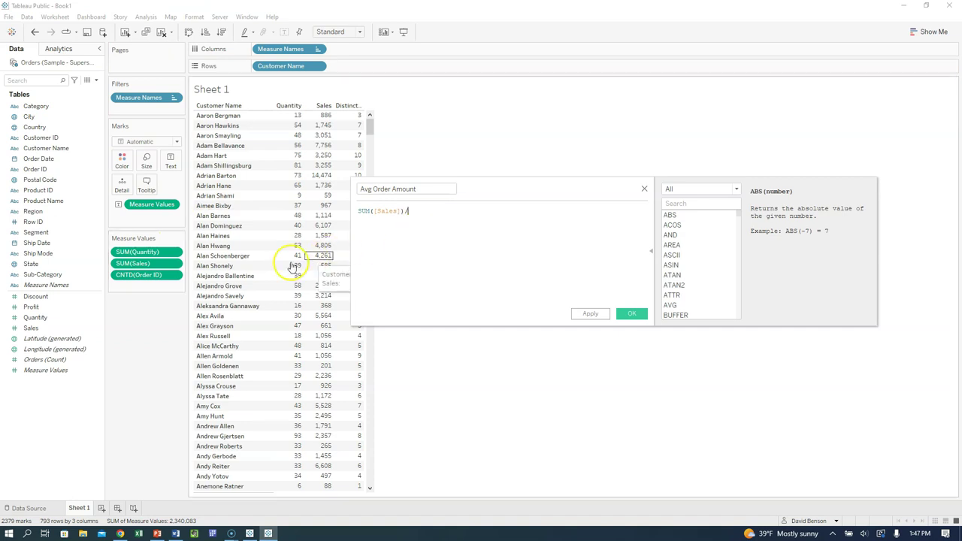
pyautogui.moveTo(150, 275); pyautogui.dragTo(508, 241)
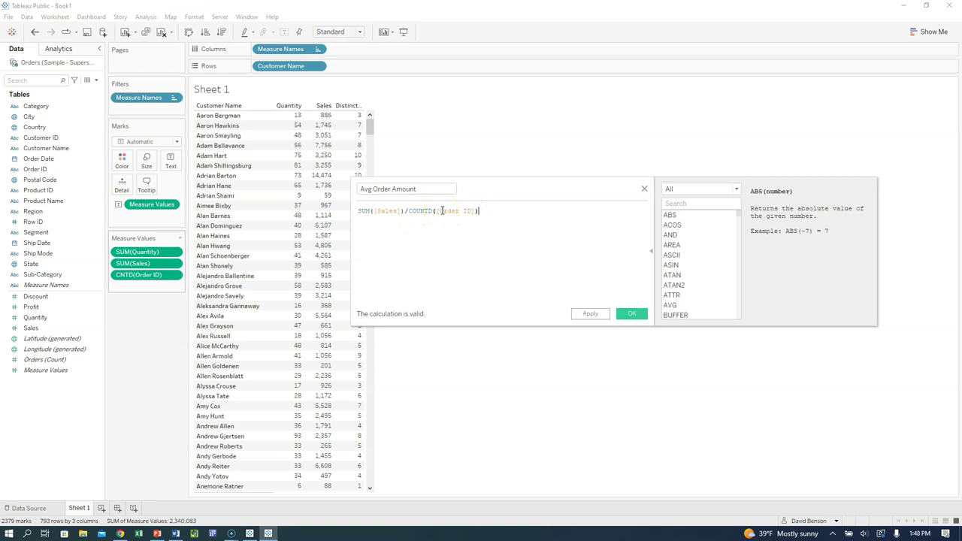
pyautogui.click(633, 315)
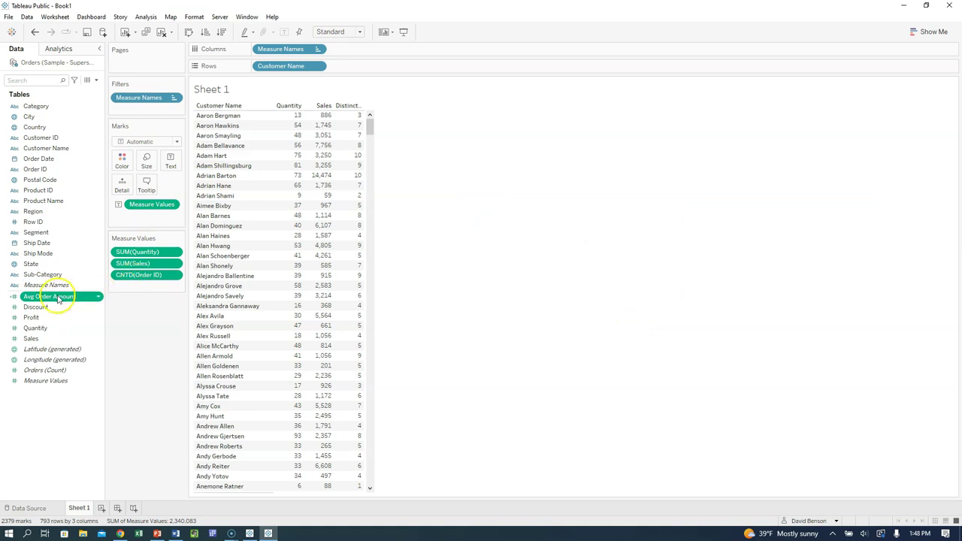
# Add Avg Order Amount as a table column, then switch to the Practice Marketing (RFM Chart) dashboard
pyautogui.moveTo(50, 299); pyautogui.dragTo(75, 299)
pyautogui.moveTo(358, 312); pyautogui.dragTo(357, 311)
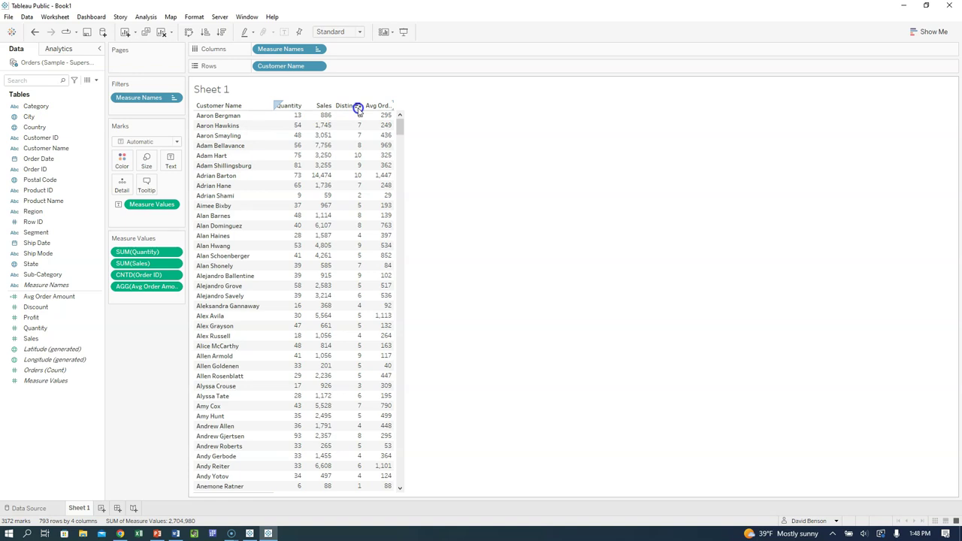
pyautogui.moveTo(376, 121)
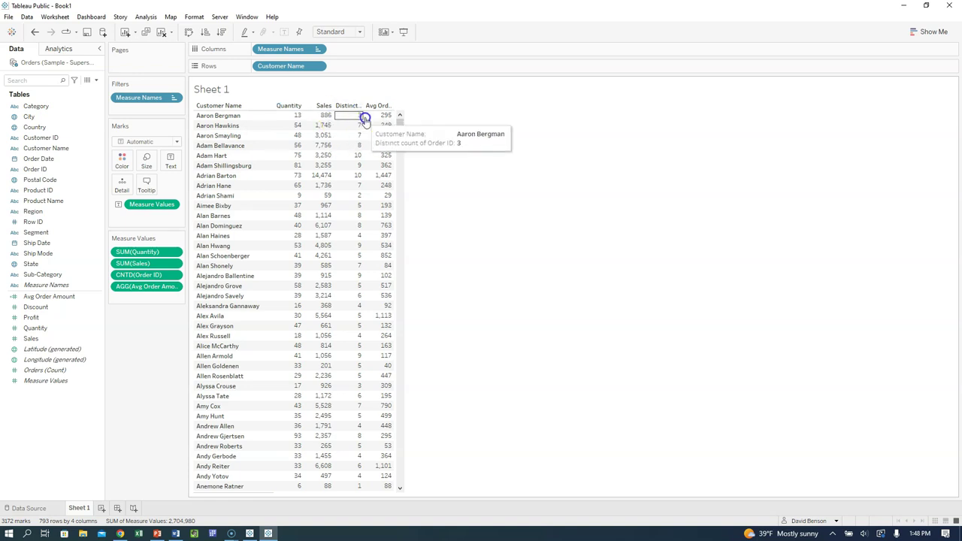
pyautogui.moveTo(312, 121)
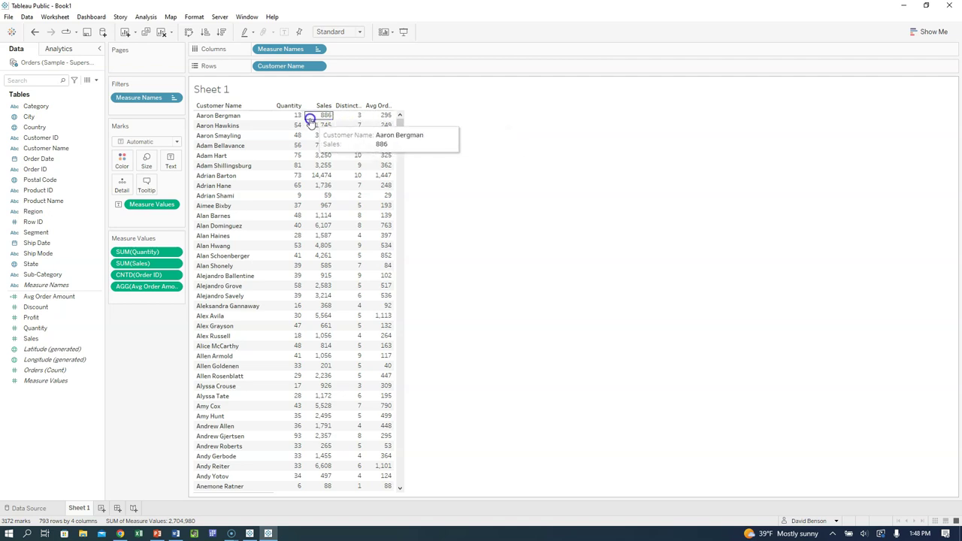
pyautogui.hotkey('alt', 'Tab')
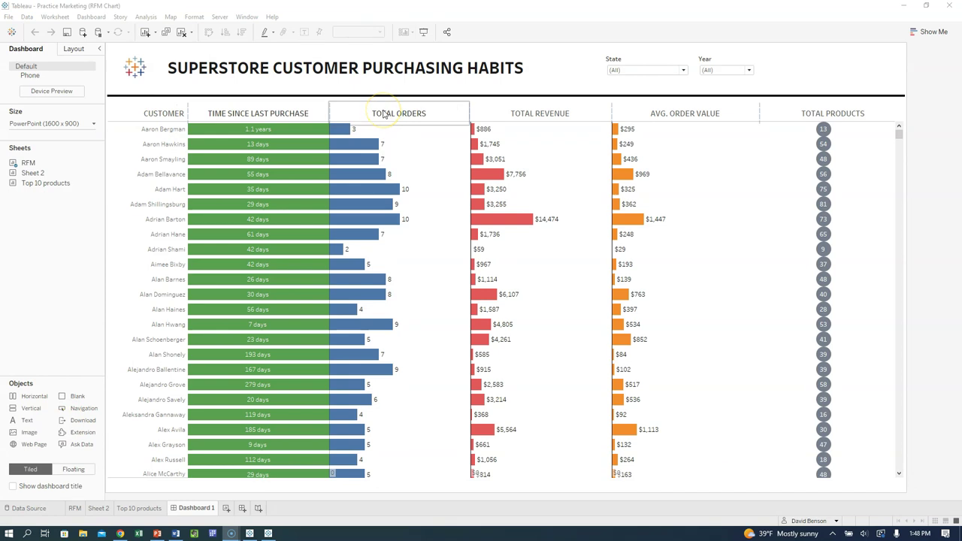
# Check the first customer's values on the reference dashboard, then return to Book1's Sheet 1
pyautogui.click(494, 116)
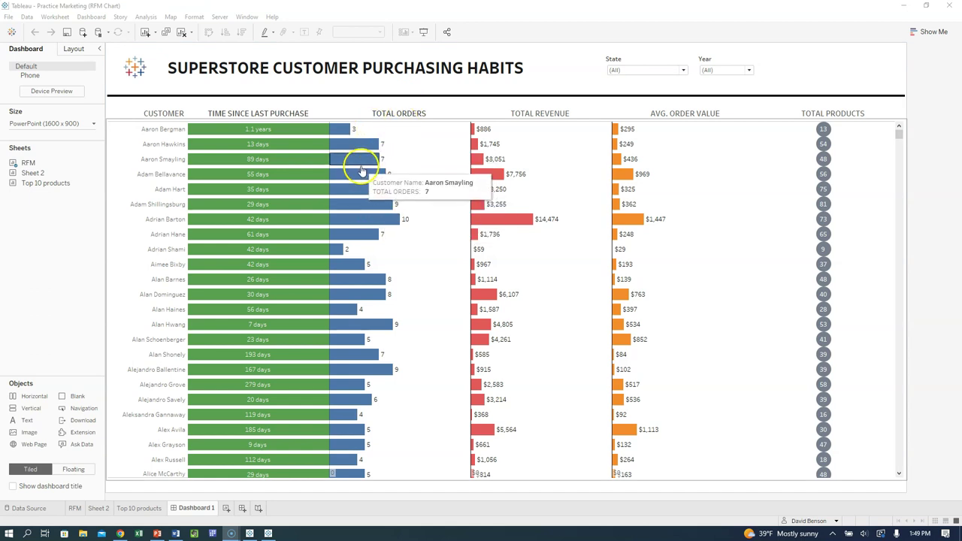
pyautogui.hotkey('alt', 'Tab')
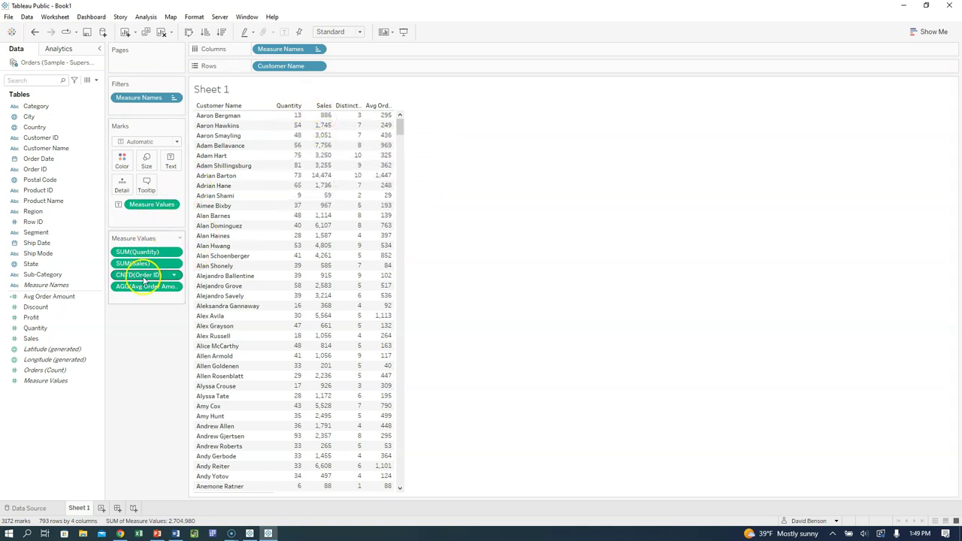
# Reorder the columns to distinct orders, Sales, Avg Order Amount and Quantity
pyautogui.moveTo(158, 264); pyautogui.dragTo(346, 114)
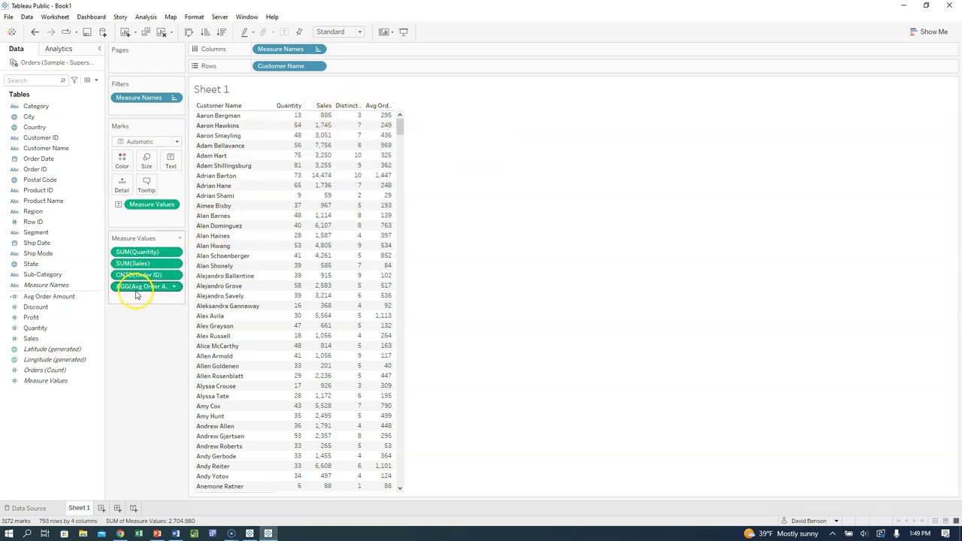
pyautogui.moveTo(133, 279)
pyautogui.mouseDown()
pyautogui.moveTo(131, 248)
pyautogui.moveTo(148, 273)
pyautogui.mouseUp()
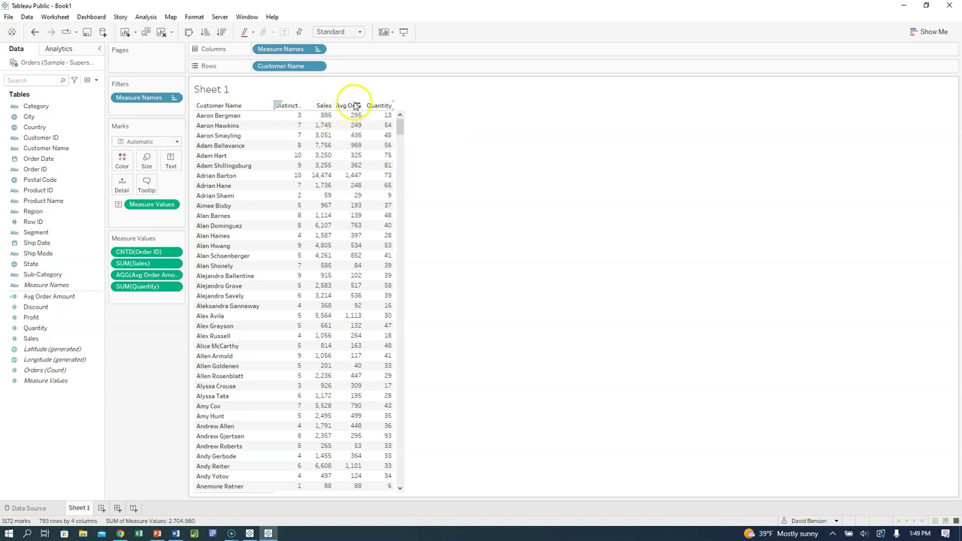
pyautogui.moveTo(343, 120)
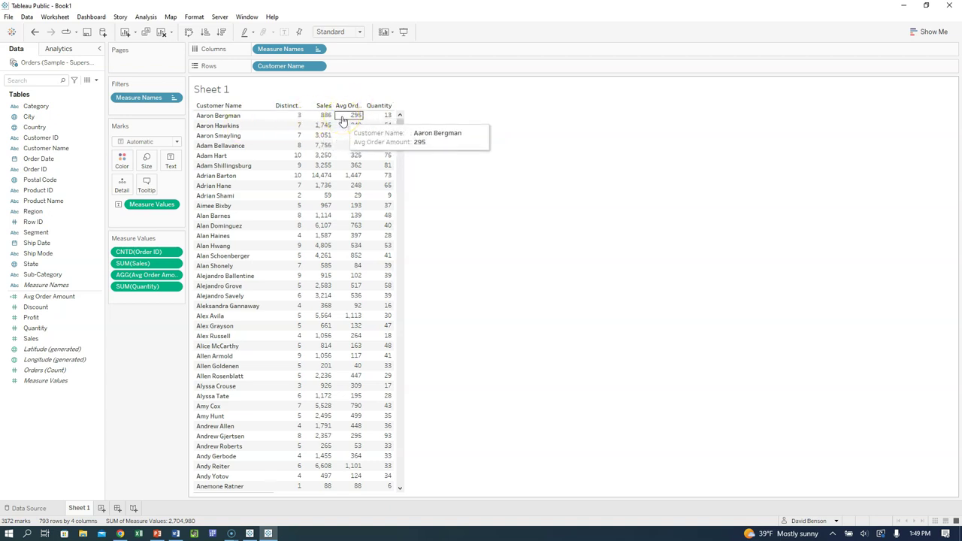
pyautogui.rightClick(91, 340)
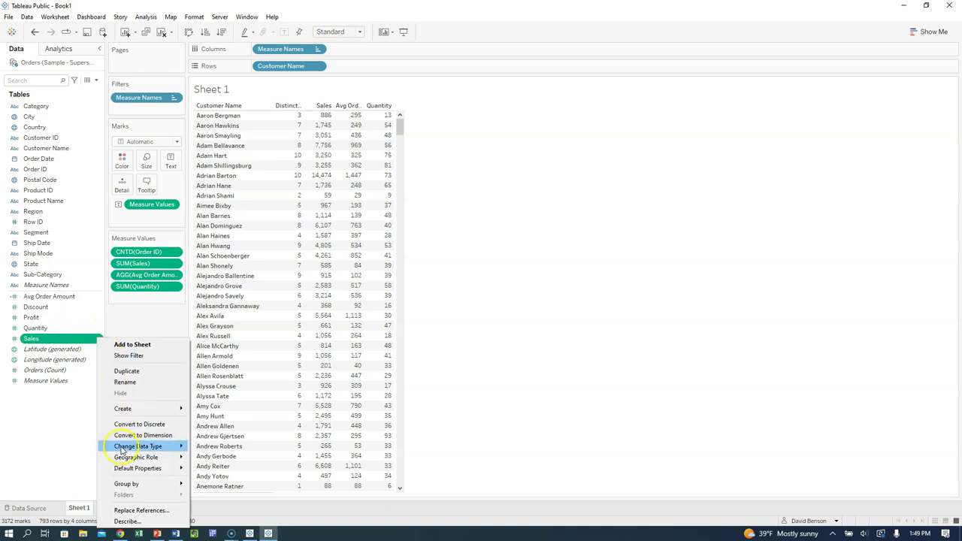
# Set the Sales field's default number format to Currency (Custom)
pyautogui.moveTo(124, 467)
pyautogui.click(222, 494)
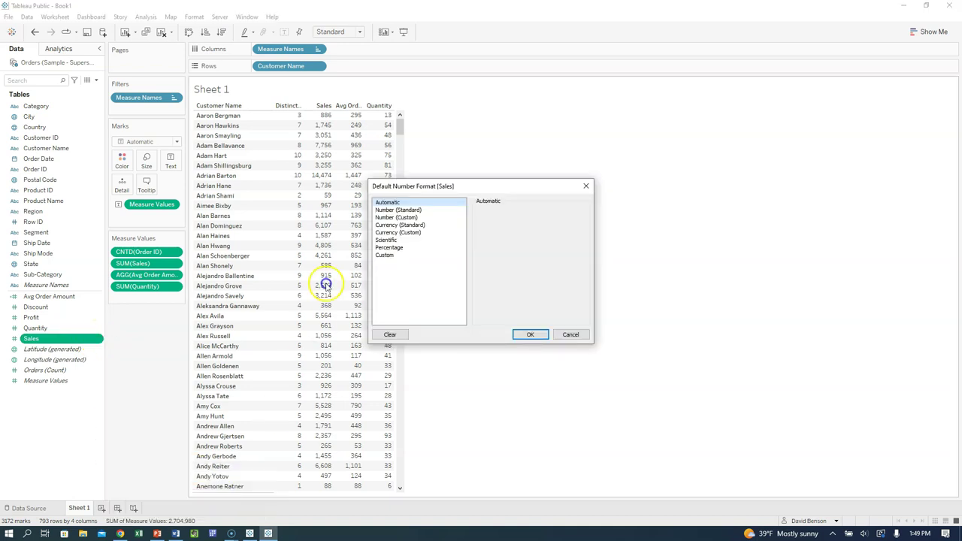
pyautogui.click(401, 232)
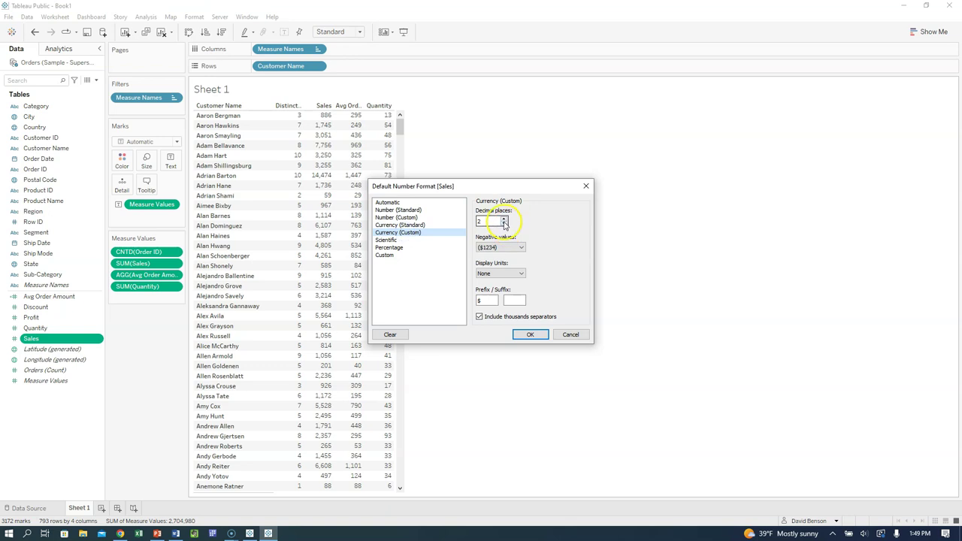
pyautogui.click(528, 333)
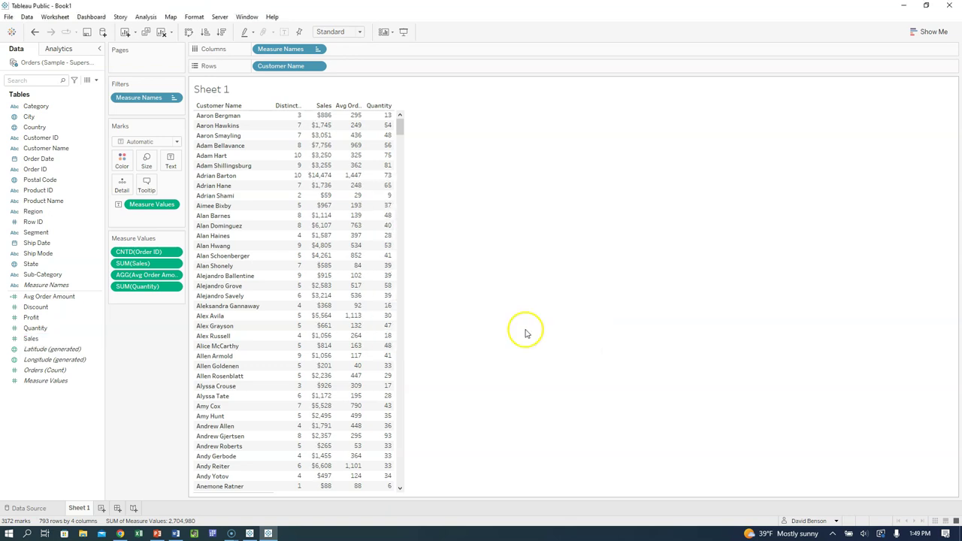
# Set Avg Order Amount's default number format to Currency (Custom) as well
pyautogui.click(78, 300)
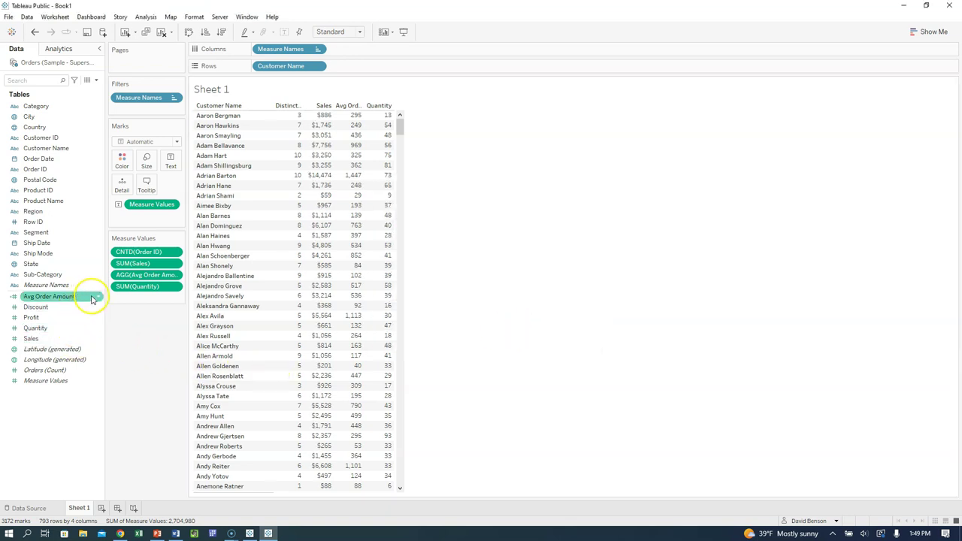
pyautogui.rightClick(97, 297)
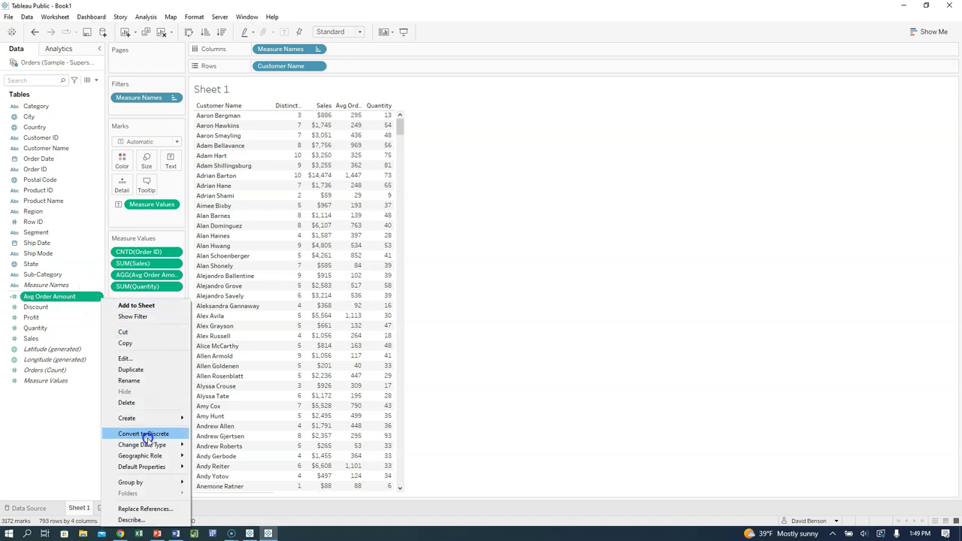
pyautogui.moveTo(145, 466)
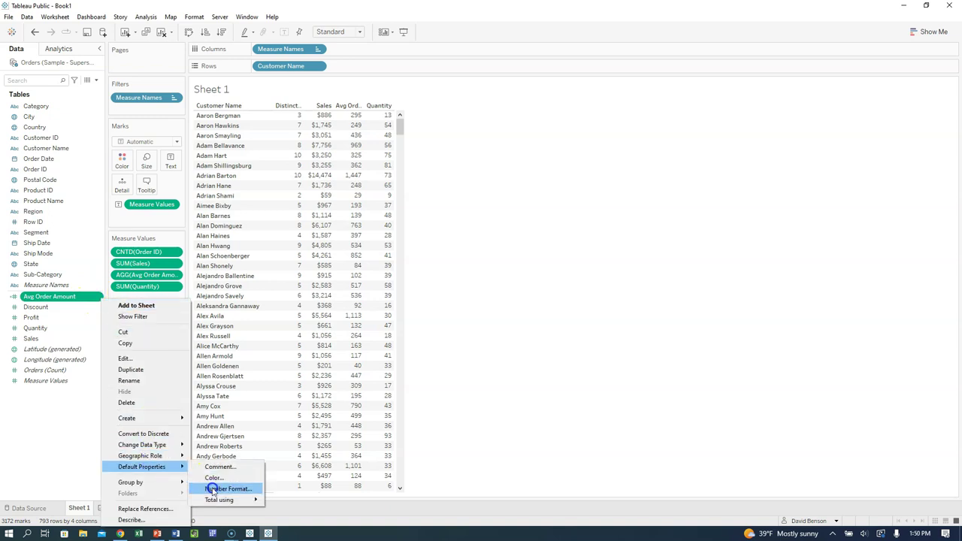
pyautogui.click(212, 488)
pyautogui.click(409, 233)
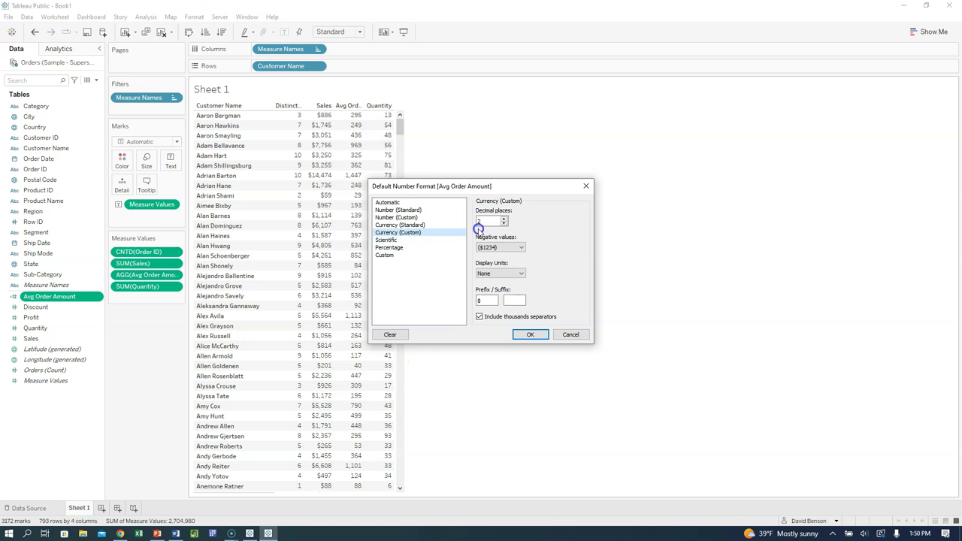
pyautogui.click(522, 337)
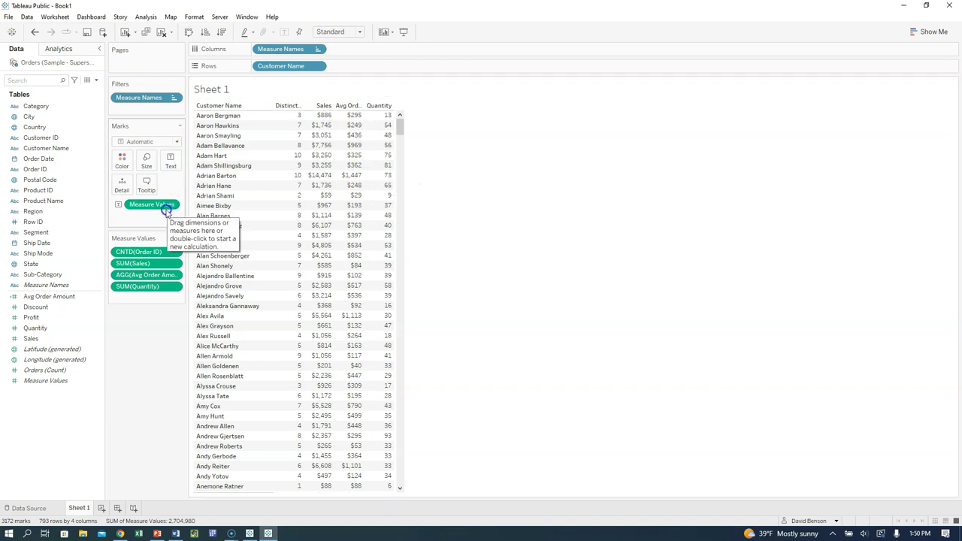
pyautogui.click(933, 33)
# Try the horizontal bars chart type, then clear Sheet 1 entirely
pyautogui.click(879, 103)
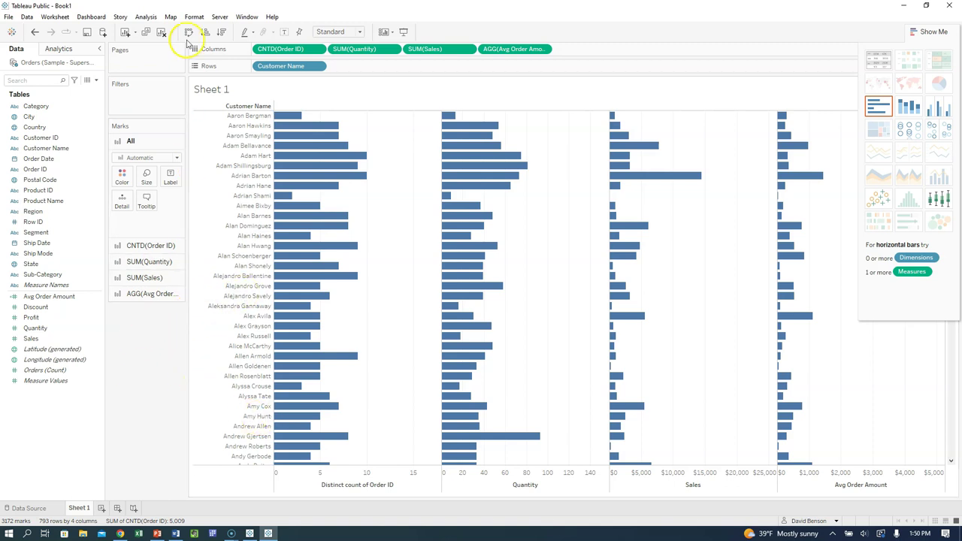
pyautogui.click(162, 33)
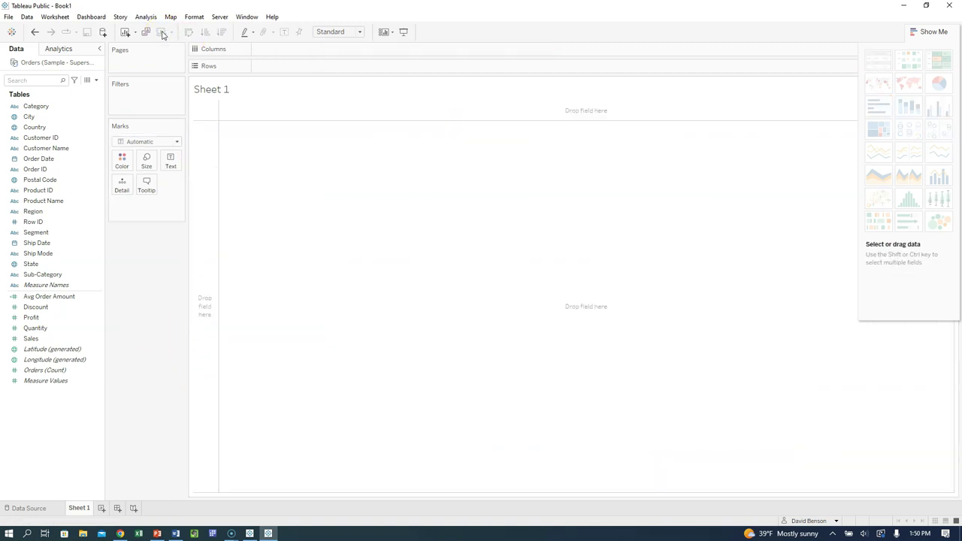
# Put all Customer Names on Rows with Sales, Quantity and Avg Order Amount bars on Columns
pyautogui.moveTo(70, 148); pyautogui.dragTo(361, 71)
pyautogui.click(453, 260)
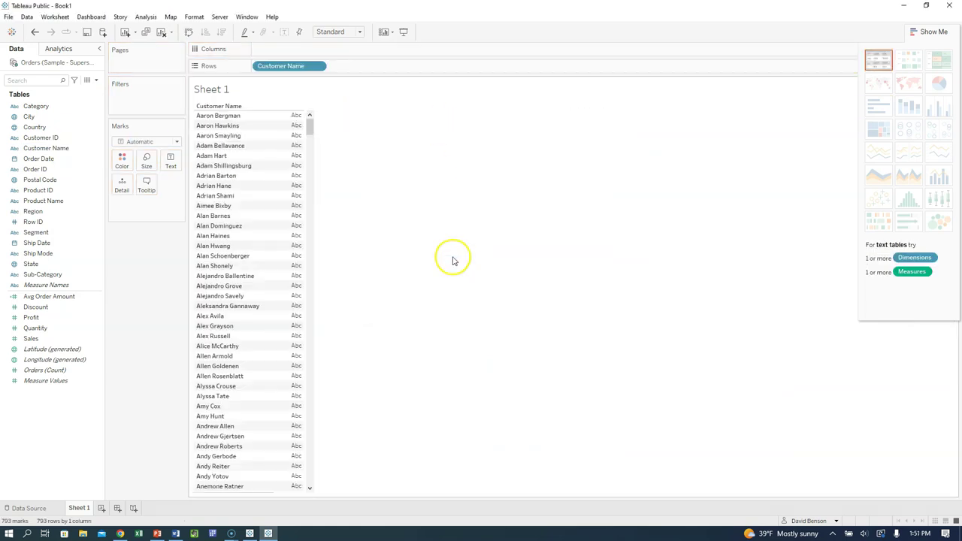
pyautogui.click(63, 339)
pyautogui.moveTo(63, 339); pyautogui.dragTo(441, 53)
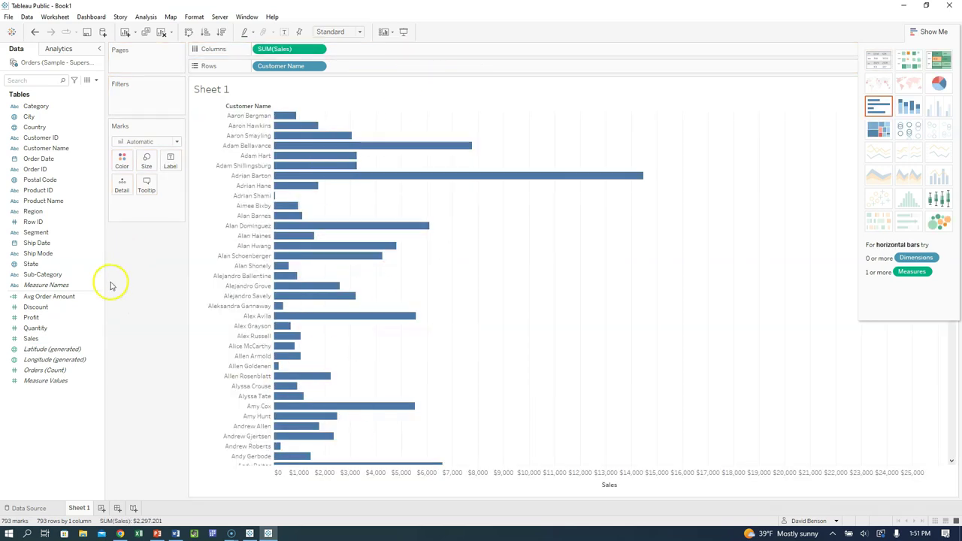
pyautogui.click(46, 327)
pyautogui.moveTo(51, 330); pyautogui.dragTo(361, 53)
pyautogui.moveTo(49, 296)
pyautogui.mouseDown()
pyautogui.moveTo(391, 97)
pyautogui.moveTo(432, 49)
pyautogui.mouseUp()
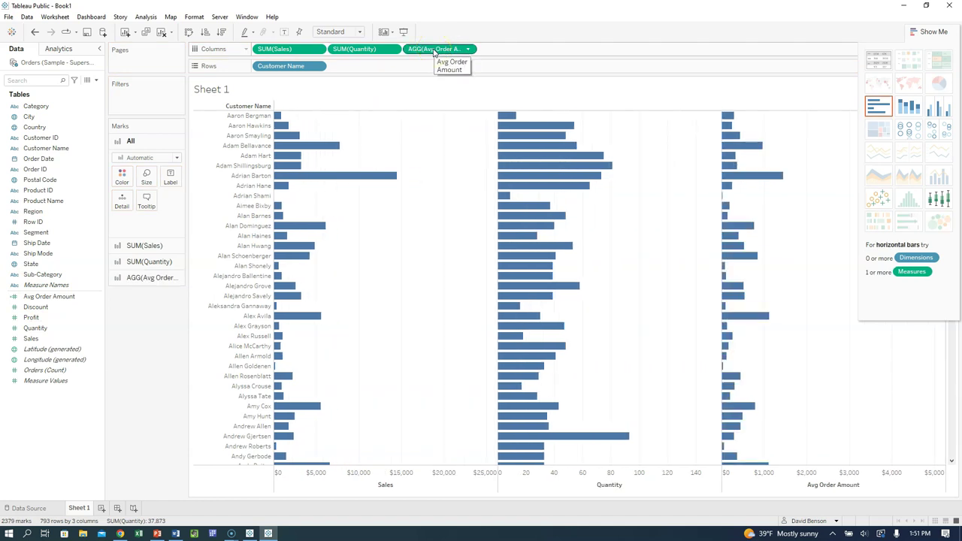
# Add Order ID to Columns, accepting all 3173 members
pyautogui.click(100, 211)
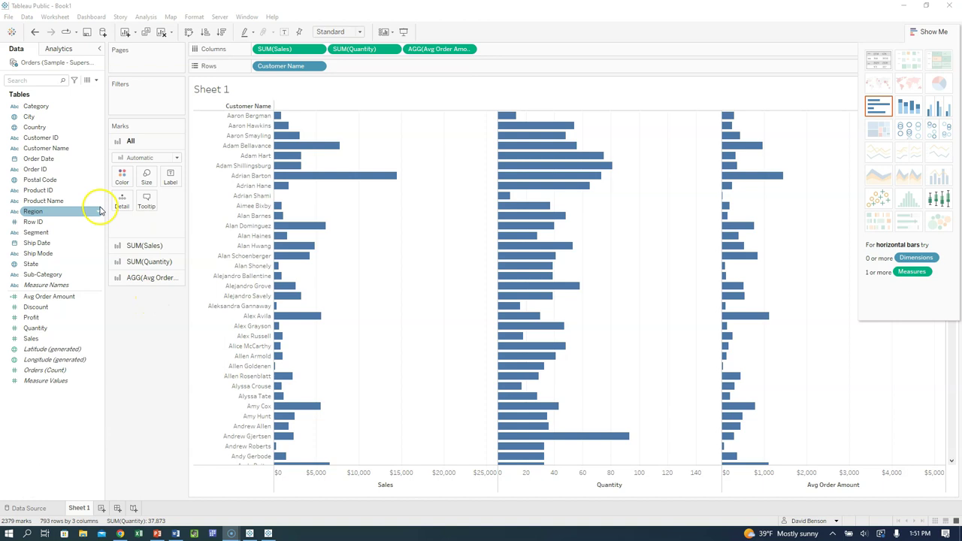
pyautogui.moveTo(69, 169); pyautogui.dragTo(535, 49)
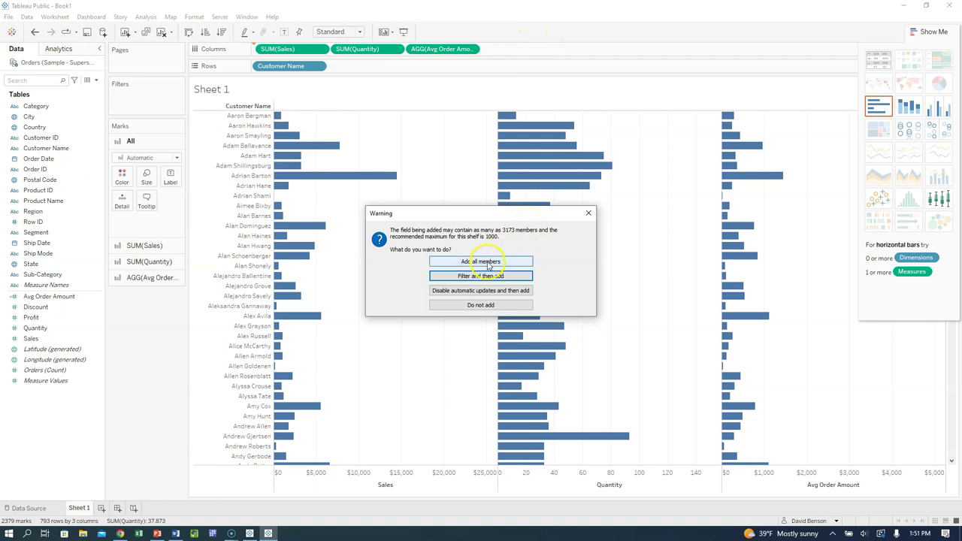
pyautogui.click(488, 263)
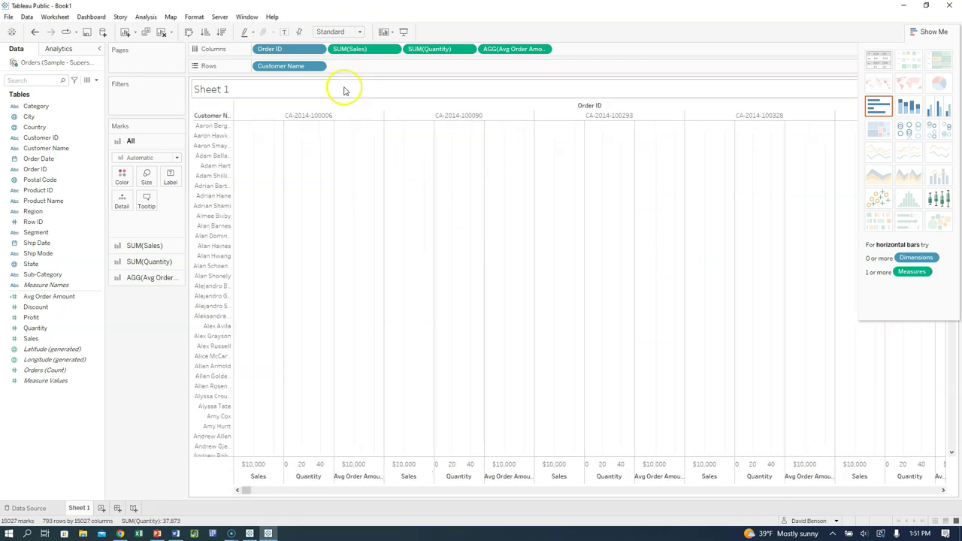
# Change Order ID to Count (Distinct) and place Avg Order Amount before Quantity
pyautogui.click(319, 49)
pyautogui.moveTo(322, 190)
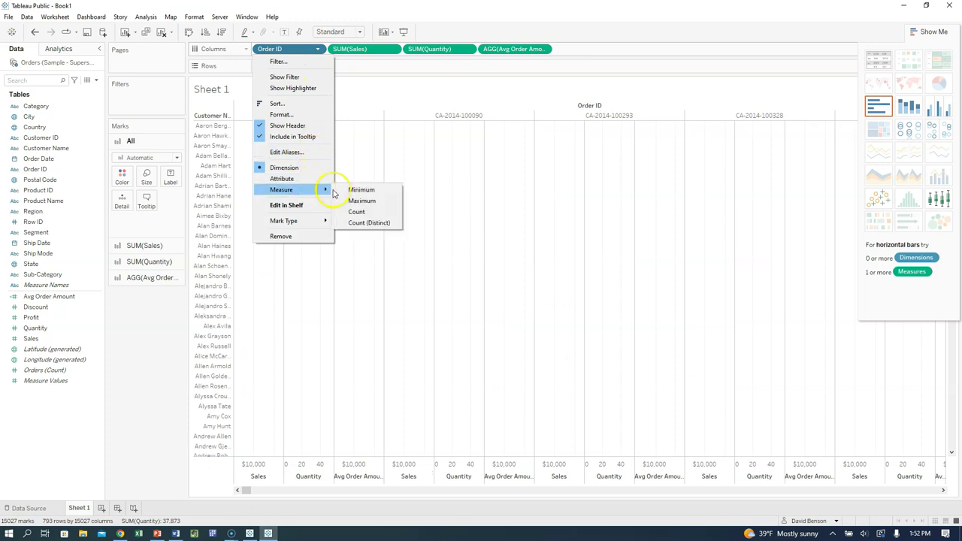
pyautogui.click(361, 223)
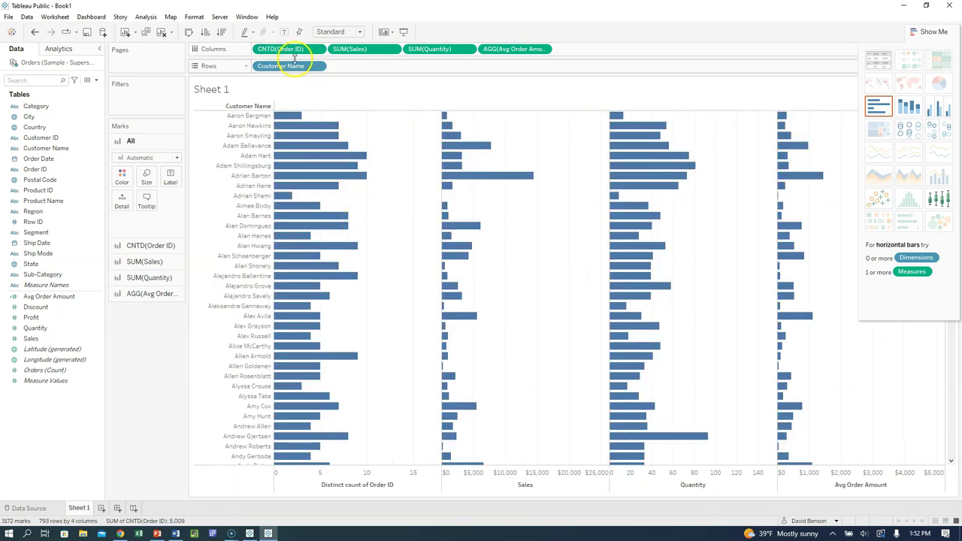
pyautogui.moveTo(295, 54); pyautogui.dragTo(593, 48)
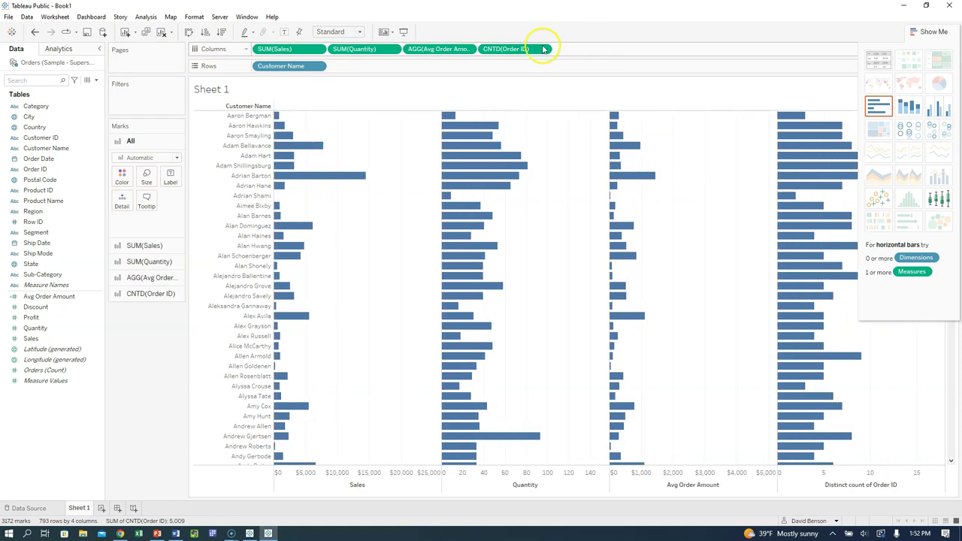
pyautogui.moveTo(515, 48); pyautogui.dragTo(258, 50)
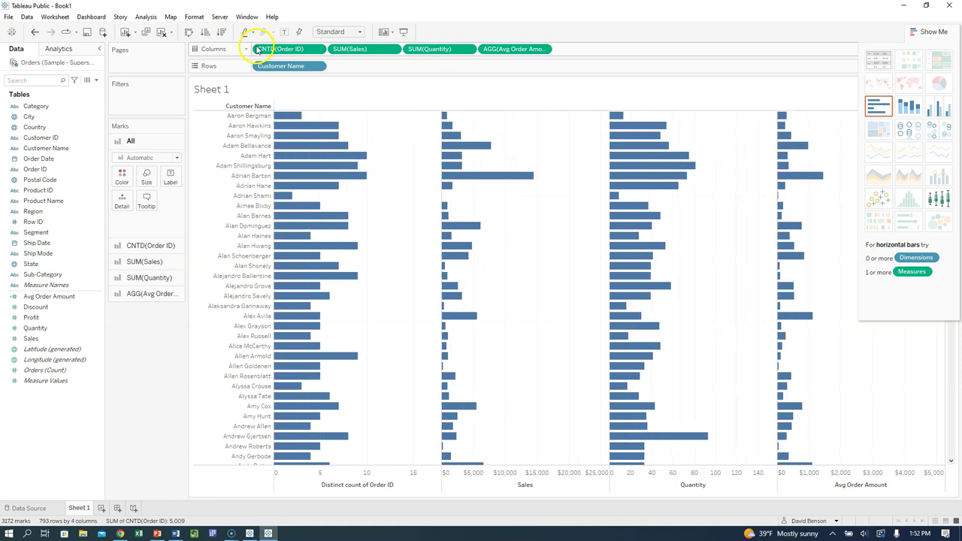
pyautogui.moveTo(342, 144)
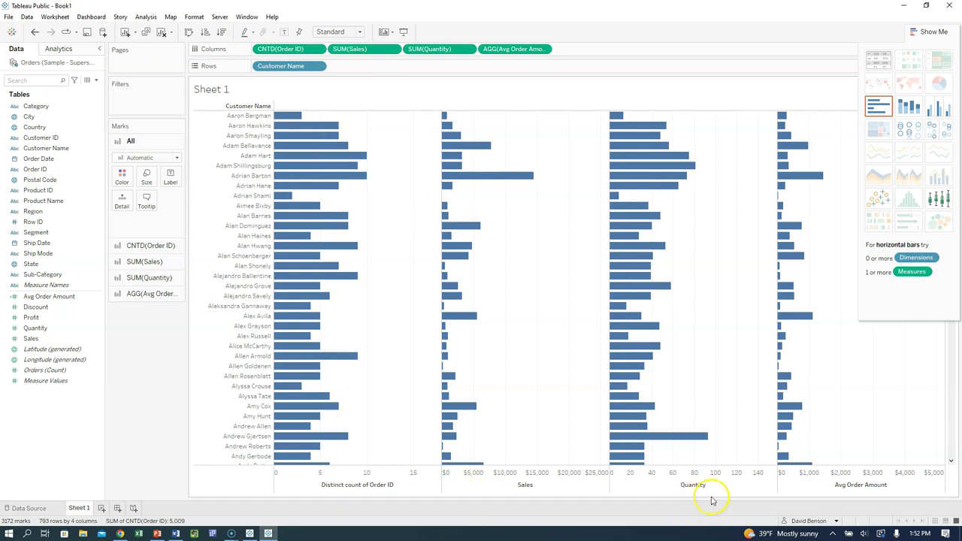
pyautogui.moveTo(502, 50); pyautogui.dragTo(409, 54)
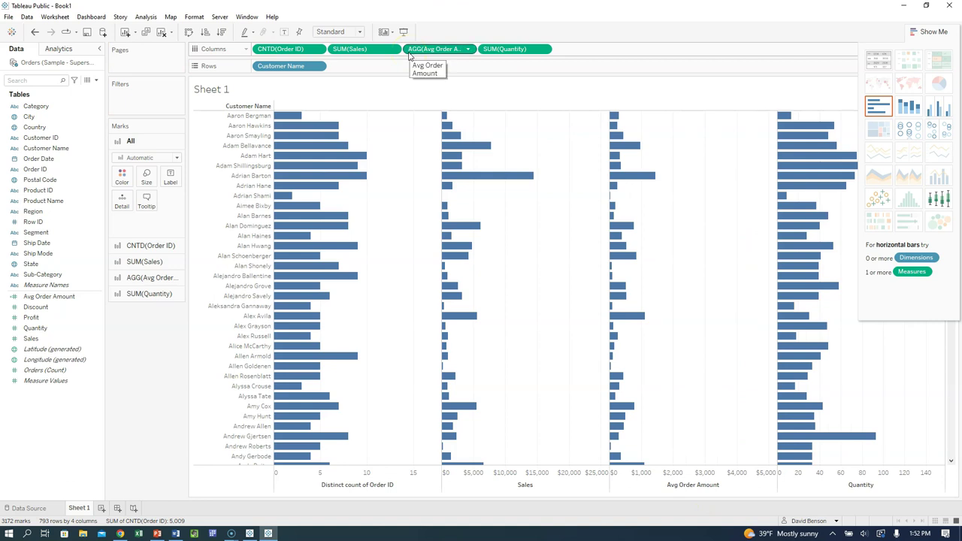
# Label every bar, close Show Me, and colour each measure's bars via Measure Names
pyautogui.click(284, 33)
pyautogui.moveTo(303, 126)
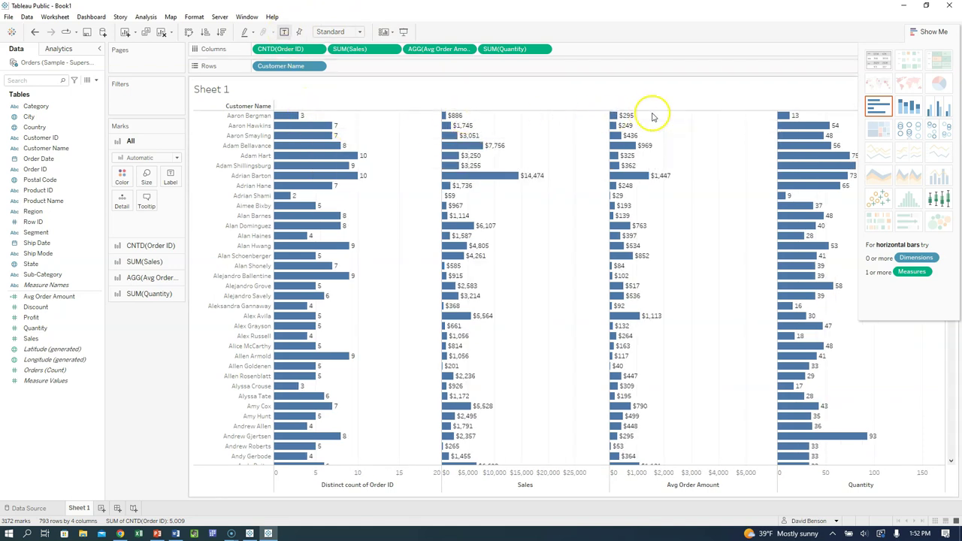
pyautogui.click(931, 32)
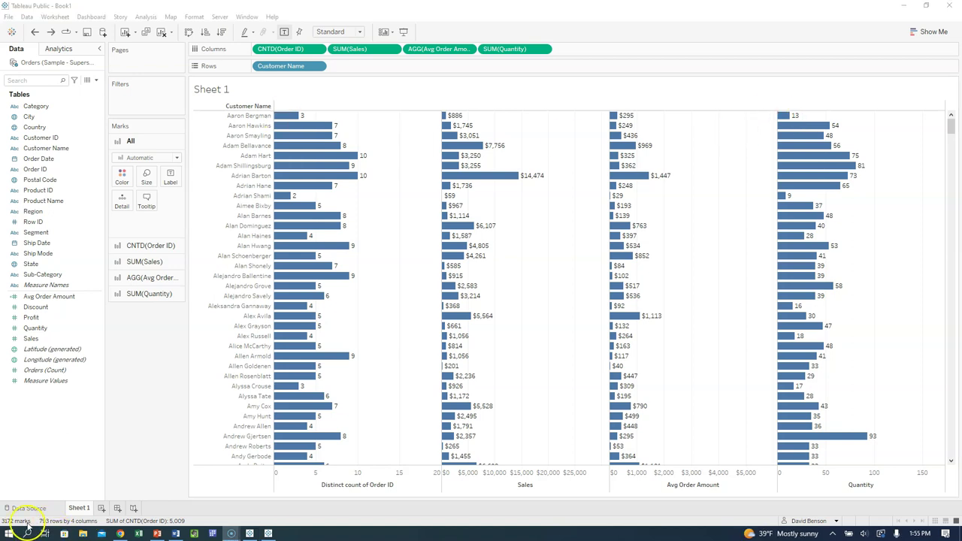
pyautogui.click(58, 287)
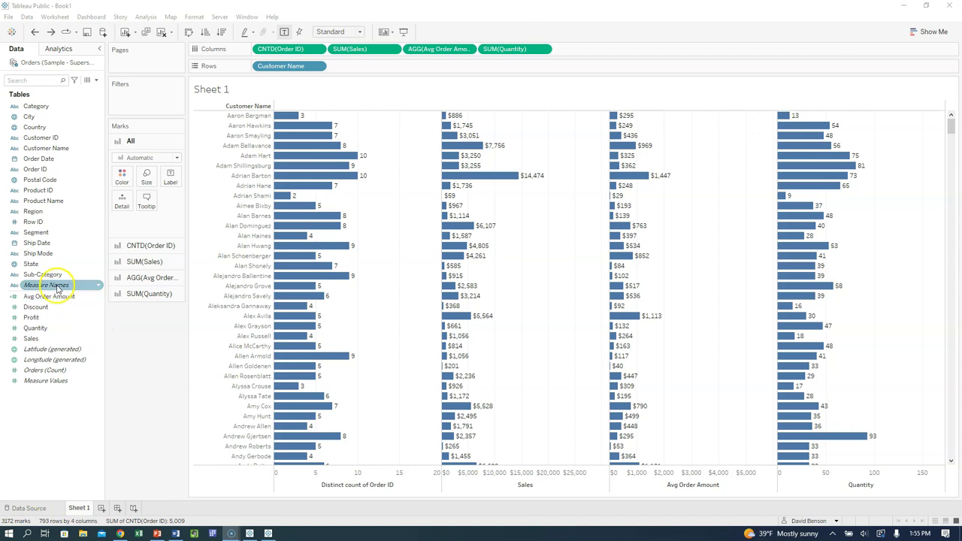
pyautogui.moveTo(58, 287)
pyautogui.mouseDown()
pyautogui.moveTo(97, 204)
pyautogui.moveTo(127, 181)
pyautogui.moveTo(65, 275)
pyautogui.mouseUp()
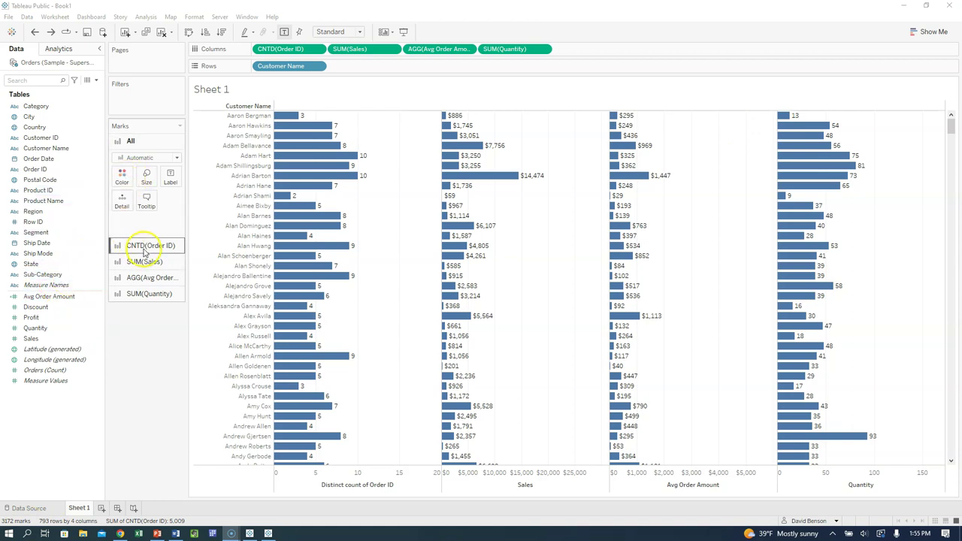
pyautogui.moveTo(136, 287); pyautogui.dragTo(117, 184)
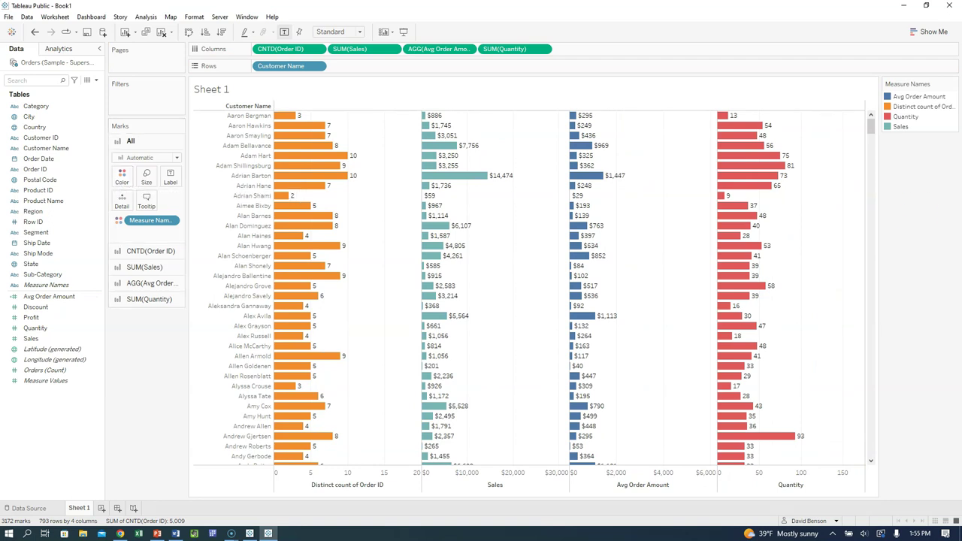
pyautogui.hotkey('alt', 'Tab')
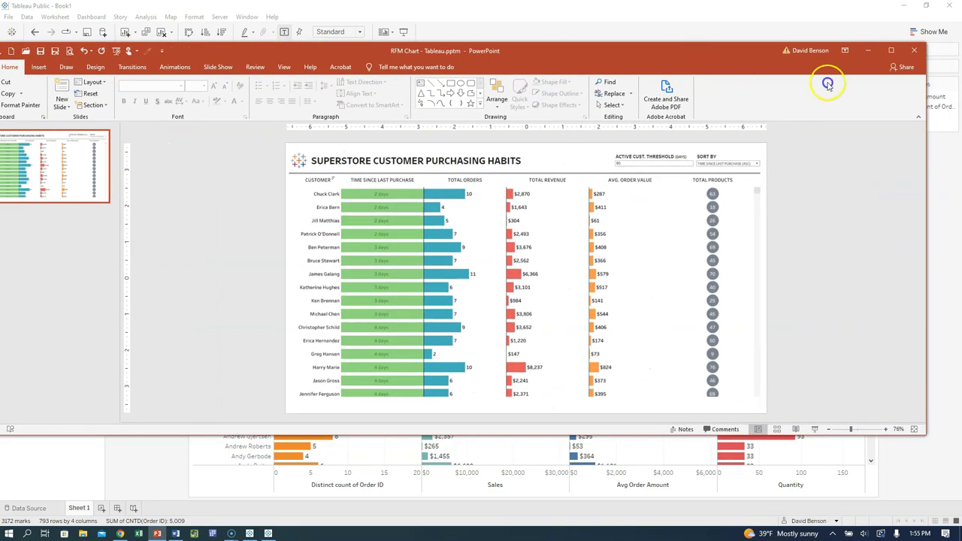
# Maximize the PowerPoint window to view the 'RFM Chart - Tableau' reference slide
pyautogui.click(890, 51)
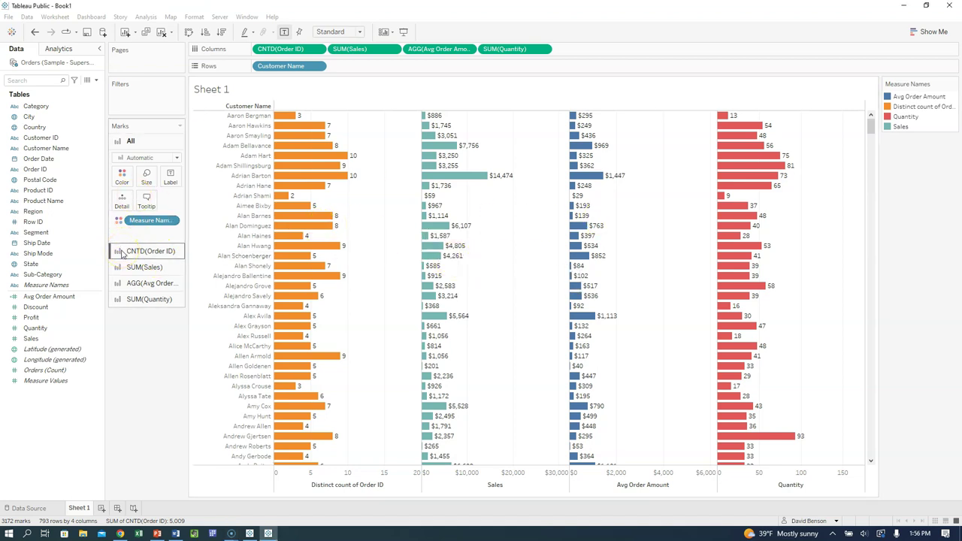
# Set CNTD(Order ID) and Avg Order Amount marks to Bar, and SUM(Quantity) marks to Circle
pyautogui.click(121, 253)
pyautogui.click(178, 174)
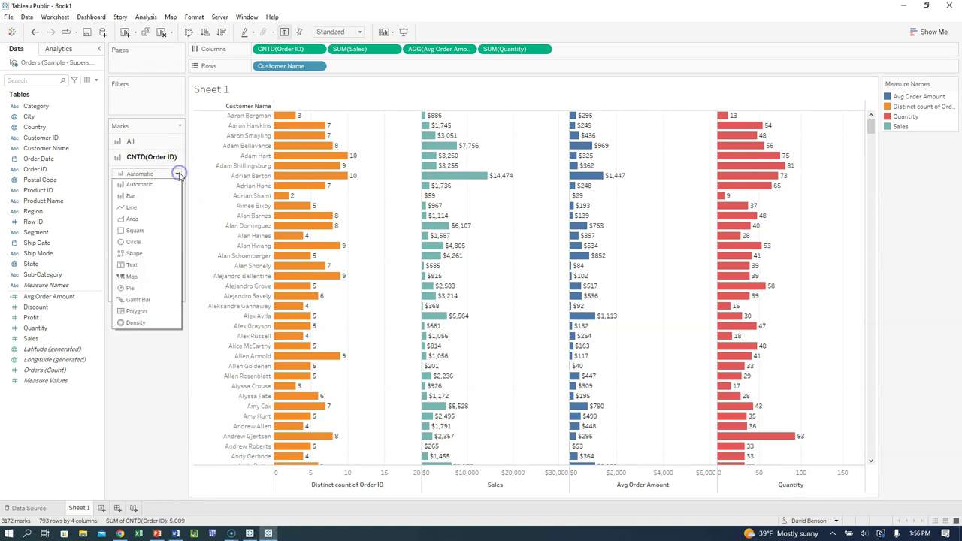
pyautogui.click(129, 198)
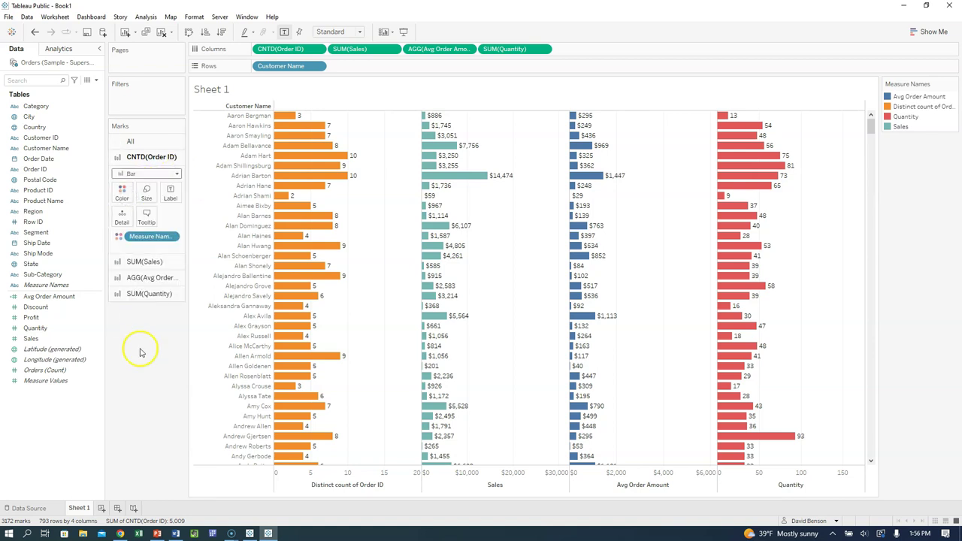
pyautogui.click(144, 264)
pyautogui.click(177, 190)
pyautogui.click(132, 215)
pyautogui.click(144, 277)
pyautogui.click(176, 206)
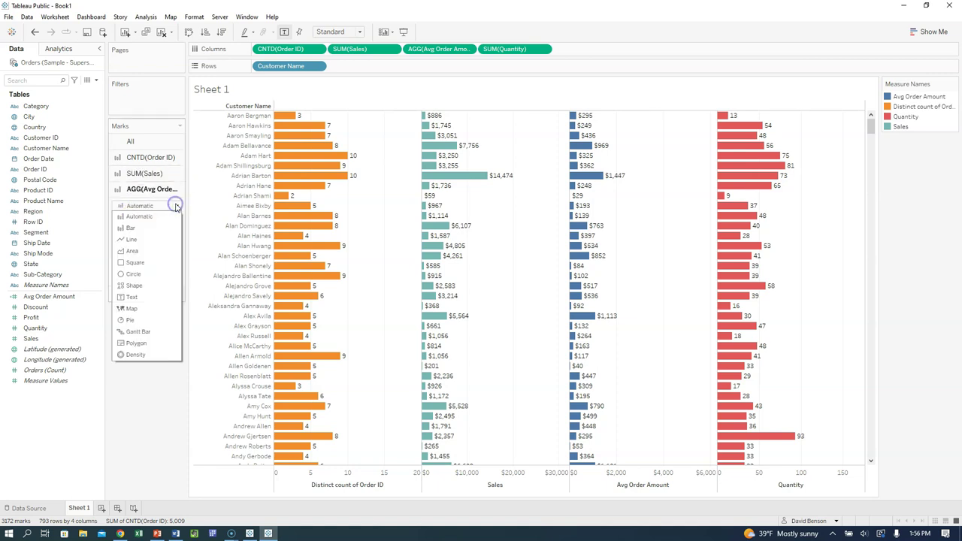
pyautogui.click(146, 227)
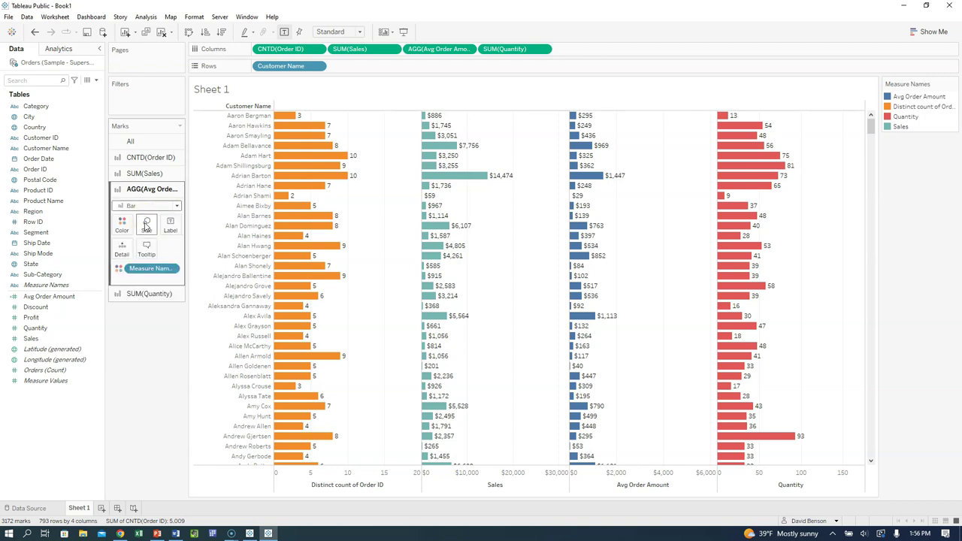
pyautogui.click(137, 293)
pyautogui.click(179, 227)
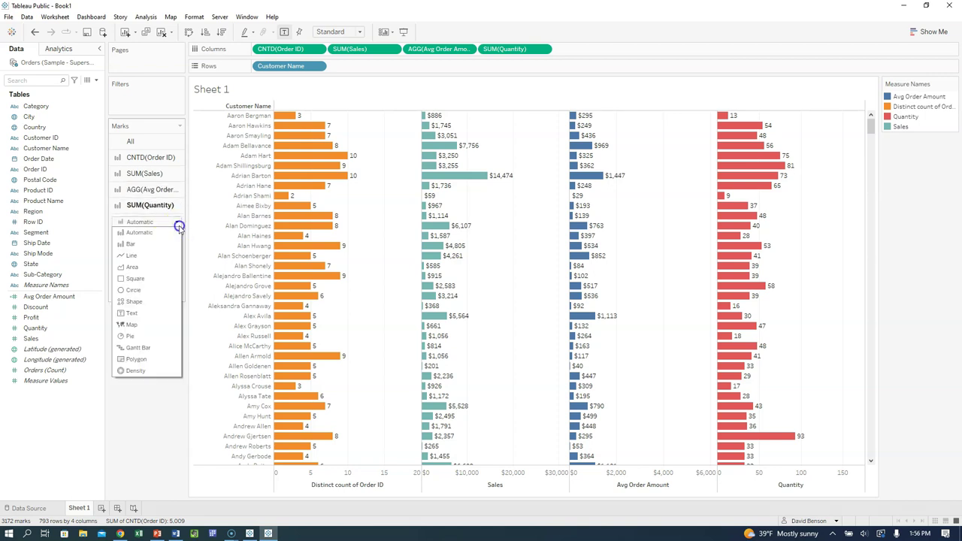
pyautogui.click(136, 289)
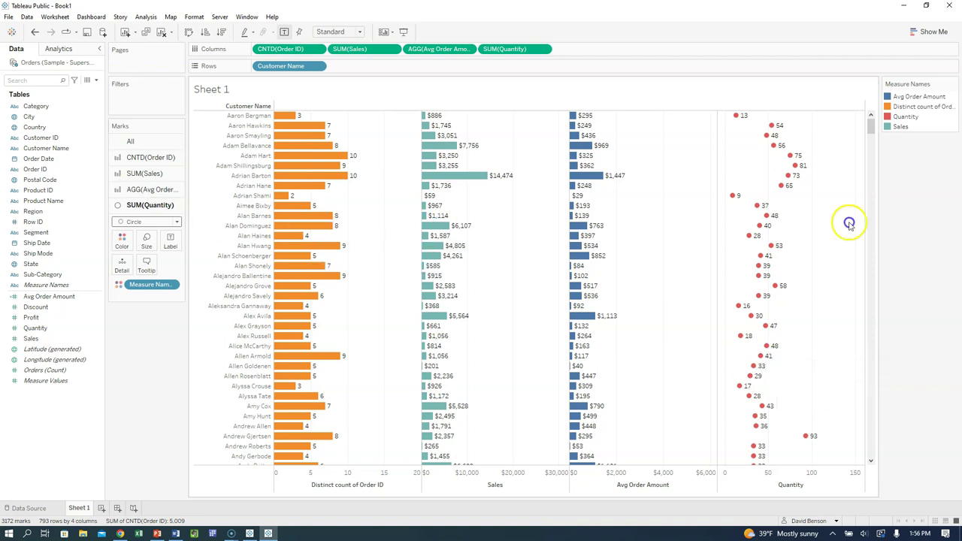
# Enlarge the Quantity circles with the Size slider
pyautogui.click(144, 239)
pyautogui.moveTo(175, 264); pyautogui.dragTo(186, 267)
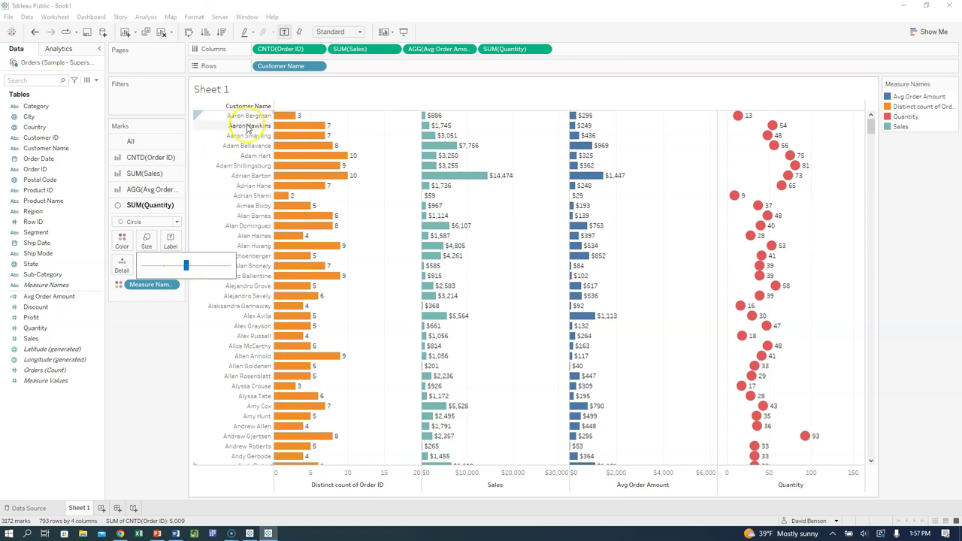
pyautogui.click(130, 368)
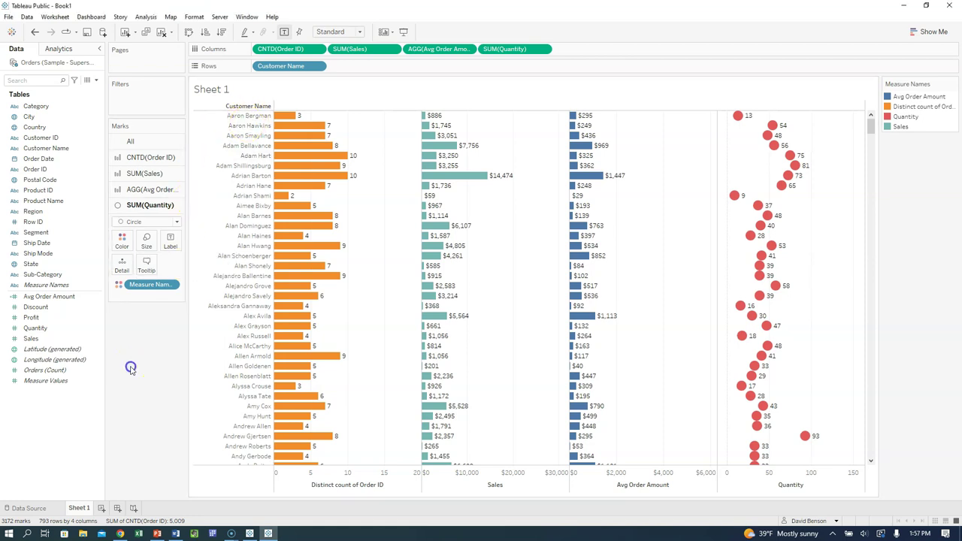
# Adjust the customer name column width so each name fits on one line
pyautogui.click(262, 125)
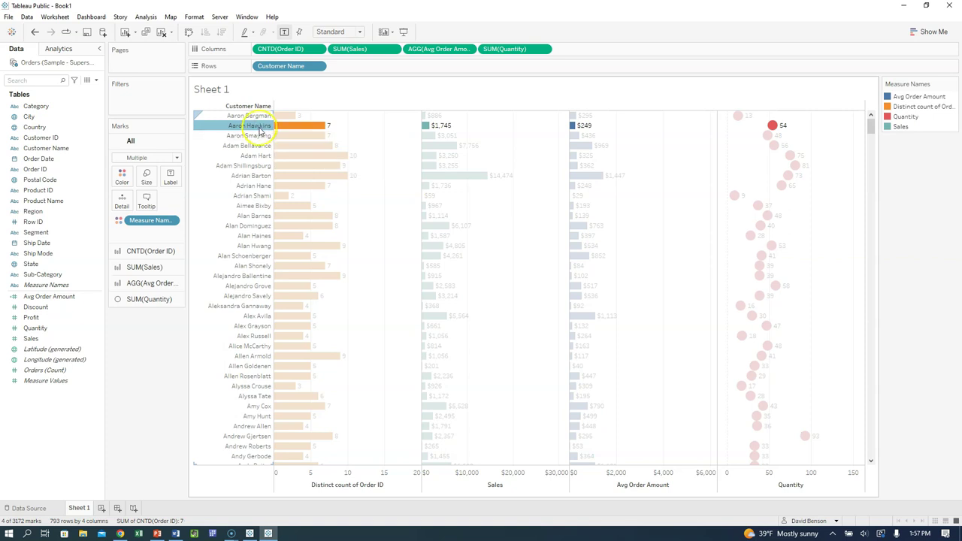
pyautogui.moveTo(252, 130)
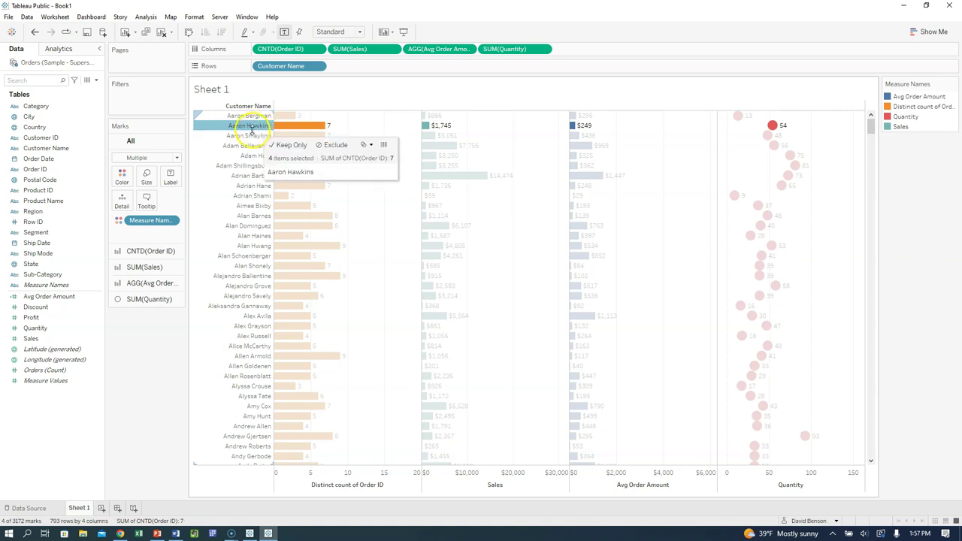
pyautogui.moveTo(250, 133); pyautogui.dragTo(251, 142)
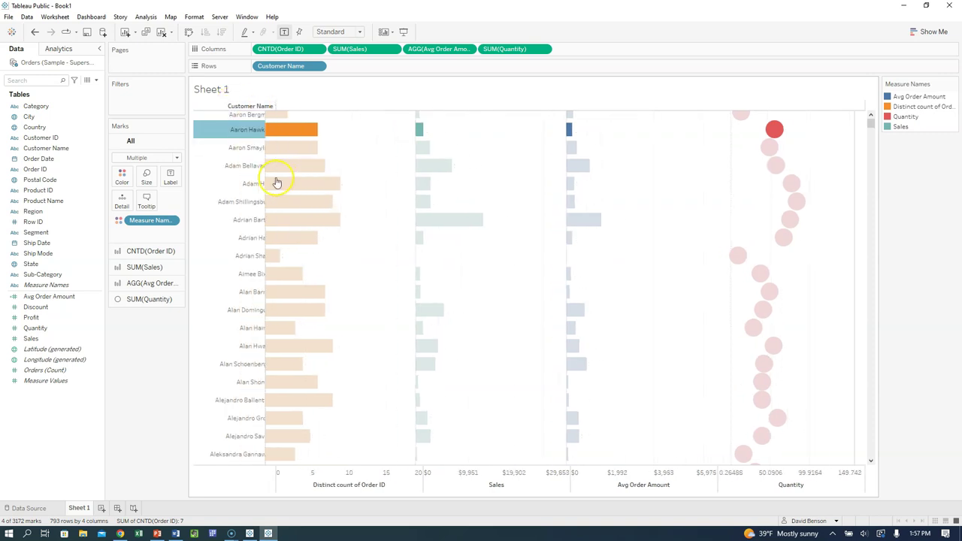
pyautogui.moveTo(234, 187); pyautogui.dragTo(298, 187)
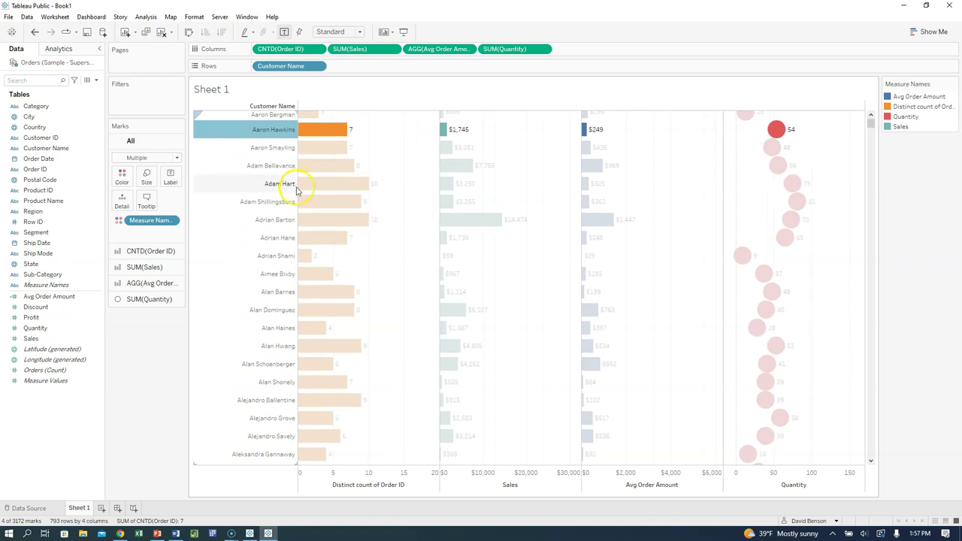
pyautogui.moveTo(298, 190); pyautogui.dragTo(282, 190)
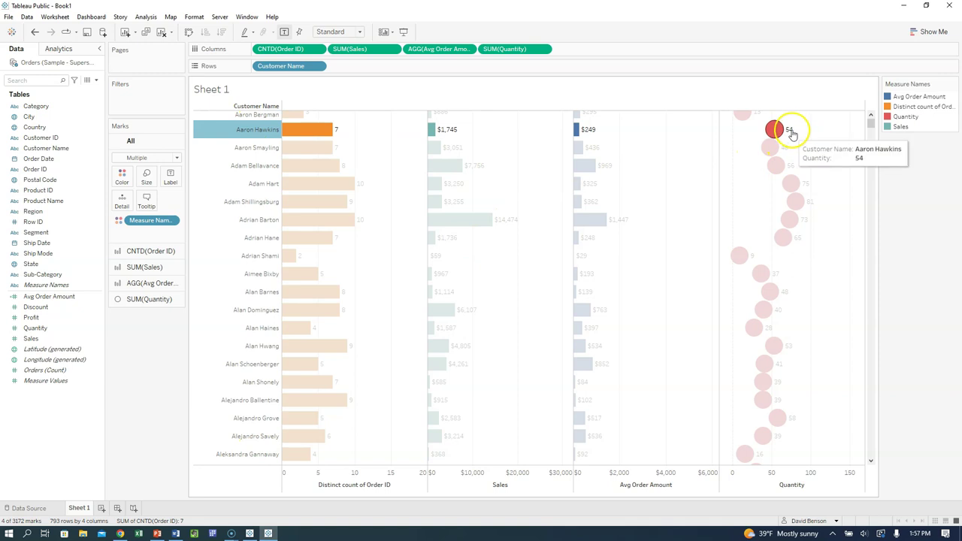
pyautogui.click(297, 129)
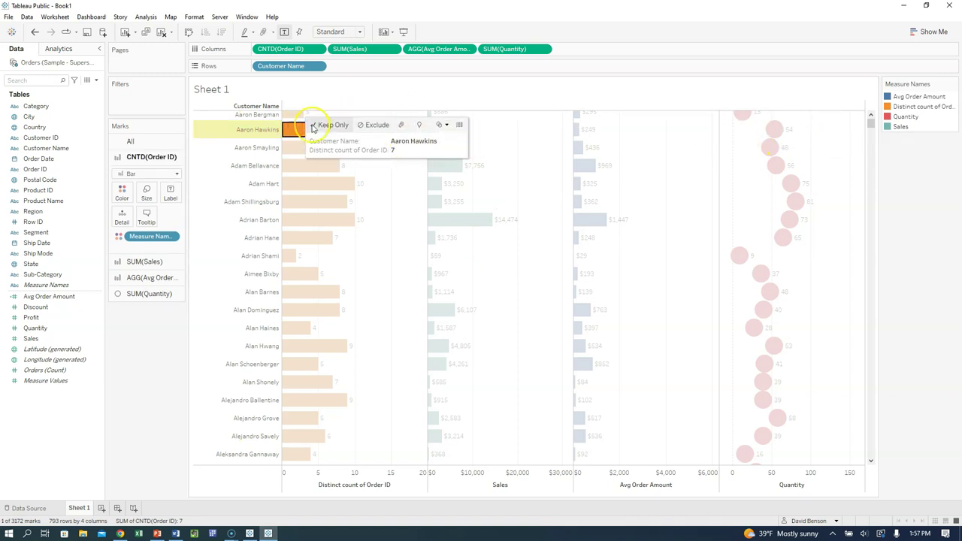
pyautogui.click(293, 127)
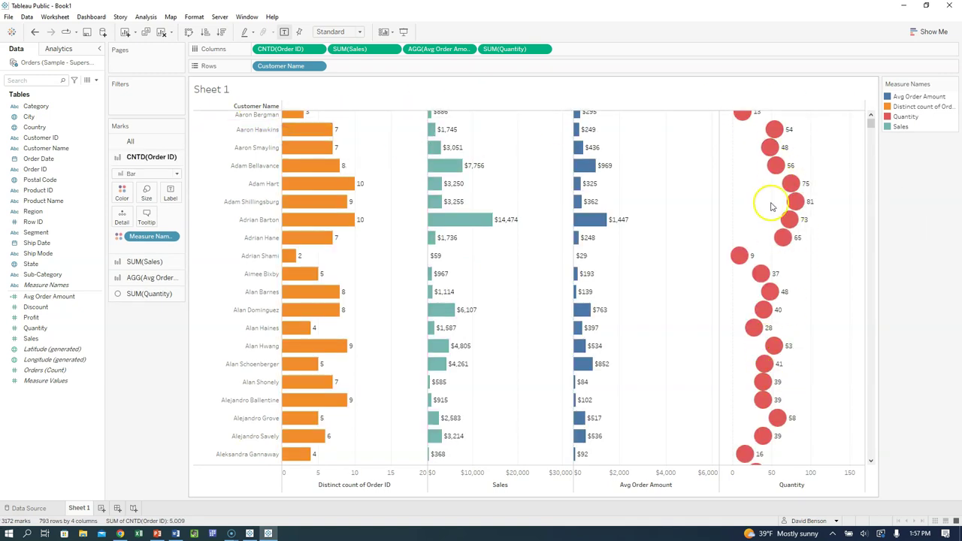
pyautogui.moveTo(778, 346)
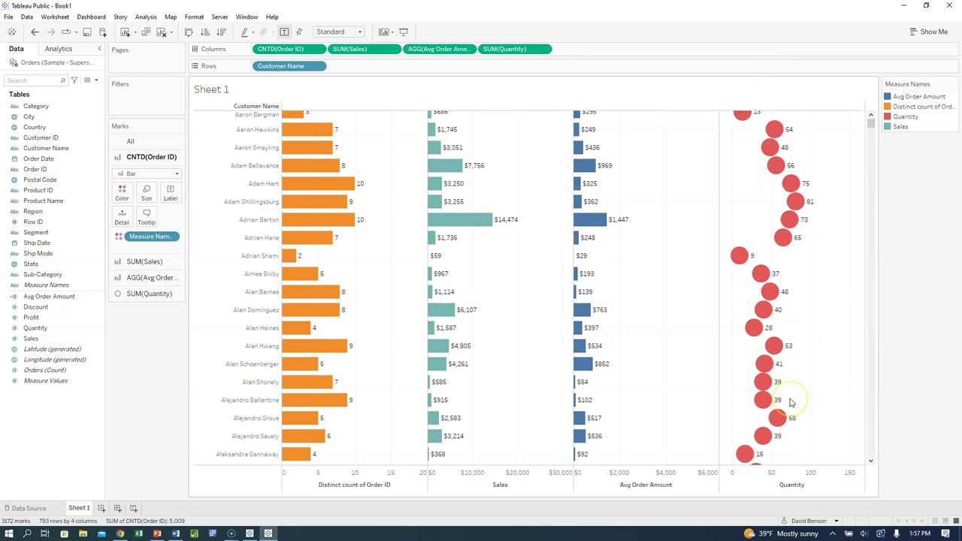
# Try centring the order count bar labels, then undo that change
pyautogui.click(171, 192)
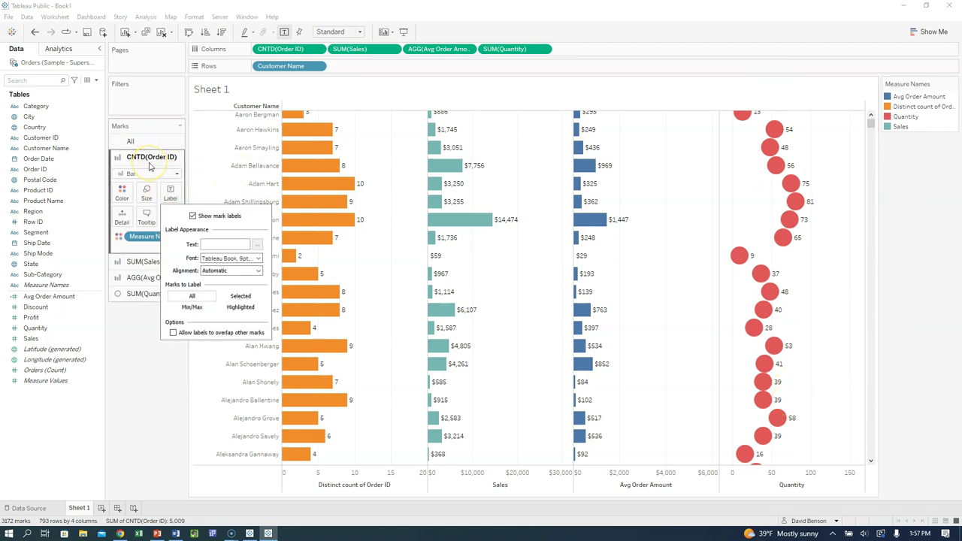
pyautogui.click(240, 271)
pyautogui.click(227, 311)
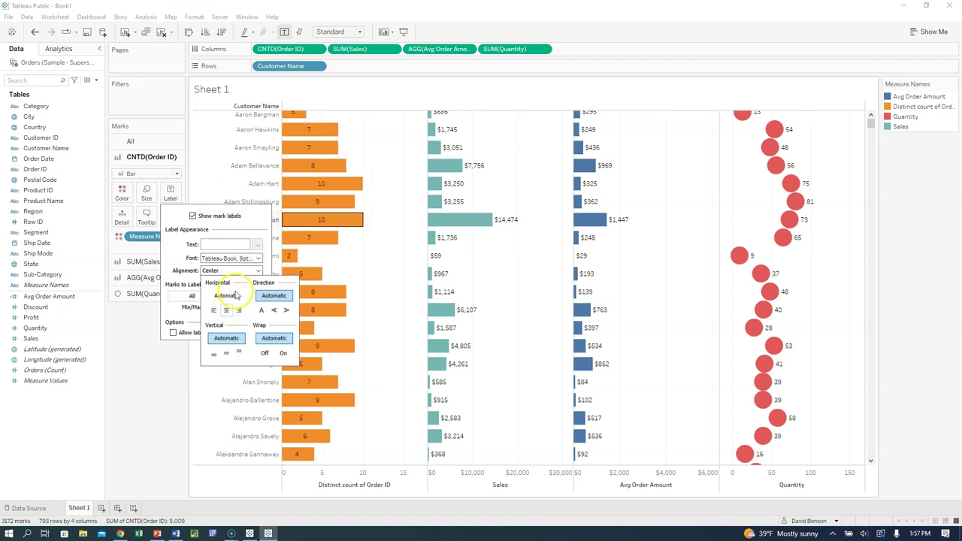
pyautogui.click(155, 369)
pyautogui.click(35, 31)
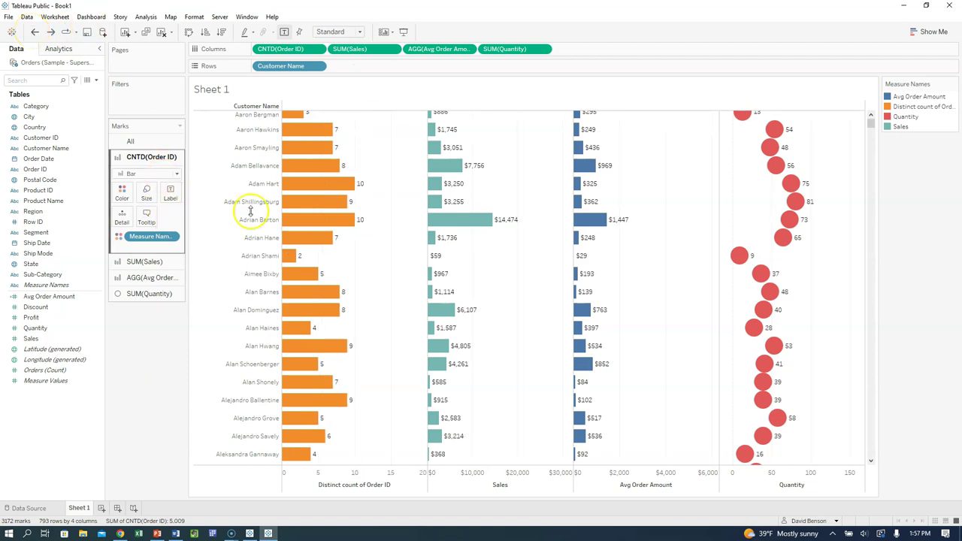
# Align the Quantity labels Center horizontally and Middle vertically inside the circles
pyautogui.click(139, 295)
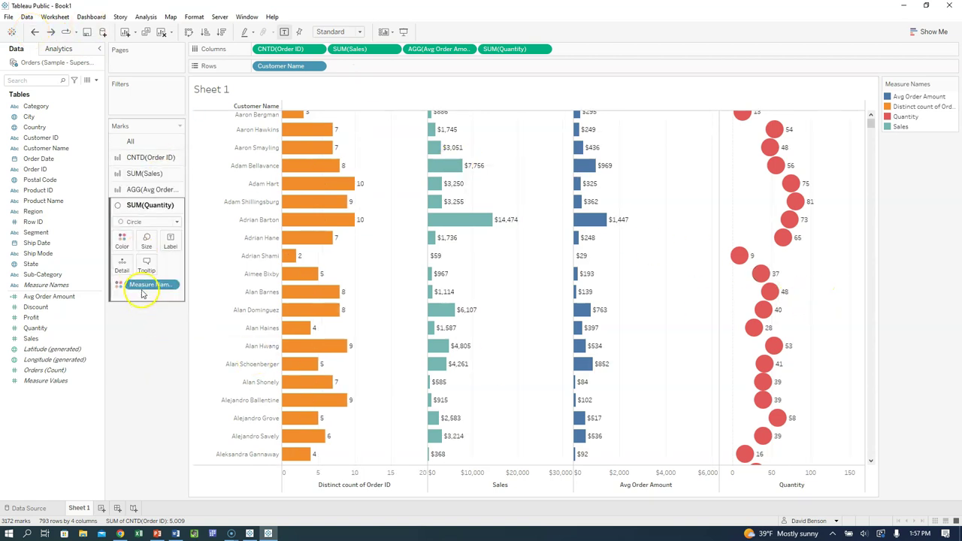
pyautogui.click(169, 241)
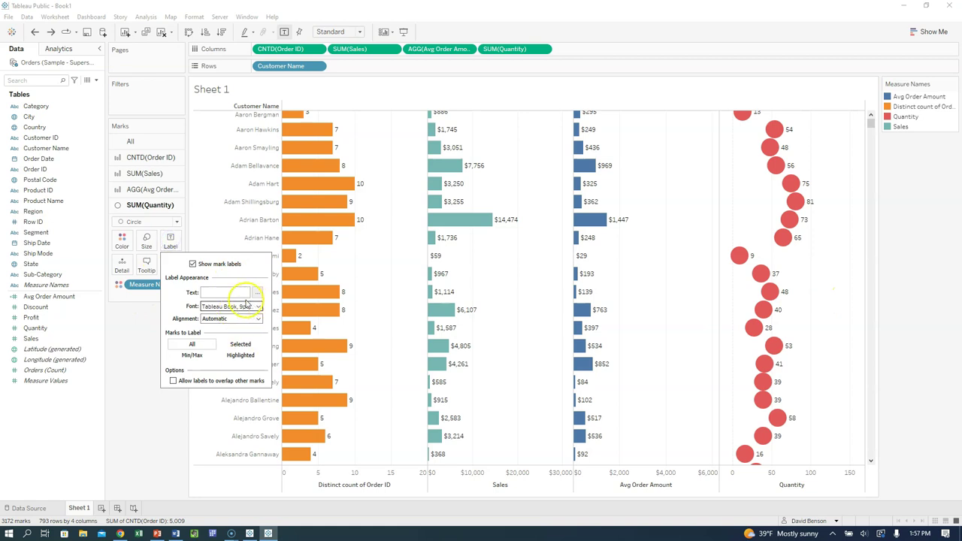
pyautogui.click(231, 318)
pyautogui.click(226, 359)
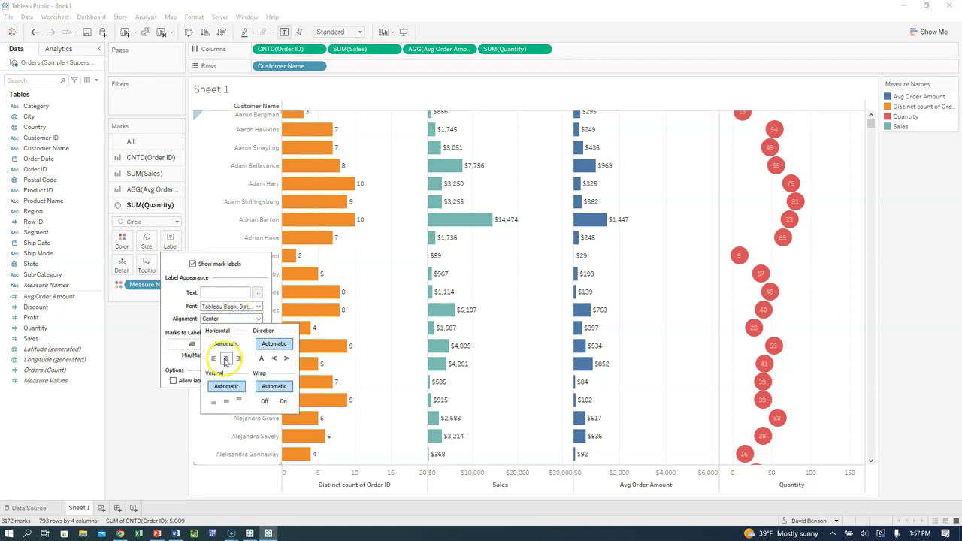
pyautogui.click(226, 404)
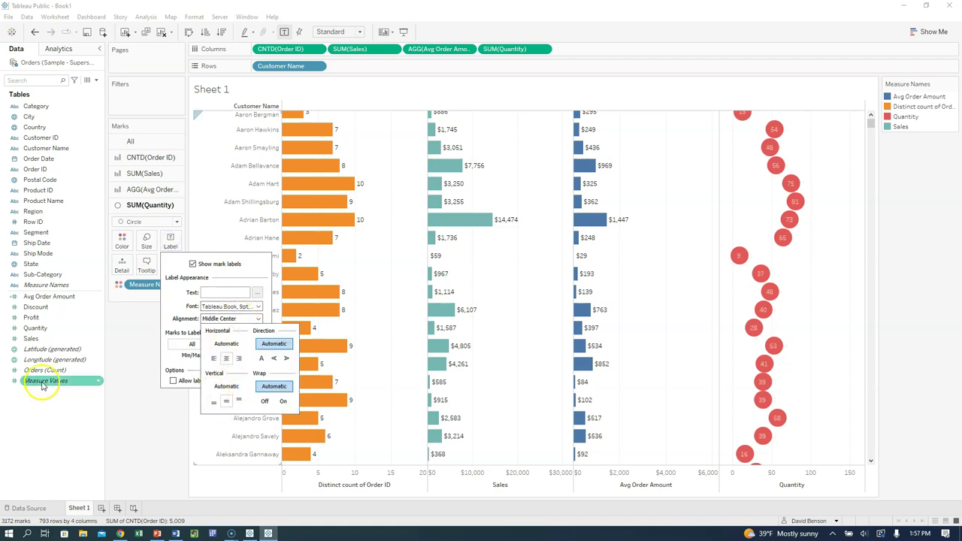
pyautogui.click(132, 354)
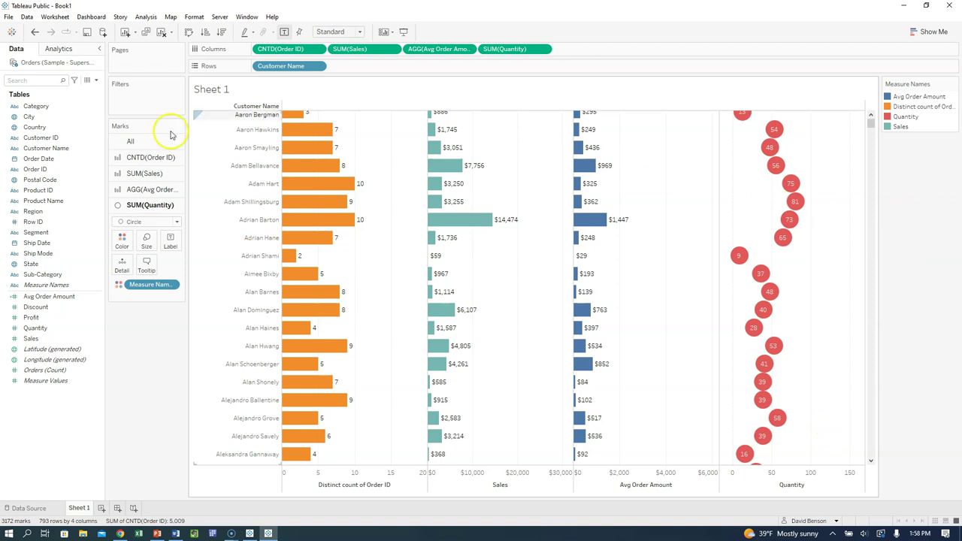
# In Edit Colors, give Quantity a gray swatch from the Tableau 10 palette
pyautogui.click(122, 240)
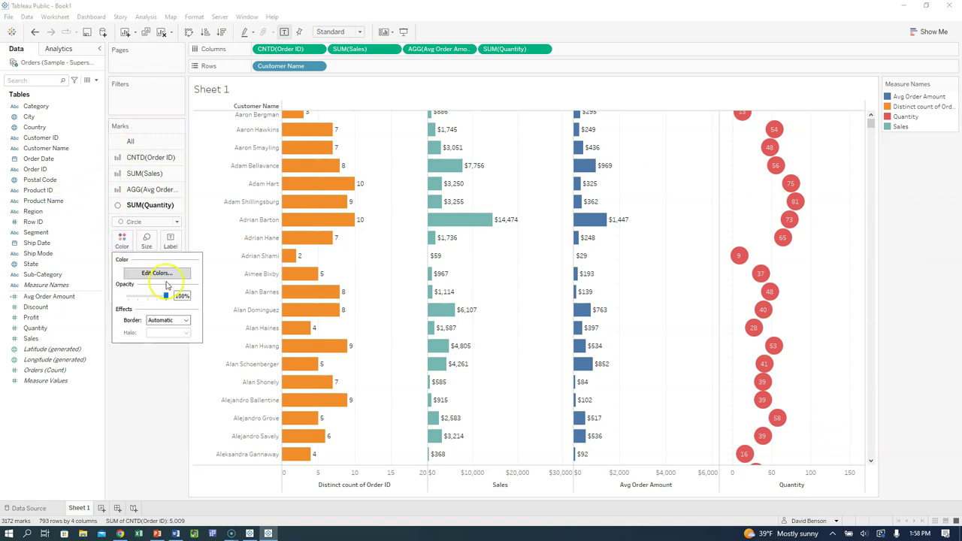
pyautogui.click(158, 273)
pyautogui.click(511, 181)
pyautogui.click(499, 198)
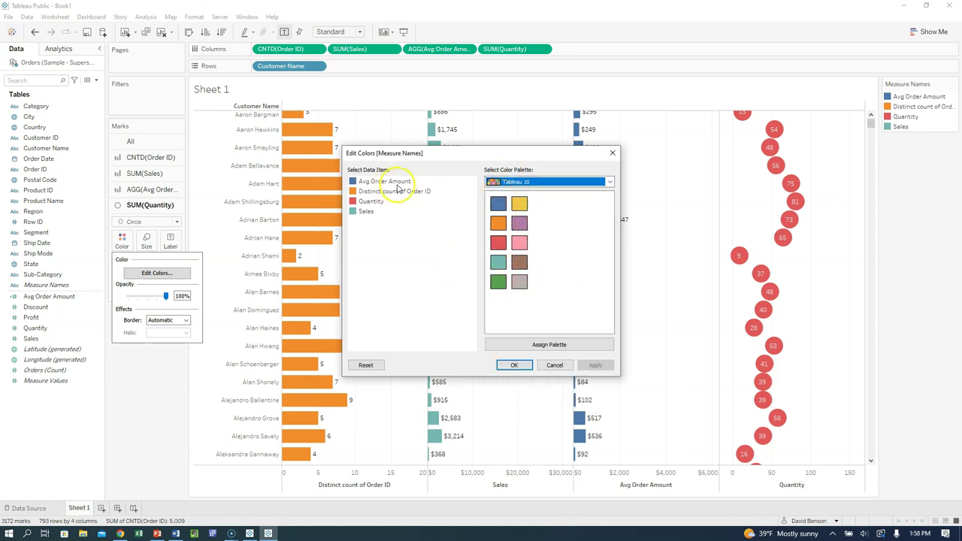
pyautogui.click(381, 203)
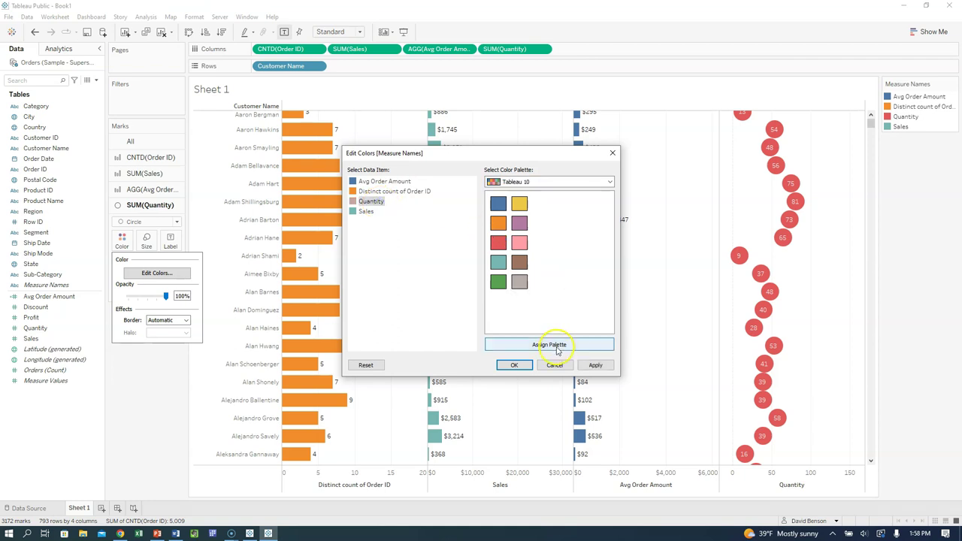
pyautogui.click(594, 364)
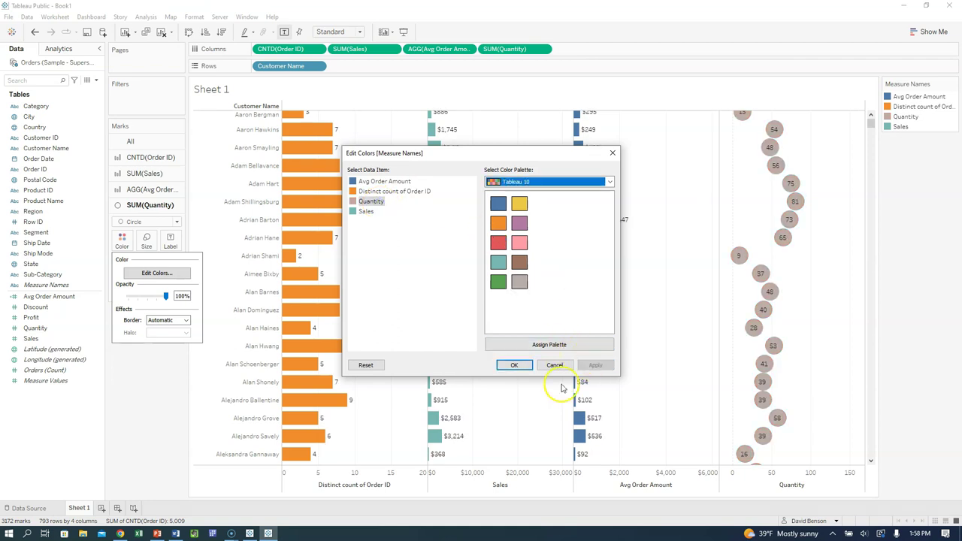
# Try the Seattle Grays palette on Sales, apply, and confirm the colours with OK
pyautogui.click(609, 182)
pyautogui.click(539, 214)
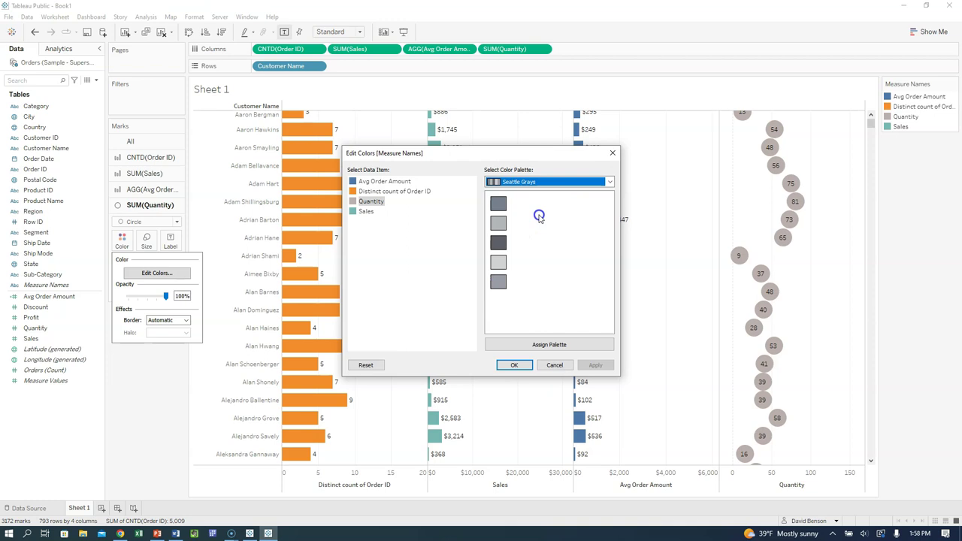
pyautogui.click(358, 213)
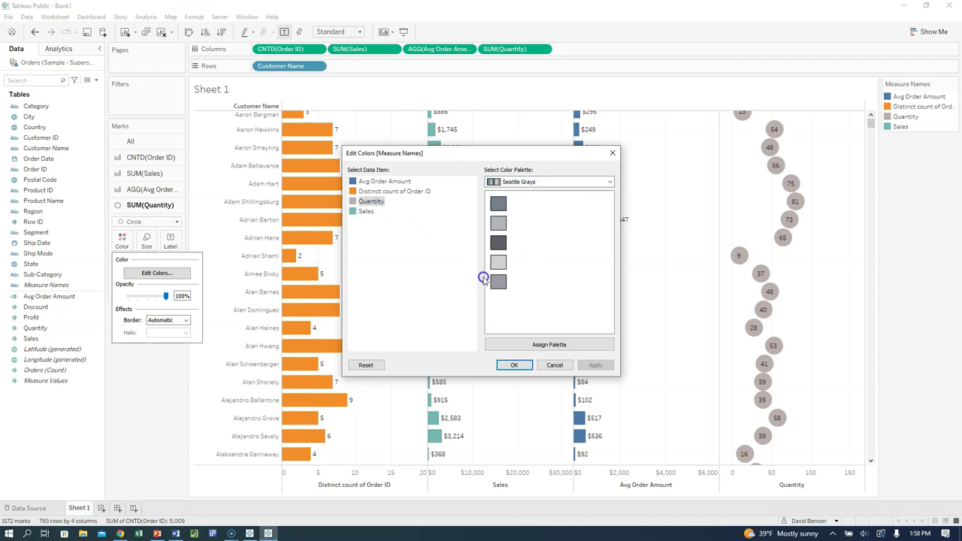
pyautogui.click(595, 365)
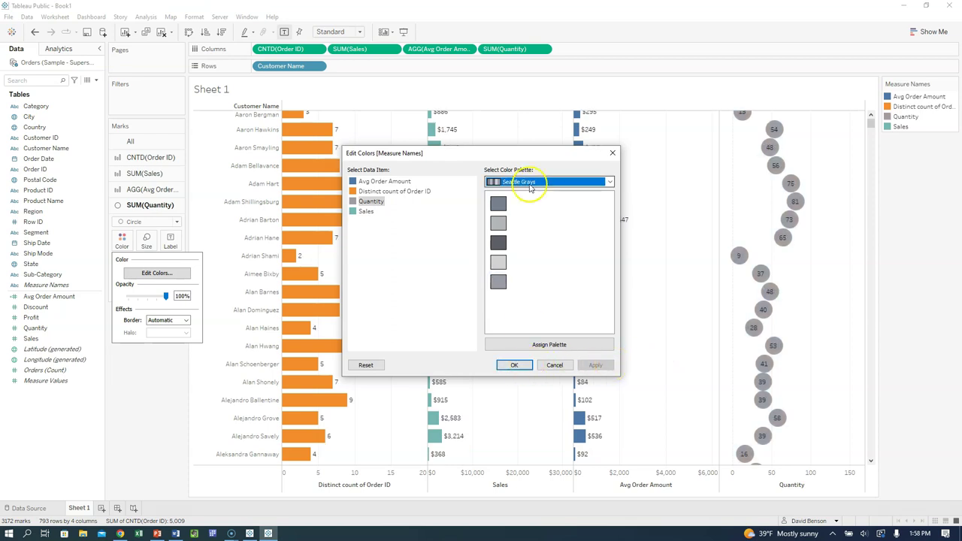
pyautogui.click(513, 365)
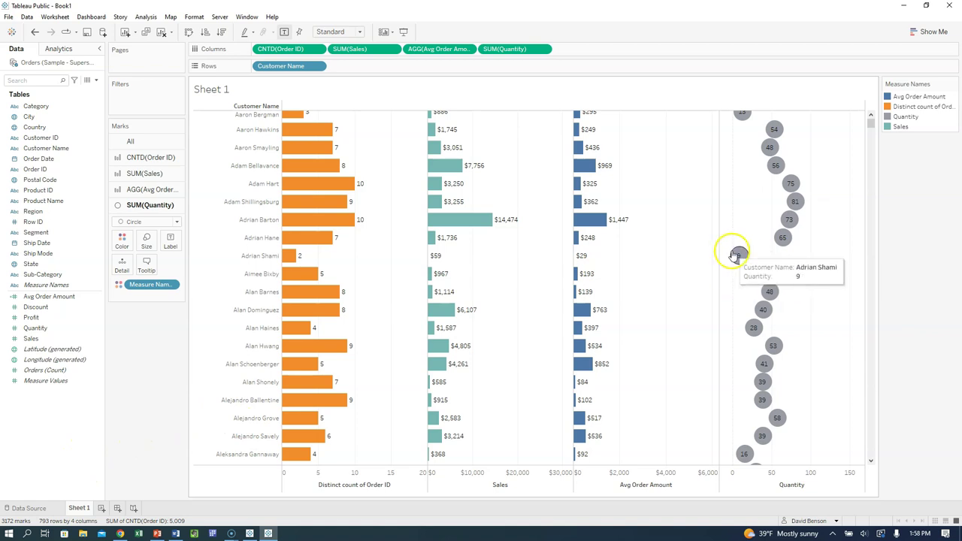
pyautogui.moveTo(785, 133)
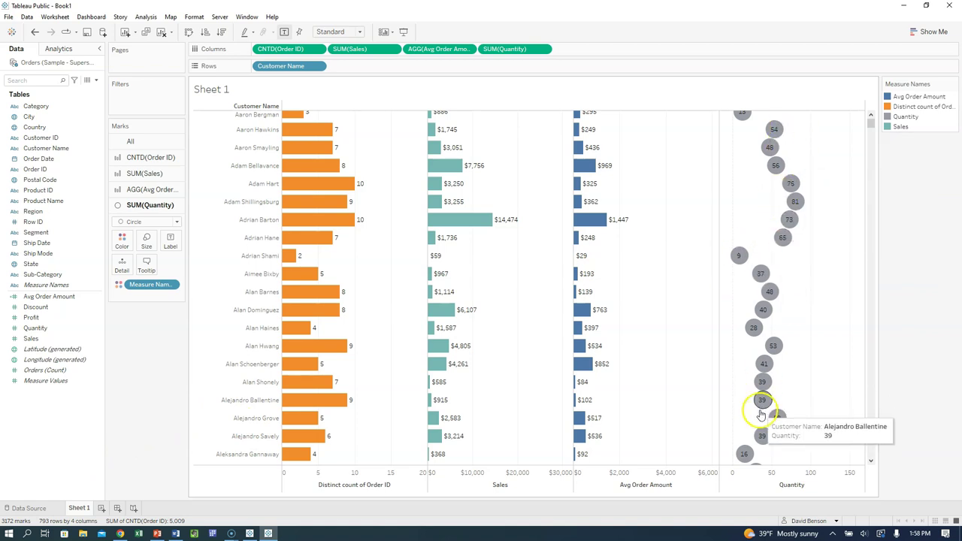
pyautogui.moveTo(794, 186)
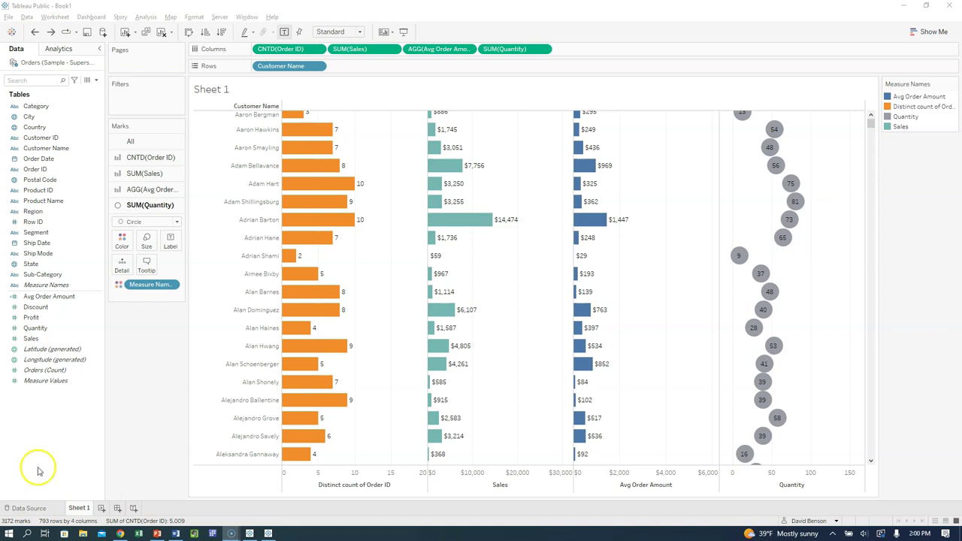
# Add an Avg(1) inline calculation as a new bar column
pyautogui.doubleClick(567, 50)
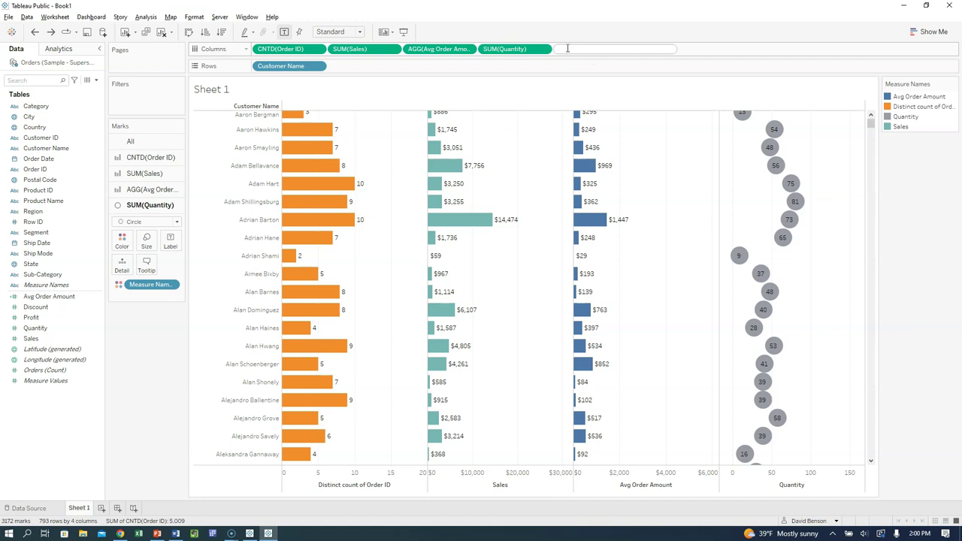
pyautogui.write('Avg')
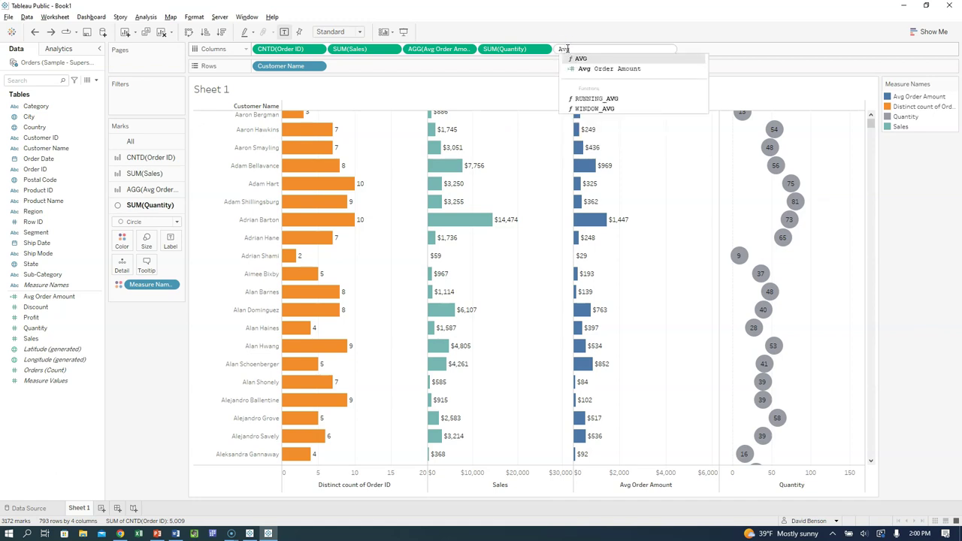
pyautogui.write('(1)')
pyautogui.press('Return')
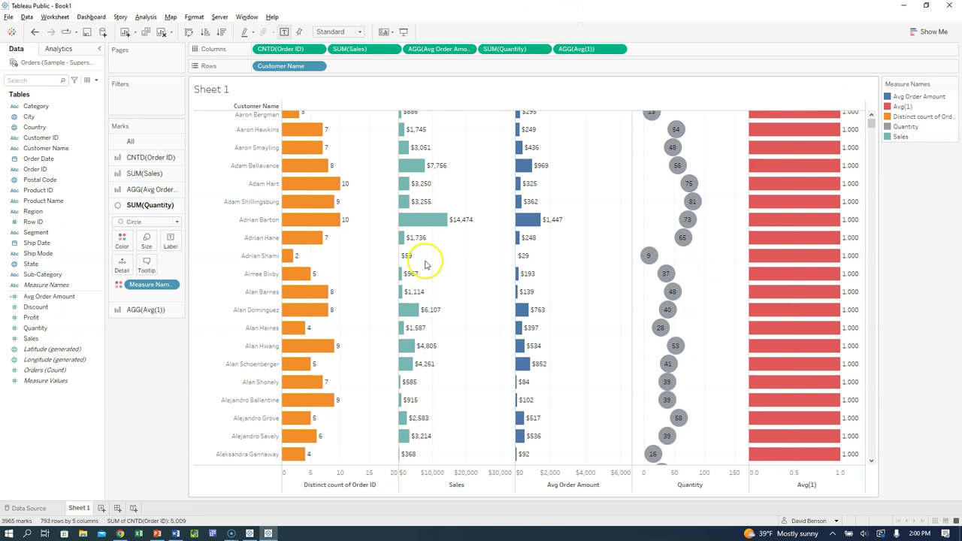
# Label the Avg(1) bars with Quantity and centre the labels horizontally
pyautogui.click(172, 311)
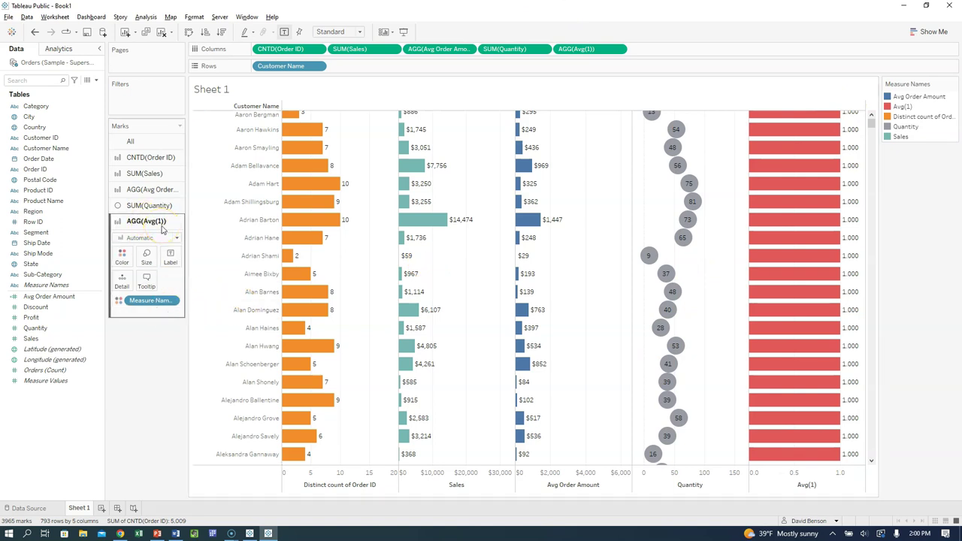
pyautogui.moveTo(45, 328); pyautogui.dragTo(169, 260)
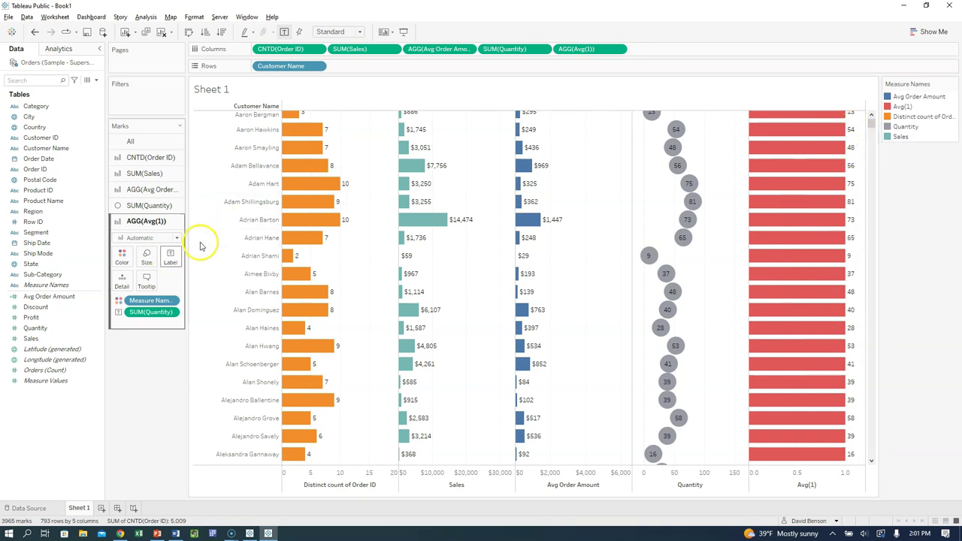
pyautogui.click(169, 259)
pyautogui.click(258, 334)
pyautogui.click(226, 375)
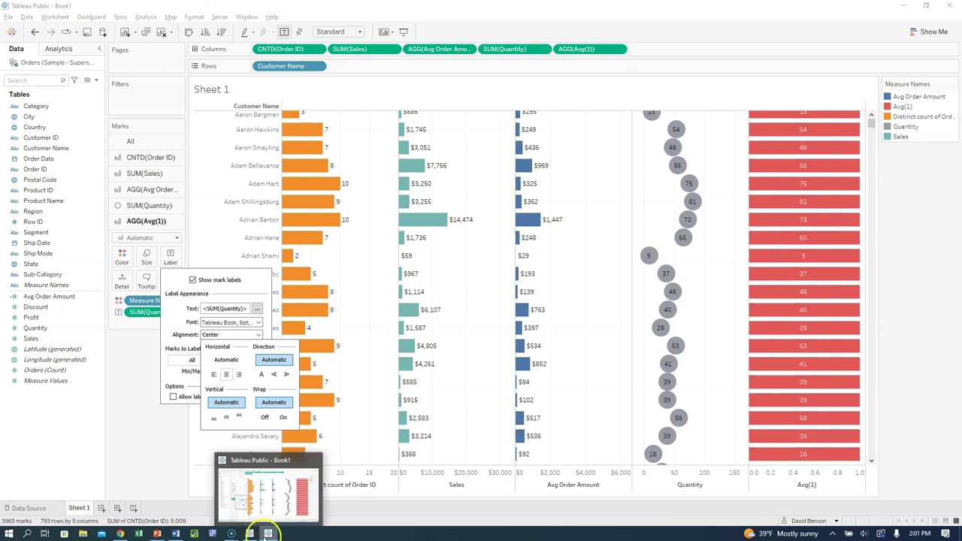
pyautogui.click(250, 532)
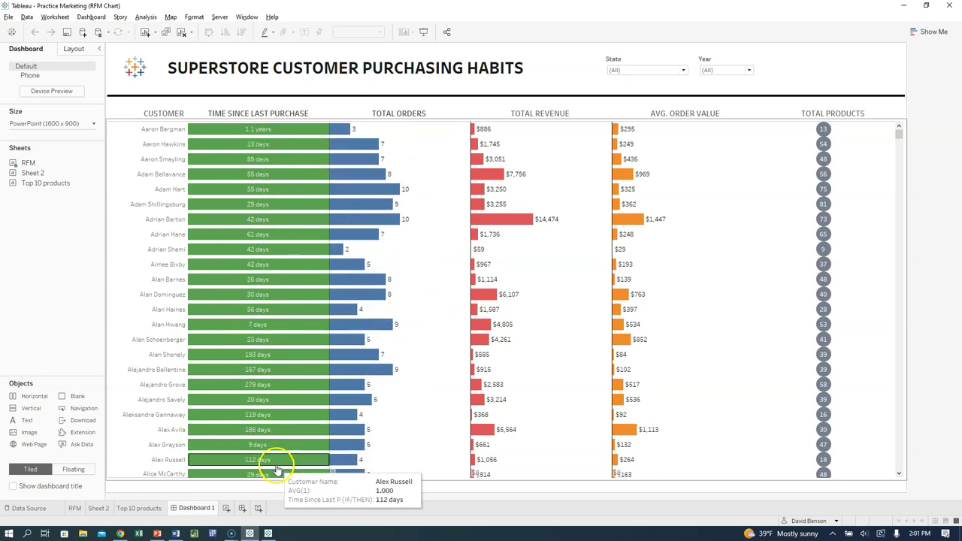
pyautogui.click(262, 140)
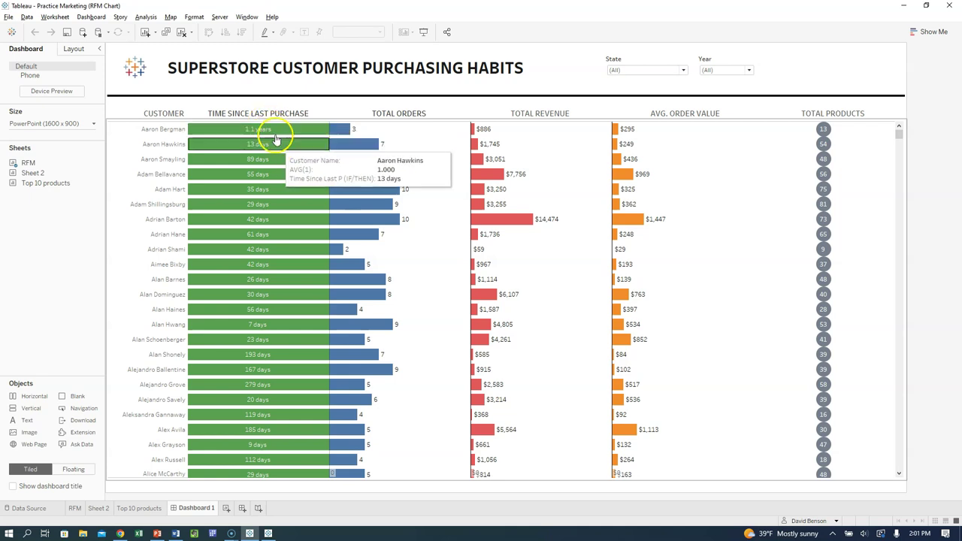
pyautogui.click(271, 134)
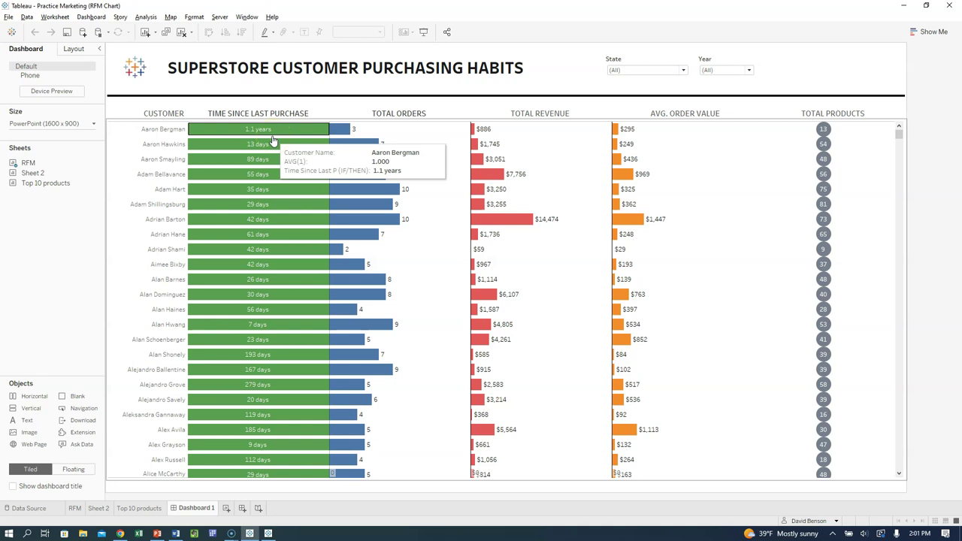
pyautogui.hotkey('alt', 'Tab')
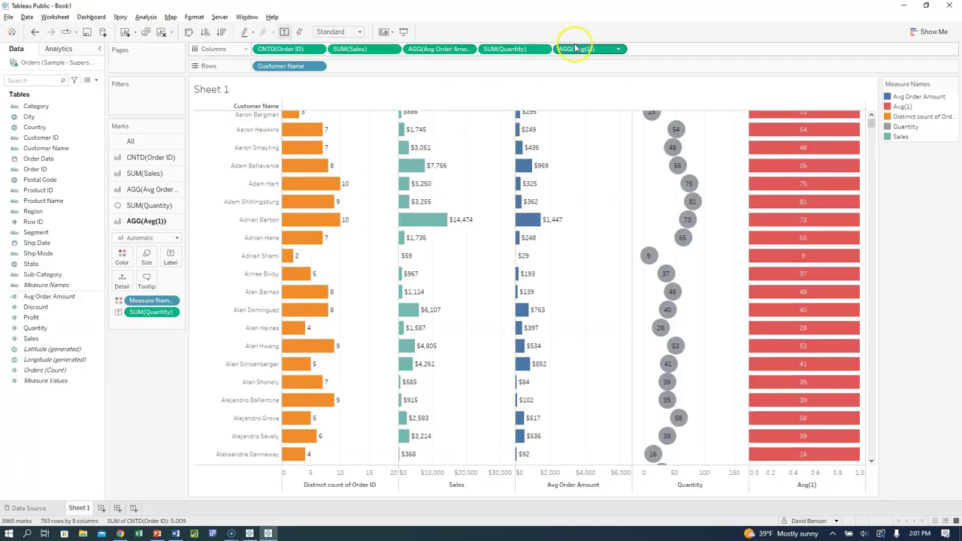
# Undo three times to remove the Avg(1) column, then copy Quantity onto the circles' Label
pyautogui.click(36, 33)
pyautogui.click(35, 33)
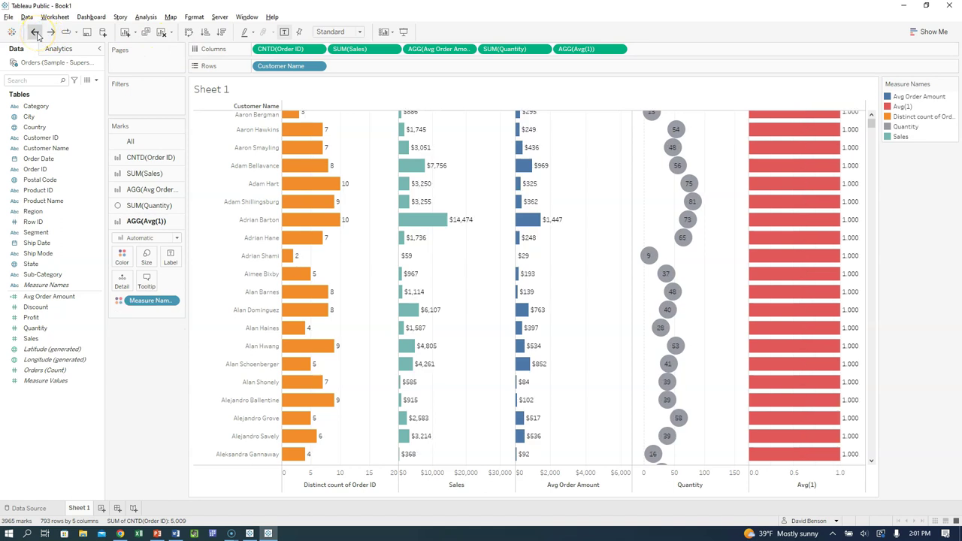
pyautogui.click(36, 33)
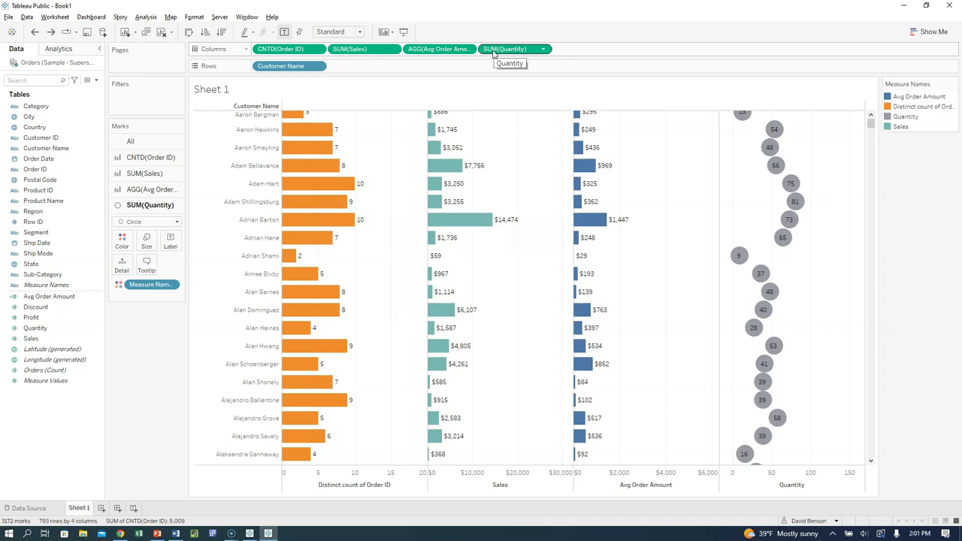
pyautogui.moveTo(494, 51); pyautogui.dragTo(172, 247)
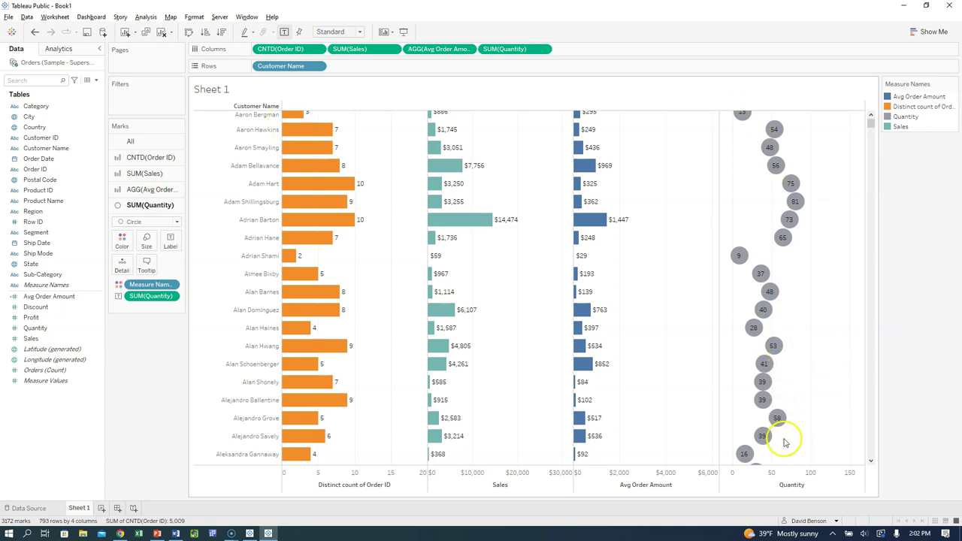
# Replace the SUM(Quantity) column expression with the constant avg(0.5)
pyautogui.doubleClick(524, 49)
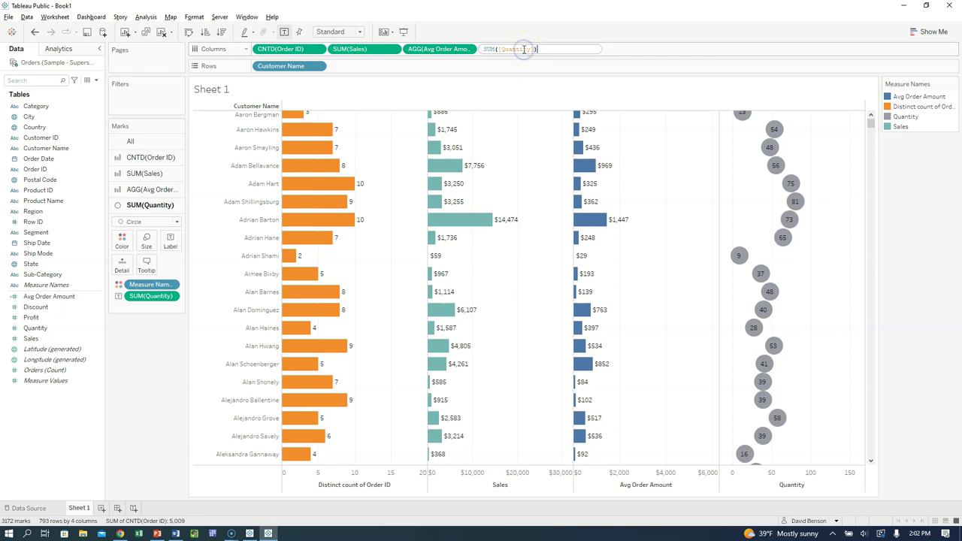
pyautogui.doubleClick(489, 50)
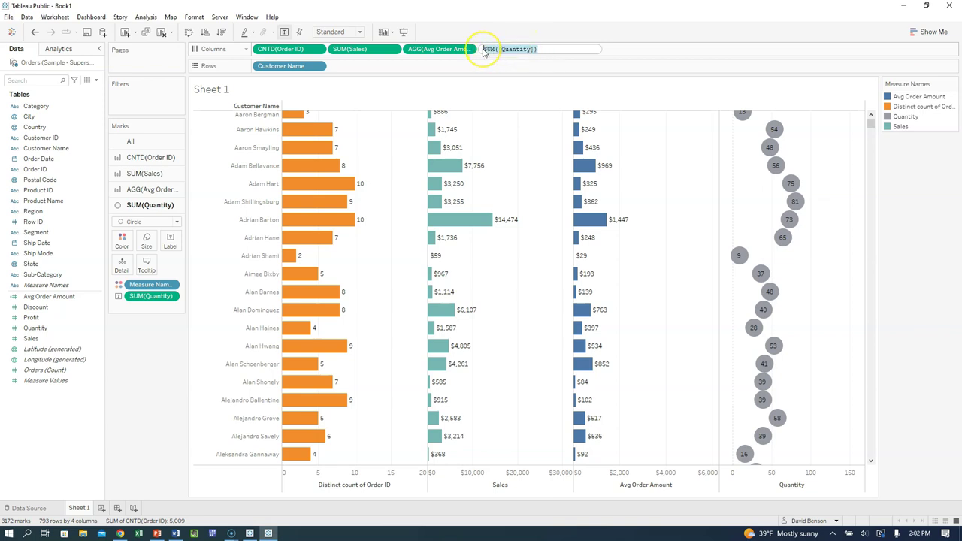
pyautogui.write('avg(')
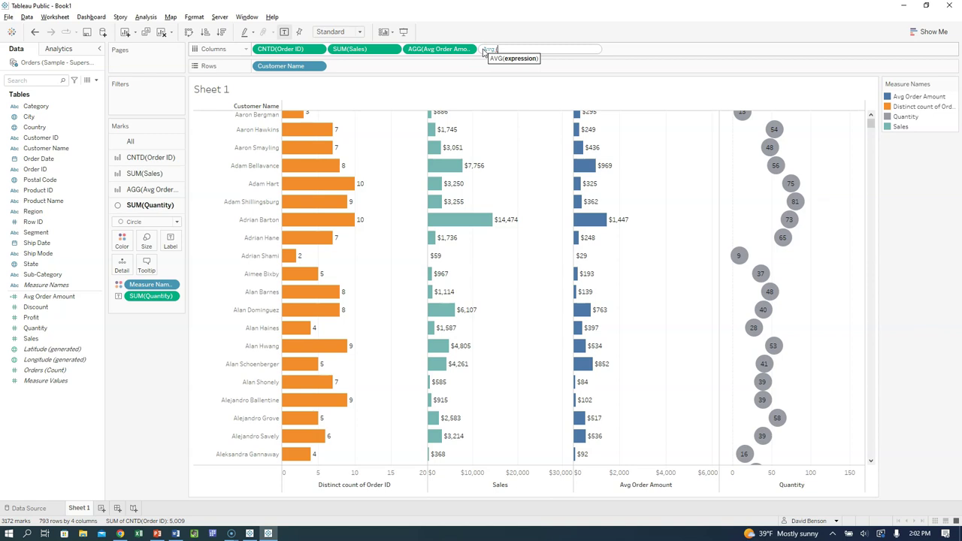
pyautogui.write('0.5)')
pyautogui.press('Return')
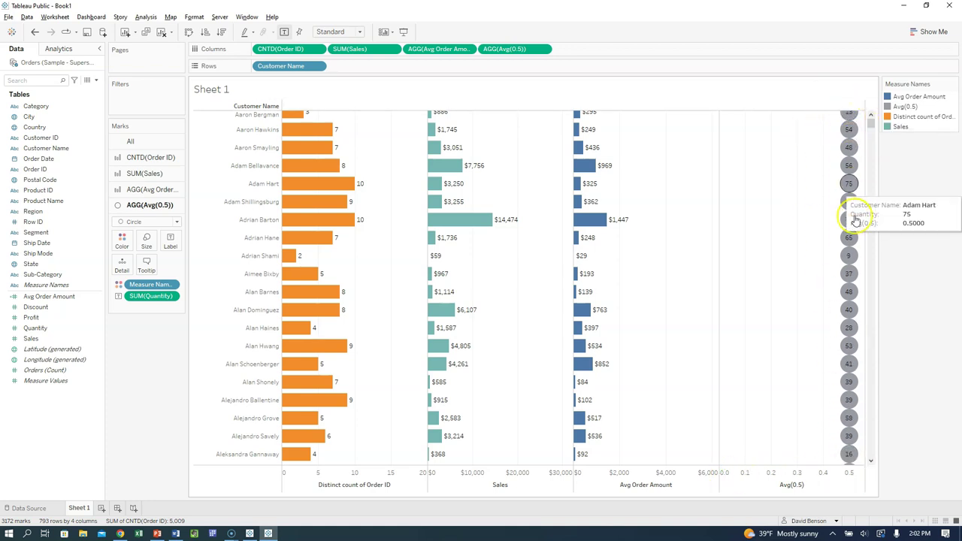
# Fix the Avg(0.5) axis range to run from 0 to 1, then undo to compare
pyautogui.rightClick(791, 481)
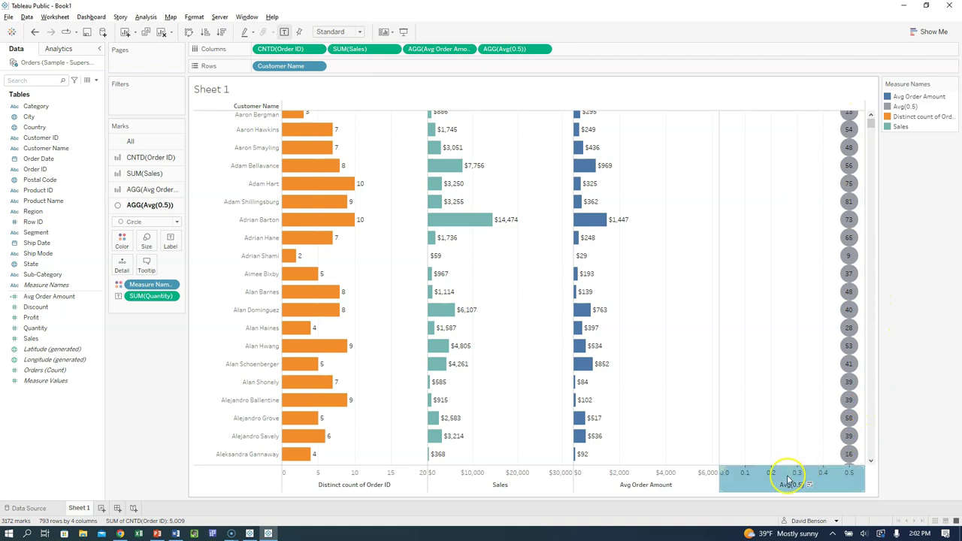
pyautogui.click(813, 373)
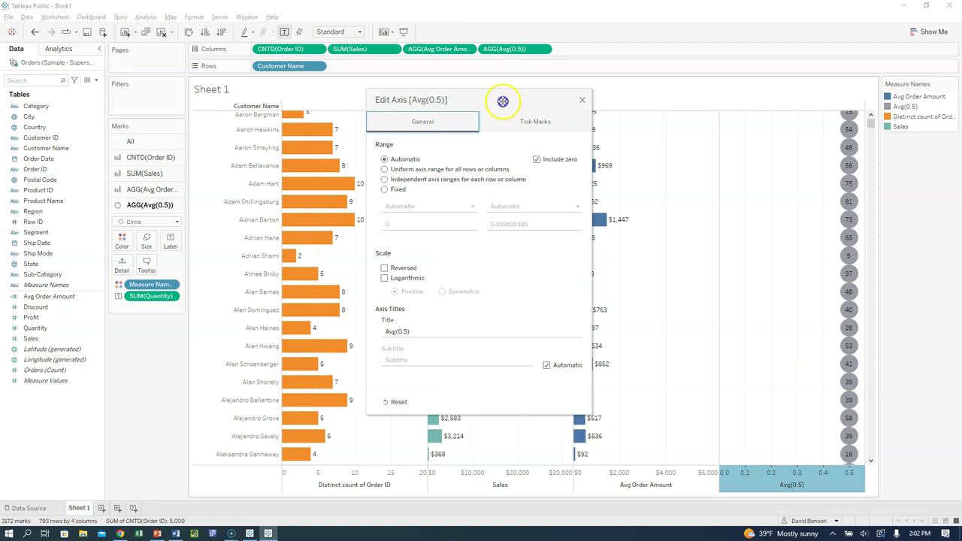
pyautogui.click(384, 188)
pyautogui.click(496, 223)
pyautogui.write('1')
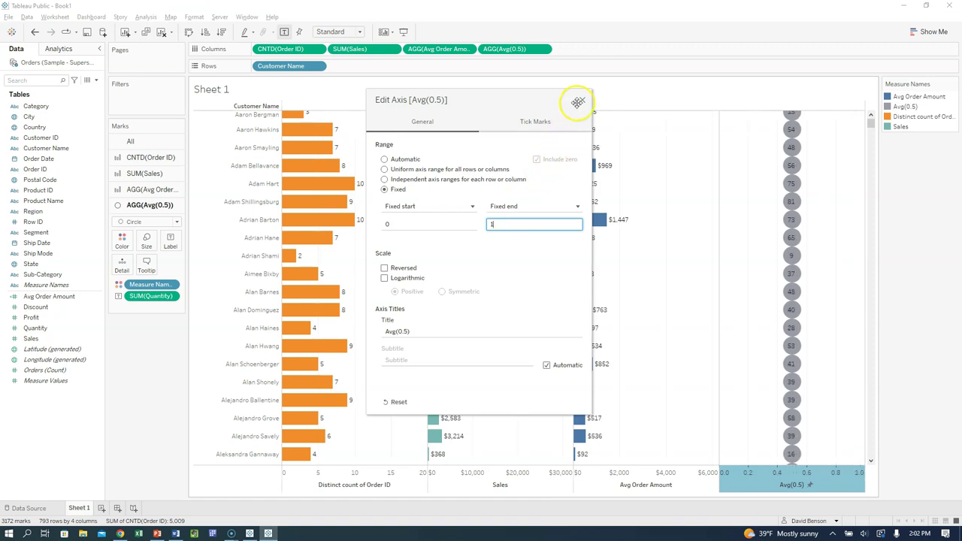
pyautogui.click(582, 101)
pyautogui.moveTo(785, 439)
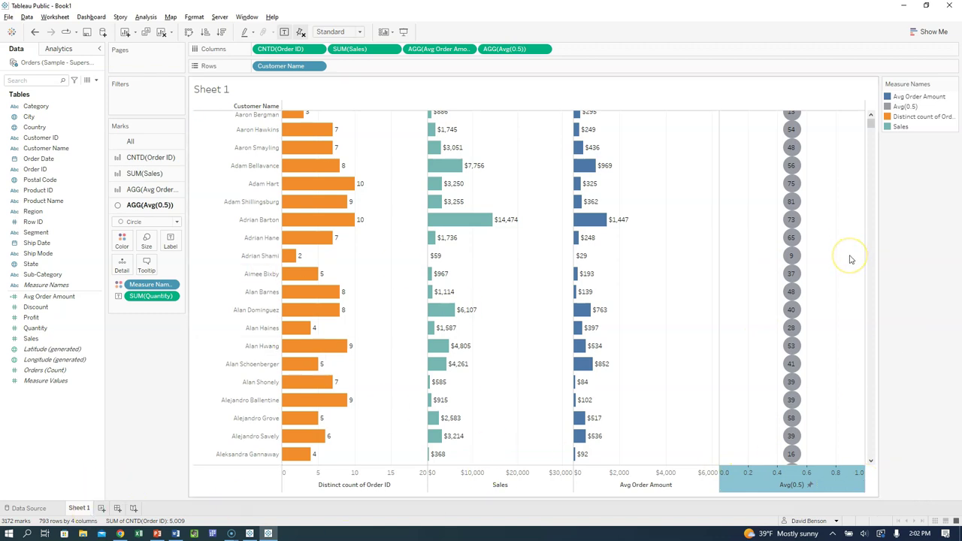
pyautogui.click(34, 32)
# Undo the fixed axis range, then relabel the gray circles with their Quantity values
pyautogui.hotkey('ctrl', 'y')
pyautogui.click(33, 32)
pyautogui.hotkey('ctrl', 'y')
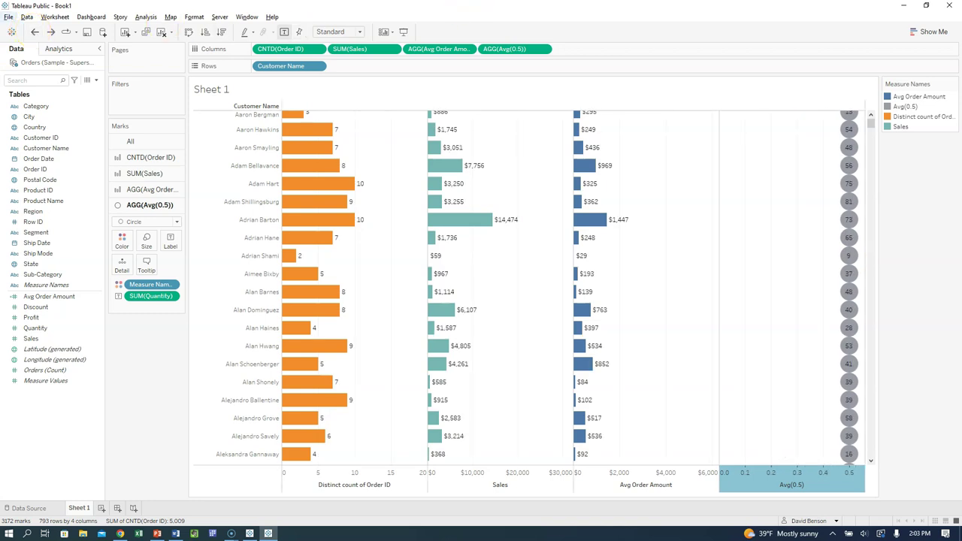
pyautogui.click(34, 31)
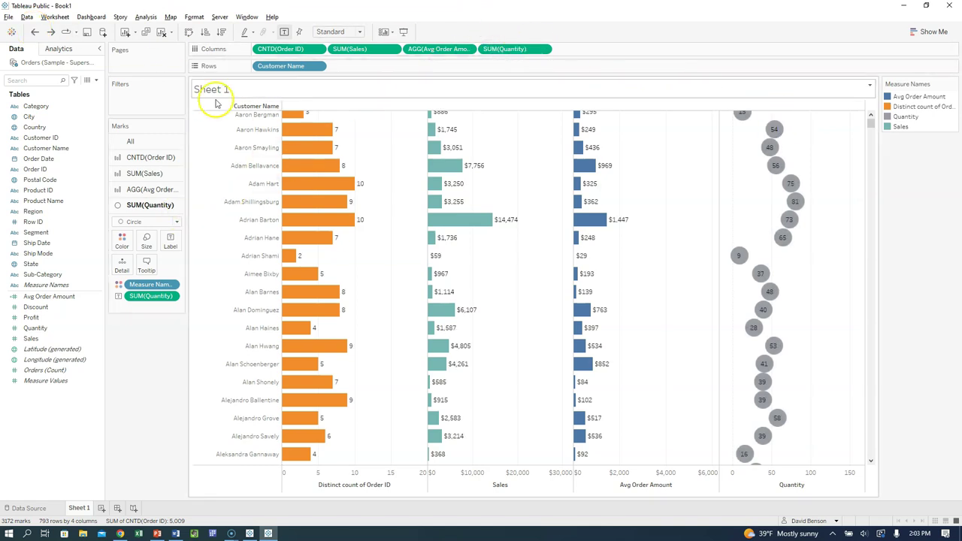
pyautogui.moveTo(150, 296); pyautogui.dragTo(23, 449)
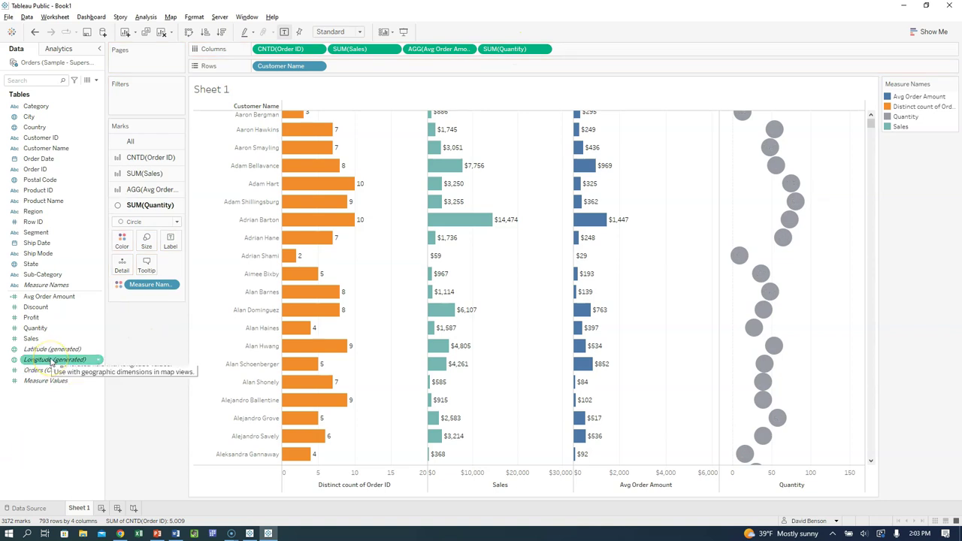
pyautogui.moveTo(51, 332); pyautogui.dragTo(170, 241)
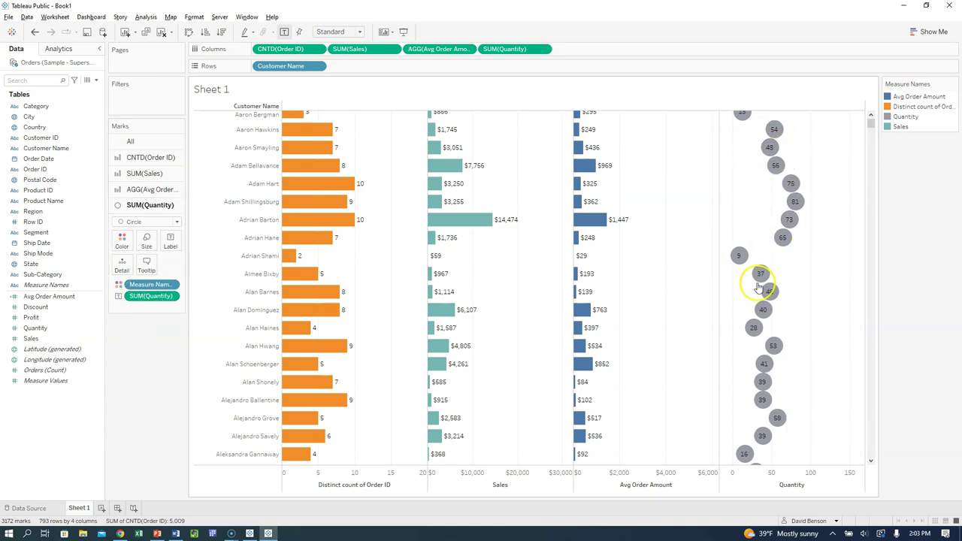
# Replace the SUM(Quantity) column expression with the constant calculation Avg(0.5)
pyautogui.doubleClick(528, 49)
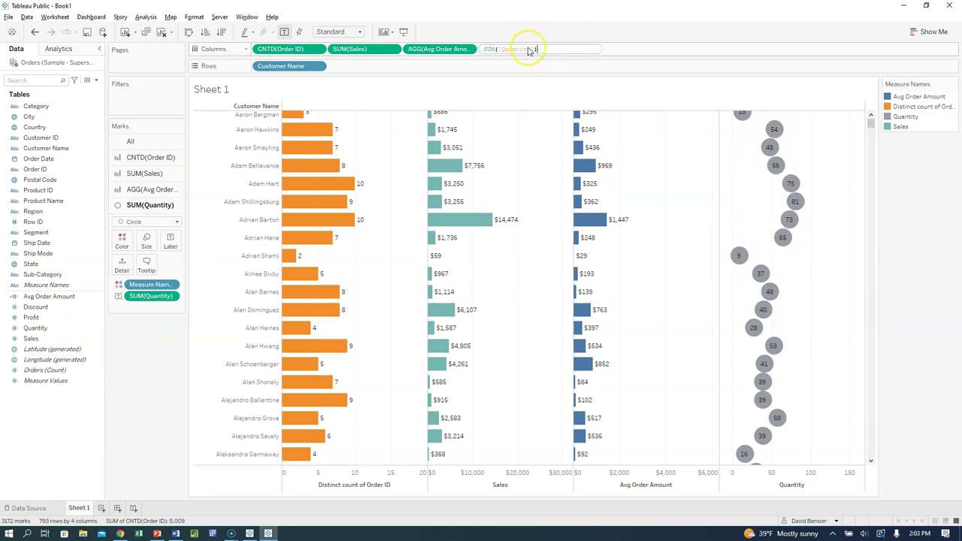
pyautogui.hotkey('ctrl', 'a')
pyautogui.press('BackSpace')
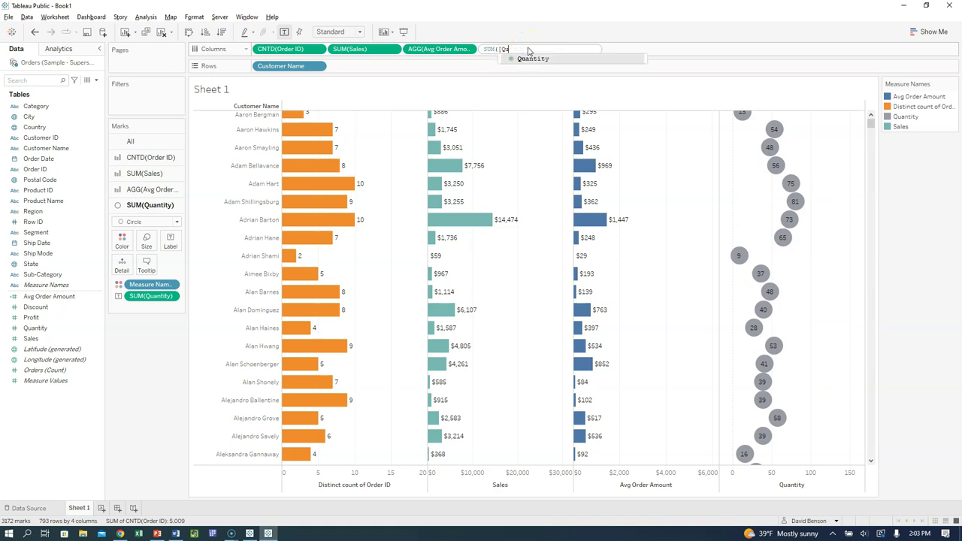
pyautogui.write('Avg(Q')
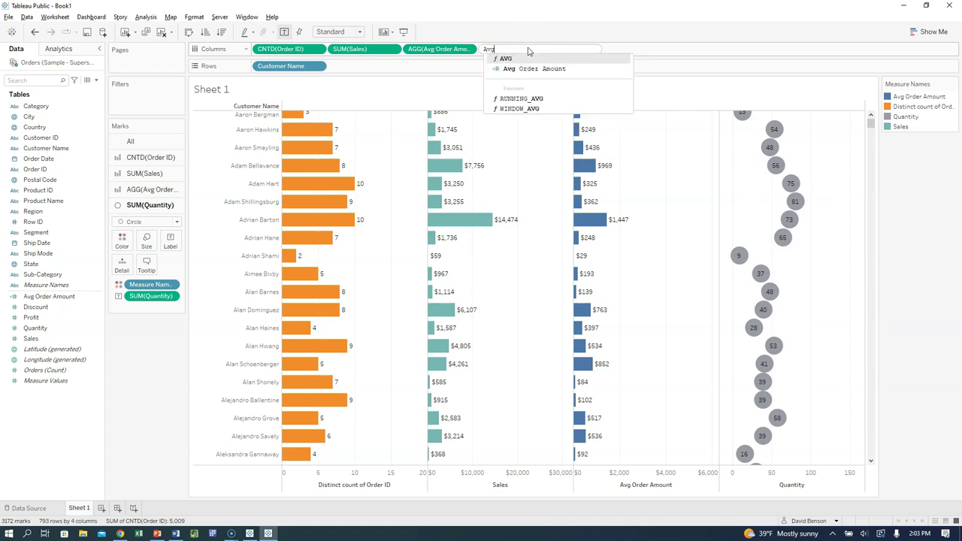
pyautogui.write('.5)')
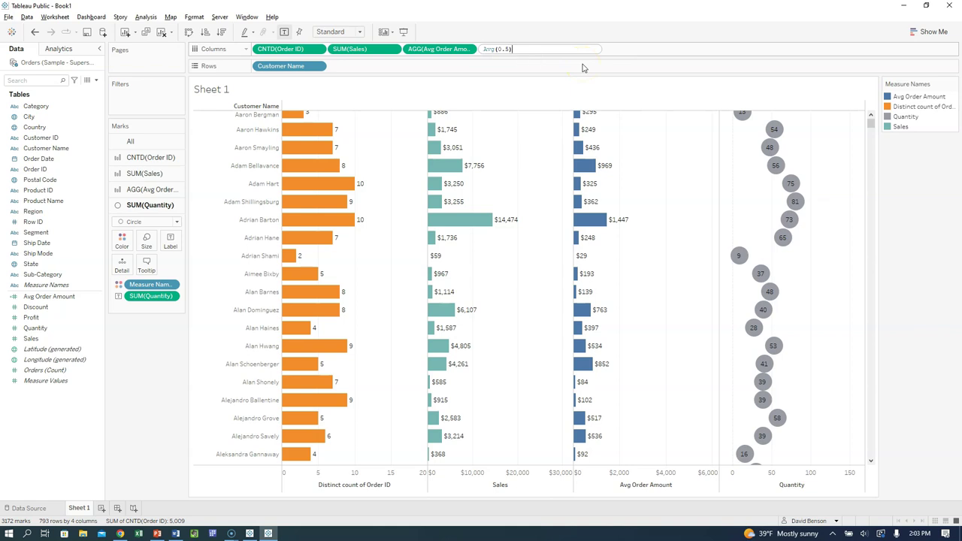
pyautogui.press('Return')
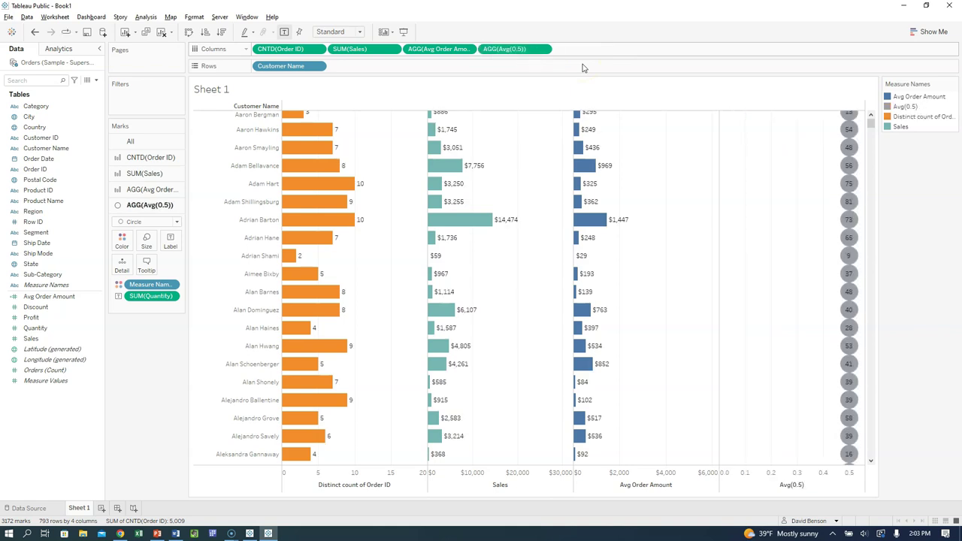
# Give the Avg(0.5) axis a fixed range from 0 to 1
pyautogui.rightClick(754, 472)
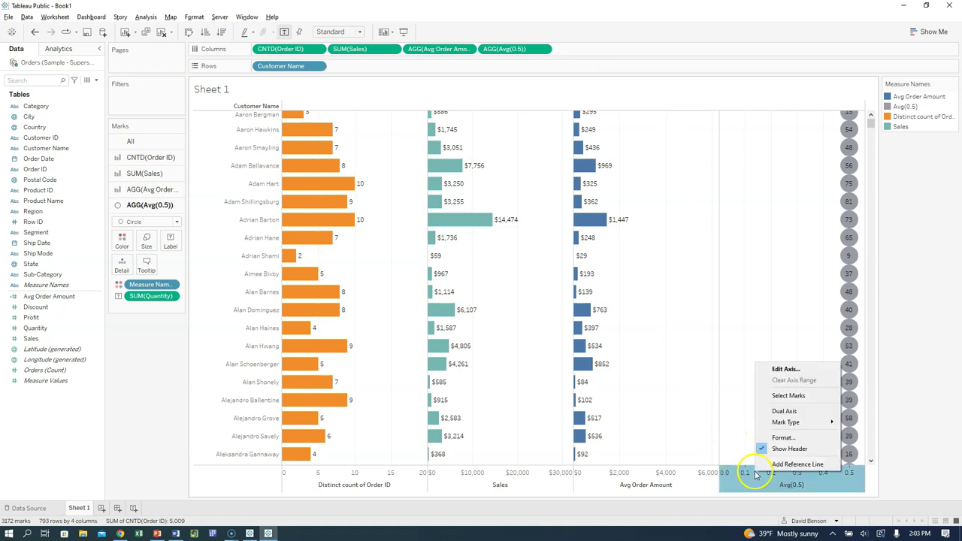
pyautogui.click(787, 369)
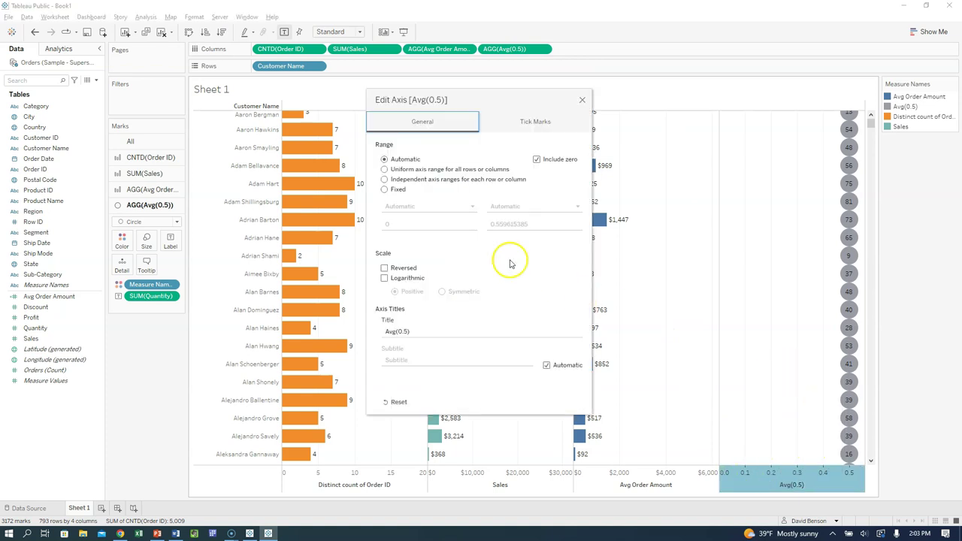
pyautogui.click(396, 189)
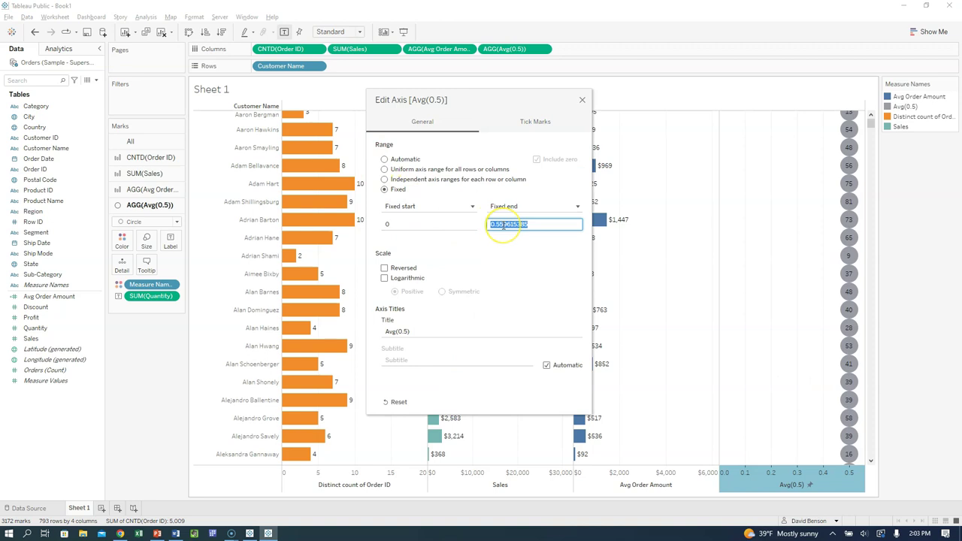
pyautogui.write('1')
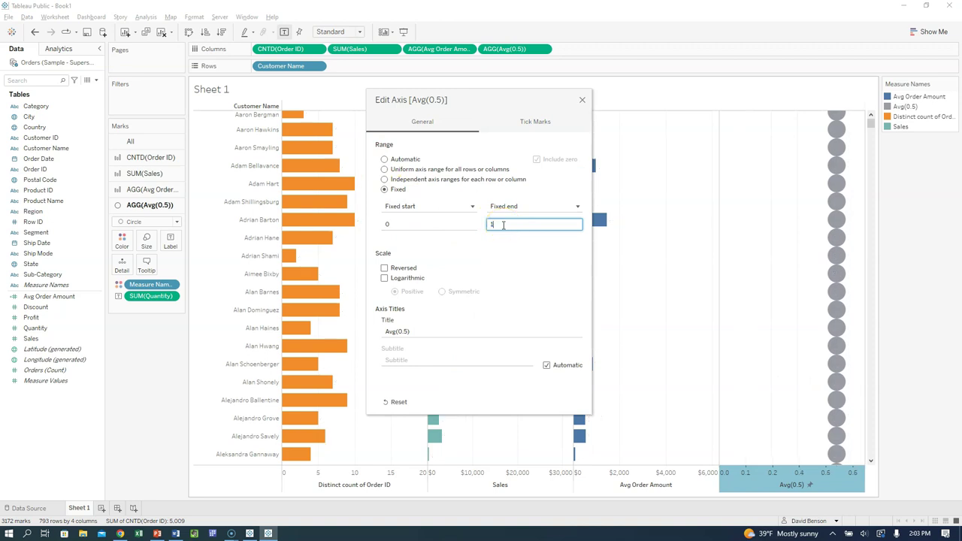
pyautogui.click(582, 100)
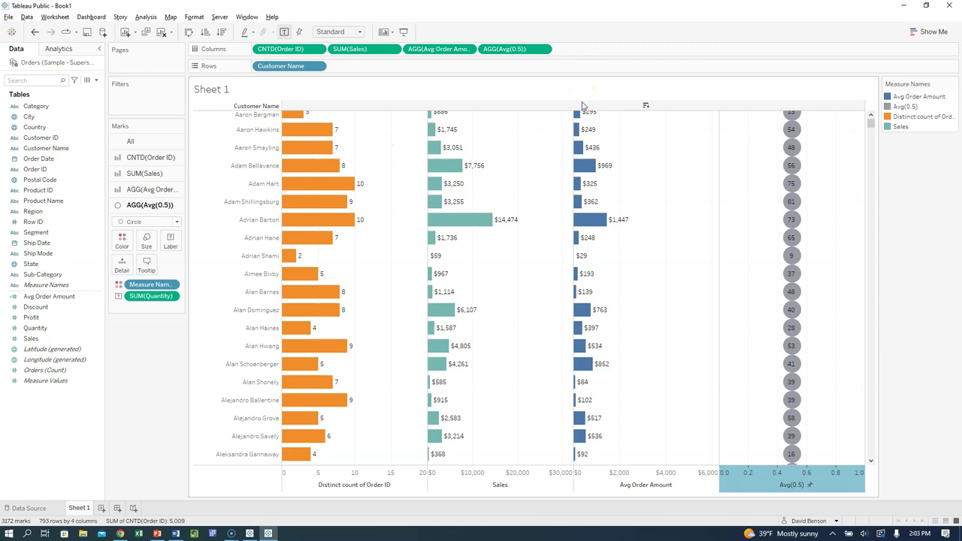
pyautogui.click(565, 105)
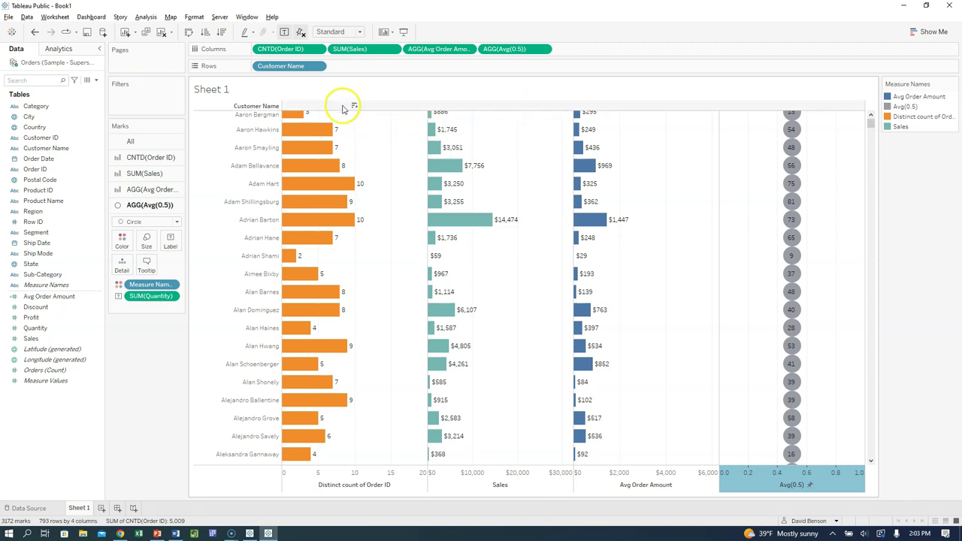
# Add an Avg(1) calculation to Columns and move it ahead of the order count column
pyautogui.doubleClick(572, 49)
pyautogui.write('Avg(')
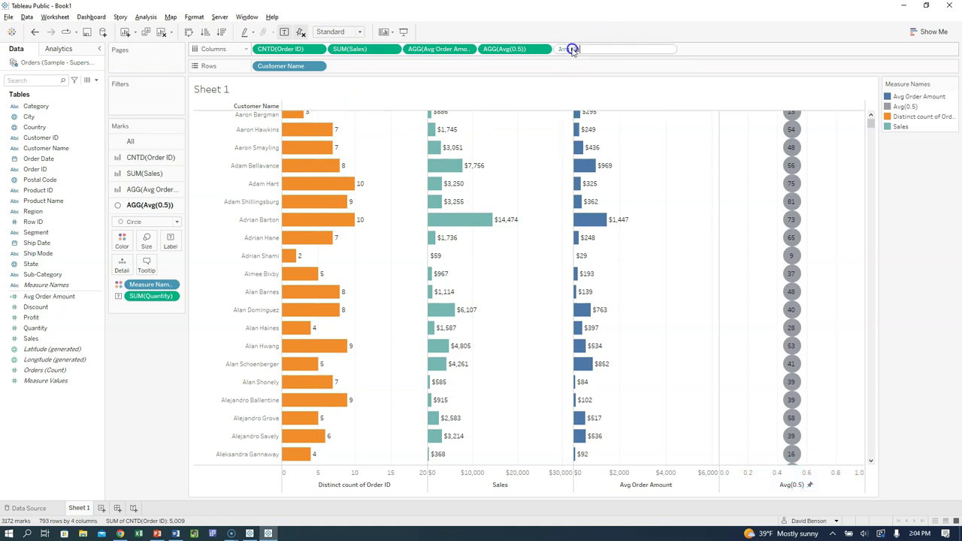
pyautogui.write('1)')
pyautogui.press('Return')
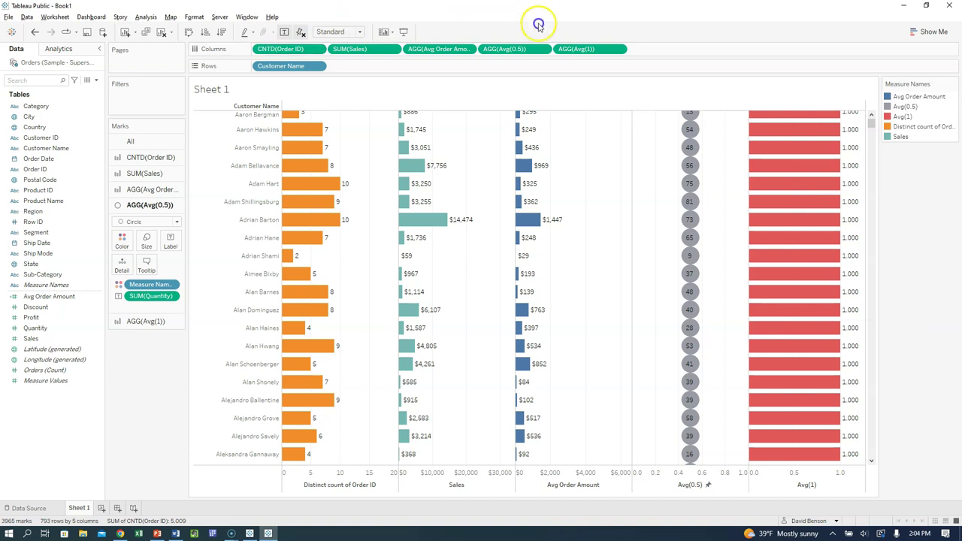
pyautogui.moveTo(576, 46); pyautogui.dragTo(265, 50)
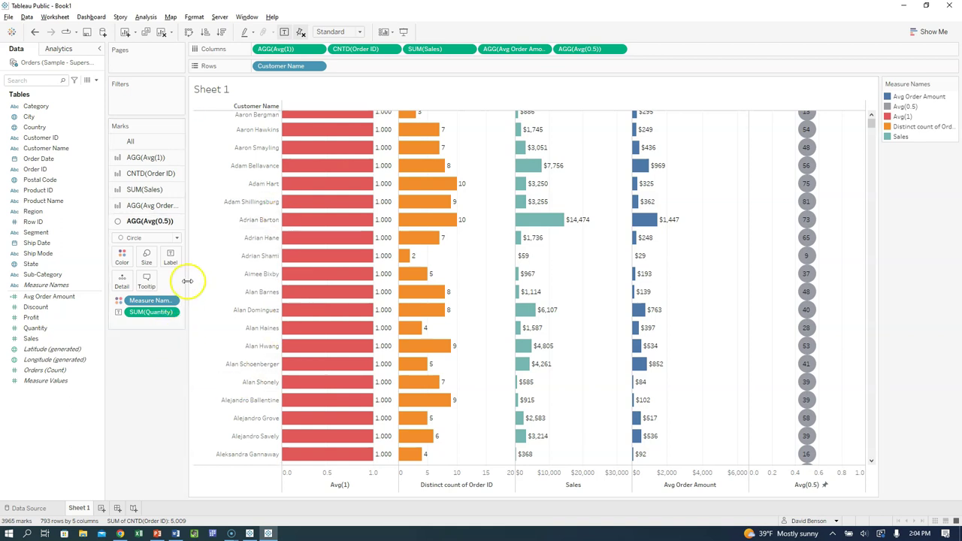
# Set the Avg(1) bar labels to horizontal Center alignment
pyautogui.click(145, 159)
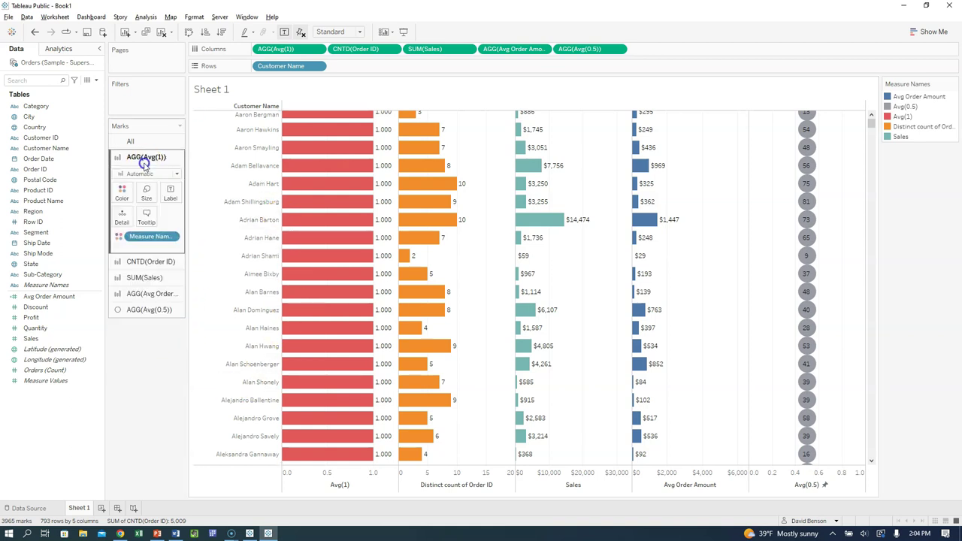
pyautogui.click(170, 194)
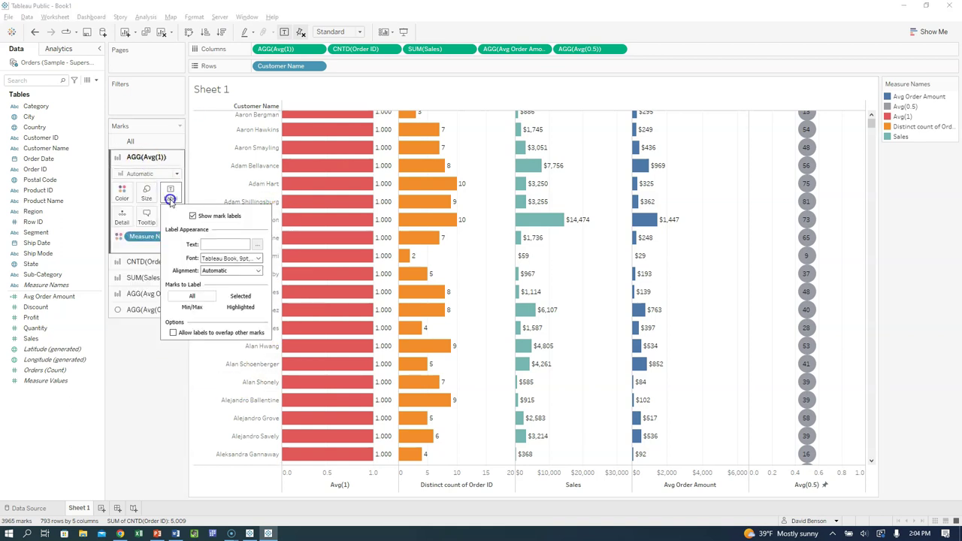
pyautogui.click(254, 271)
pyautogui.click(227, 315)
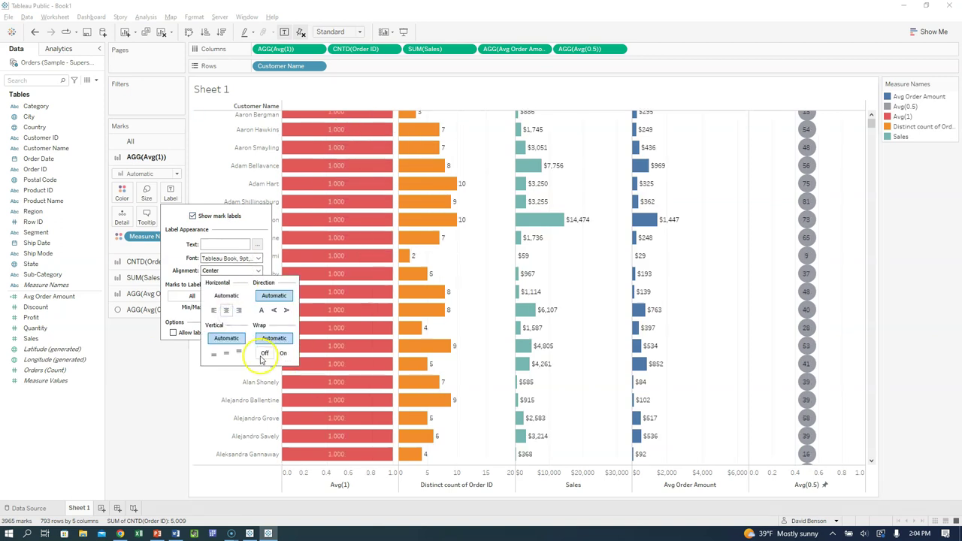
pyautogui.click(152, 407)
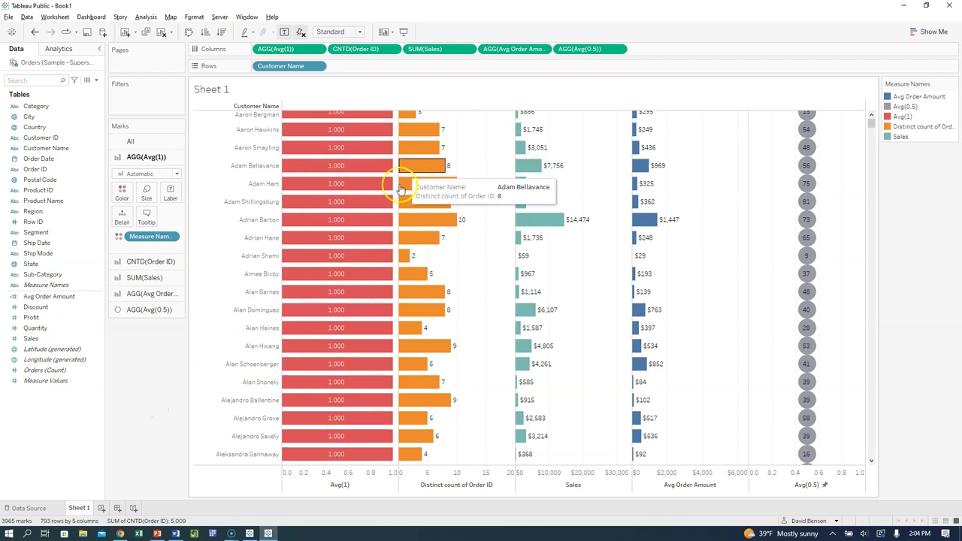
# Fix the Avg(1) axis range, changing its end from 1.05 to 1
pyautogui.rightClick(342, 473)
pyautogui.click(371, 381)
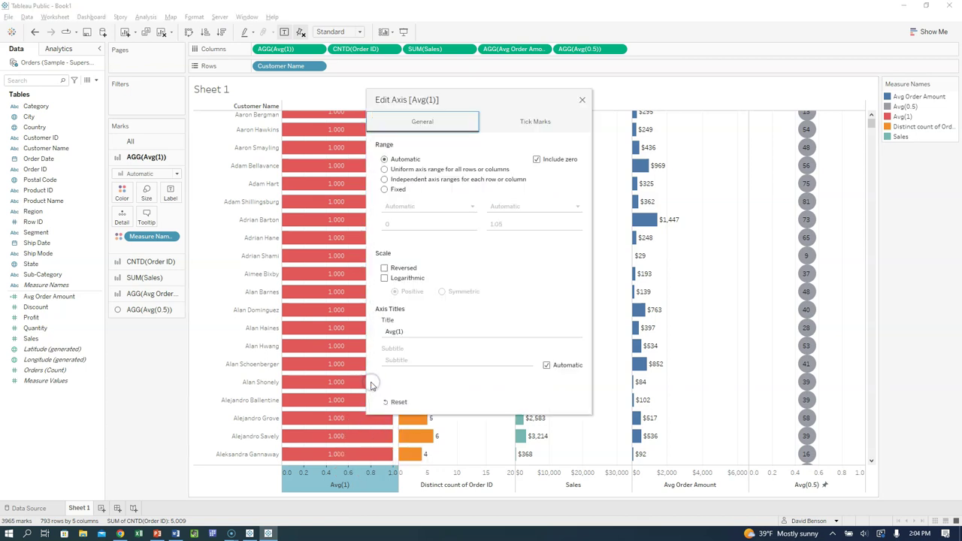
pyautogui.click(385, 189)
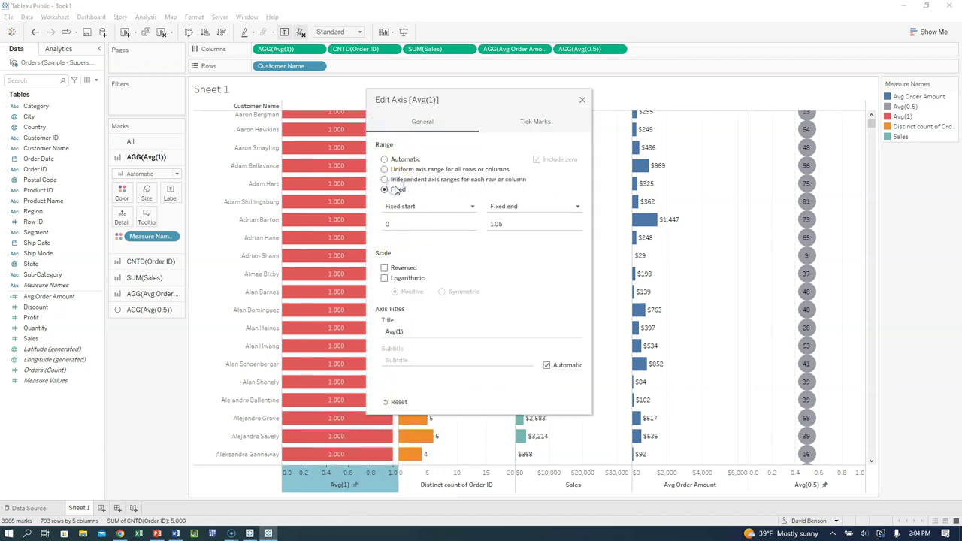
pyautogui.click(496, 226)
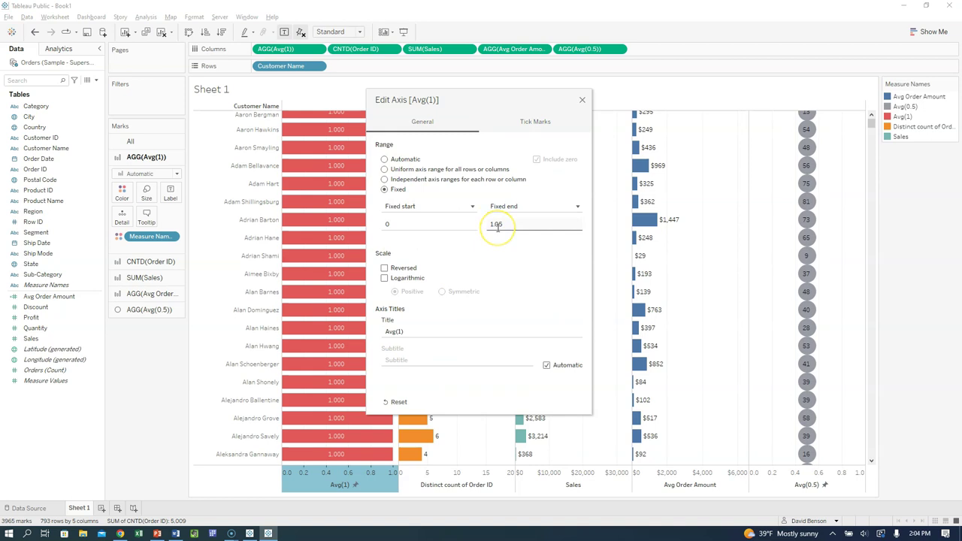
pyautogui.moveTo(478, 97); pyautogui.dragTo(554, 97)
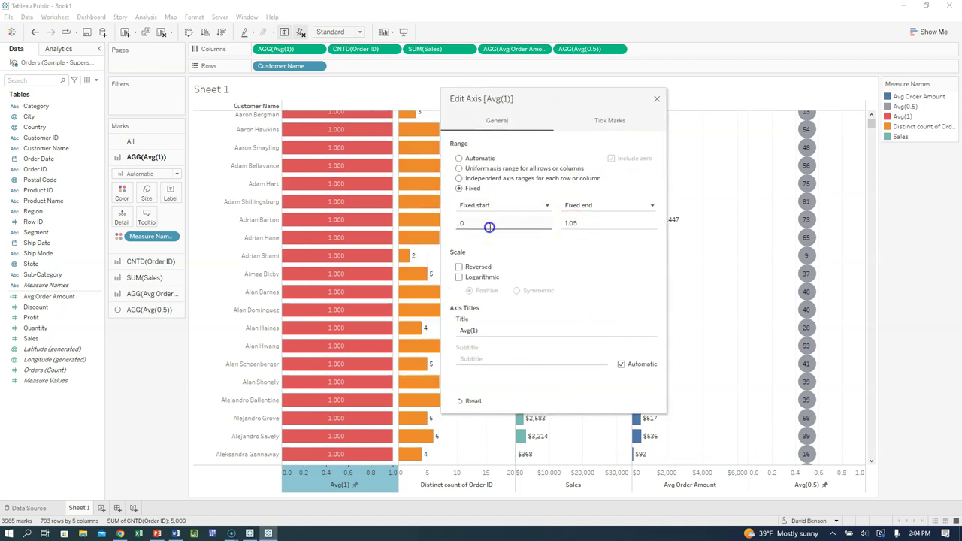
pyautogui.doubleClick(562, 223)
pyautogui.write('1')
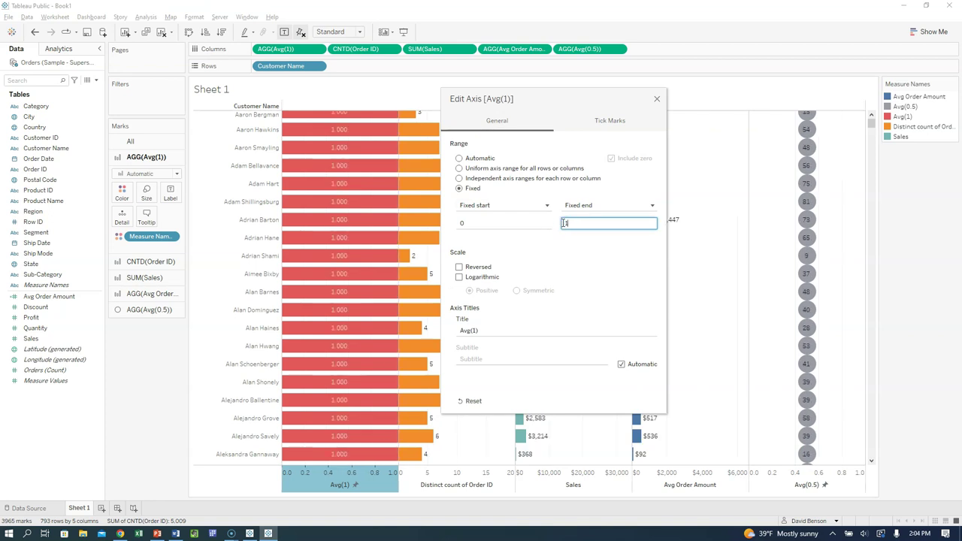
pyautogui.click(652, 103)
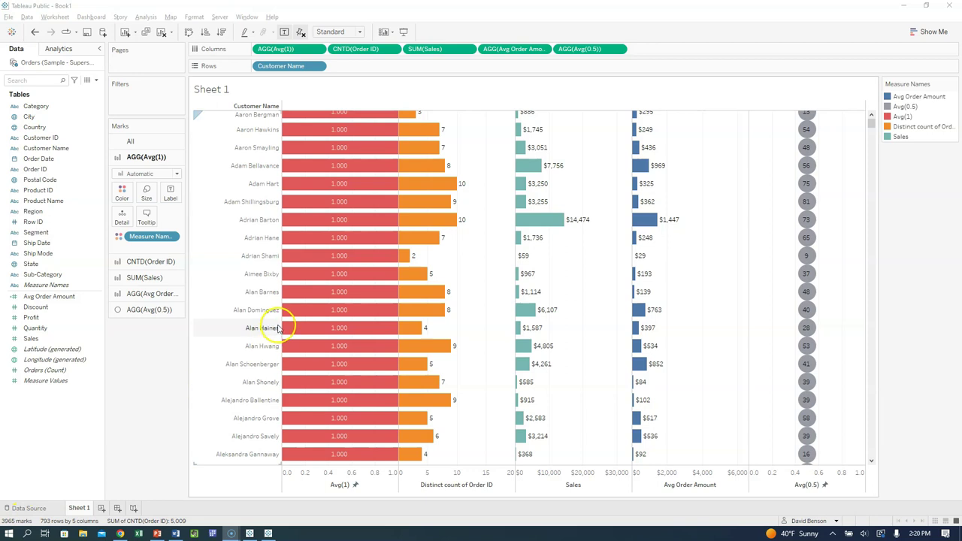
pyautogui.moveTo(310, 413)
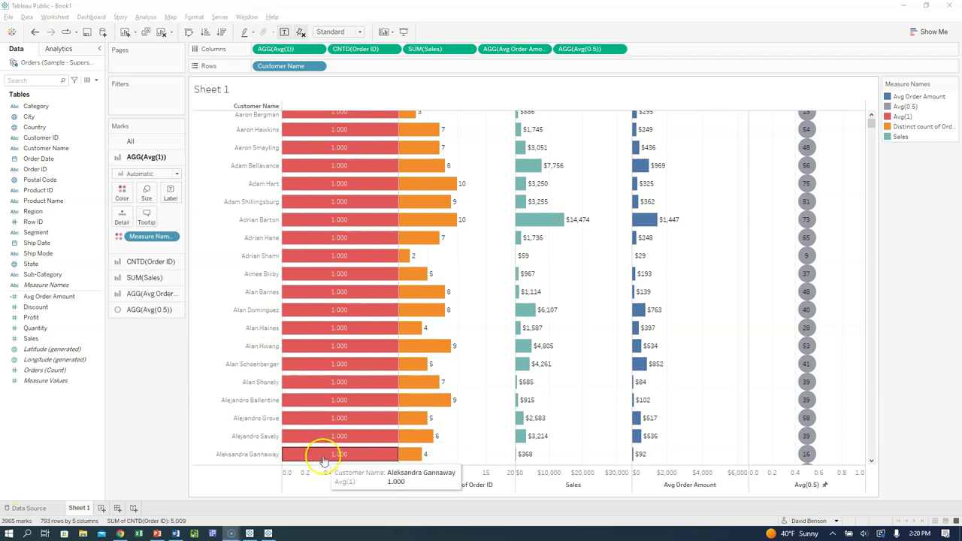
pyautogui.moveTo(325, 341)
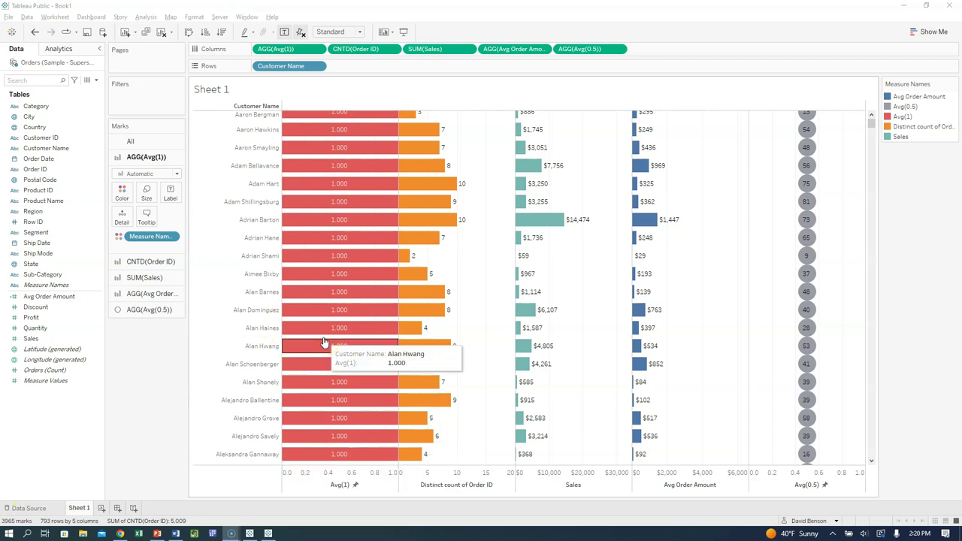
pyautogui.click(322, 326)
pyautogui.click(274, 267)
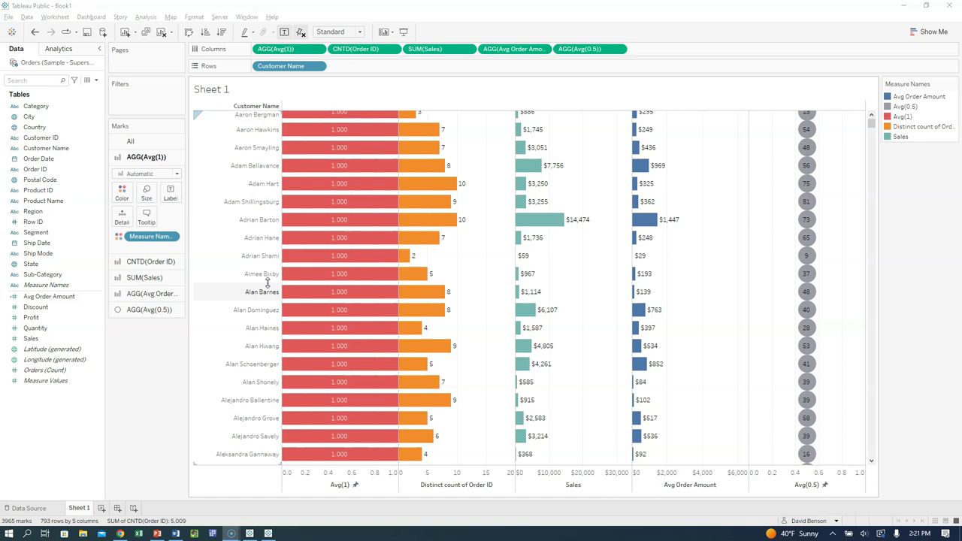
# Create the calculated field Last Purchase Date with the formula MAX([Order Date])
pyautogui.click(145, 16)
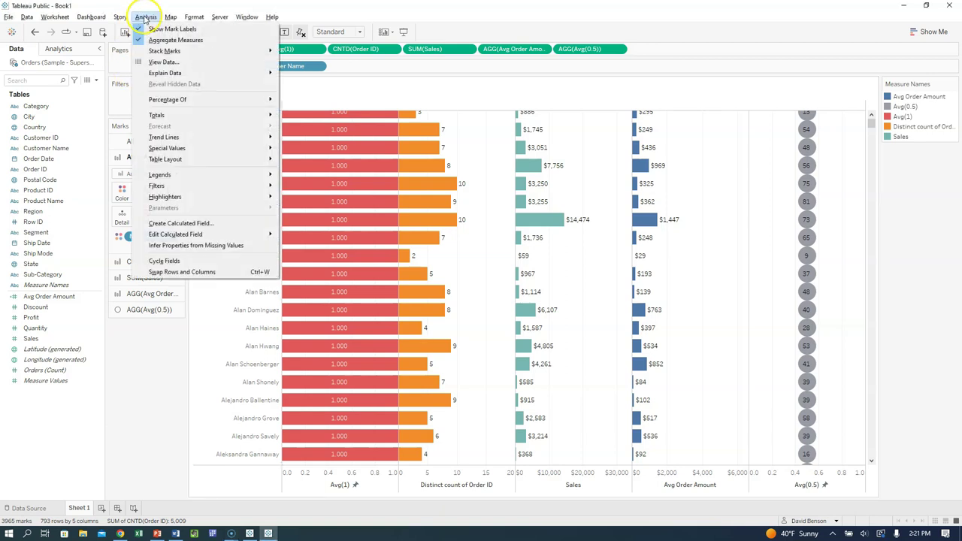
pyautogui.click(181, 224)
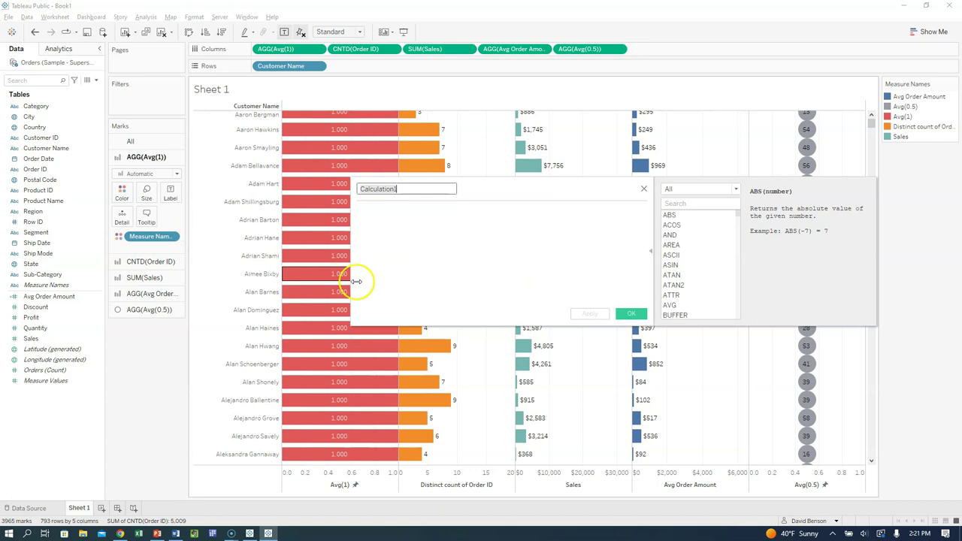
pyautogui.write('Last Purchase Date')
pyautogui.press('Tab')
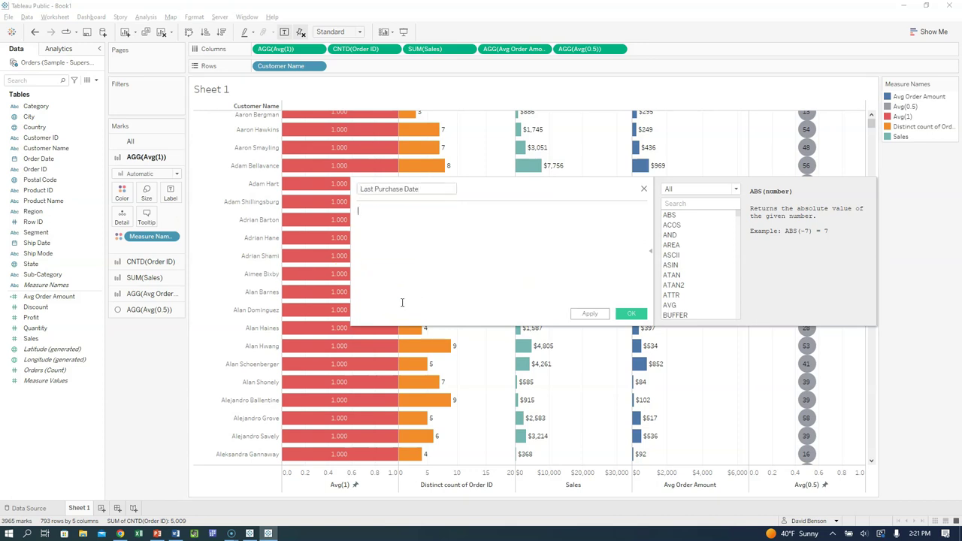
pyautogui.write('Max (')
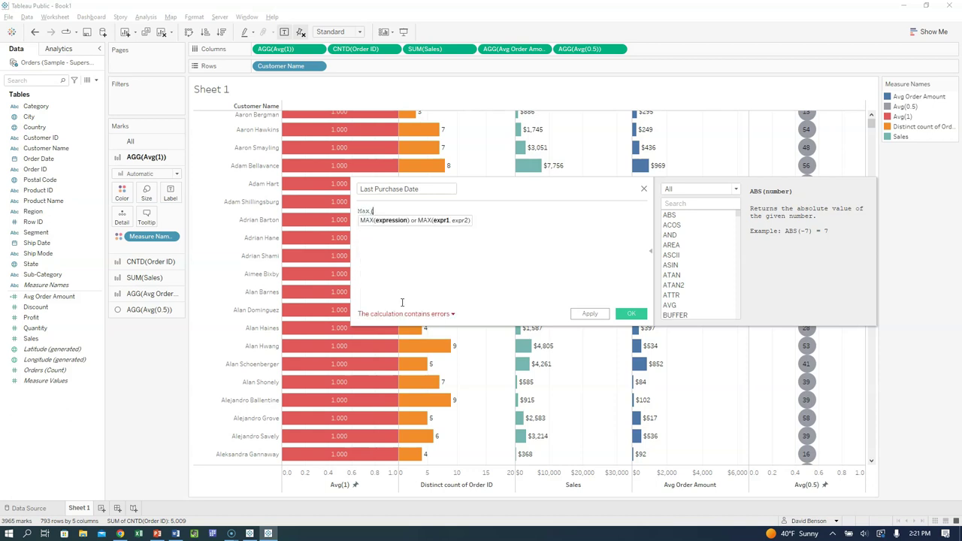
pyautogui.moveTo(38, 158); pyautogui.dragTo(423, 228)
pyautogui.write(')')
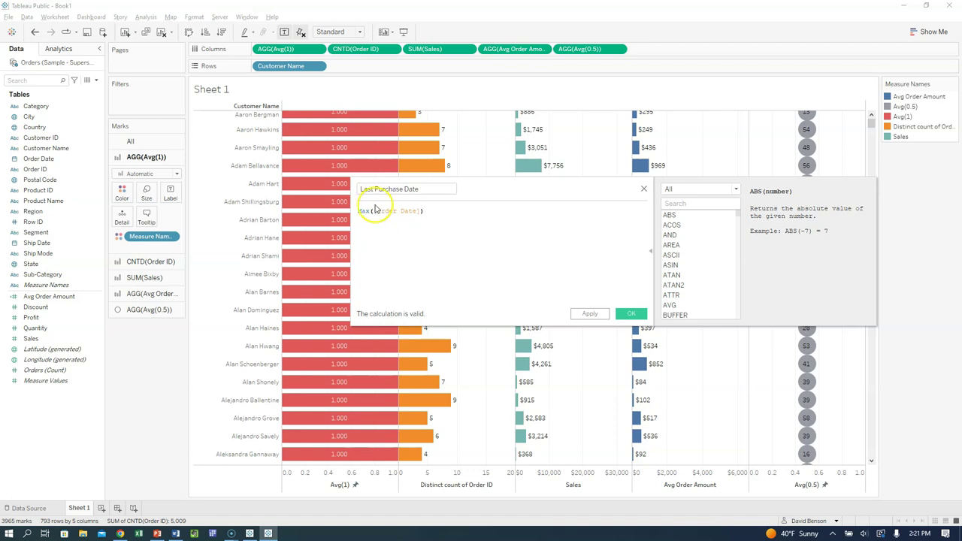
pyautogui.click(599, 319)
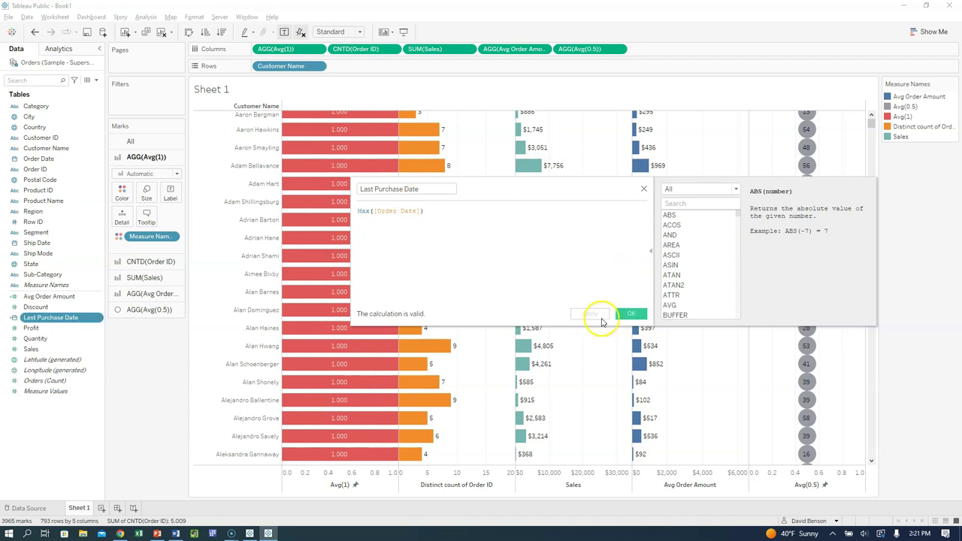
pyautogui.click(629, 314)
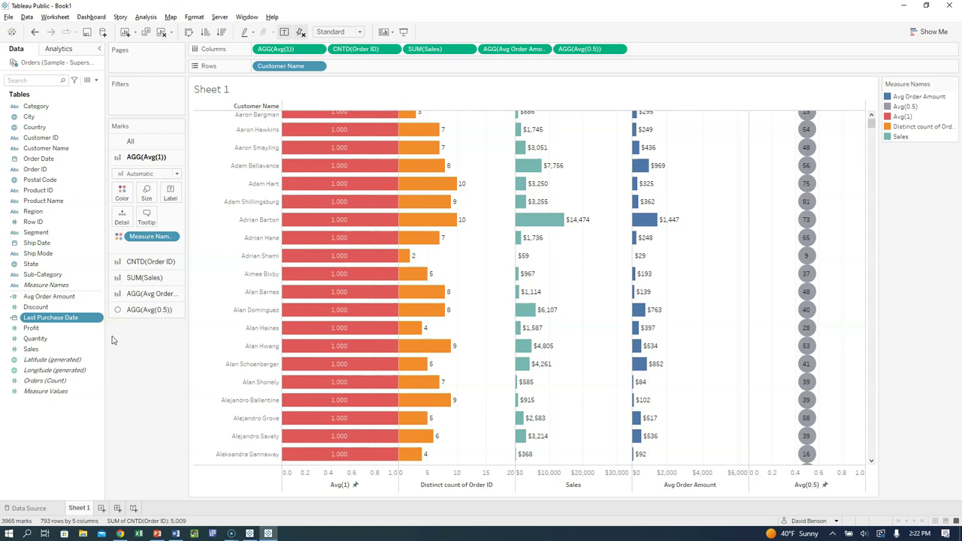
# Start a new calculated field named Days since last (datediff)
pyautogui.click(145, 16)
pyautogui.click(192, 223)
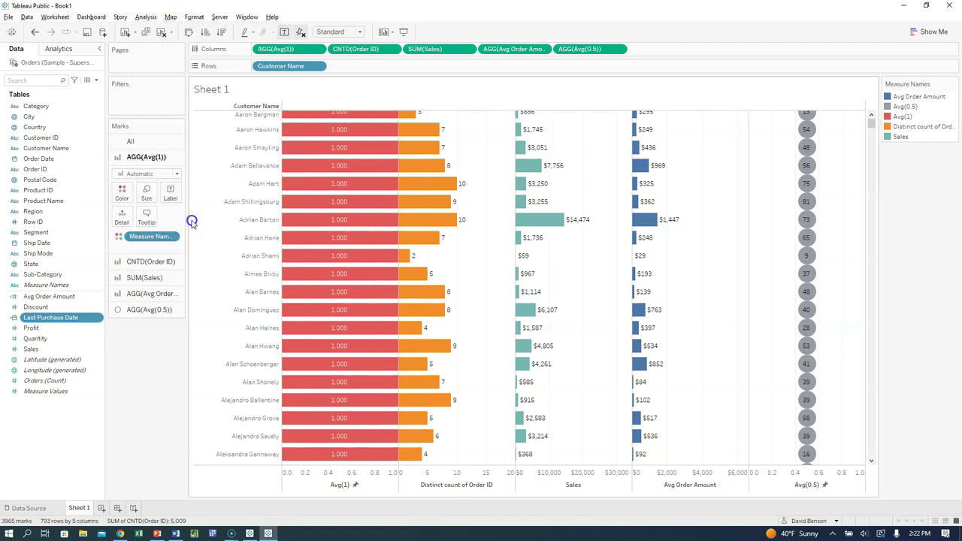
pyautogui.click(483, 218)
pyautogui.write('Days since last p')
pyautogui.write('datediff)')
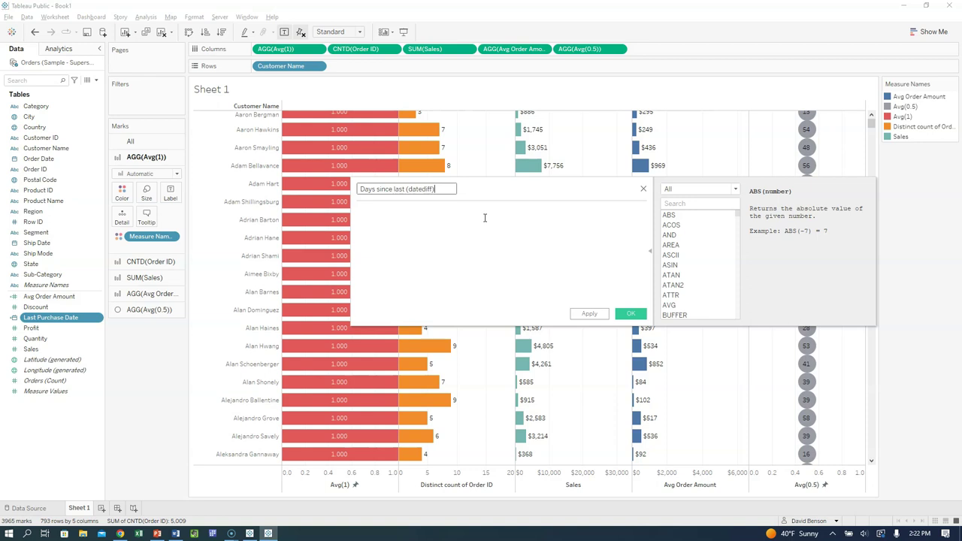
pyautogui.click(449, 212)
# Enter DATEDIFF('day',[Last Purchase Date],#12/31/2017#) as its formula and save it
pyautogui.write('Date')
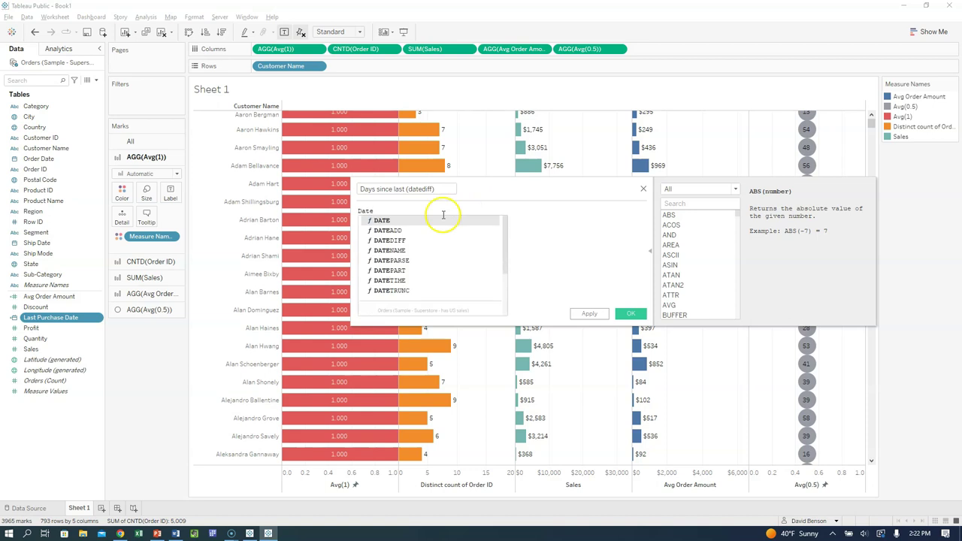
pyautogui.doubleClick(393, 239)
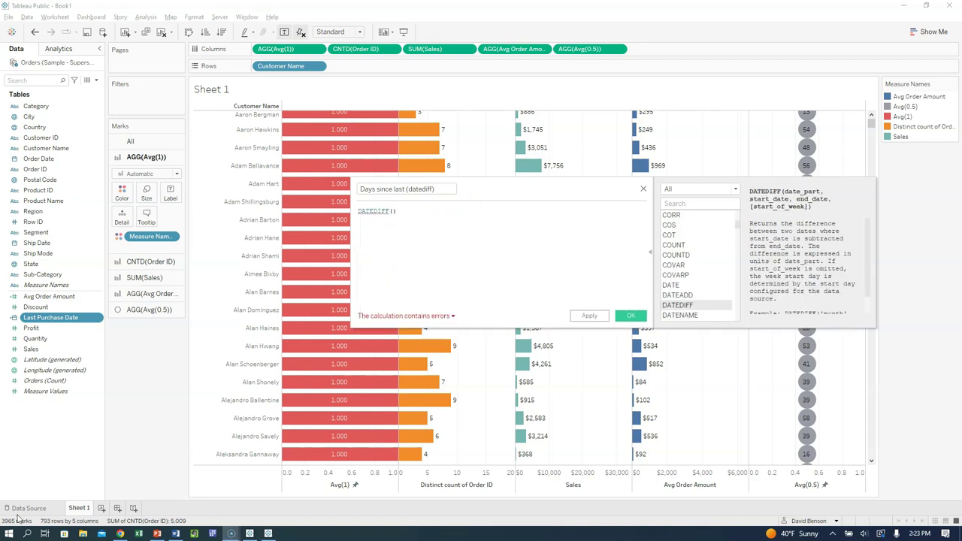
pyautogui.click(651, 255)
pyautogui.click(651, 255)
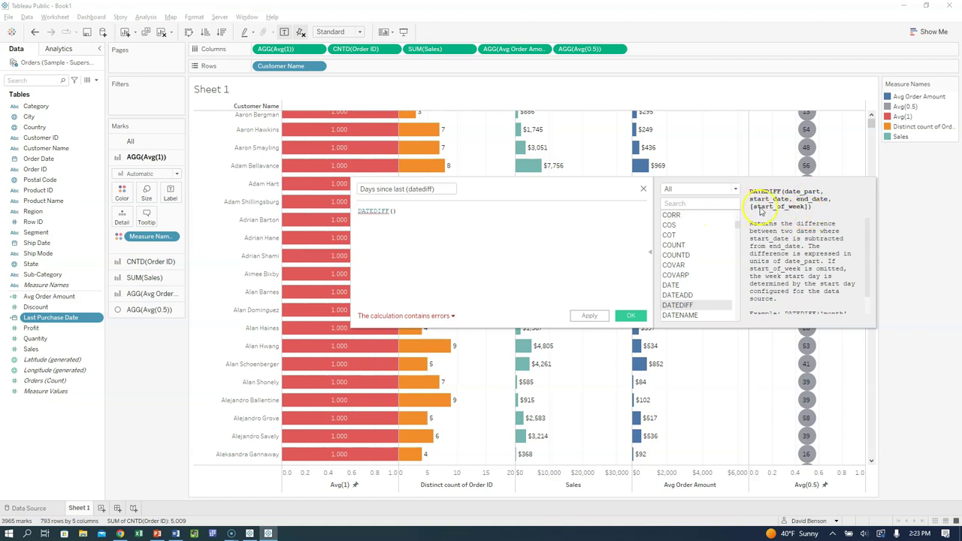
pyautogui.click(391, 211)
pyautogui.write("'")
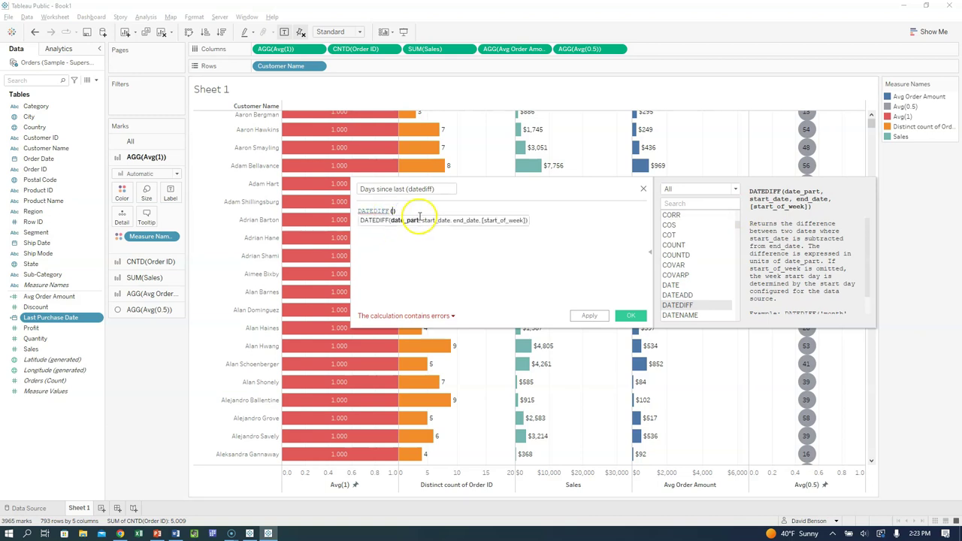
pyautogui.write("day',")
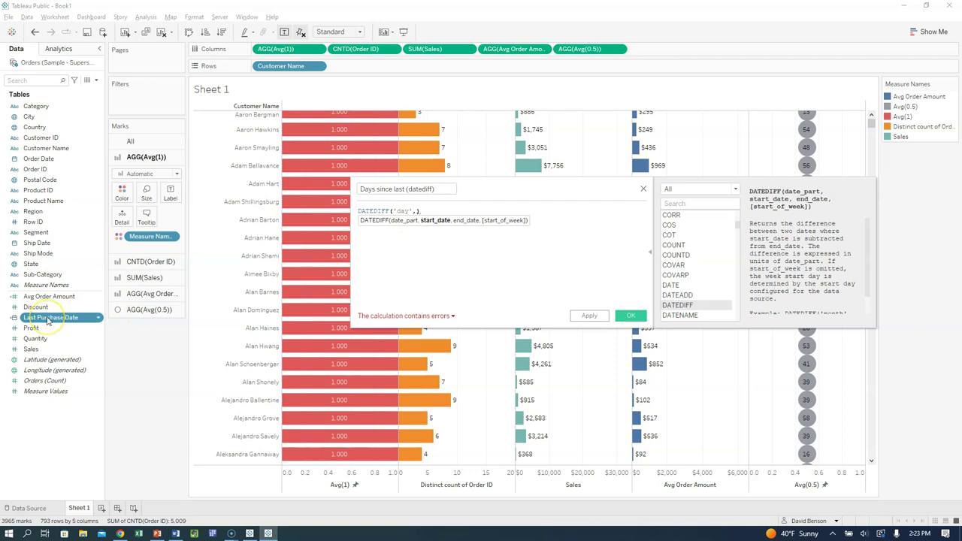
pyautogui.moveTo(47, 319); pyautogui.dragTo(416, 217)
pyautogui.write(',')
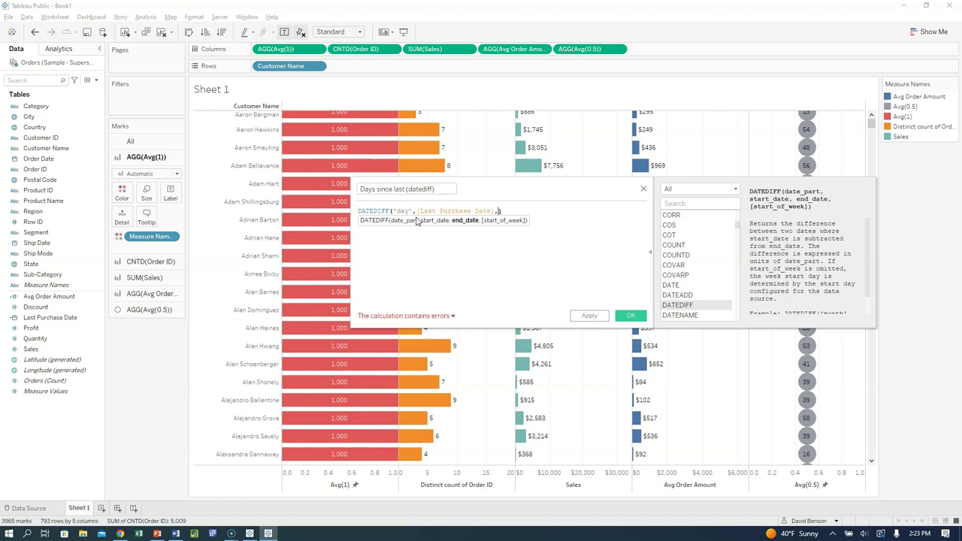
pyautogui.write('#12/31/2017#')
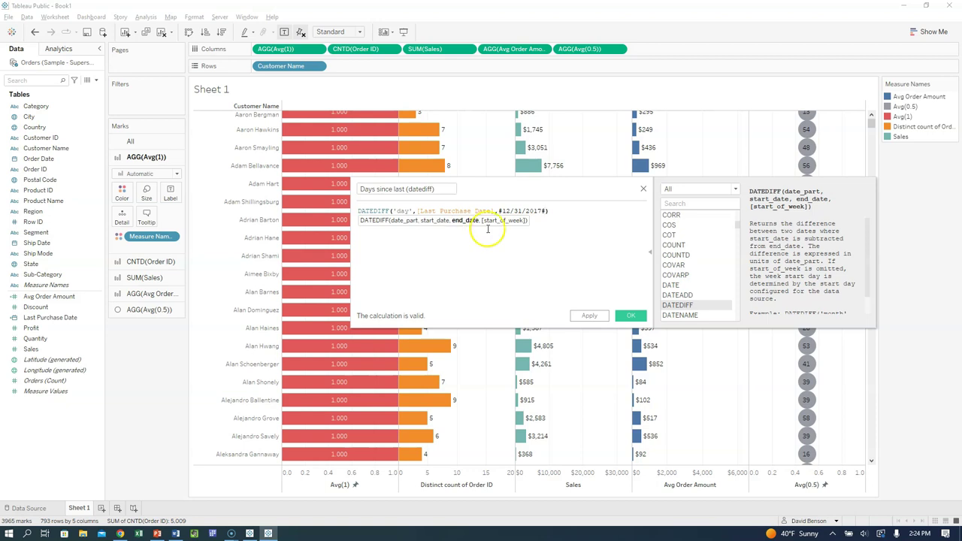
pyautogui.click(591, 316)
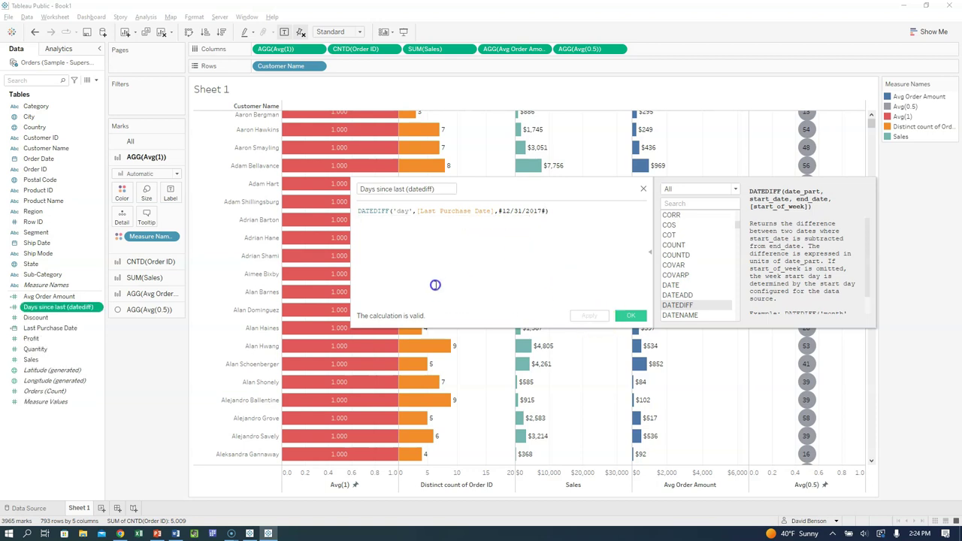
pyautogui.click(630, 315)
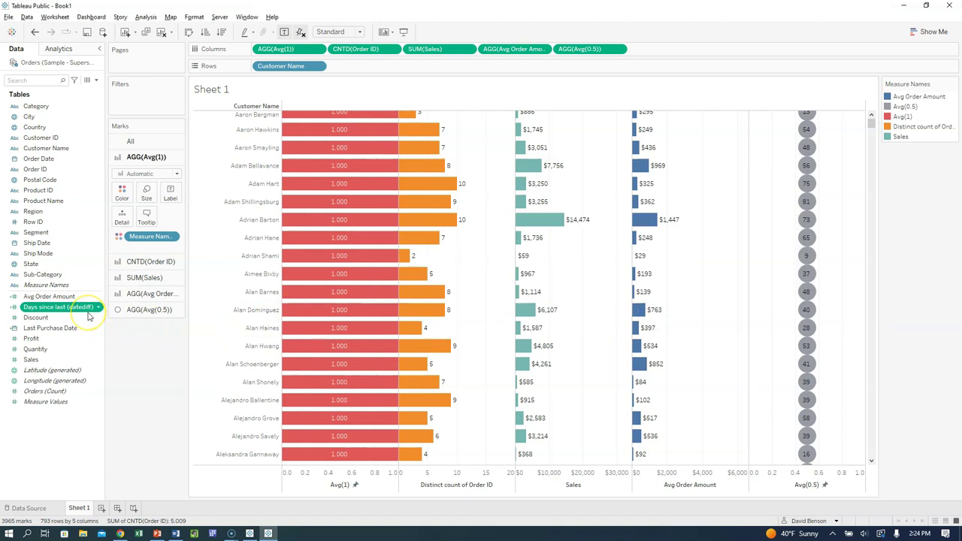
# Start a third calculated field named Days since last (makedate)
pyautogui.click(146, 16)
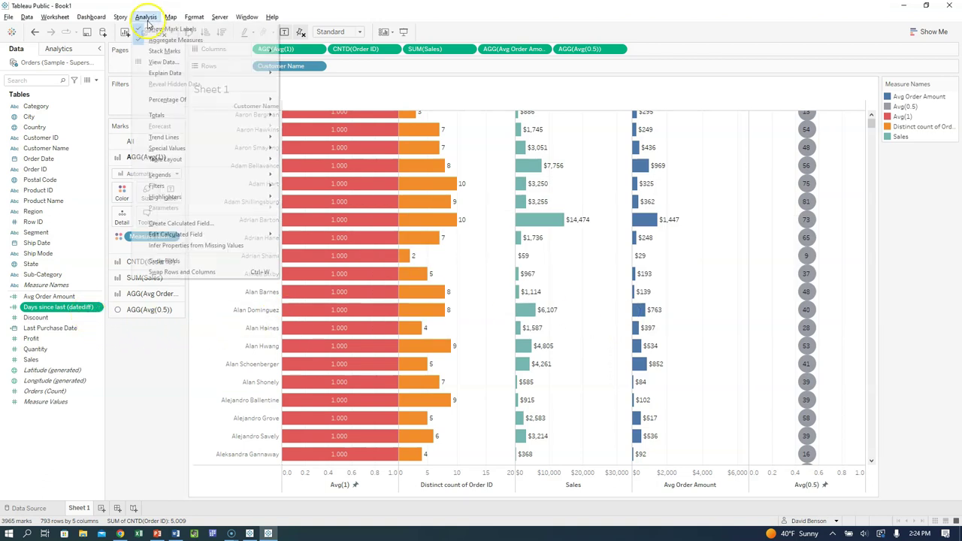
pyautogui.click(186, 226)
pyautogui.write('Days since ')
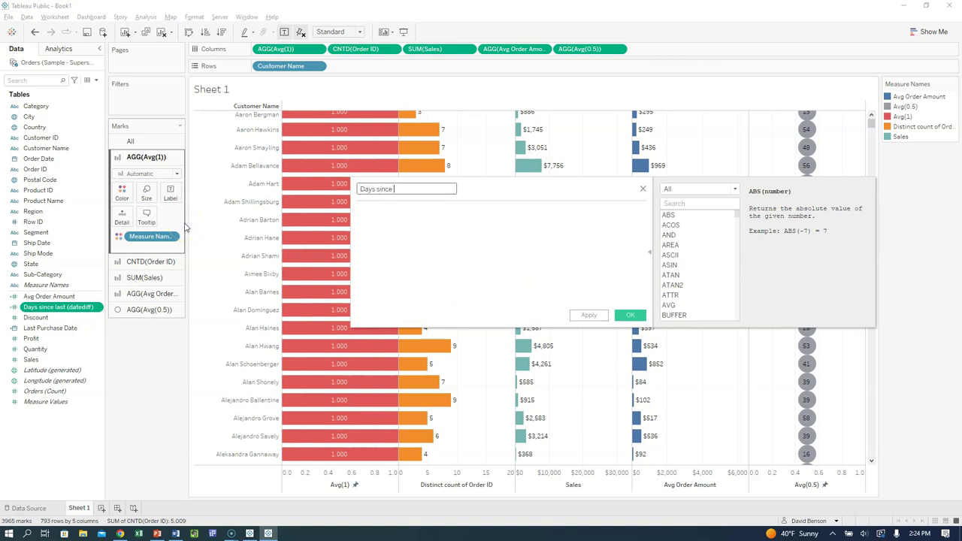
pyautogui.write('last (makedate)')
pyautogui.click(380, 218)
# Enter MAKEDATE(2017,12,31)-[Last Purchase Date] as its formula and save it
pyautogui.write('Make')
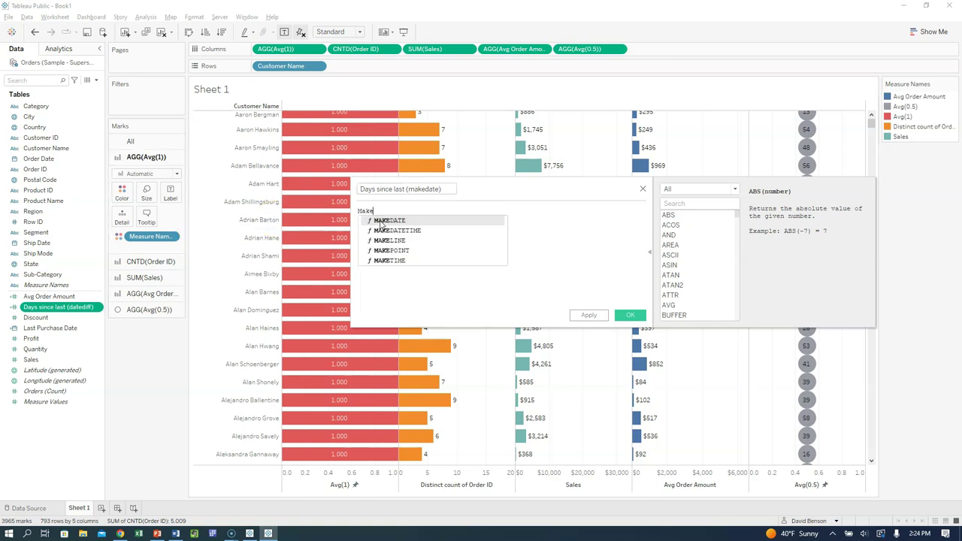
pyautogui.click(380, 220)
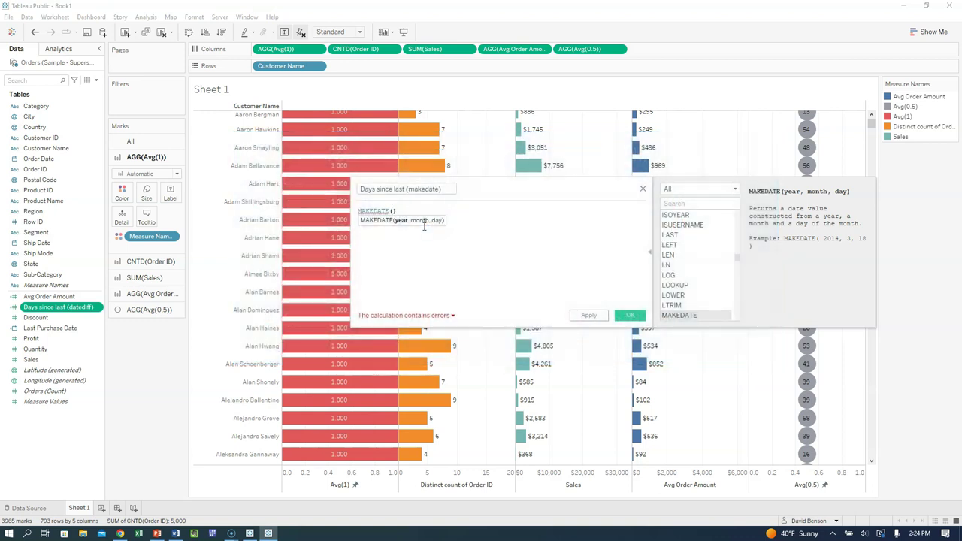
pyautogui.click(419, 225)
pyautogui.write('2017,')
pyautogui.click(403, 232)
pyautogui.write('12,31)')
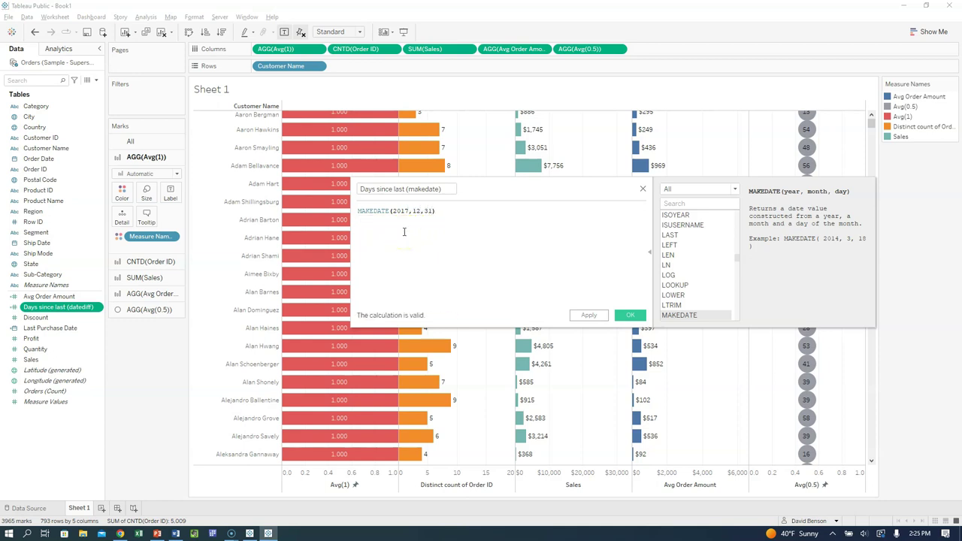
pyautogui.write(' -')
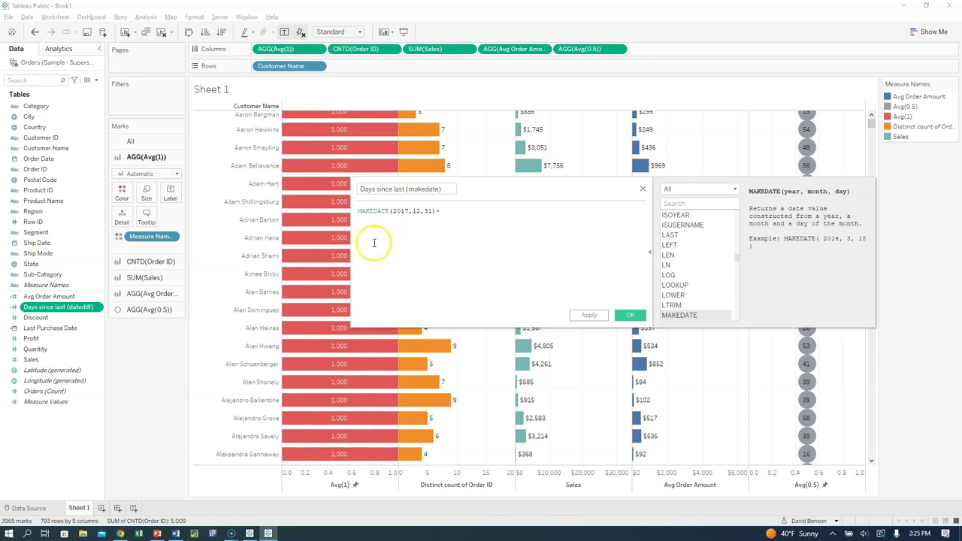
pyautogui.click(73, 328)
pyautogui.moveTo(73, 329); pyautogui.dragTo(455, 233)
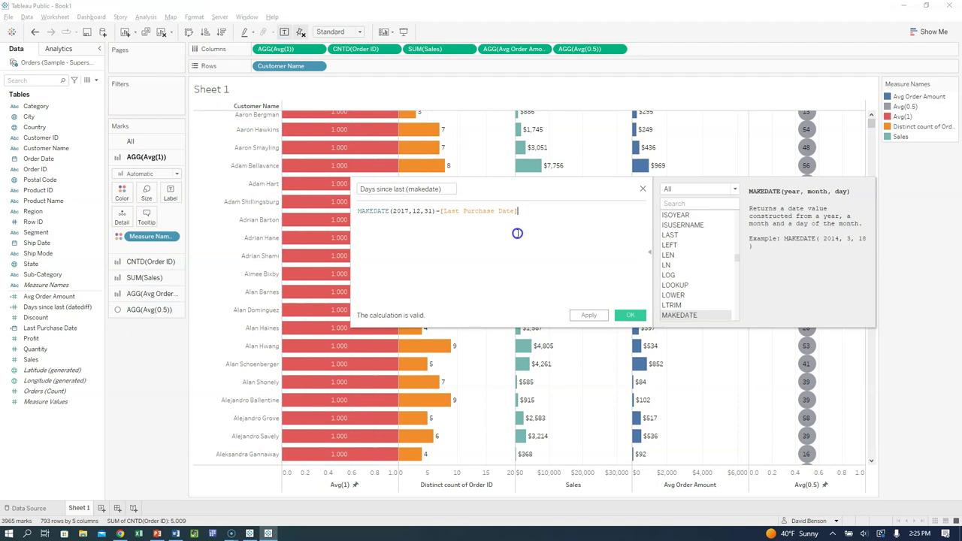
pyautogui.click(586, 316)
pyautogui.click(628, 316)
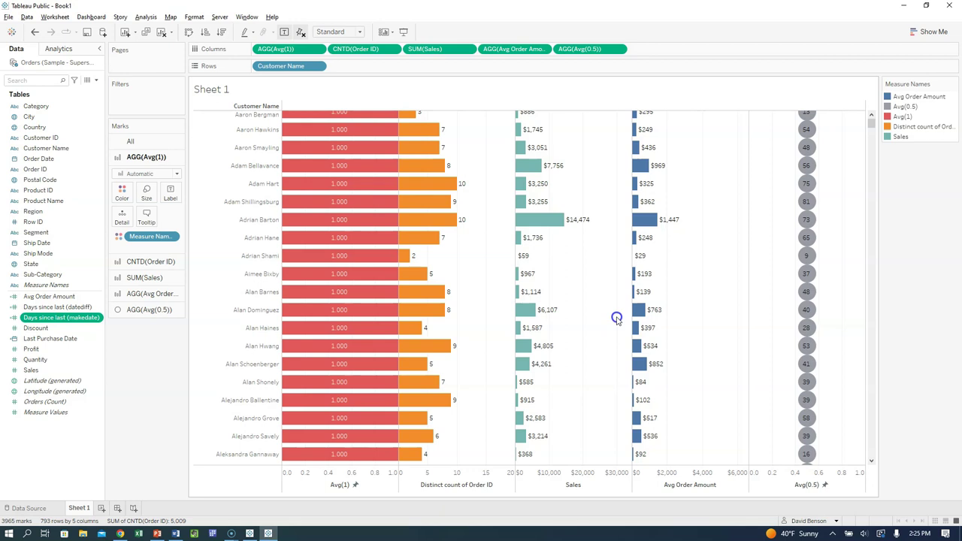
# In View Data, show only both Days since last fields and Last Purchase Date, then close it
pyautogui.click(88, 82)
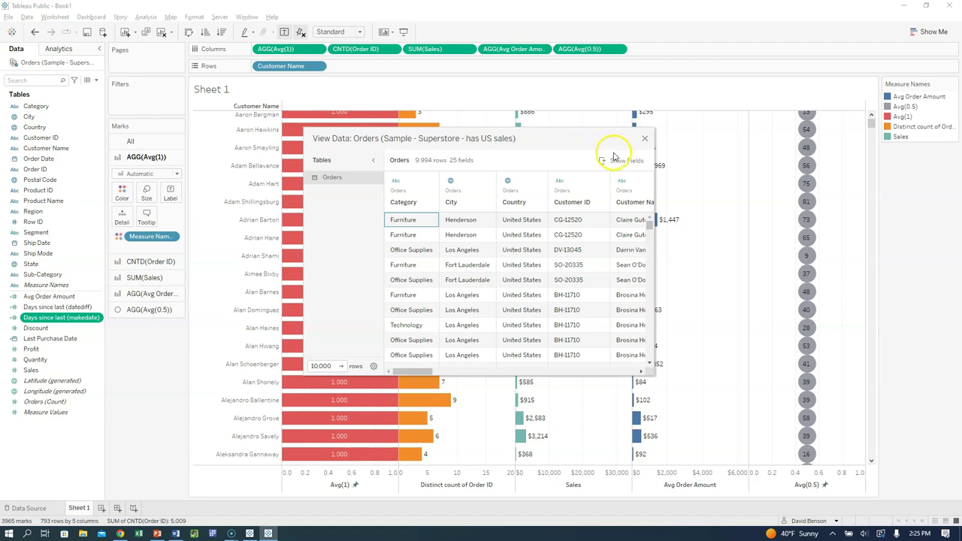
pyautogui.click(603, 160)
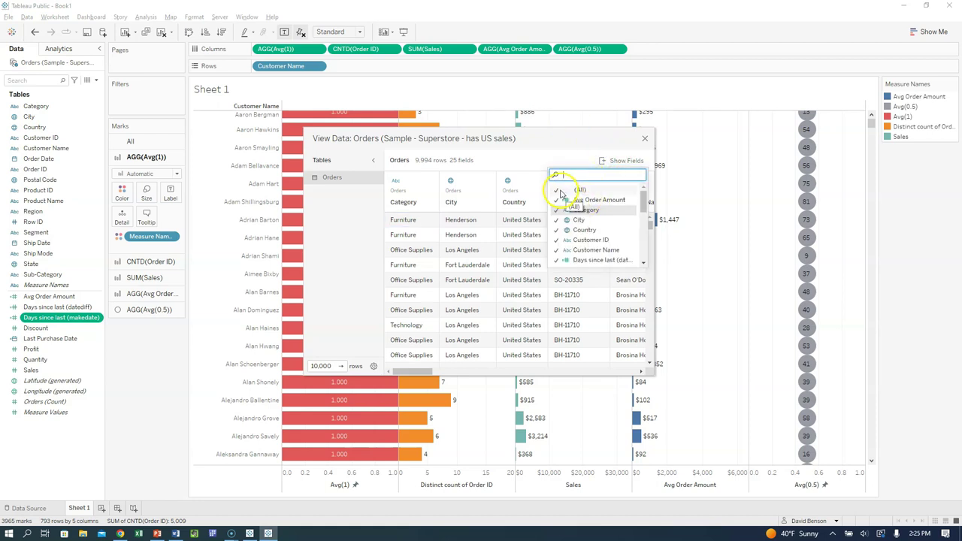
pyautogui.click(560, 190)
pyautogui.click(565, 260)
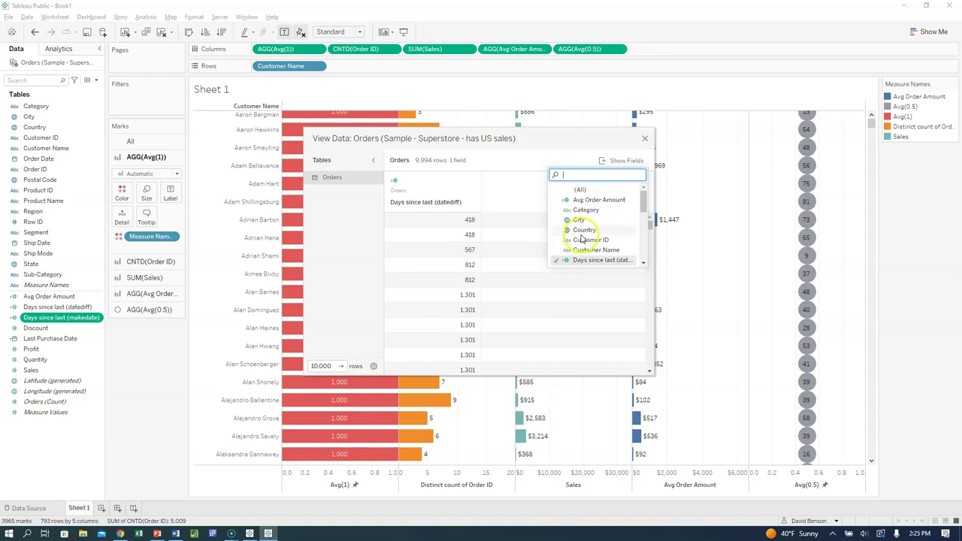
pyautogui.scroll(-2, 580, 238)
pyautogui.click(557, 209)
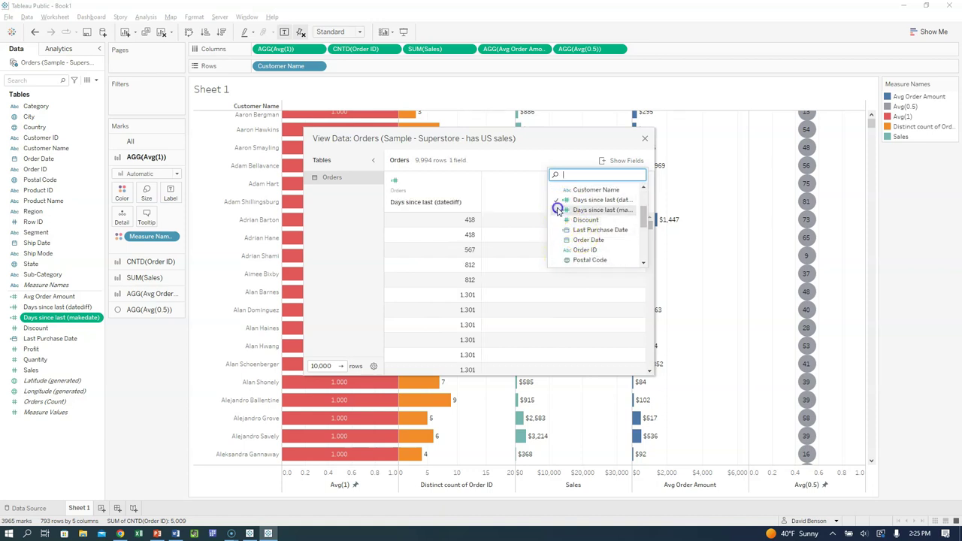
pyautogui.click(557, 230)
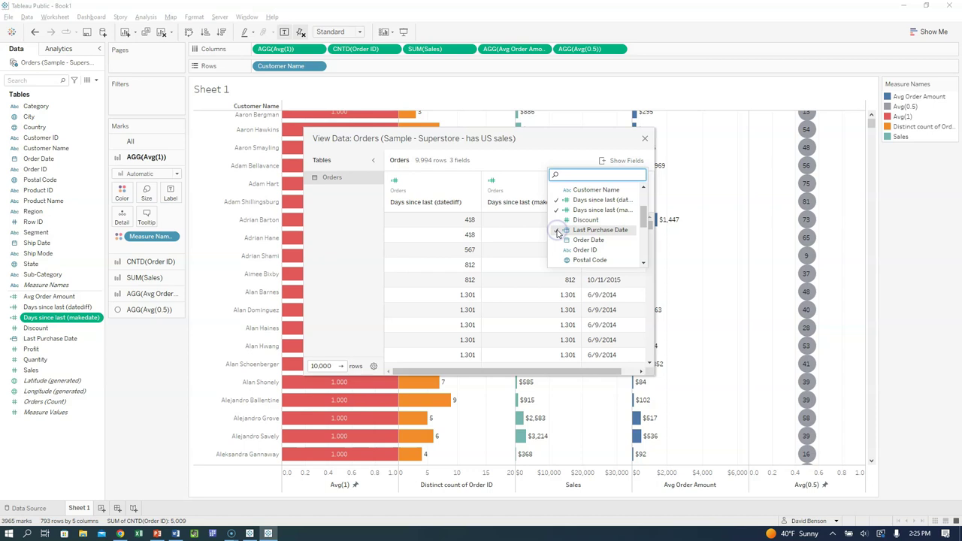
pyautogui.click(557, 156)
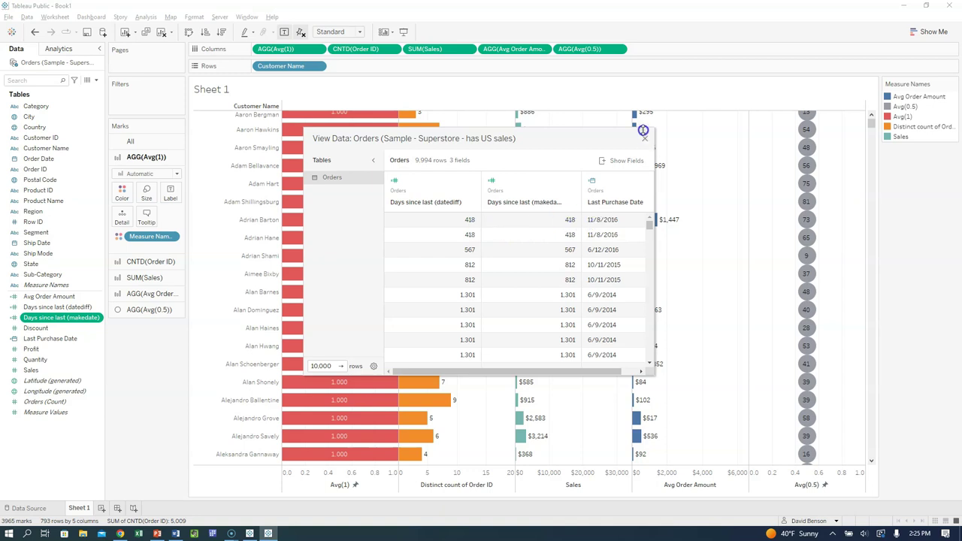
pyautogui.click(644, 139)
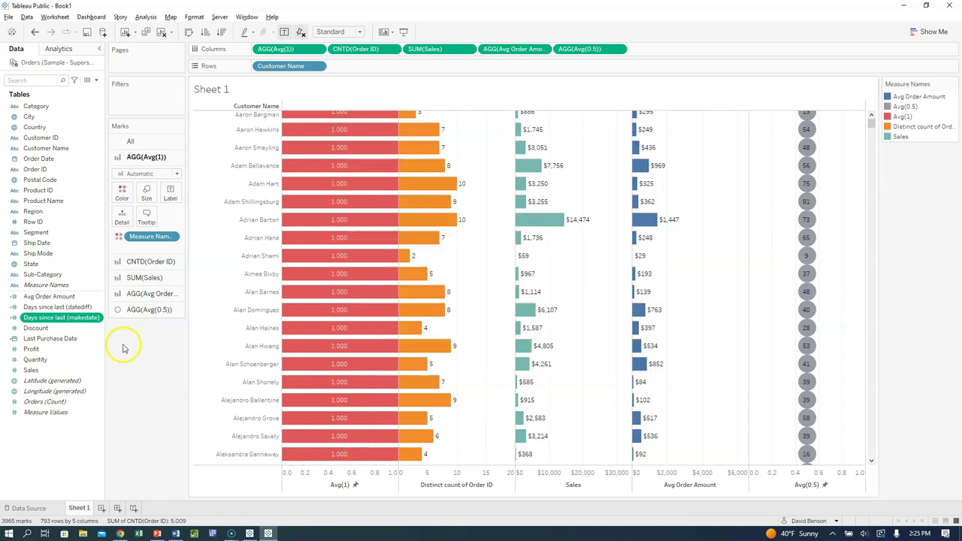
# Drop the Days since last (datediff) field onto the Avg(1) bars' marks card
pyautogui.click(84, 307)
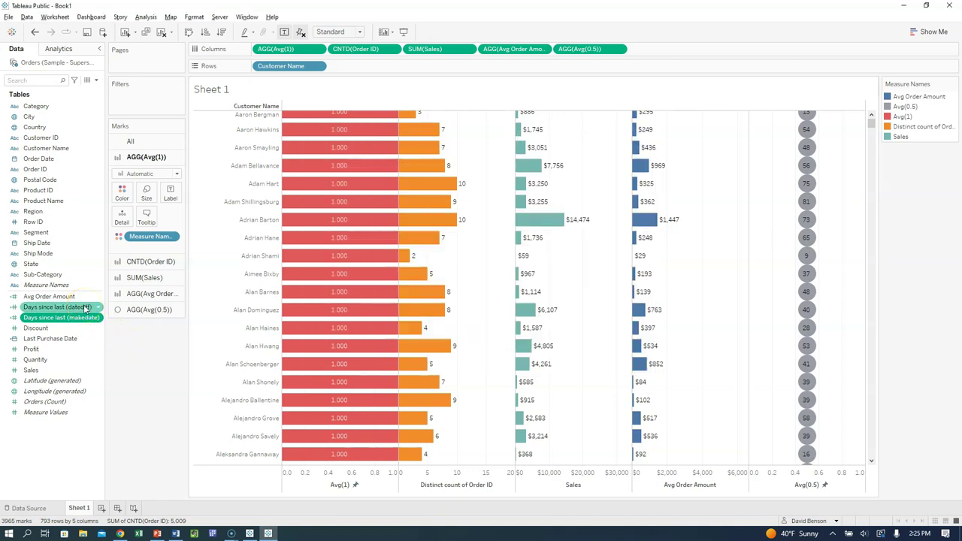
pyautogui.moveTo(86, 309); pyautogui.dragTo(137, 251)
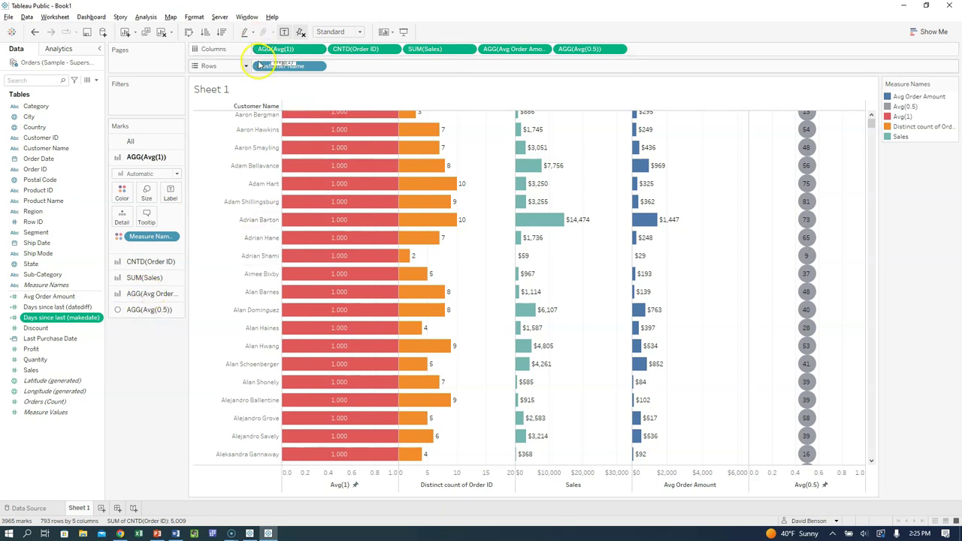
pyautogui.click(132, 142)
pyautogui.click(139, 247)
# Label the red Avg(1) bars with both Days since last fields, e.g. 416, then check the PowerPoint slide
pyautogui.keyDown('ctrl'); pyautogui.click(68, 307); pyautogui.keyUp('ctrl')
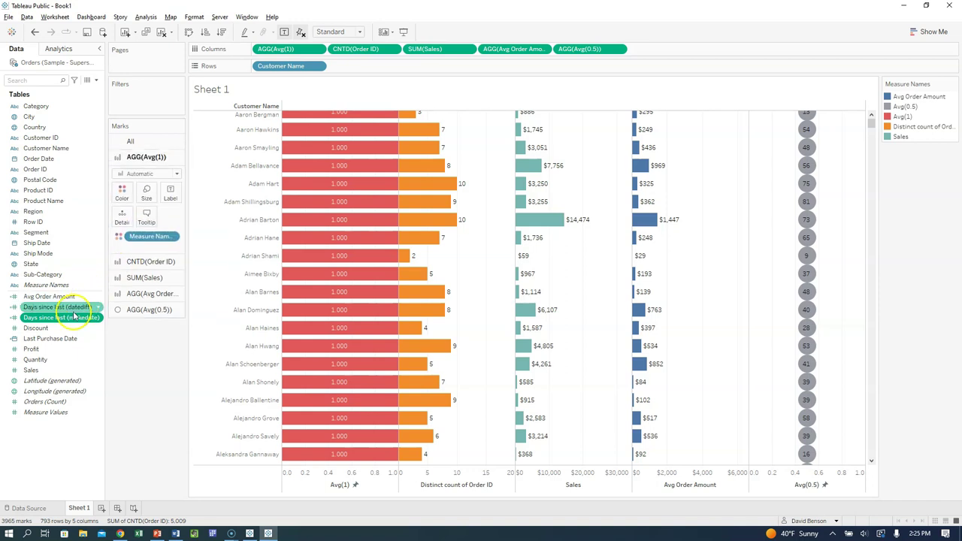
pyautogui.moveTo(71, 312); pyautogui.dragTo(172, 197)
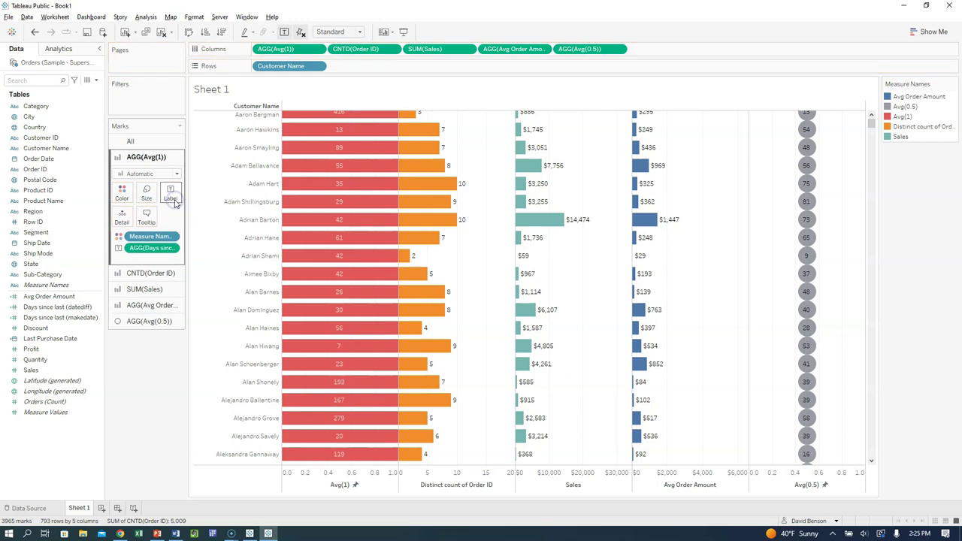
pyautogui.scroll(1, 254, 183)
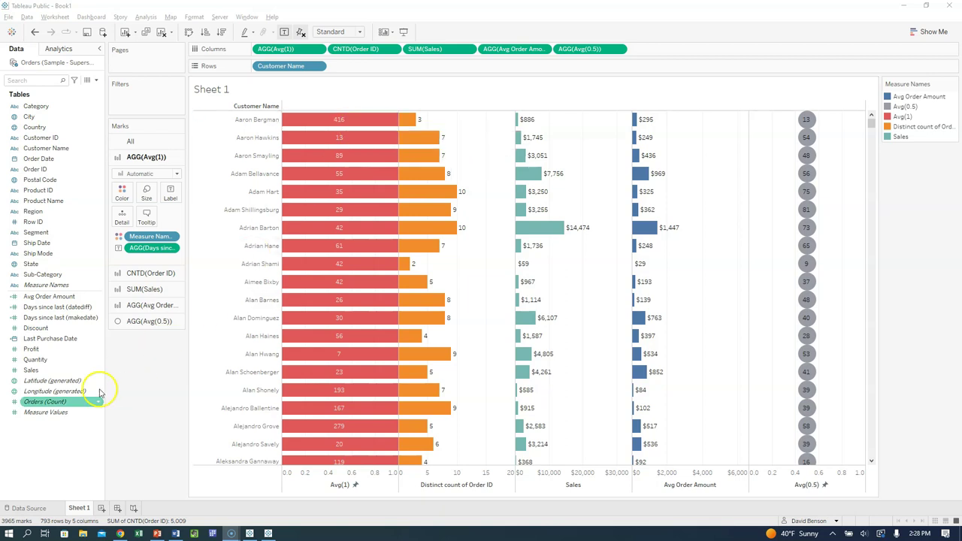
pyautogui.hotkey('alt', 'Tab')
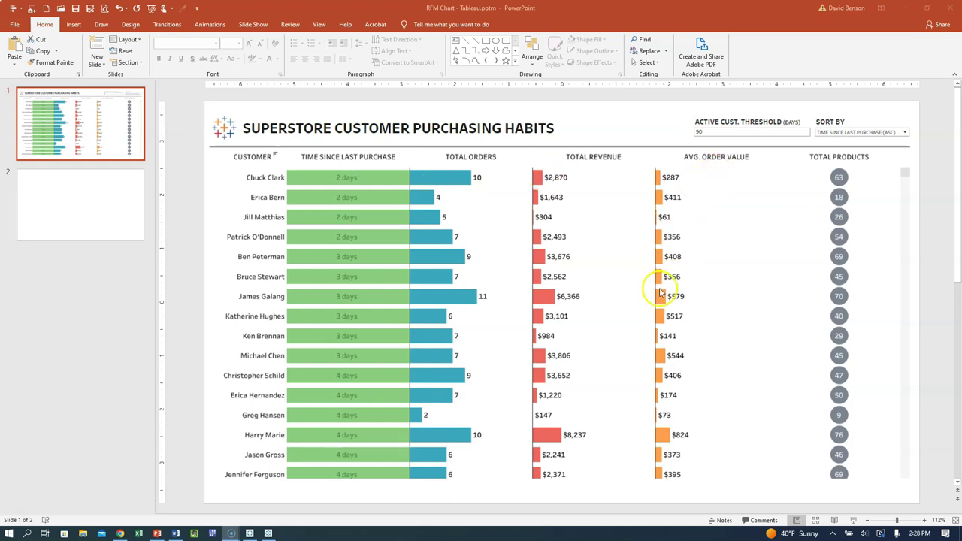
# Glance at the PowerPoint reference slide again, ending back on Tableau's Sheet 1
pyautogui.hotkey('alt', 'Tab')
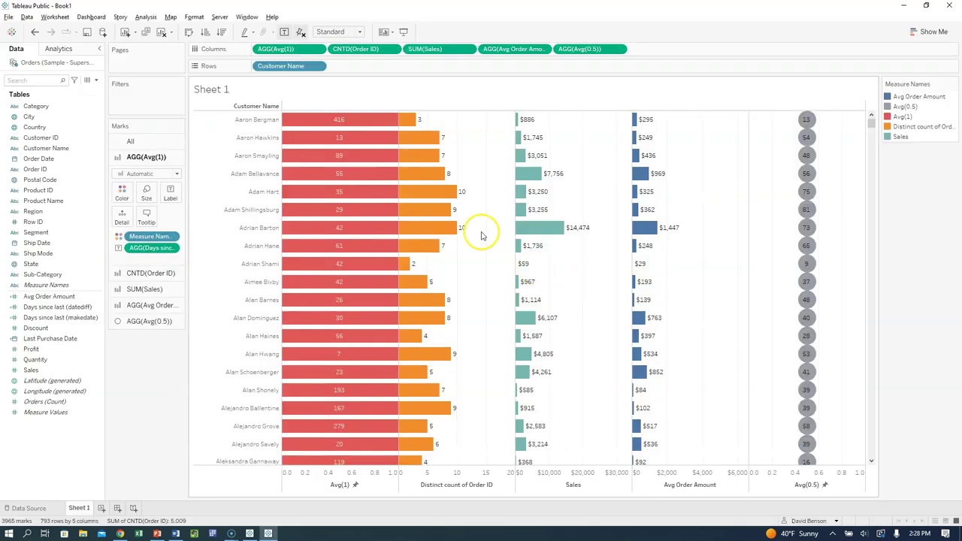
pyautogui.hotkey('alt', 'Tab')
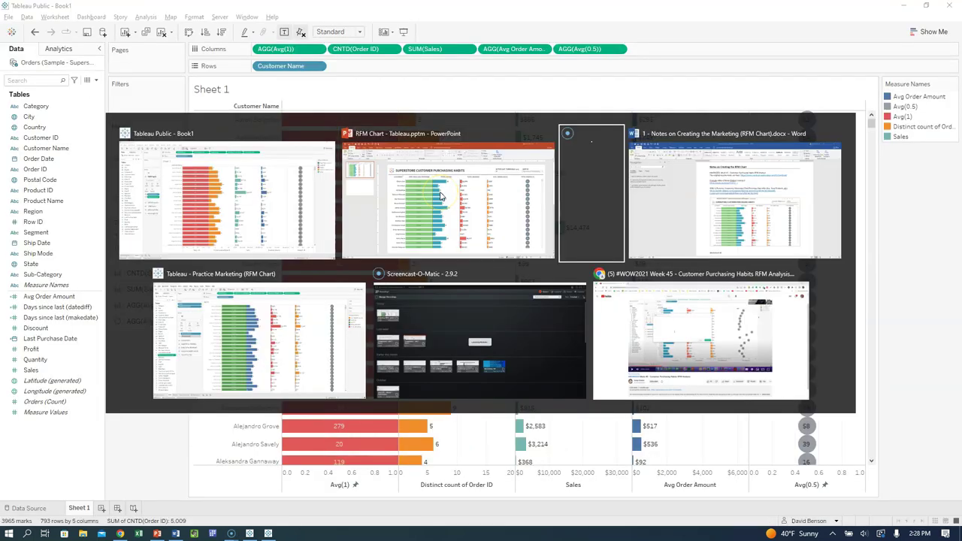
pyautogui.hotkey('alt', 'Tab')
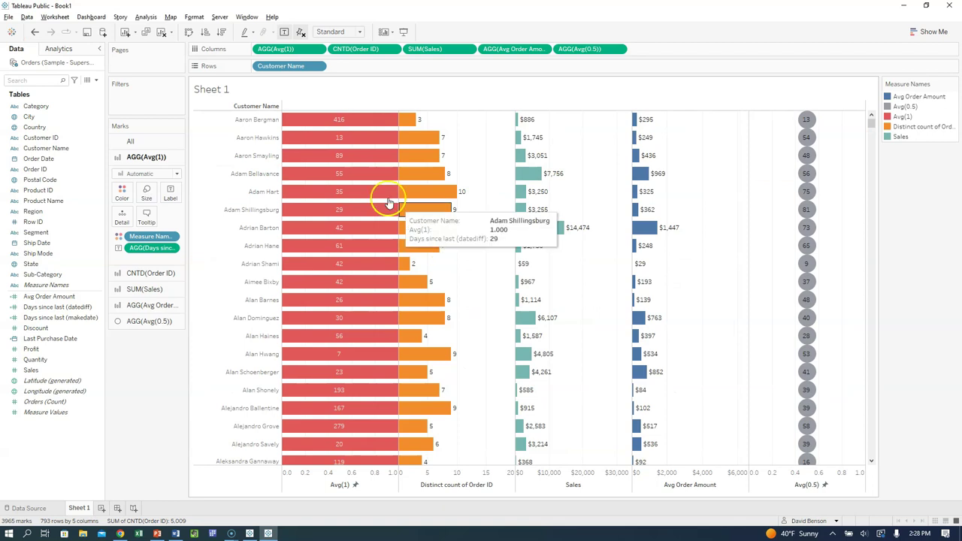
# In the measure colour editor, make the Distinct count of Order ID bars teal
pyautogui.moveTo(102, 209); pyautogui.dragTo(112, 199)
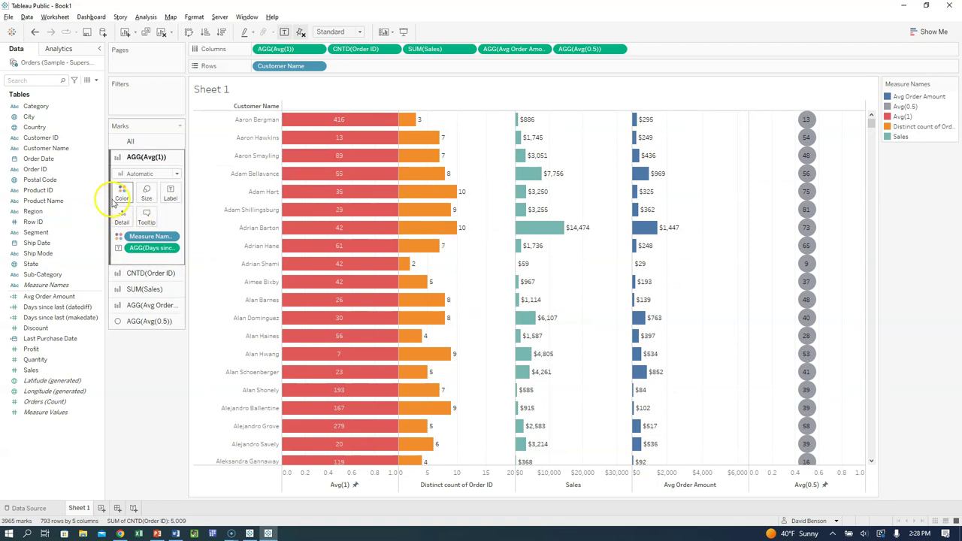
pyautogui.click(440, 192)
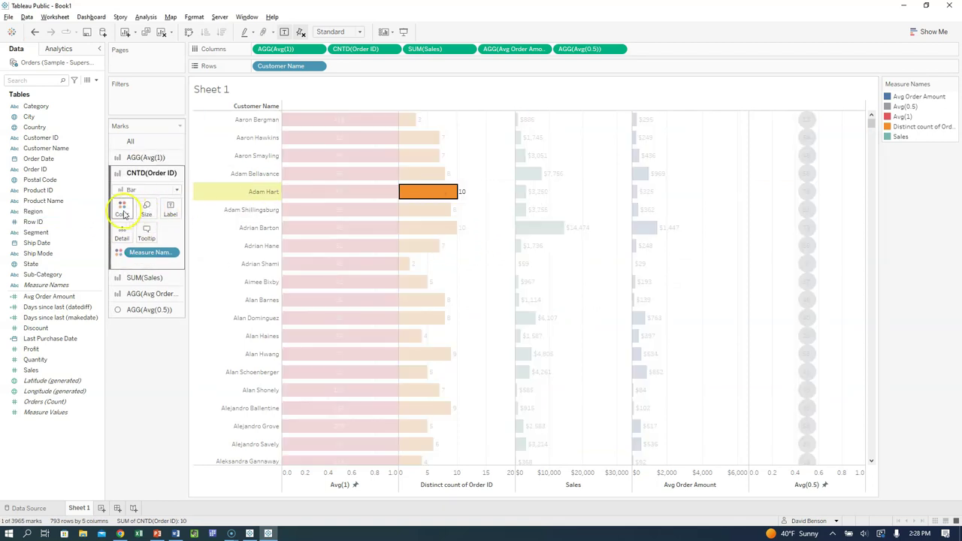
pyautogui.click(123, 212)
pyautogui.click(143, 241)
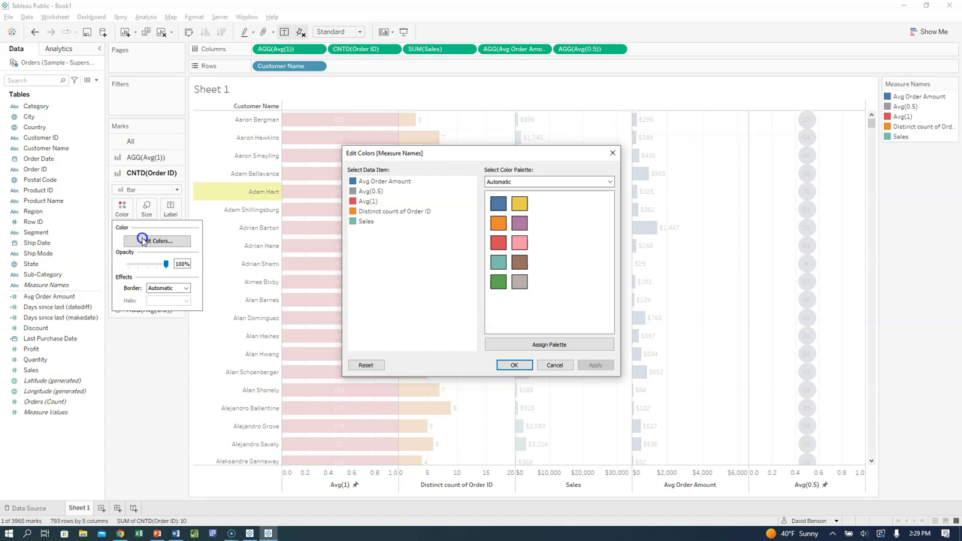
pyautogui.click(402, 213)
pyautogui.click(496, 264)
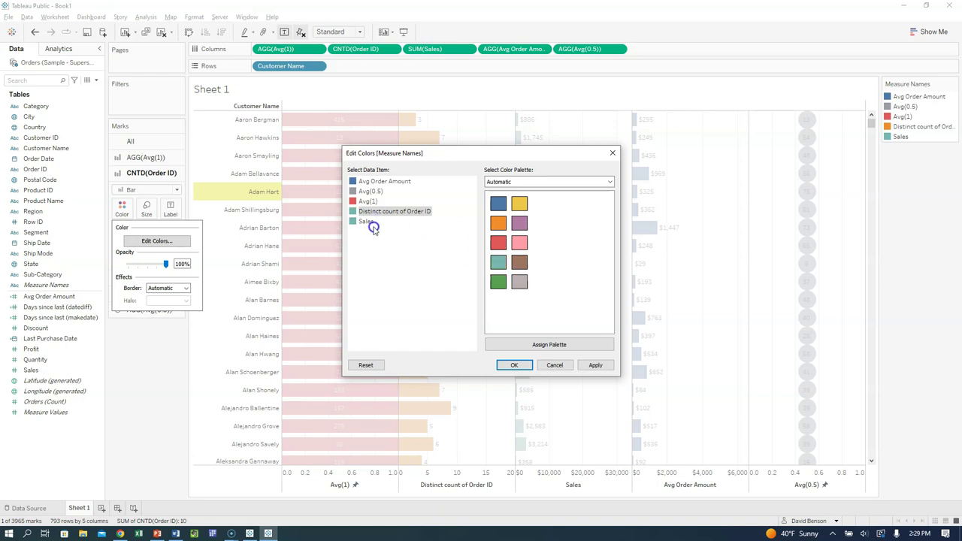
# Colour the Sales bars red and the Avg Order Amount bars orange
pyautogui.click(367, 221)
pyautogui.click(499, 243)
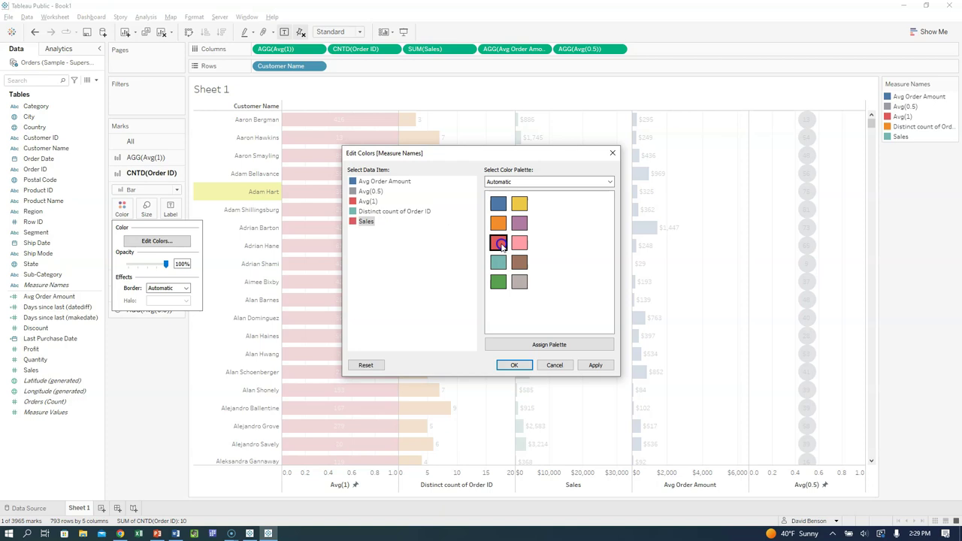
pyautogui.click(390, 182)
pyautogui.click(499, 224)
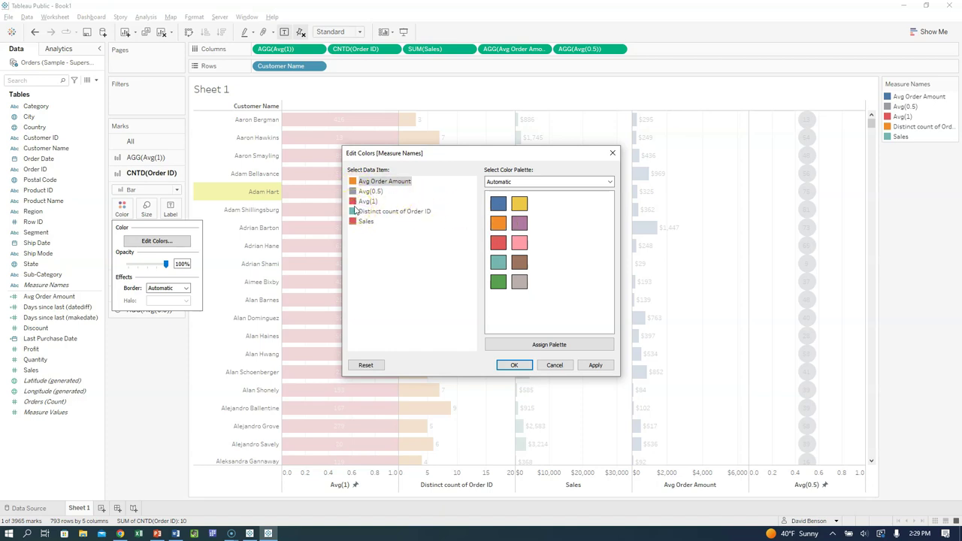
# Make the Avg(1) bars light green from the Green-Orange-Teal palette and apply the colours
pyautogui.click(366, 201)
pyautogui.click(529, 182)
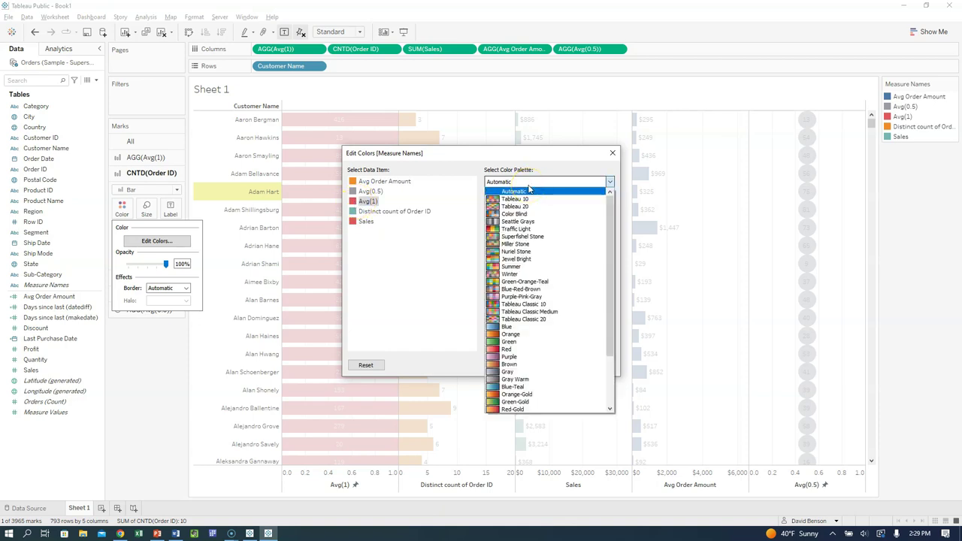
pyautogui.click(509, 281)
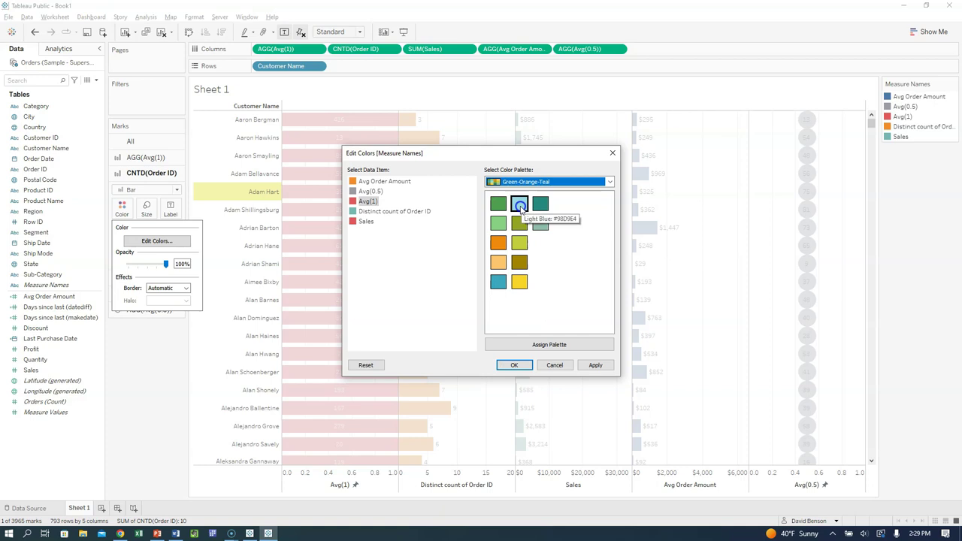
pyautogui.click(500, 226)
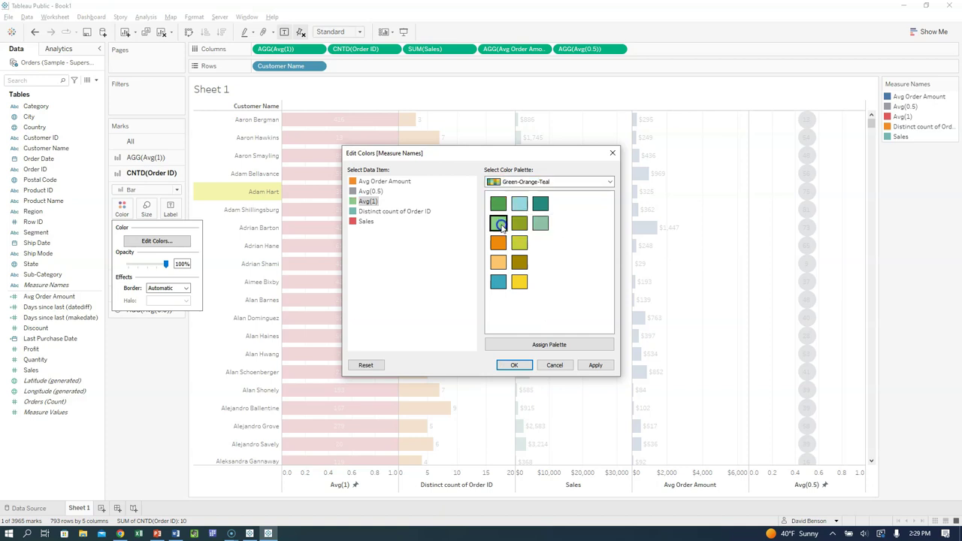
pyautogui.click(592, 364)
pyautogui.click(514, 364)
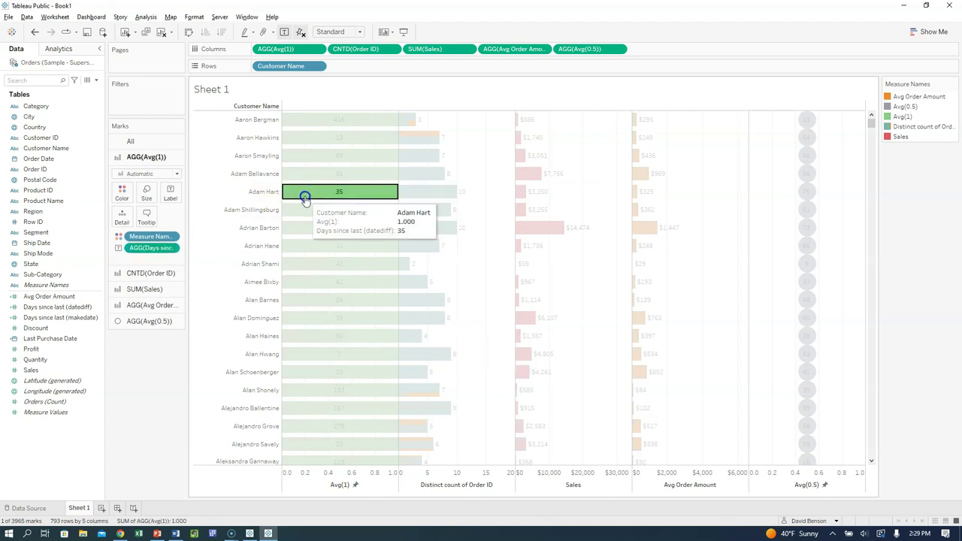
# Clear the bar selection to view all colours and compare with the PowerPoint slide
pyautogui.click(232, 384)
pyautogui.moveTo(343, 264)
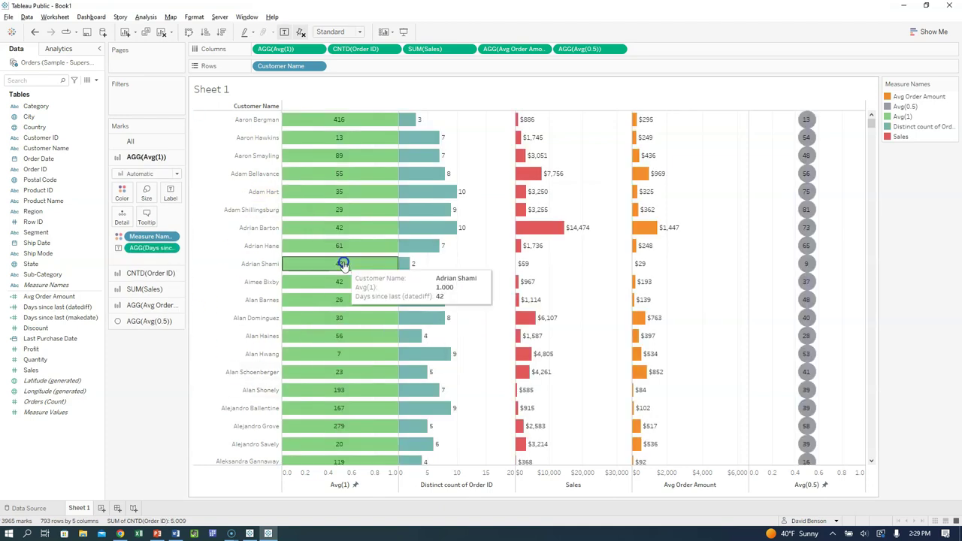
pyautogui.hotkey('alt', 'Tab')
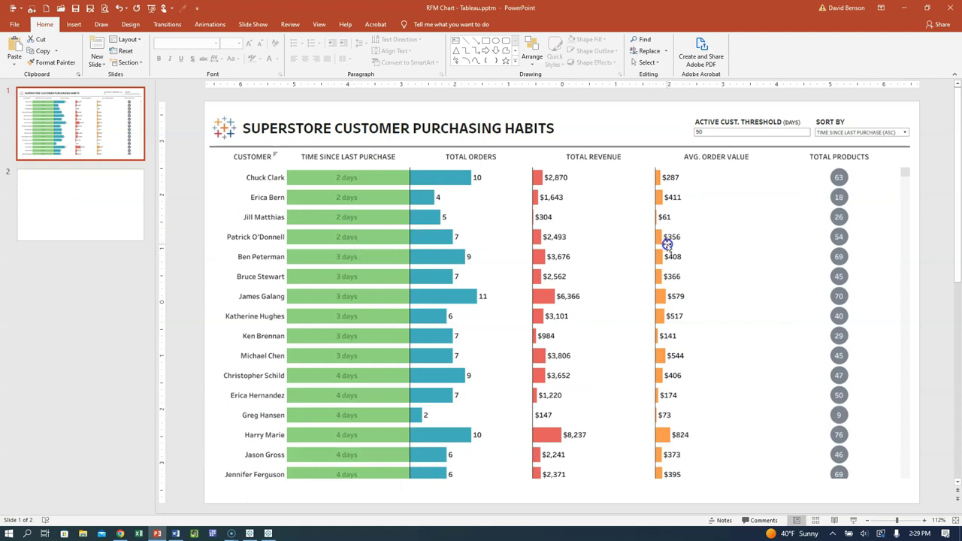
pyautogui.hotkey('alt', 'Tab')
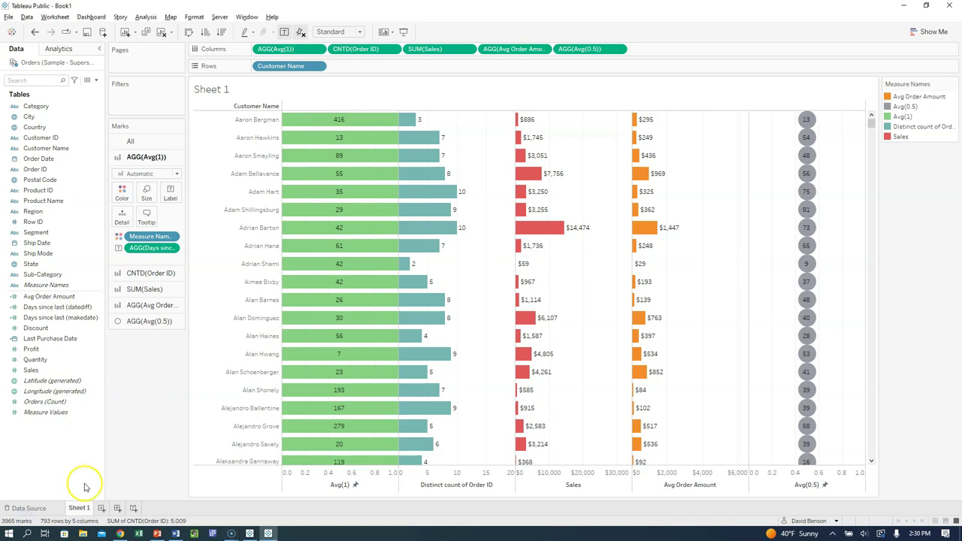
pyautogui.hotkey('alt', 'Tab')
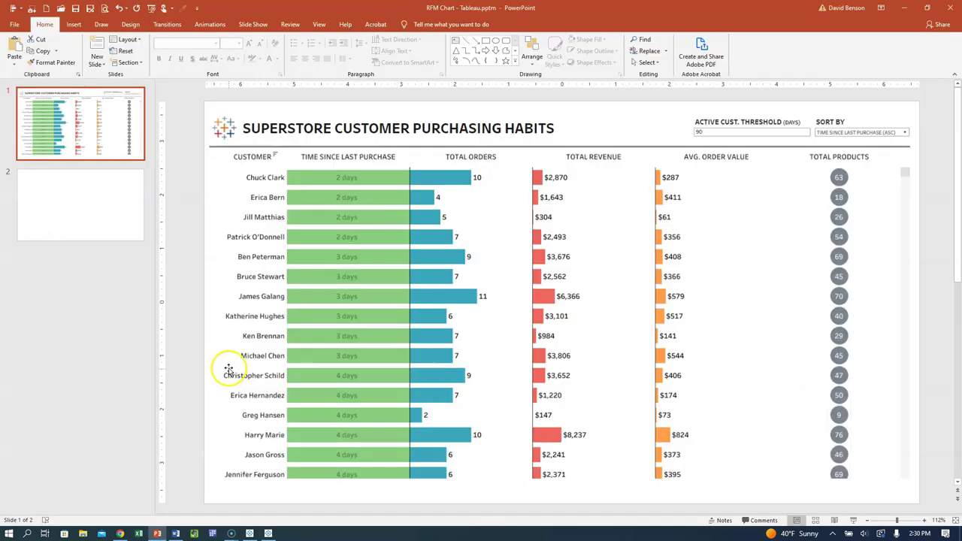
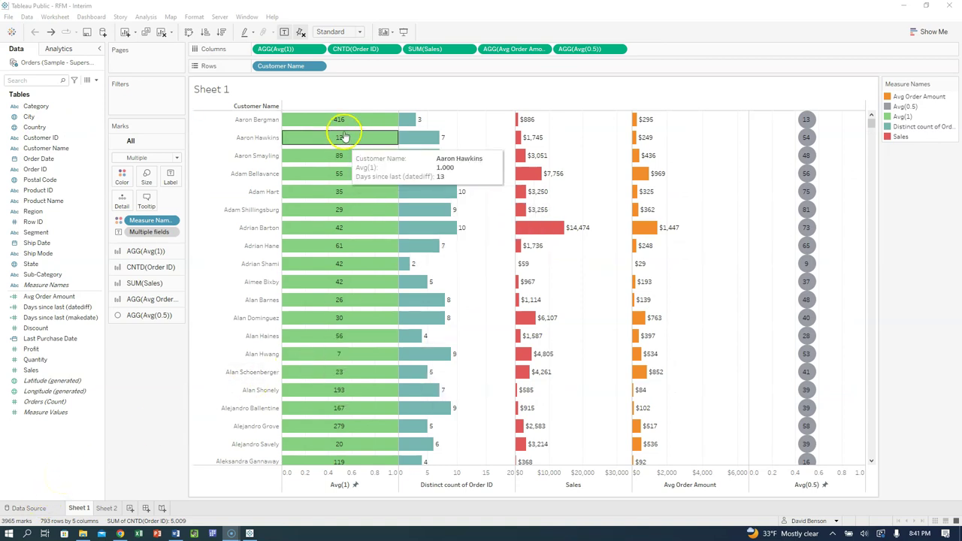
# Set the chart's Column Divider Pane and Header lines to None, then close the Format pane
pyautogui.moveTo(345, 119)
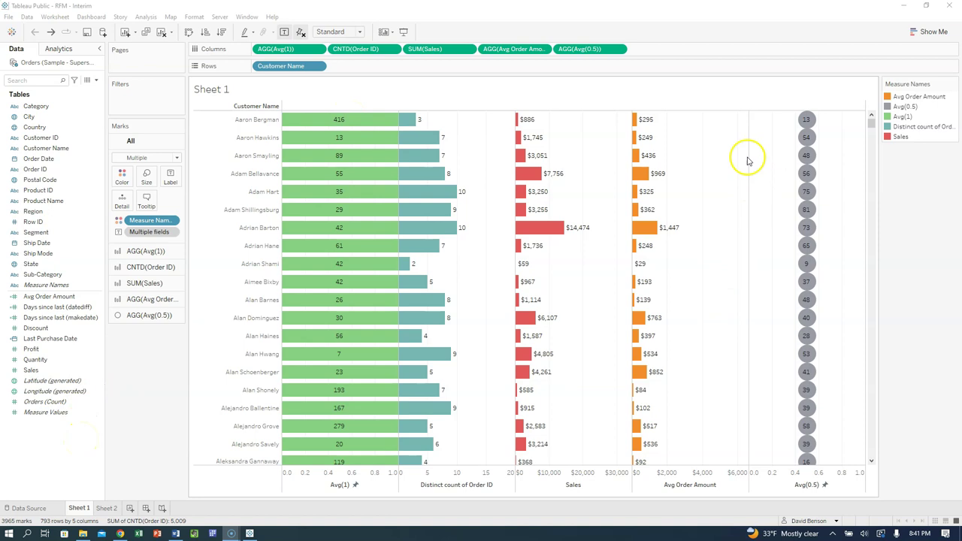
pyautogui.moveTo(637, 179)
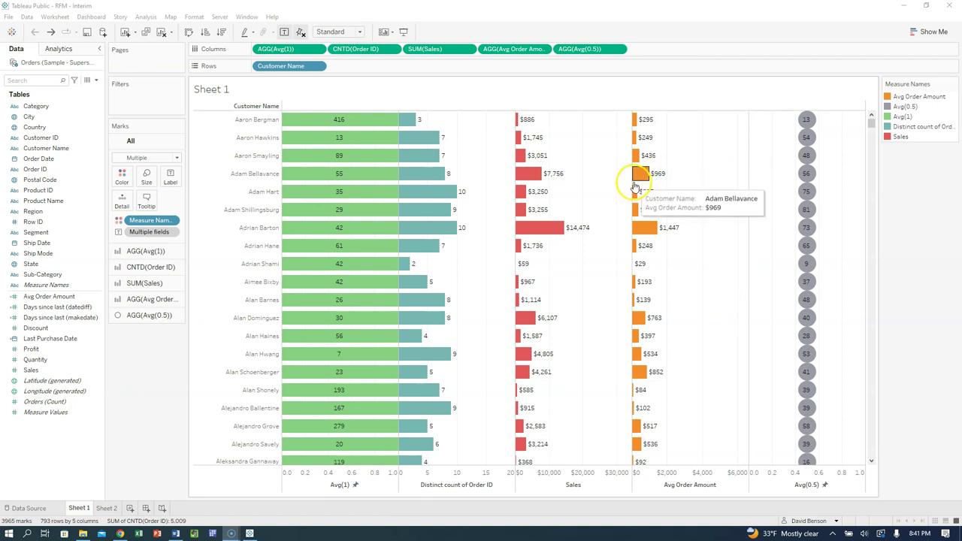
pyautogui.moveTo(520, 188)
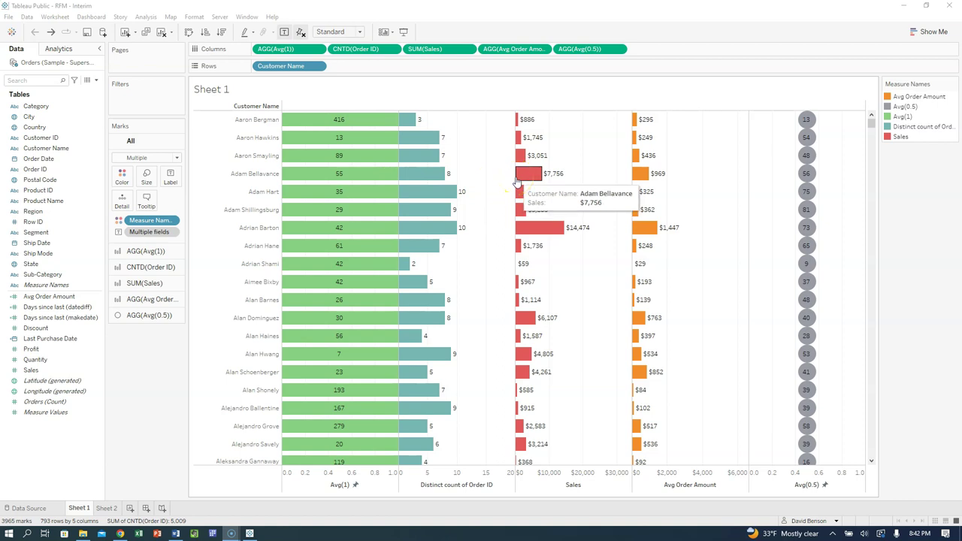
pyautogui.rightClick(767, 222)
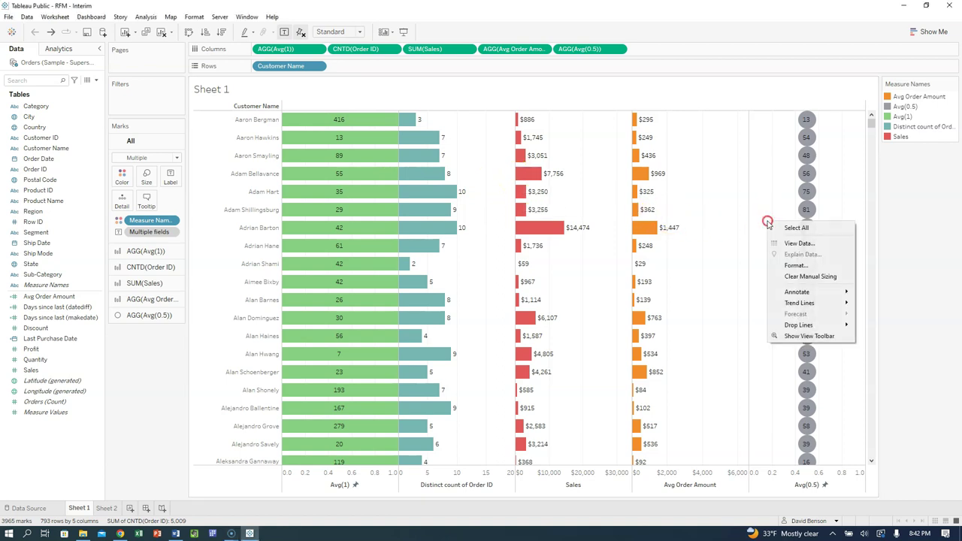
pyautogui.click(777, 265)
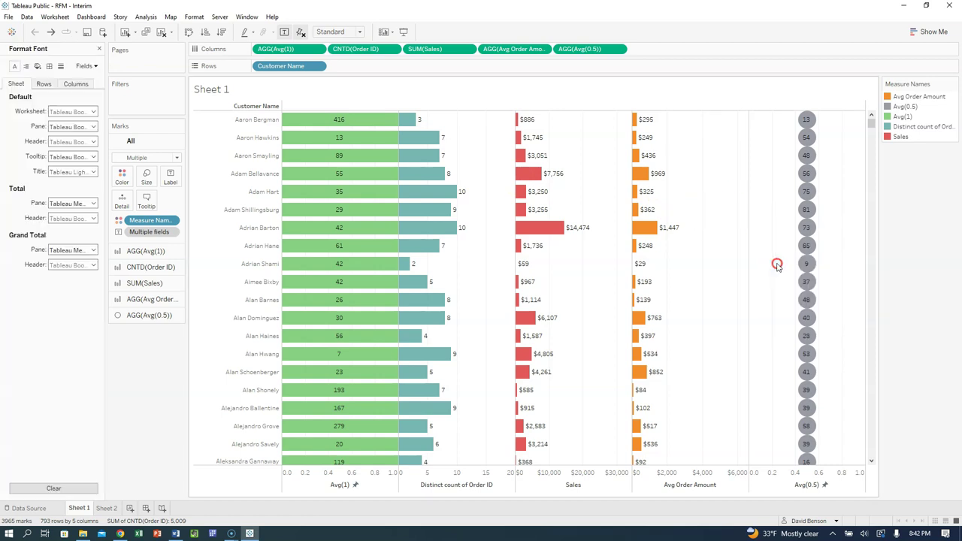
pyautogui.click(49, 68)
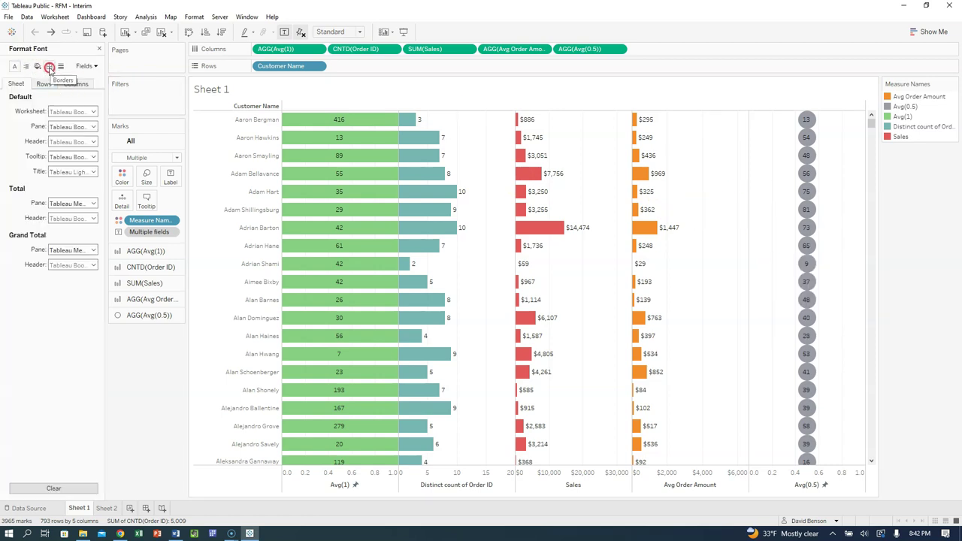
pyautogui.click(79, 331)
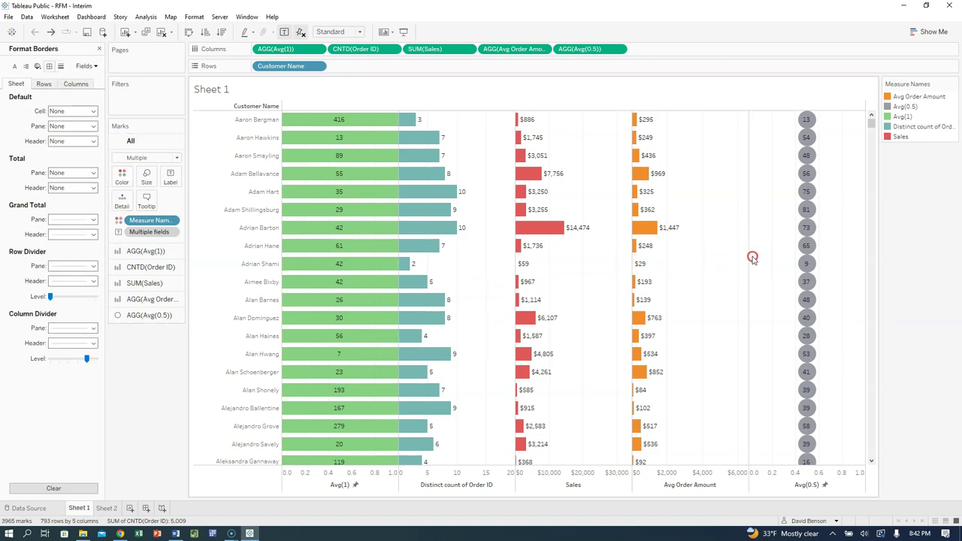
pyautogui.click(94, 331)
pyautogui.click(89, 342)
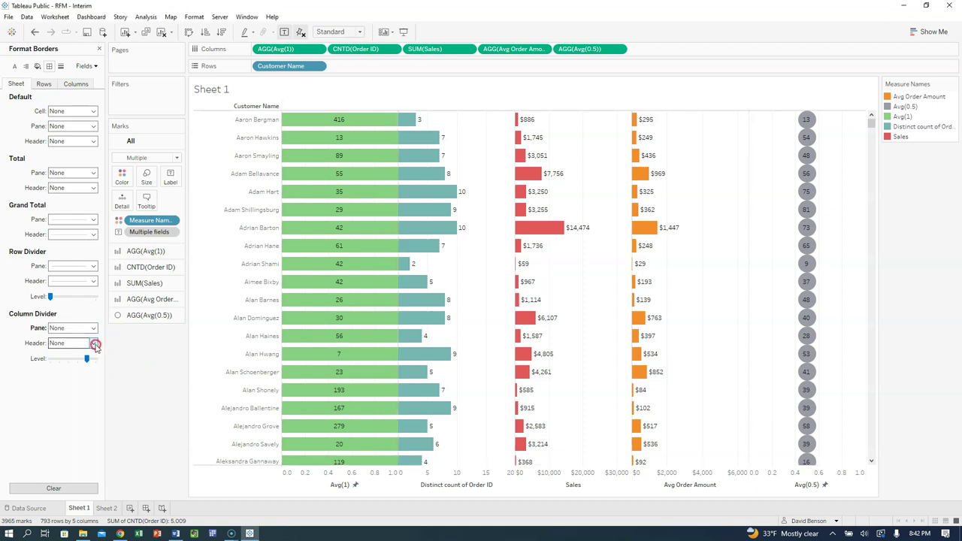
pyautogui.click(93, 343)
pyautogui.click(127, 339)
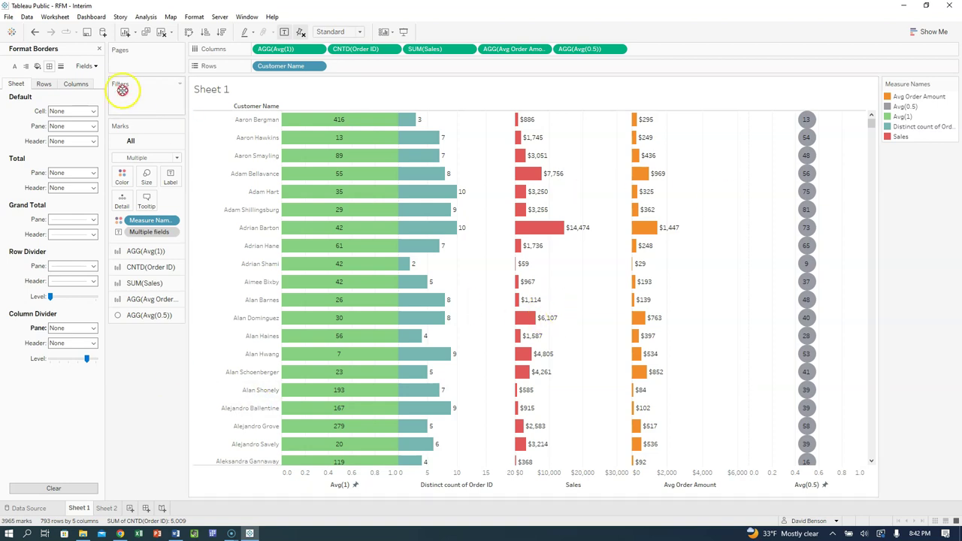
pyautogui.click(98, 48)
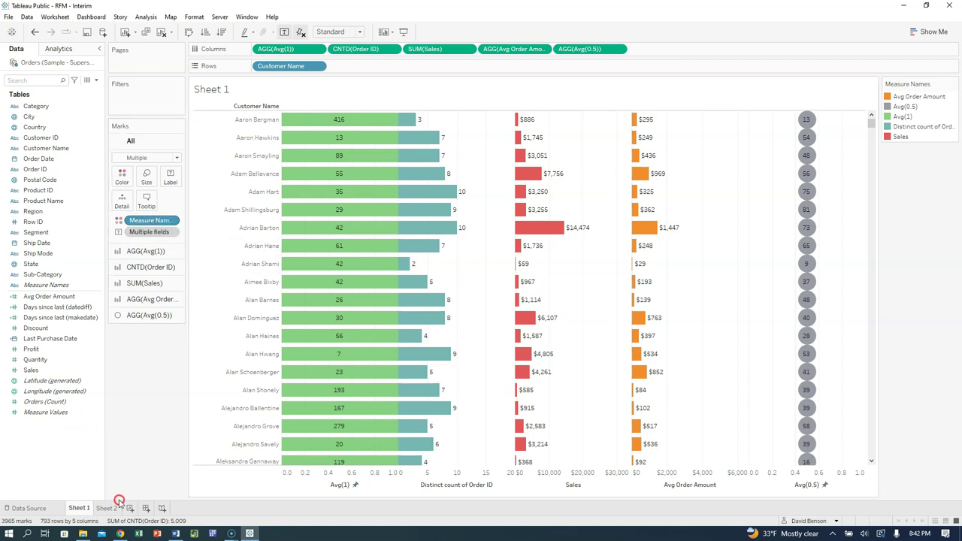
# Rename Sheet 1 to RFM and move to the empty Sheet 2
pyautogui.doubleClick(82, 507)
pyautogui.press('Return')
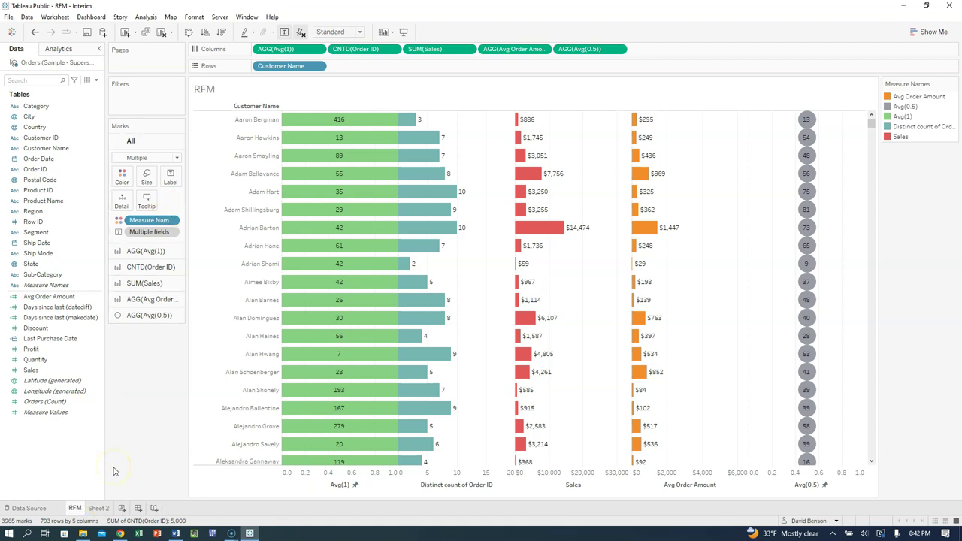
pyautogui.click(102, 508)
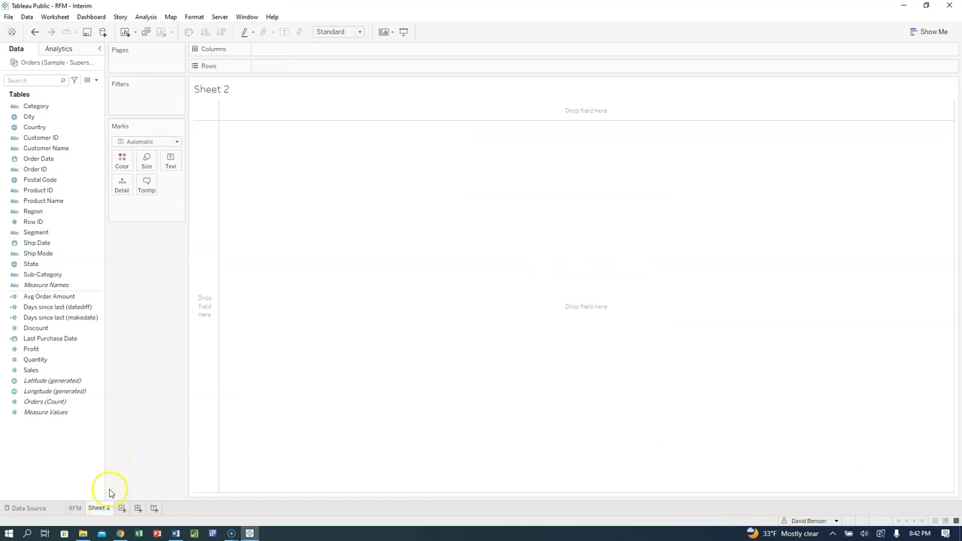
# Put Order Date by year and quarter on Columns and SUM(Sales) on Rows
pyautogui.click(43, 158)
pyautogui.moveTo(46, 159)
pyautogui.mouseDown()
pyautogui.moveTo(339, 68)
pyautogui.moveTo(335, 45)
pyautogui.mouseUp()
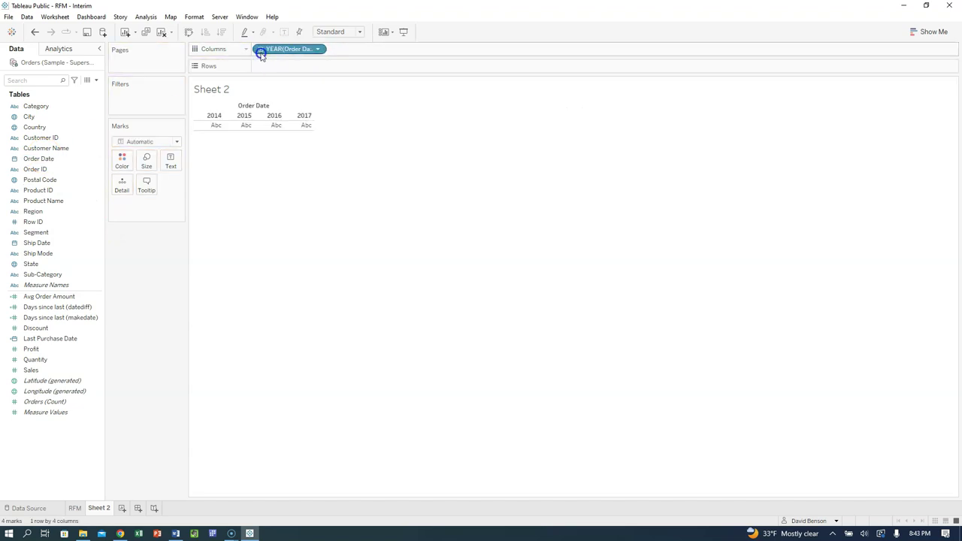
pyautogui.click(261, 50)
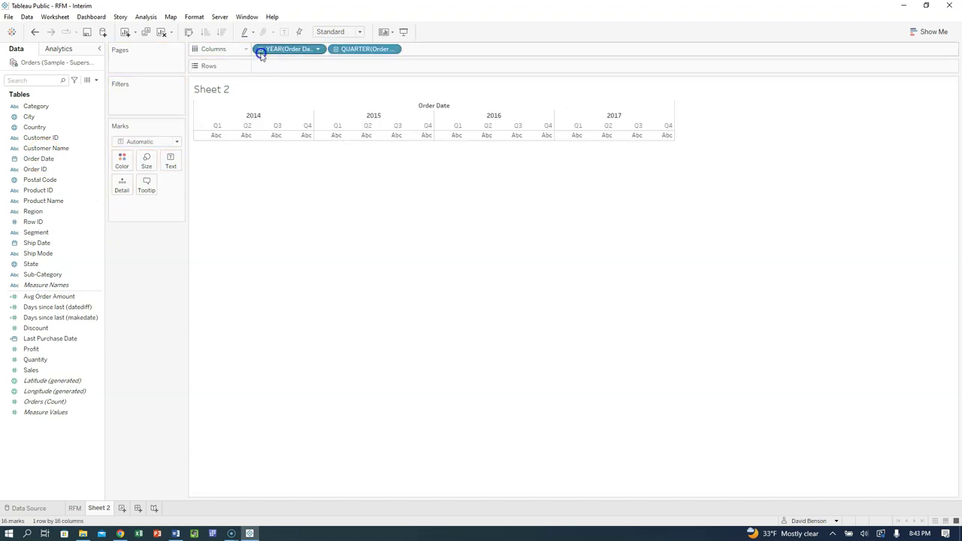
pyautogui.click(336, 49)
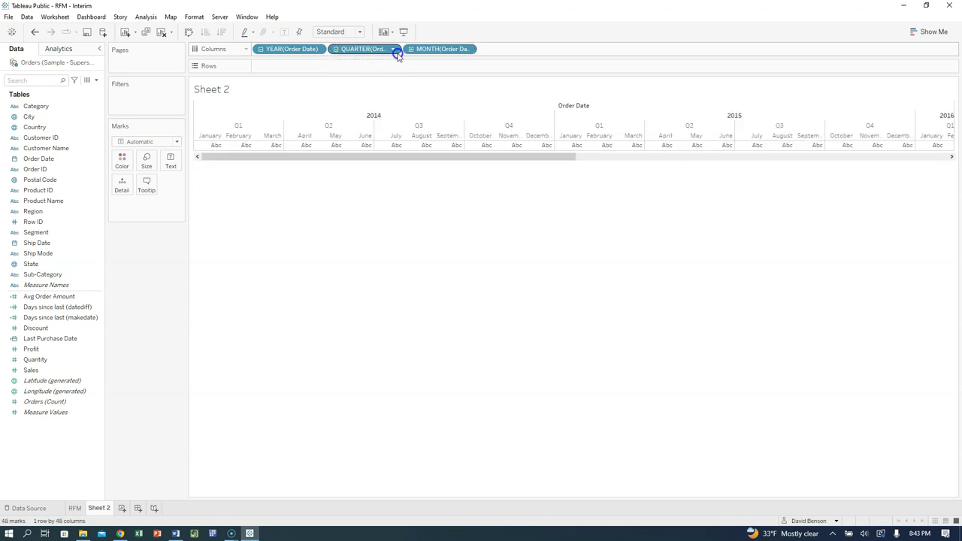
pyautogui.click(337, 49)
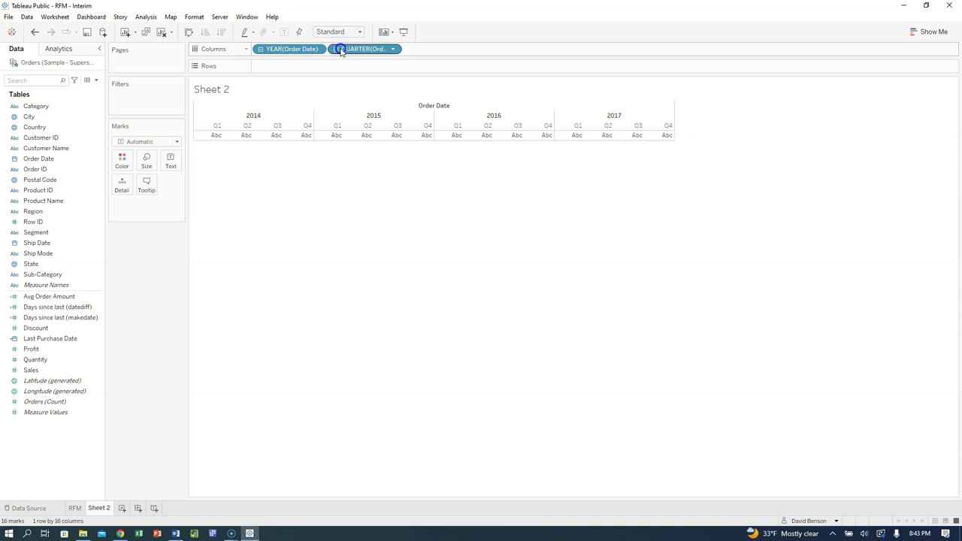
pyautogui.moveTo(46, 373)
pyautogui.mouseDown()
pyautogui.moveTo(296, 93)
pyautogui.moveTo(298, 67)
pyautogui.mouseUp()
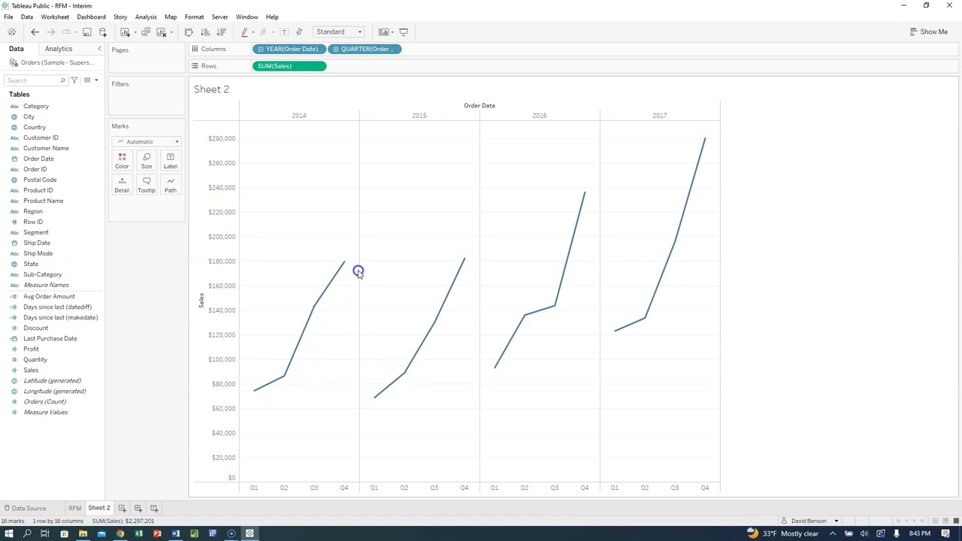
# Show the chart as side-by-side bars coloured by quarter with the Tableau 10 palette
pyautogui.click(919, 32)
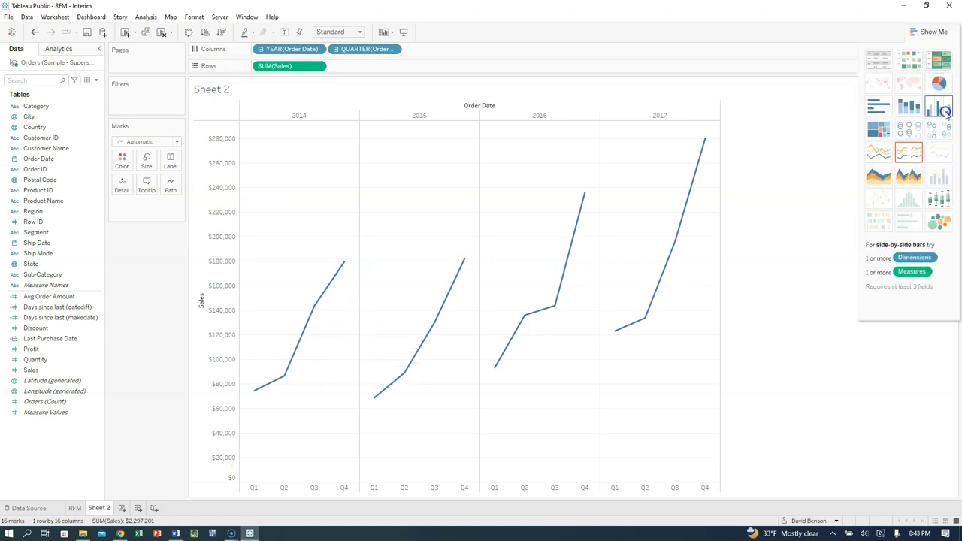
pyautogui.click(945, 112)
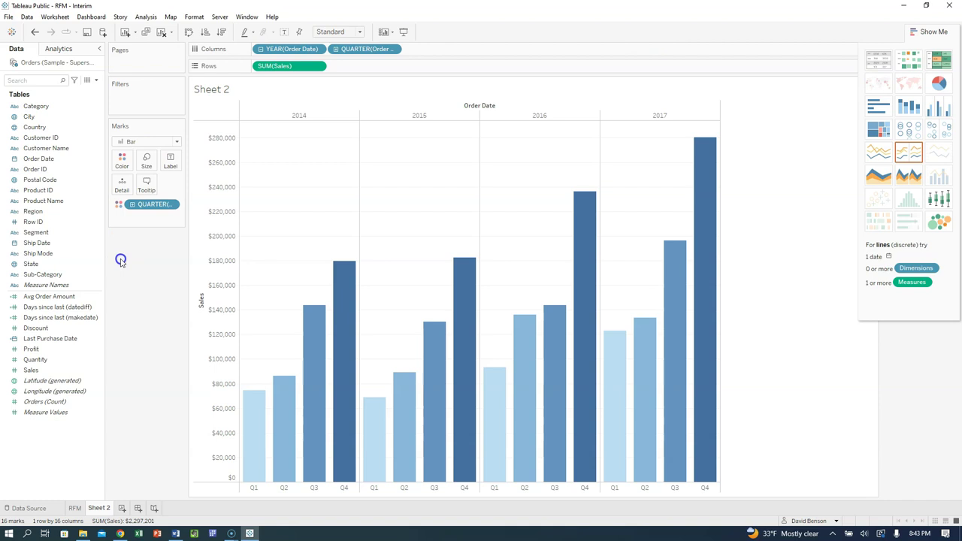
pyautogui.click(121, 159)
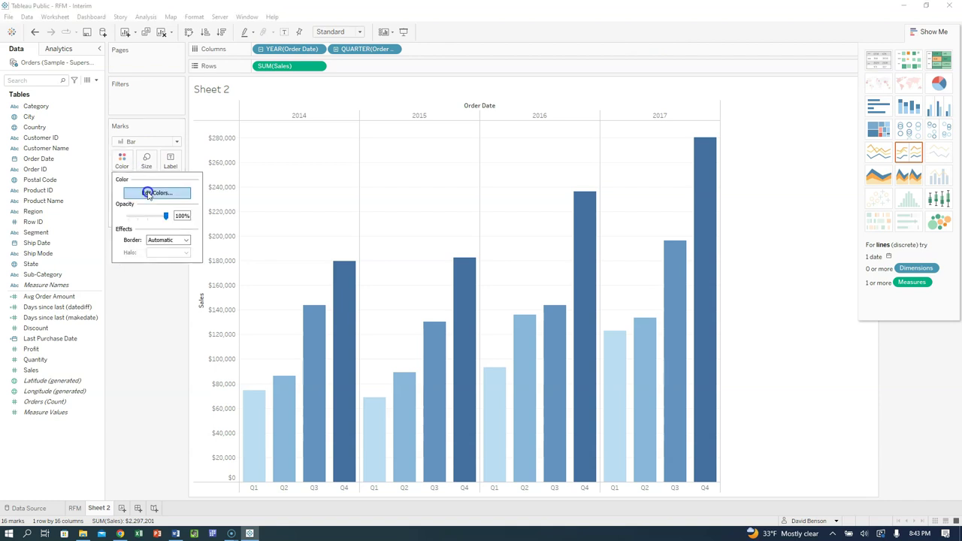
pyautogui.click(154, 193)
pyautogui.click(498, 183)
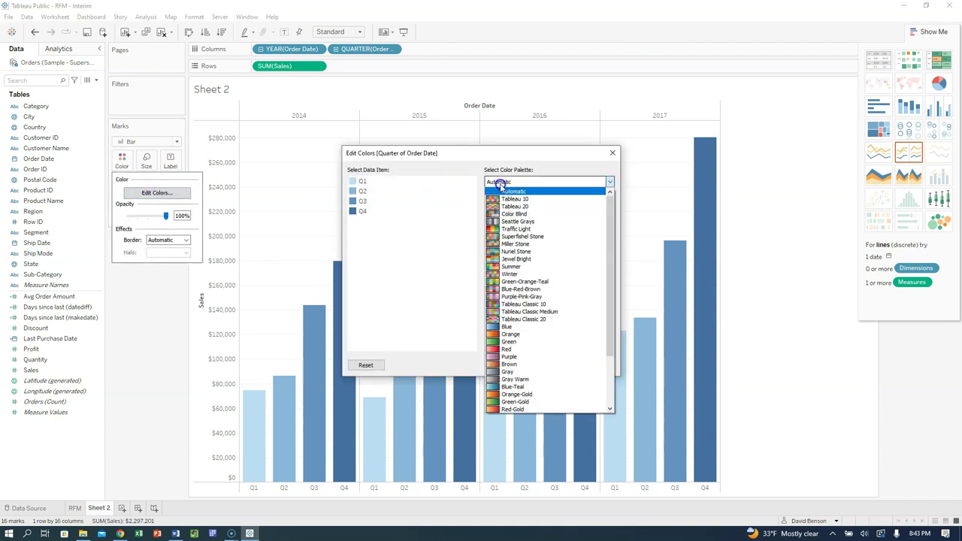
pyautogui.click(505, 194)
pyautogui.click(514, 364)
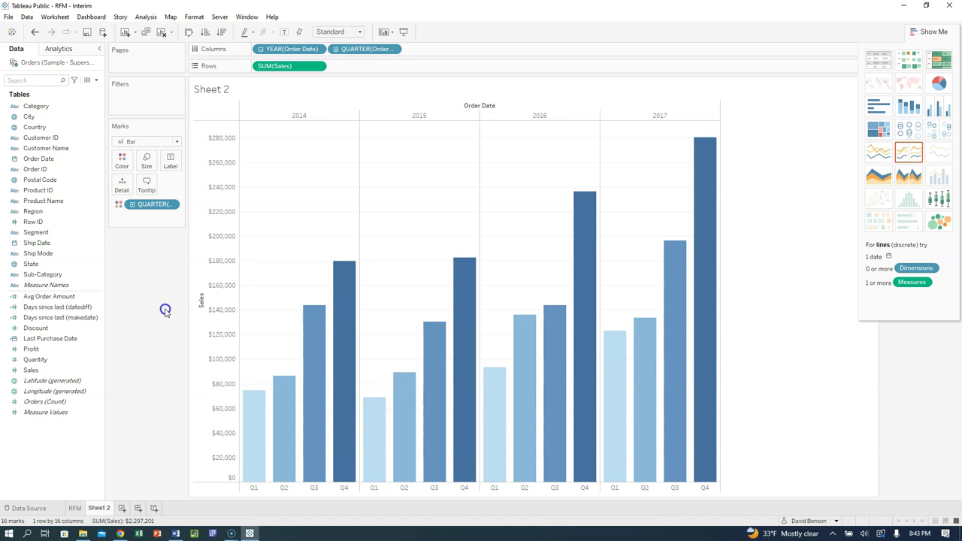
# Drop a Constant Line on the whole table at a value of 100000
pyautogui.click(68, 48)
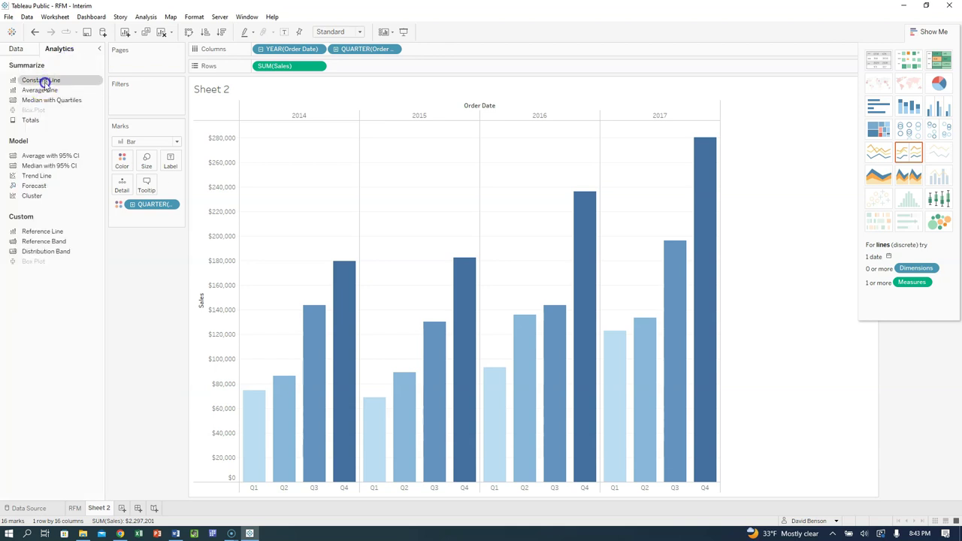
pyautogui.moveTo(45, 82)
pyautogui.mouseDown()
pyautogui.moveTo(125, 90)
pyautogui.moveTo(289, 132)
pyautogui.moveTo(283, 124)
pyautogui.mouseUp()
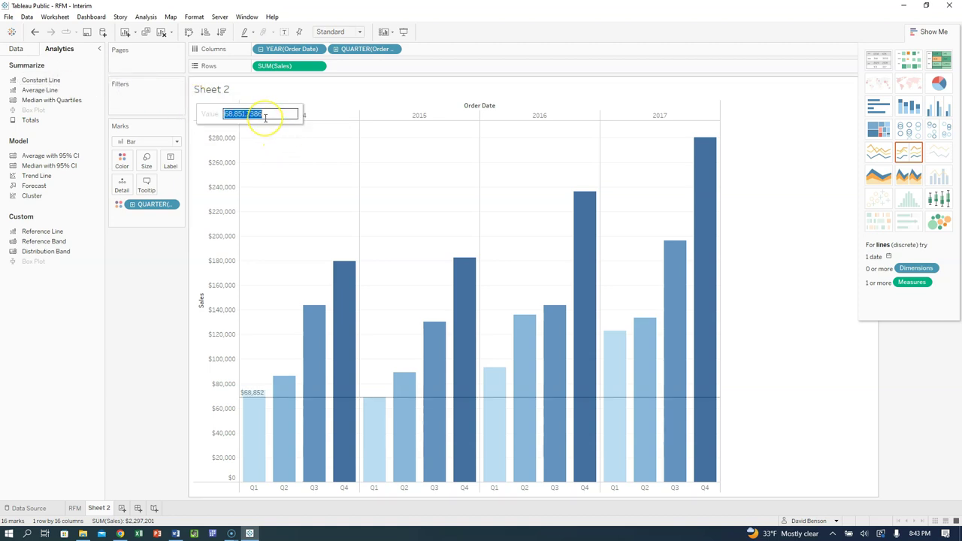
pyautogui.write('100000')
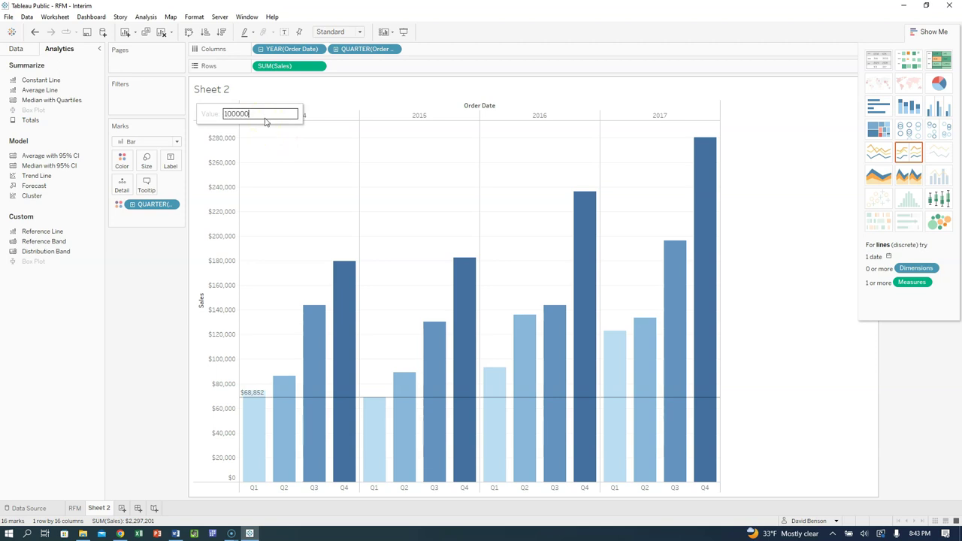
pyautogui.press('Return')
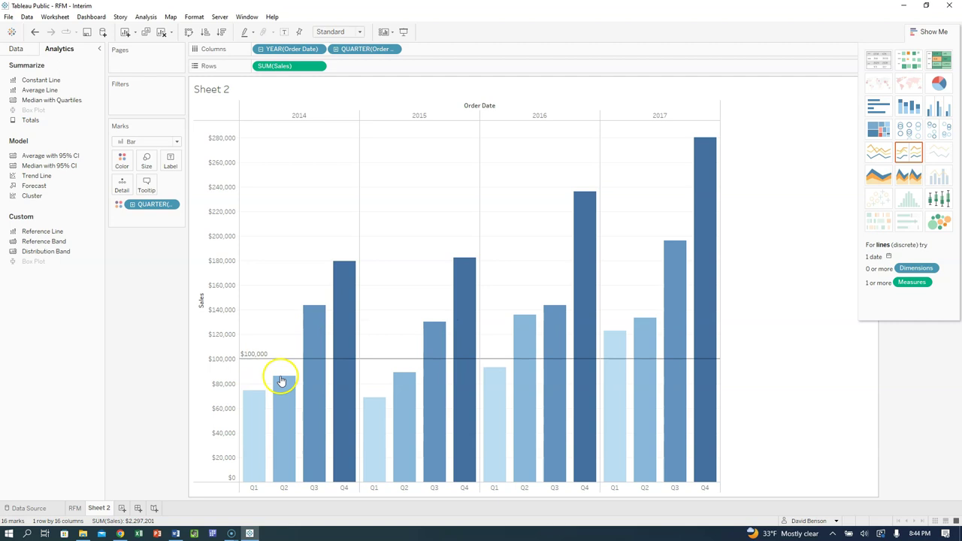
pyautogui.moveTo(285, 401)
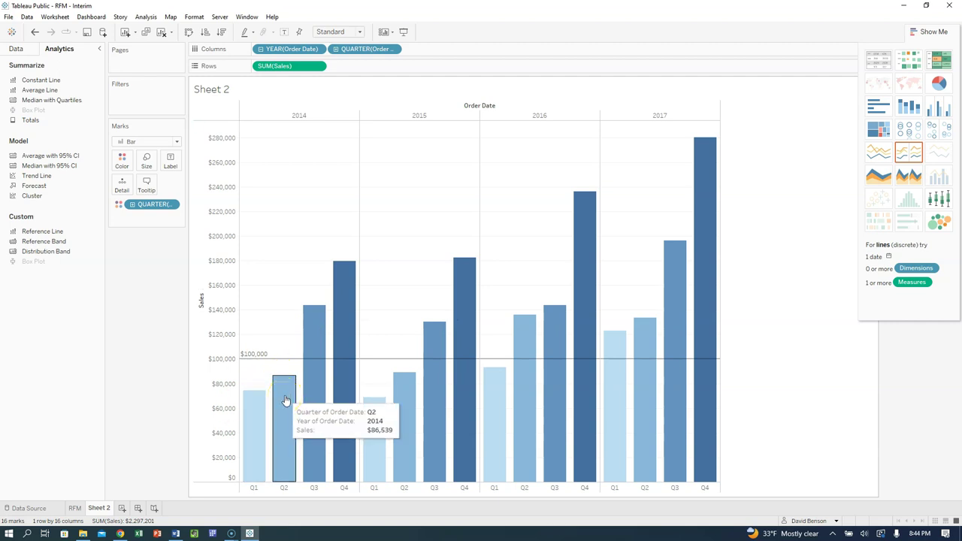
# Remove the $100,000 constant line, then add and remove a table-wide average line
pyautogui.click(284, 358)
pyautogui.moveTo(284, 358); pyautogui.dragTo(21, 338)
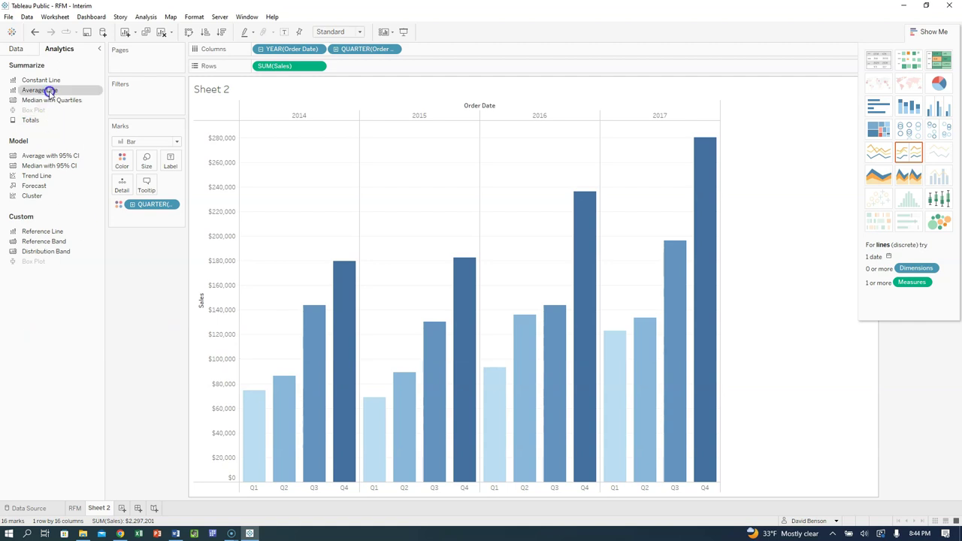
pyautogui.moveTo(50, 91); pyautogui.dragTo(279, 123)
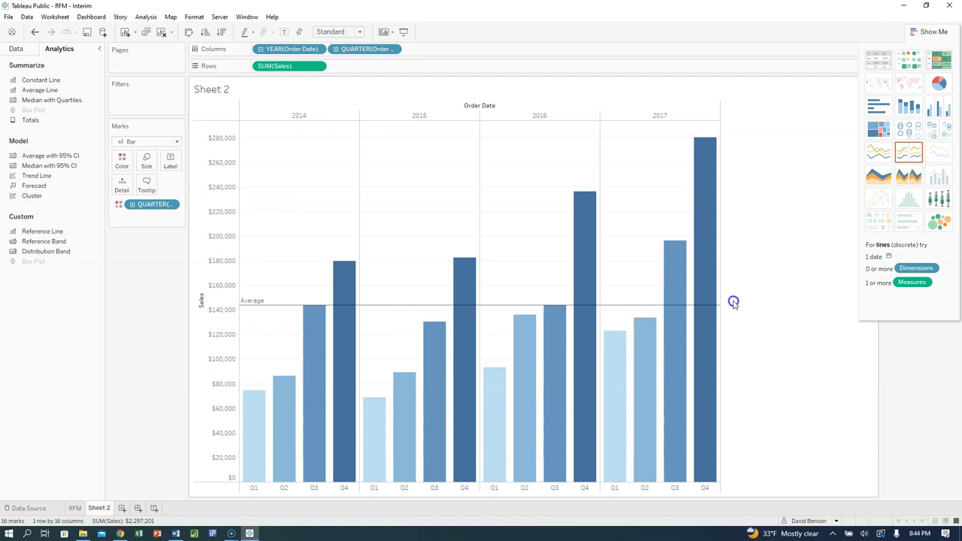
pyautogui.moveTo(255, 305); pyautogui.dragTo(11, 309)
# Add per-year pane average lines, then drag them off the chart
pyautogui.moveTo(36, 90); pyautogui.dragTo(318, 124)
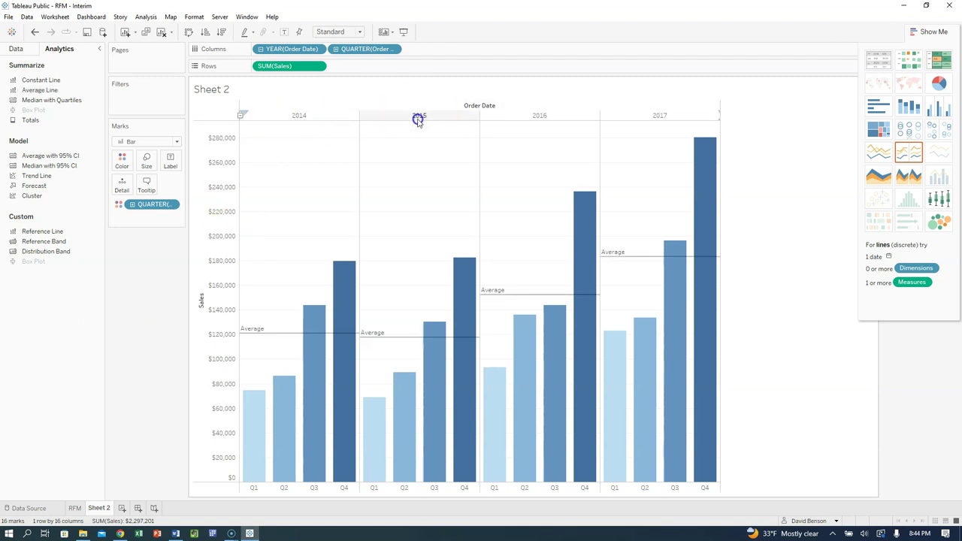
pyautogui.click(332, 166)
pyautogui.moveTo(383, 335)
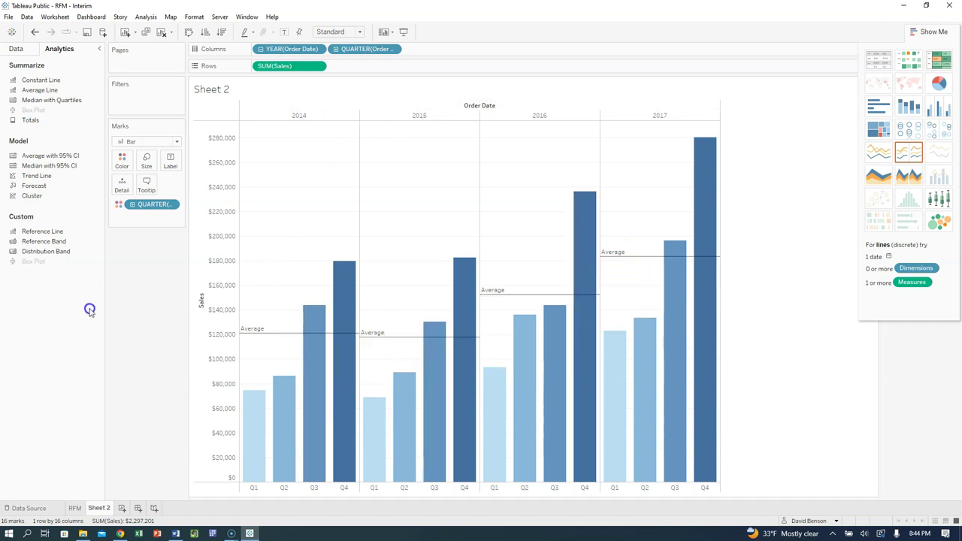
pyautogui.click(238, 359)
pyautogui.click(247, 344)
pyautogui.moveTo(244, 332); pyautogui.dragTo(30, 333)
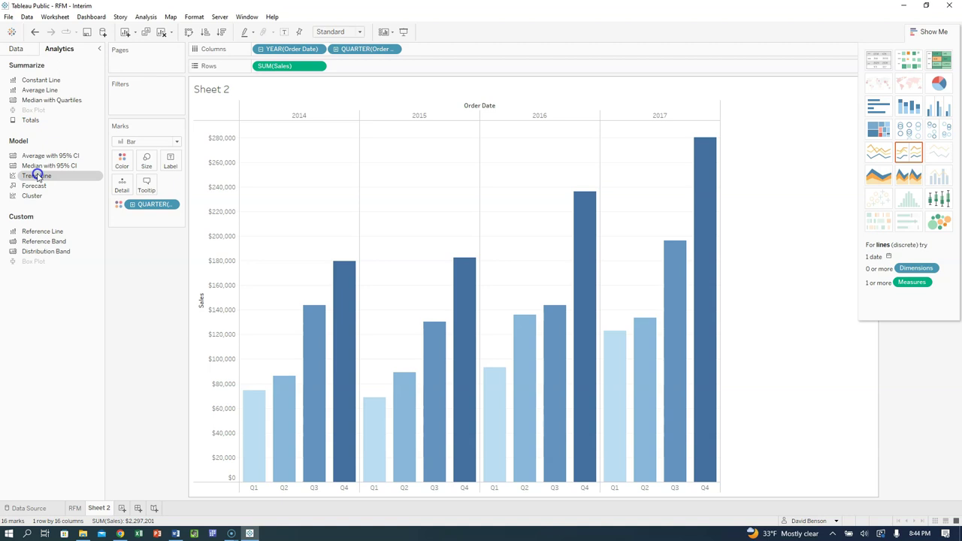
# Drop a Linear trend line onto the bars so each year's Q1–Q4 sales show a trend
pyautogui.moveTo(37, 177)
pyautogui.mouseDown()
pyautogui.moveTo(199, 157)
pyautogui.moveTo(288, 114)
pyautogui.mouseUp()
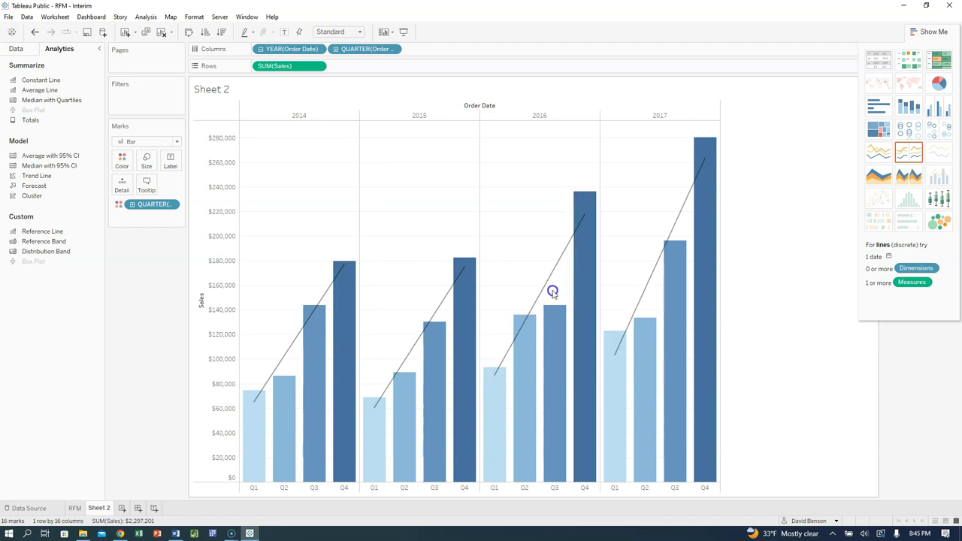
pyautogui.click(289, 239)
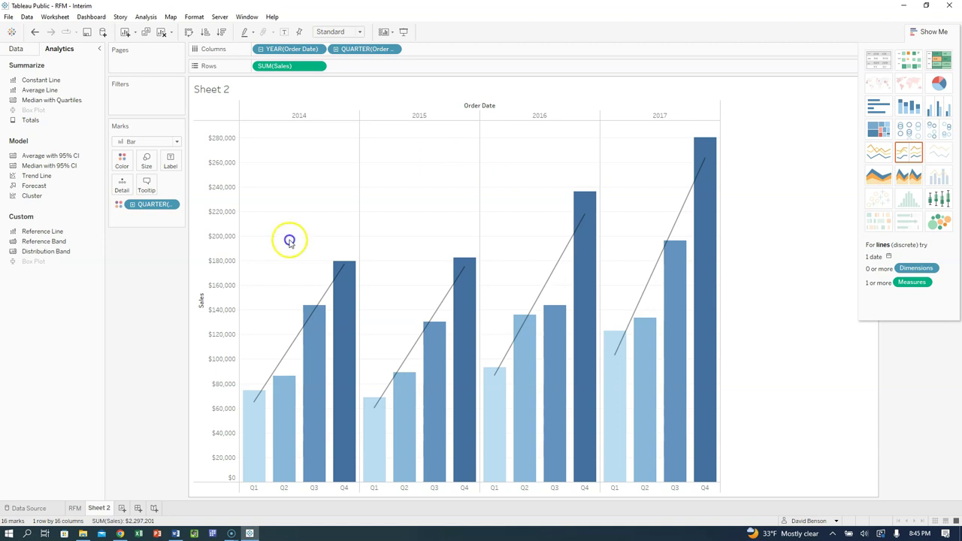
pyautogui.click(193, 435)
pyautogui.click(97, 463)
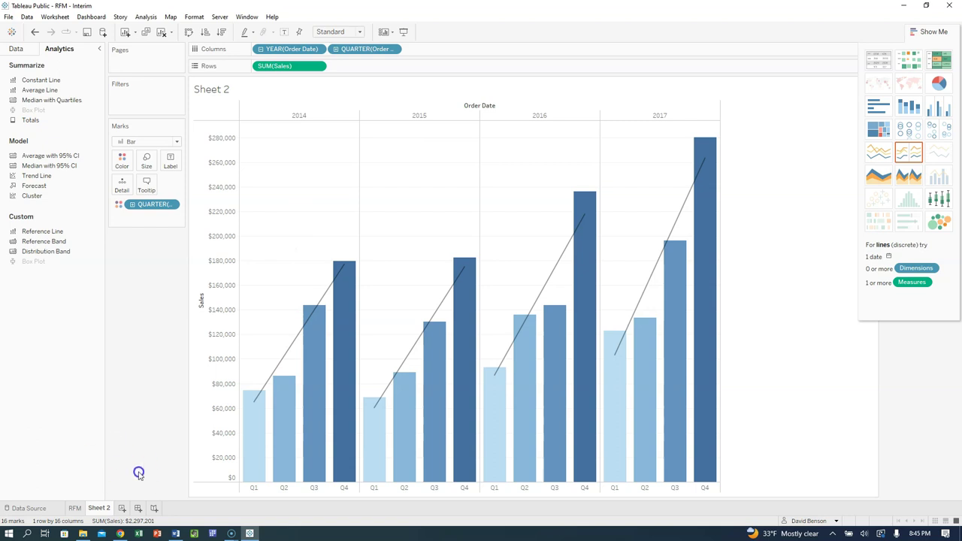
pyautogui.moveTo(343, 268)
pyautogui.moveTo(75, 511)
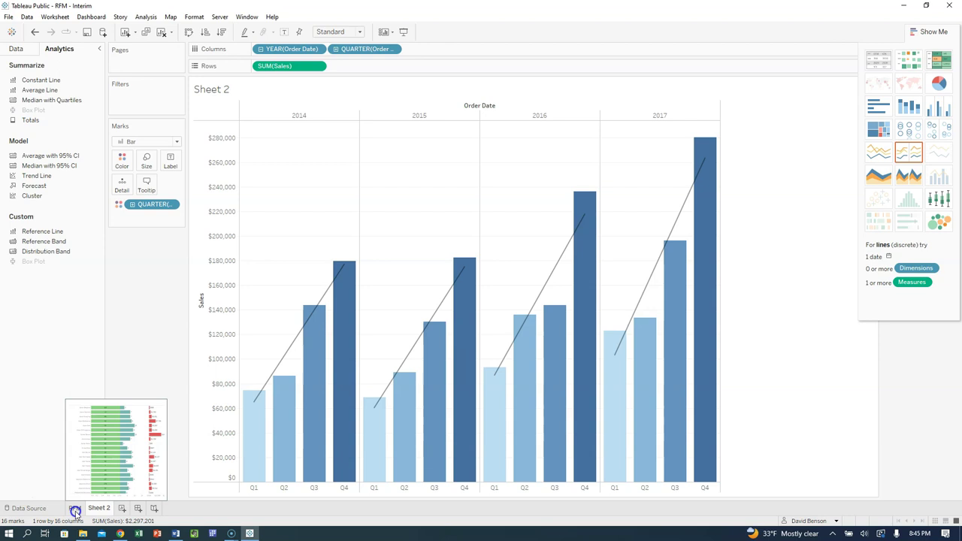
# On the RFM sheet, add constant reference lines on the Avg(1) and order-count axes
pyautogui.click(75, 510)
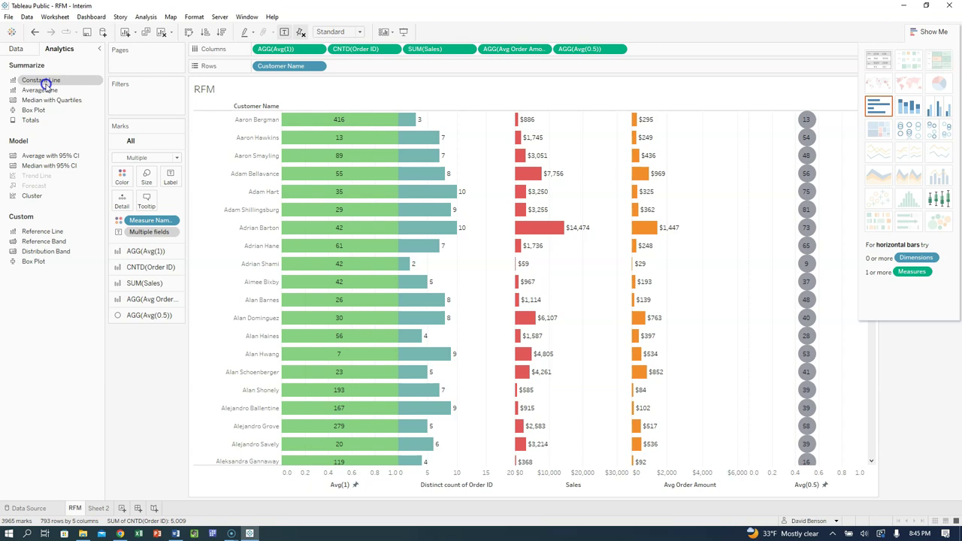
pyautogui.moveTo(45, 80); pyautogui.dragTo(283, 154)
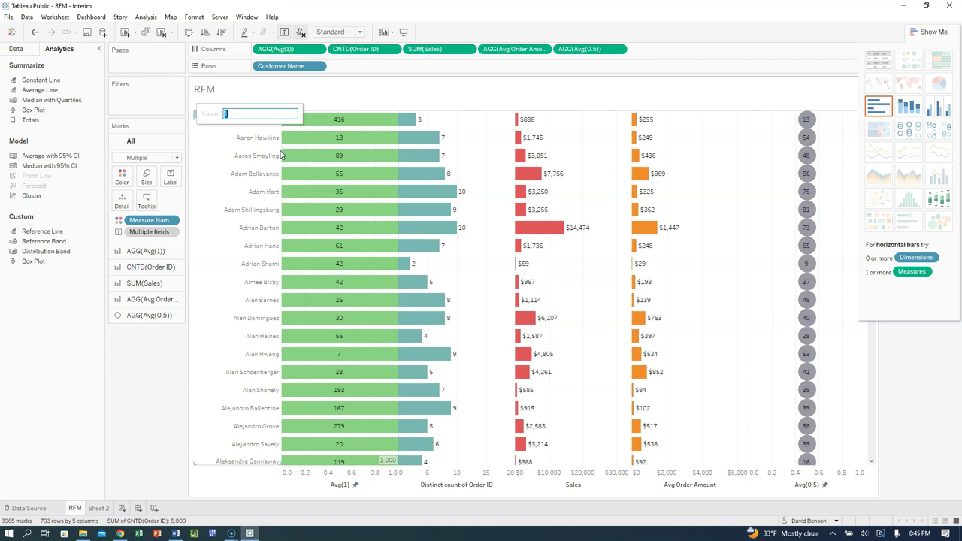
pyautogui.press('Return')
pyautogui.click(278, 153)
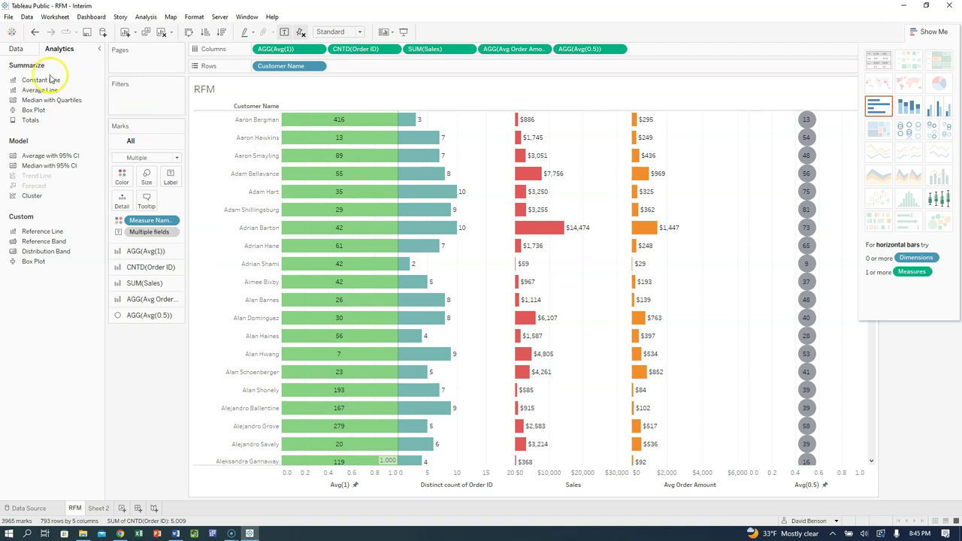
pyautogui.moveTo(40, 80); pyautogui.dragTo(299, 173)
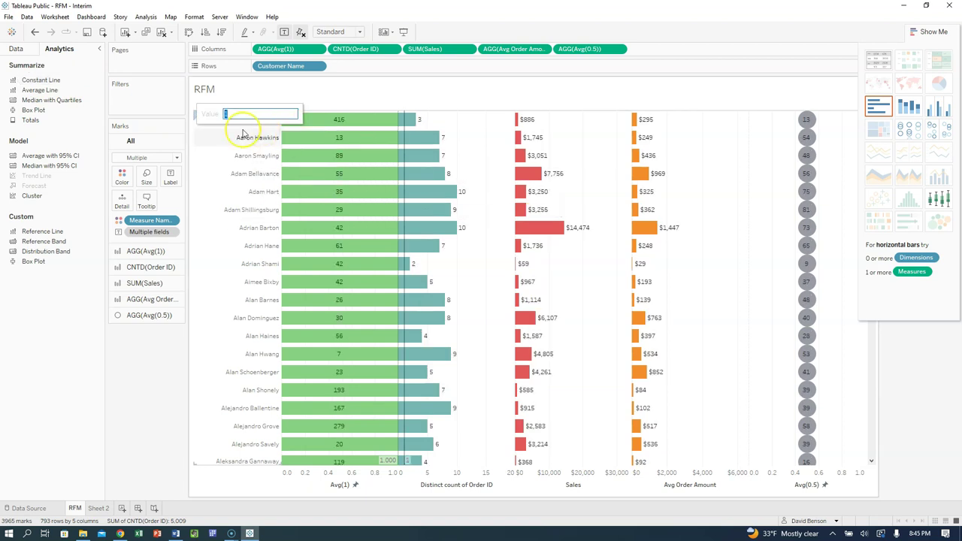
pyautogui.press('Return')
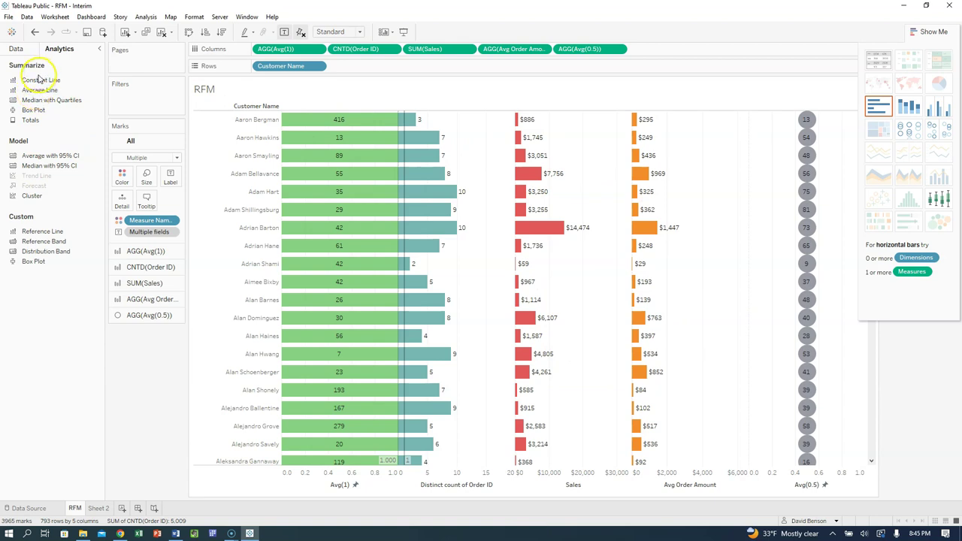
# Add two more constant reference lines with the value set to 0
pyautogui.moveTo(34, 79); pyautogui.dragTo(276, 179)
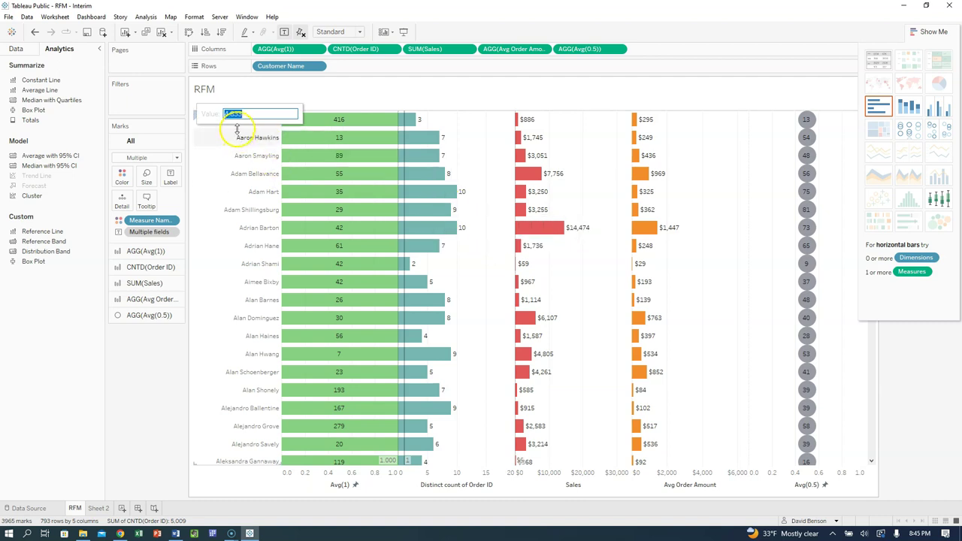
pyautogui.click(237, 126)
pyautogui.write('0')
pyautogui.press('Return')
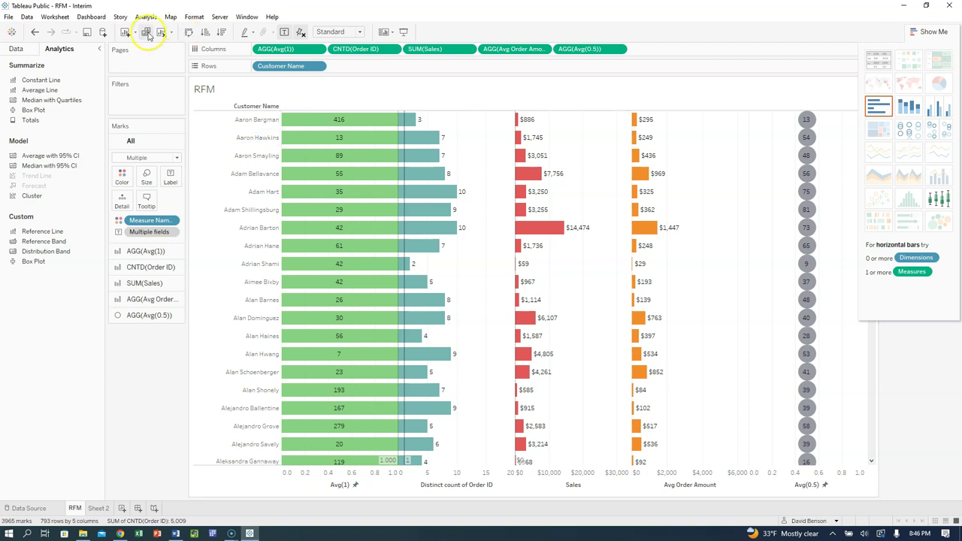
pyautogui.moveTo(65, 83); pyautogui.dragTo(287, 200)
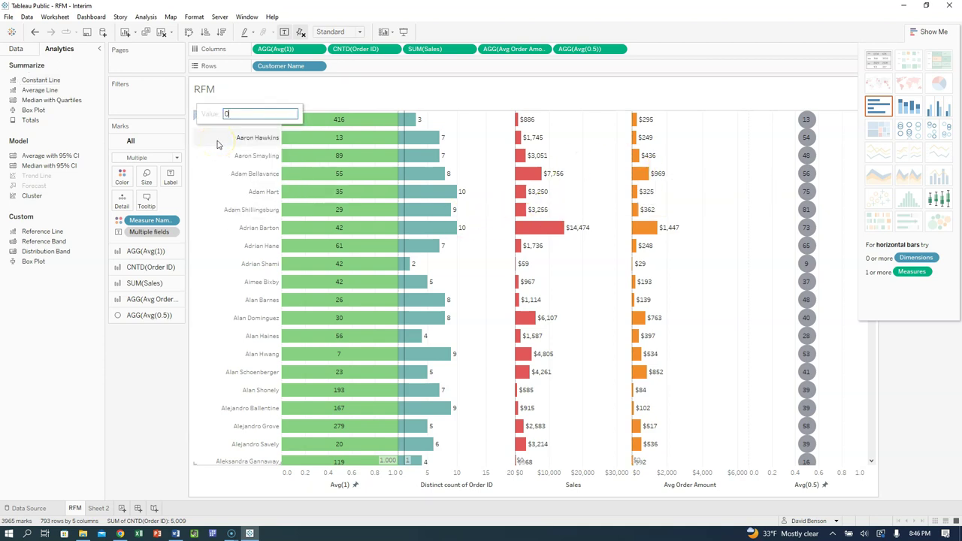
pyautogui.press('Return')
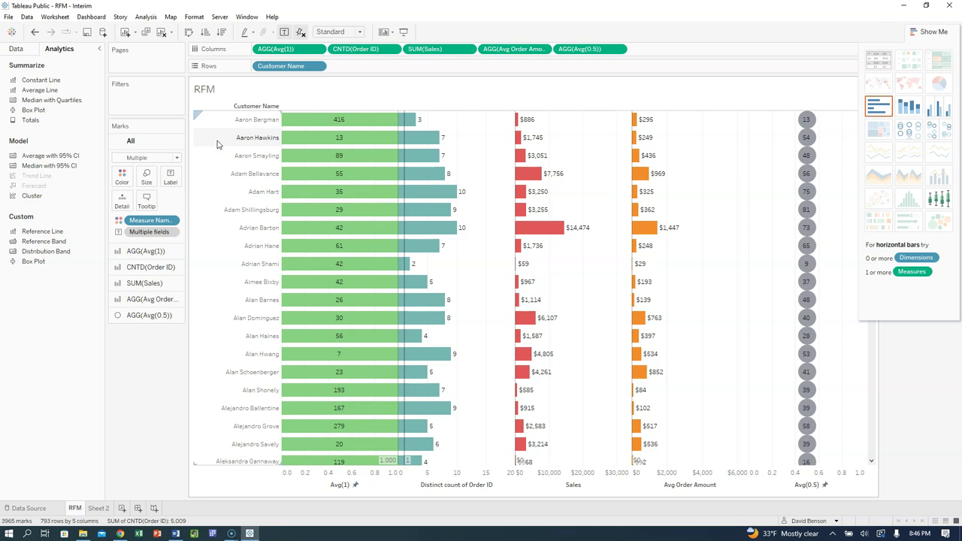
# Set one reference line's Label and Tooltip to None
pyautogui.rightClick(405, 256)
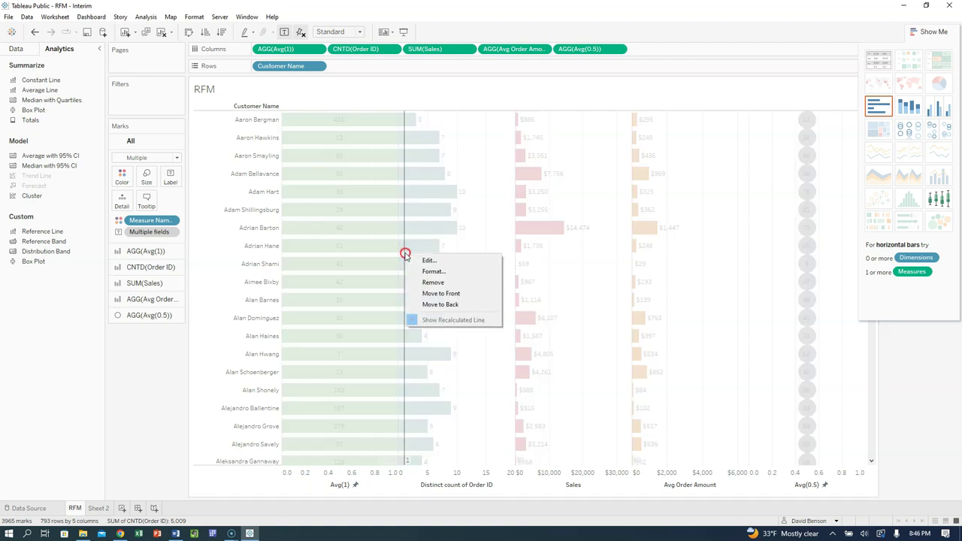
pyautogui.click(421, 260)
pyautogui.click(436, 232)
pyautogui.click(435, 241)
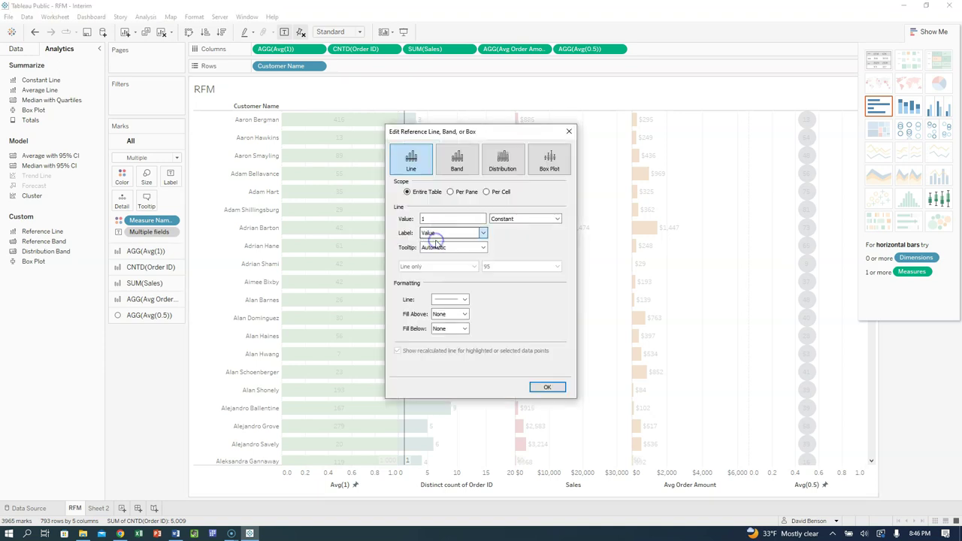
pyautogui.click(435, 248)
pyautogui.click(430, 256)
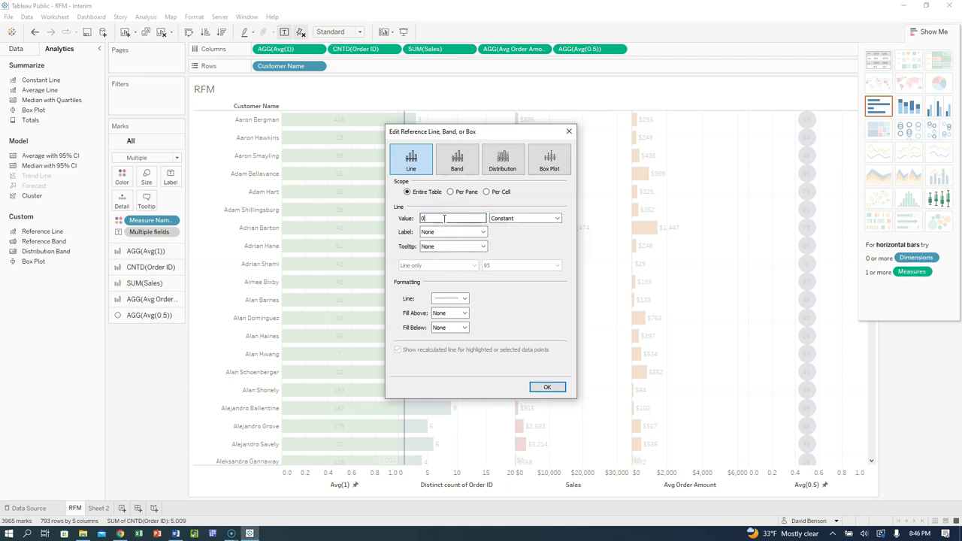
pyautogui.press('Return')
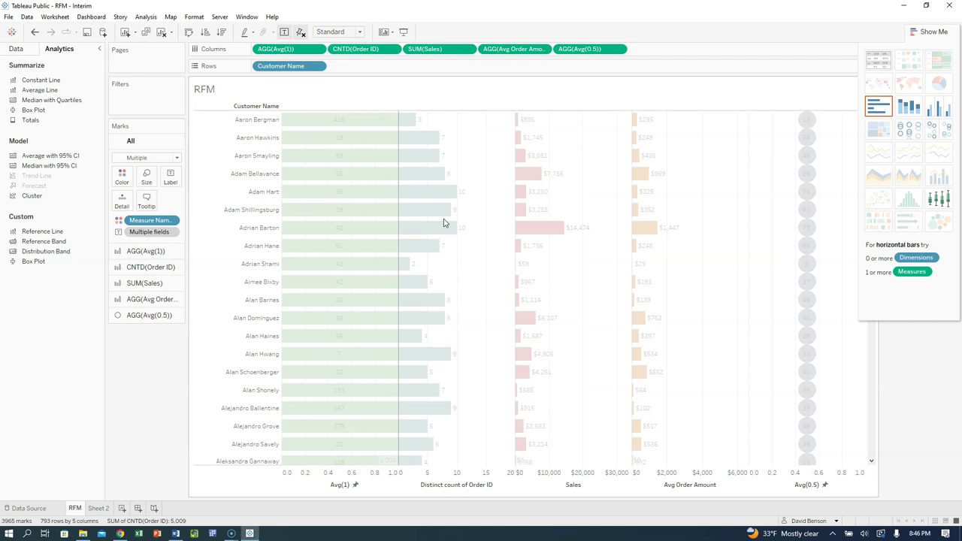
# Give another reference line the thickest width and a black colour
pyautogui.rightClick(399, 202)
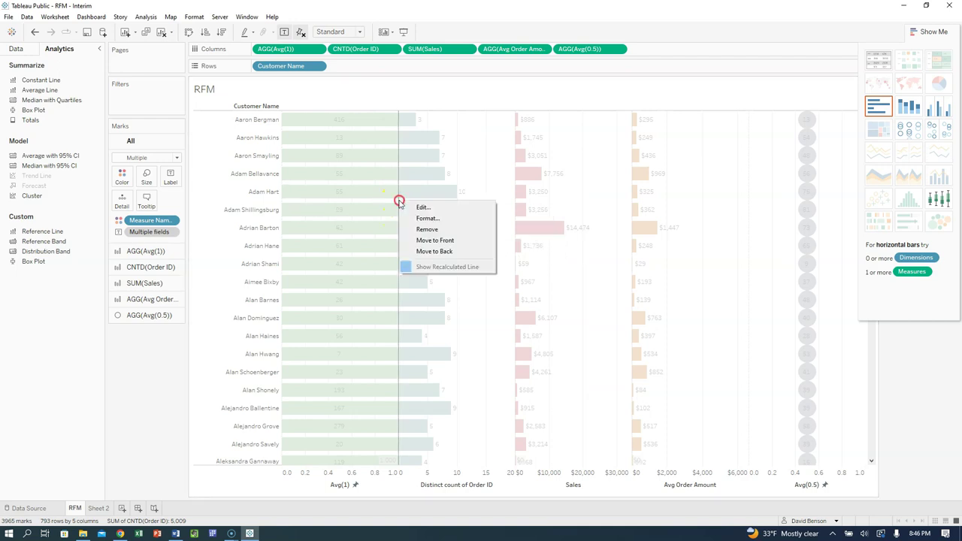
pyautogui.click(418, 208)
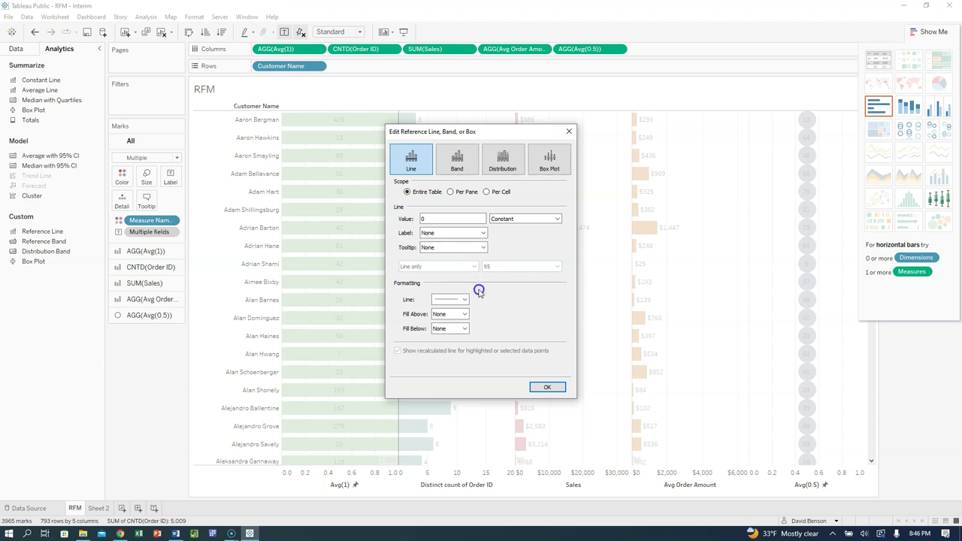
pyautogui.click(465, 298)
pyautogui.click(500, 365)
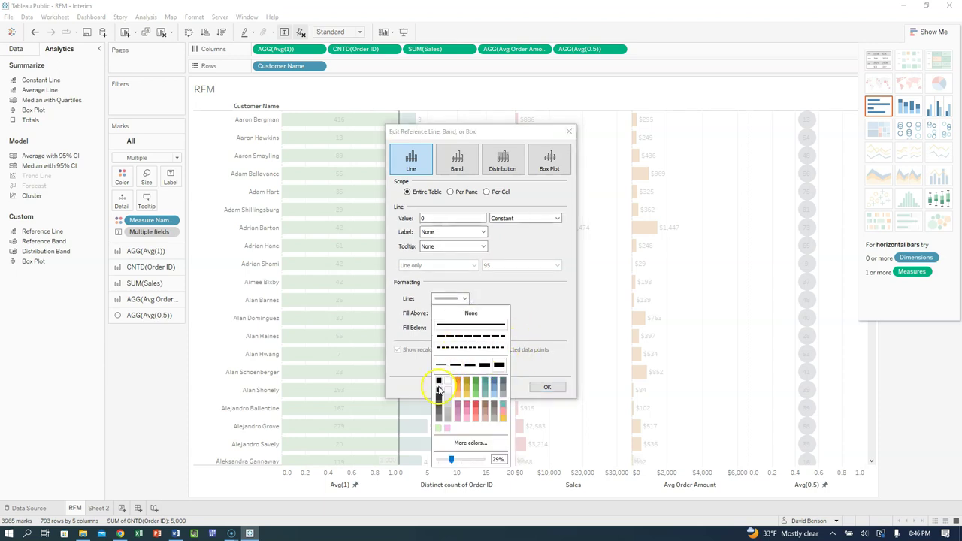
pyautogui.click(439, 388)
pyautogui.click(544, 388)
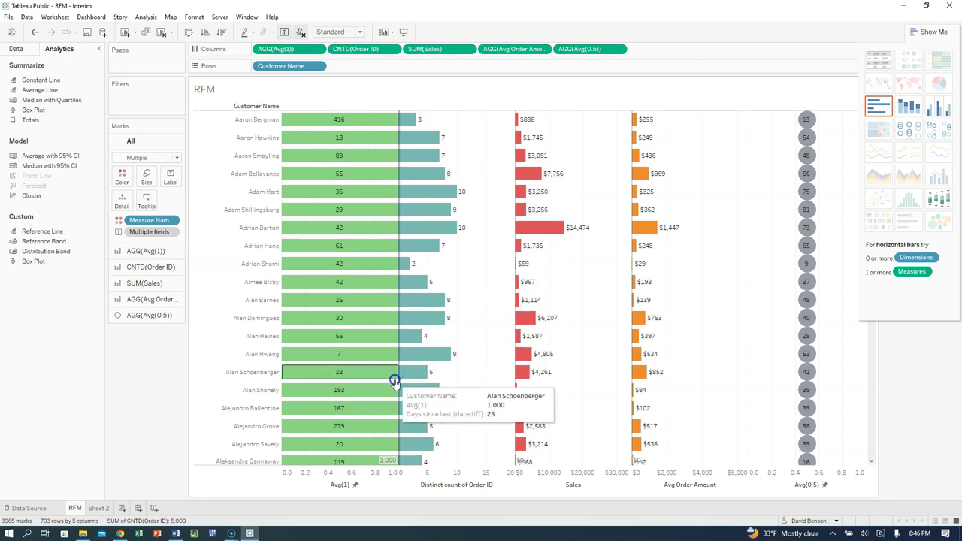
# Give the other reference line a thicker line width
pyautogui.rightClick(401, 186)
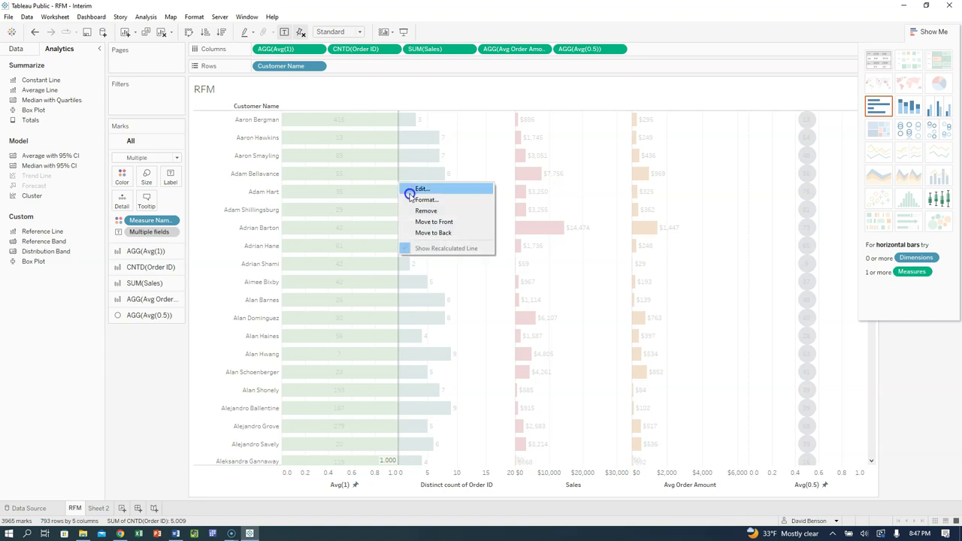
pyautogui.click(409, 193)
pyautogui.click(464, 299)
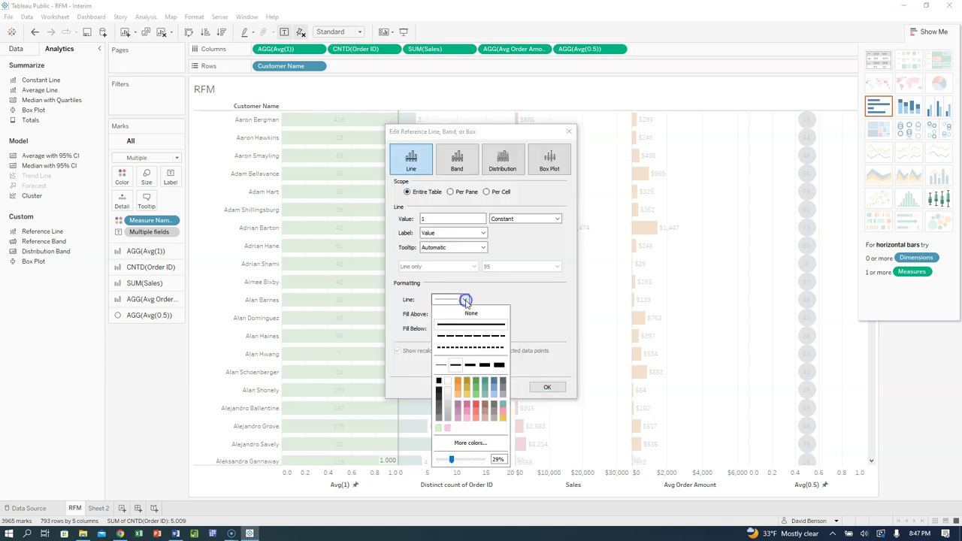
pyautogui.click(485, 364)
pyautogui.click(534, 286)
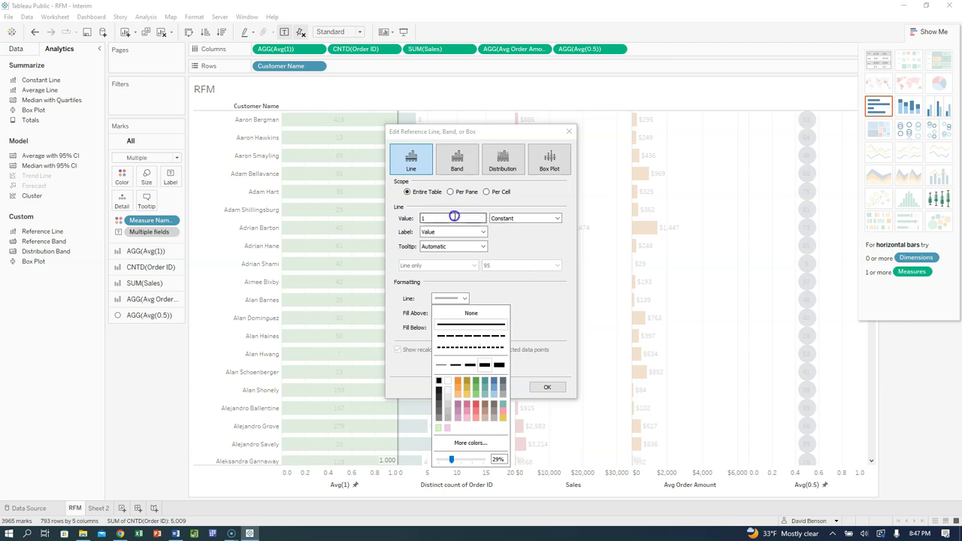
pyautogui.click(454, 216)
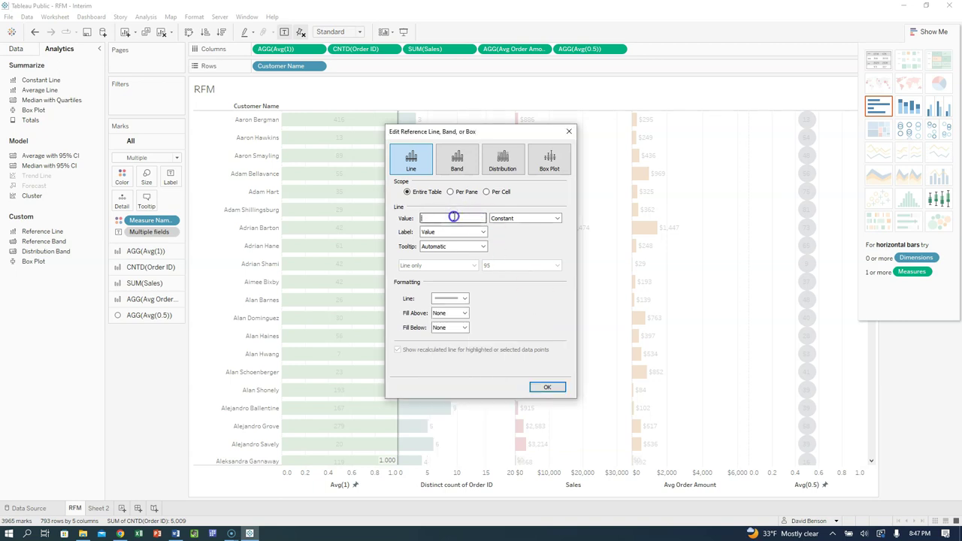
pyautogui.press('Return')
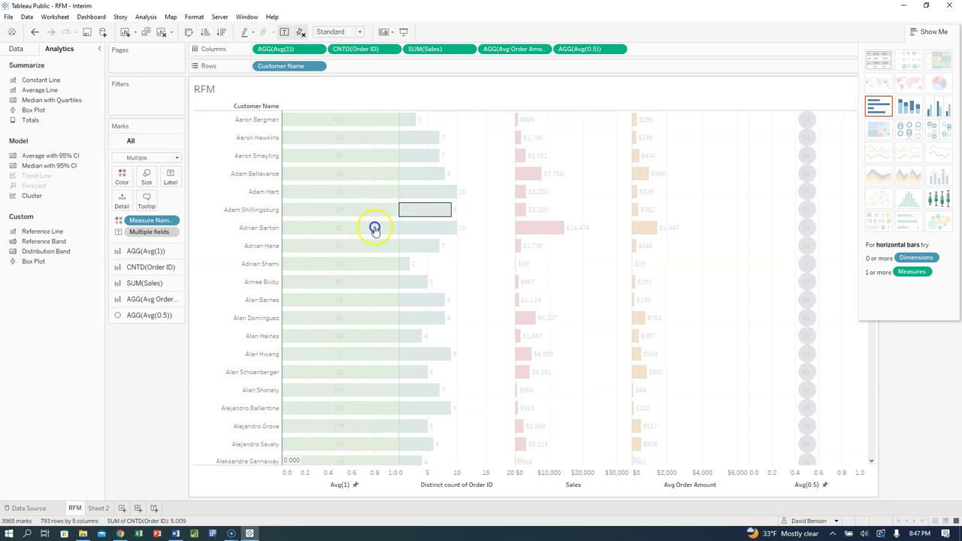
# Edit the zero reference line to have no label, no tooltip and a heavier line weight
pyautogui.rightClick(282, 199)
pyautogui.click(300, 207)
pyautogui.click(463, 233)
pyautogui.click(444, 245)
pyautogui.click(443, 247)
pyautogui.click(434, 259)
pyautogui.click(459, 299)
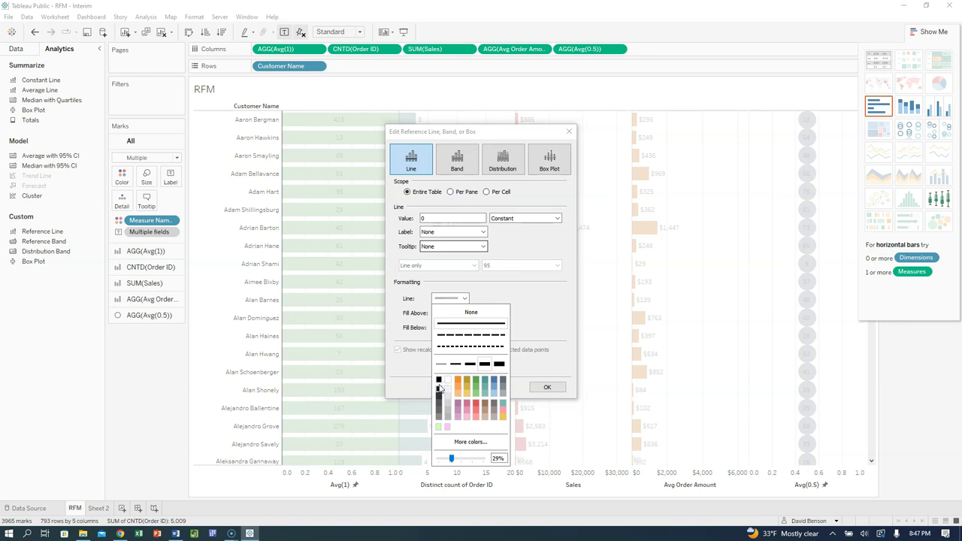
pyautogui.click(483, 364)
pyautogui.click(553, 387)
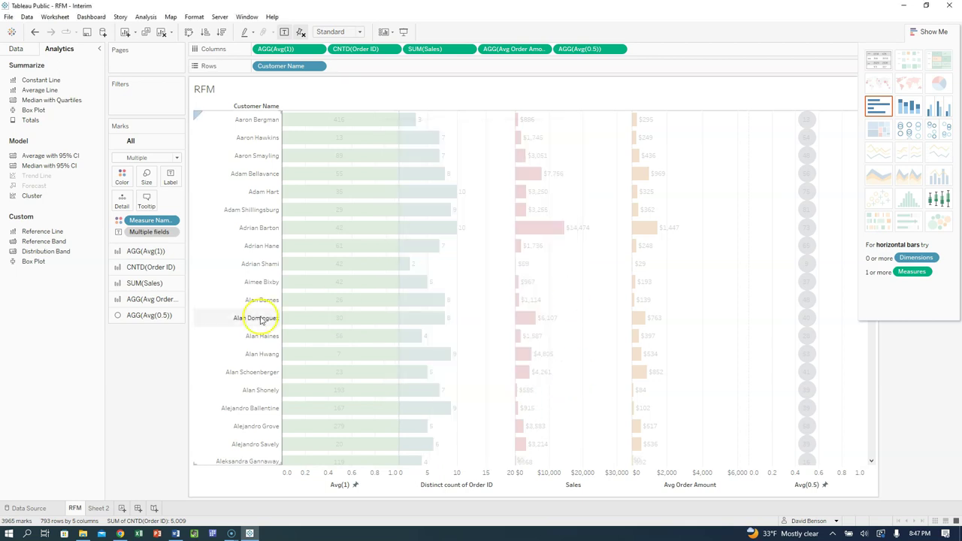
pyautogui.click(223, 333)
pyautogui.press('Escape')
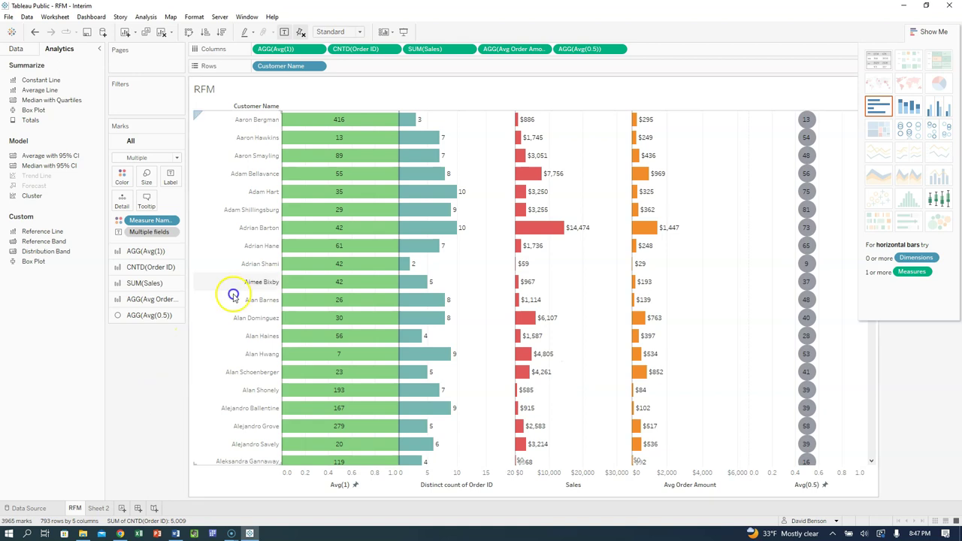
# Format the recency zero line with a thicker weight and slightly higher opacity
pyautogui.rightClick(283, 222)
pyautogui.click(309, 237)
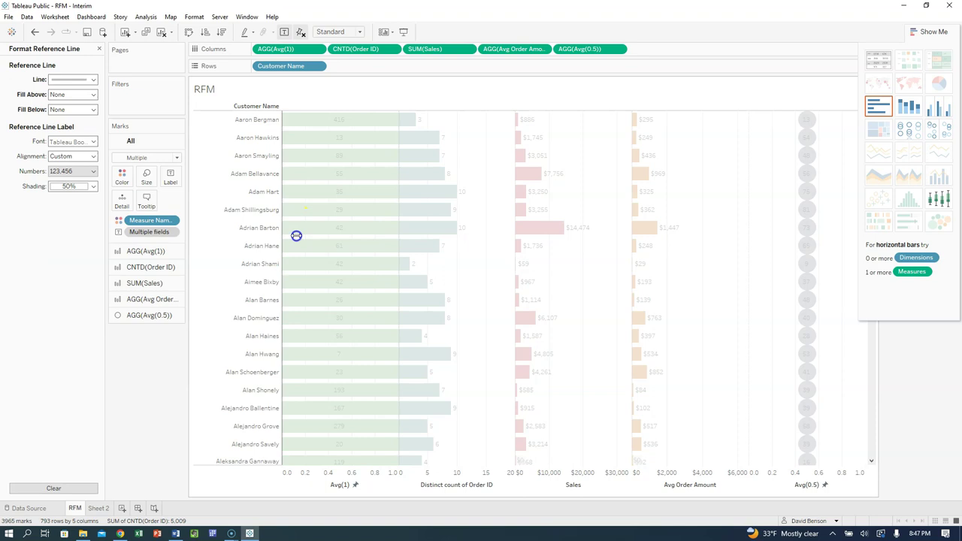
pyautogui.click(90, 80)
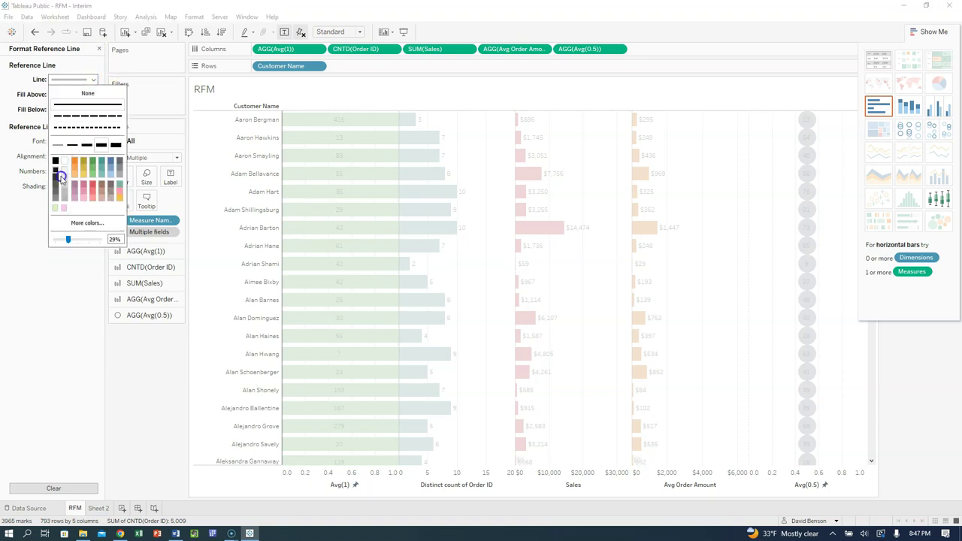
pyautogui.click(100, 144)
pyautogui.click(69, 240)
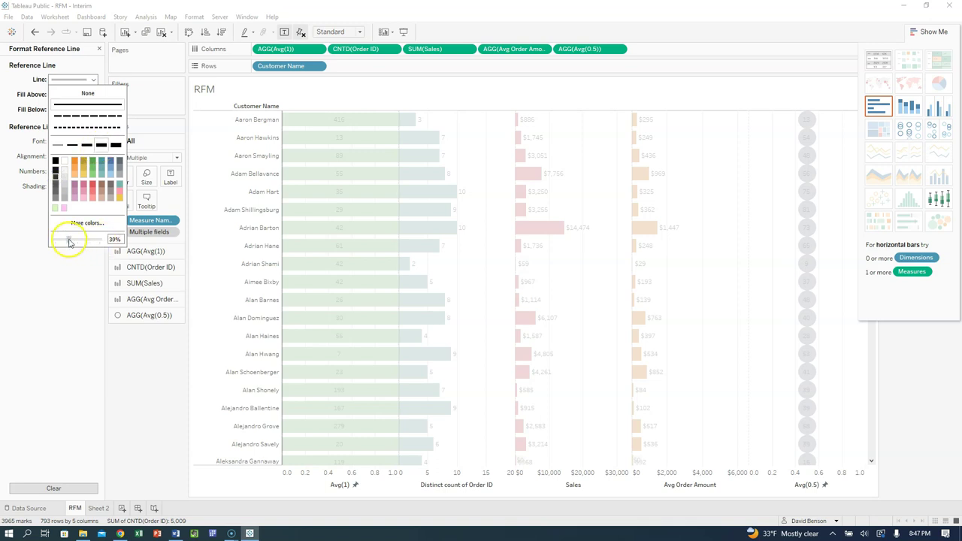
pyautogui.click(150, 343)
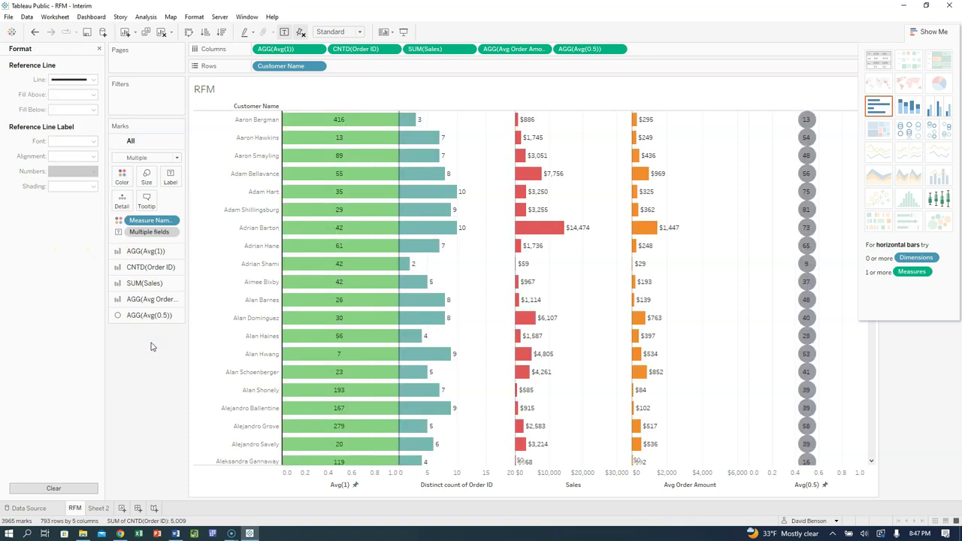
pyautogui.moveTo(385, 158)
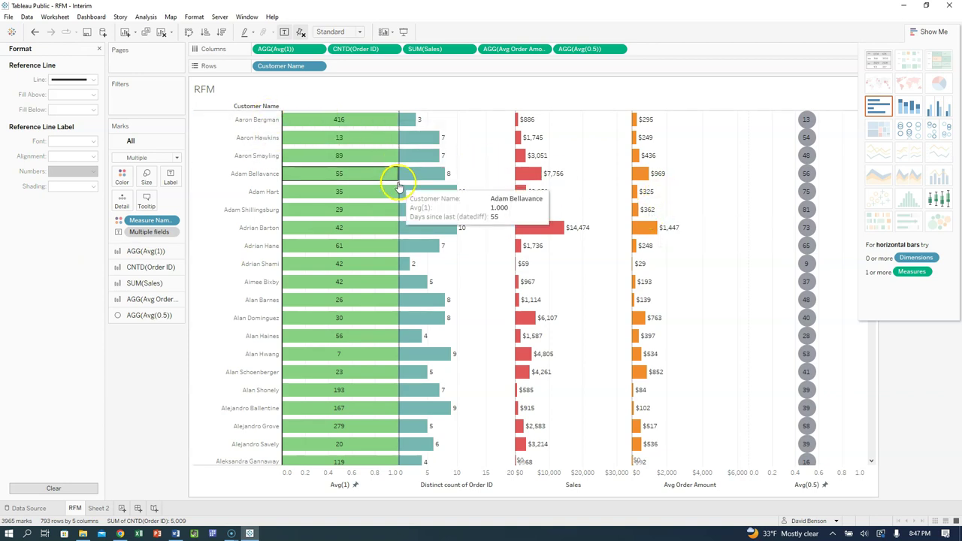
# Format the order-count zero line as a thicker, black, fully opaque line
pyautogui.rightClick(399, 186)
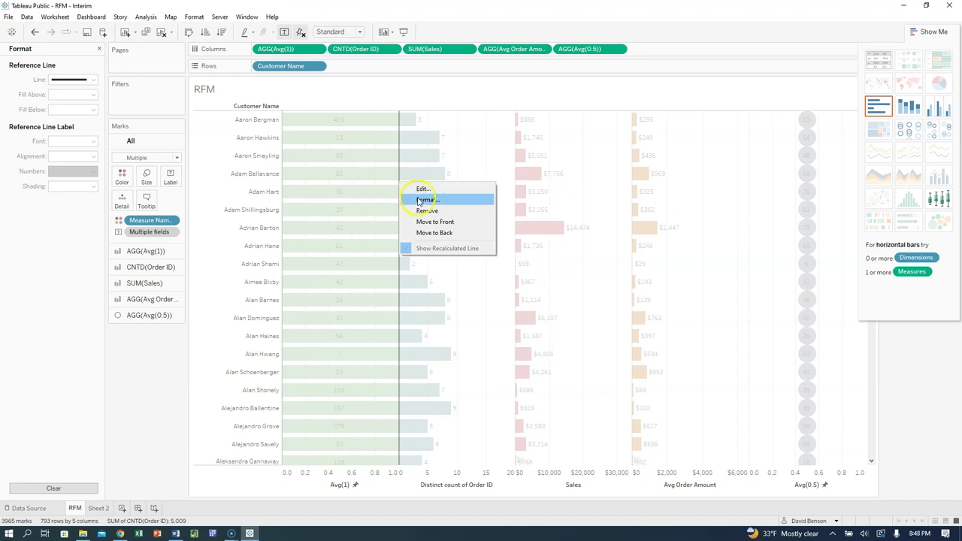
pyautogui.click(418, 201)
pyautogui.click(93, 79)
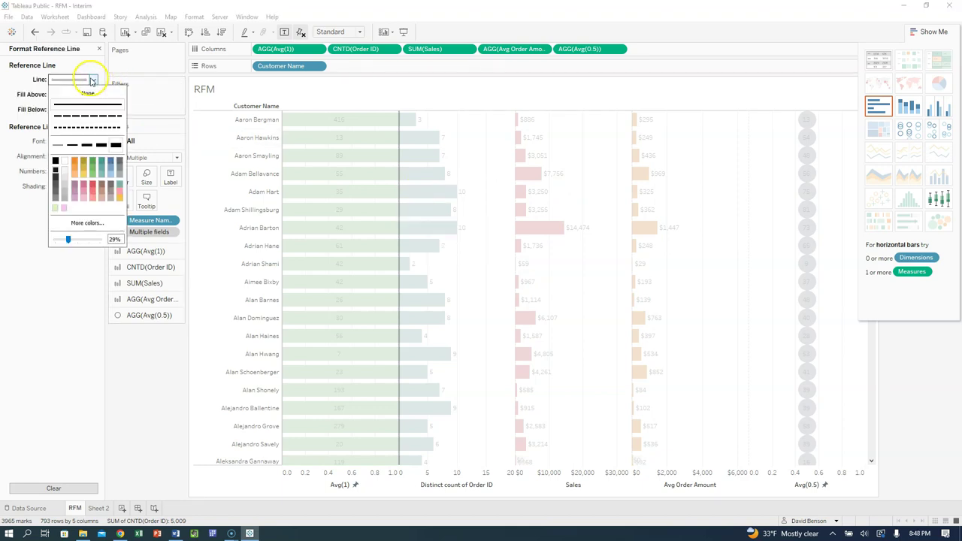
pyautogui.click(102, 143)
pyautogui.click(55, 163)
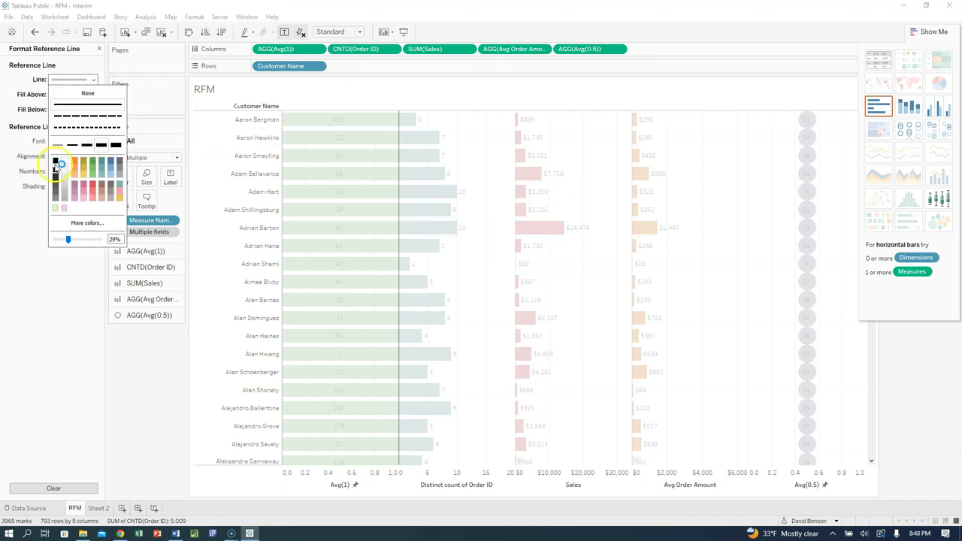
pyautogui.click(98, 218)
pyautogui.click(71, 240)
pyautogui.moveTo(69, 241); pyautogui.dragTo(105, 241)
pyautogui.click(83, 276)
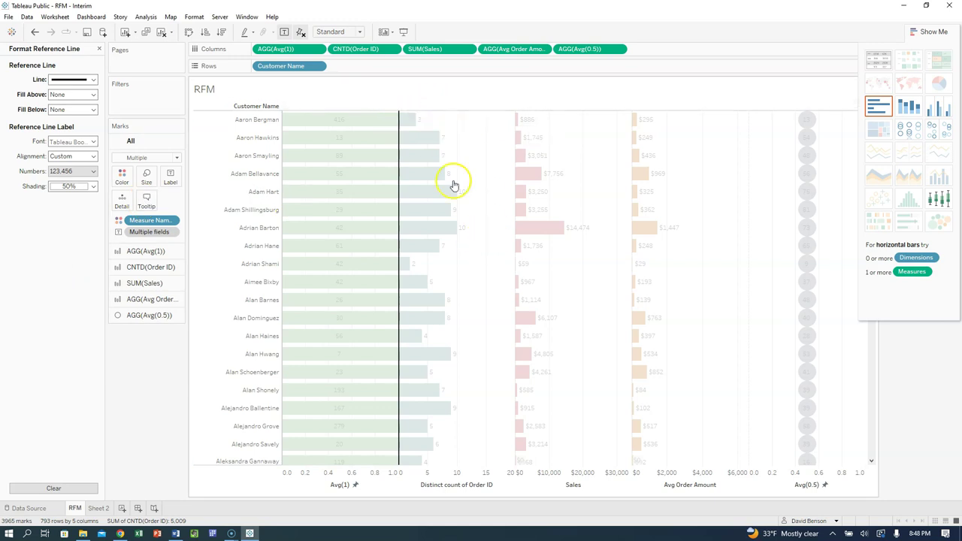
pyautogui.click(522, 156)
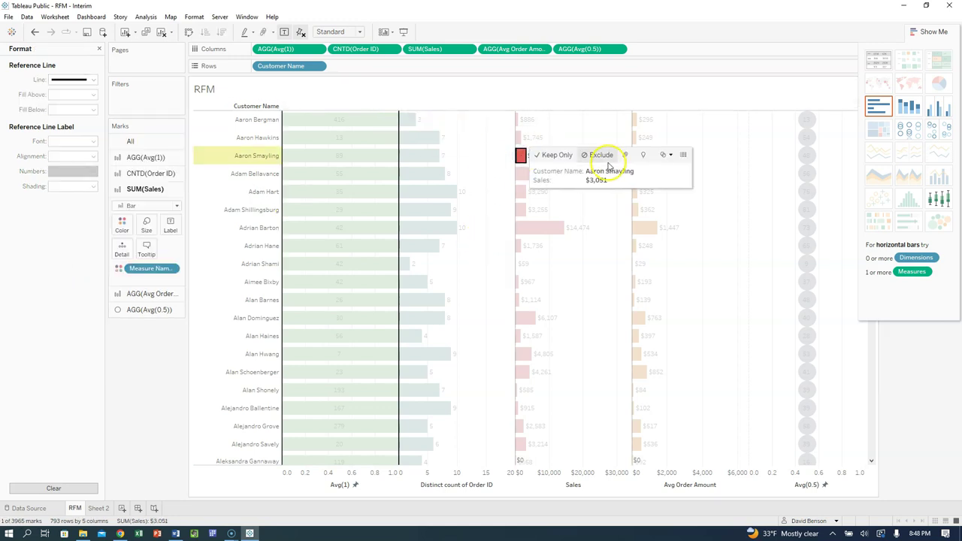
pyautogui.click(519, 156)
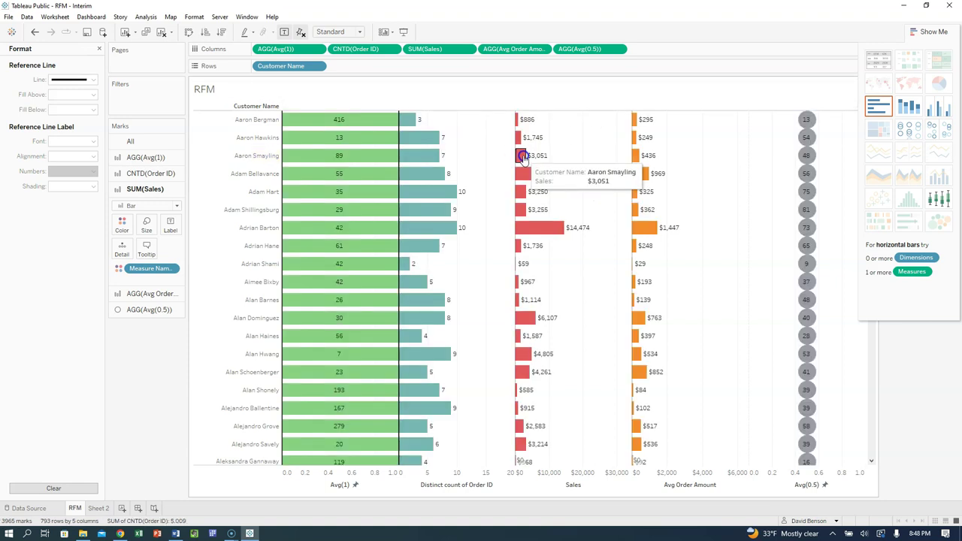
# Format the Sales zero line with a thicker weight at full opacity
pyautogui.rightClick(515, 256)
pyautogui.click(544, 271)
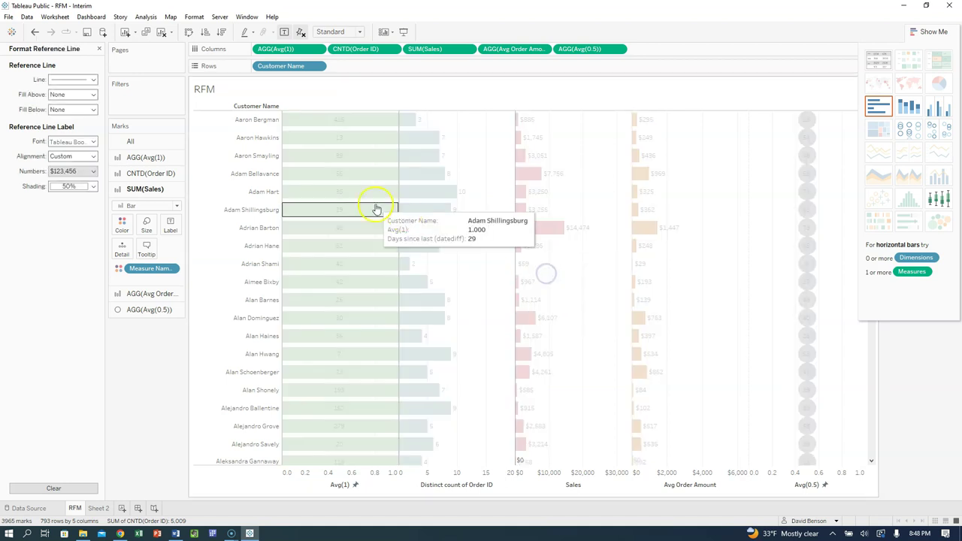
pyautogui.click(93, 79)
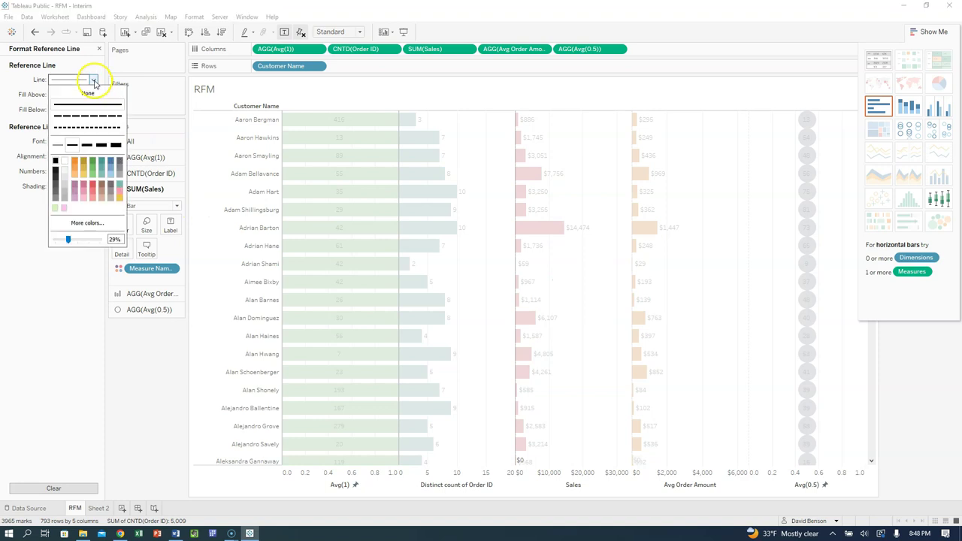
pyautogui.click(100, 144)
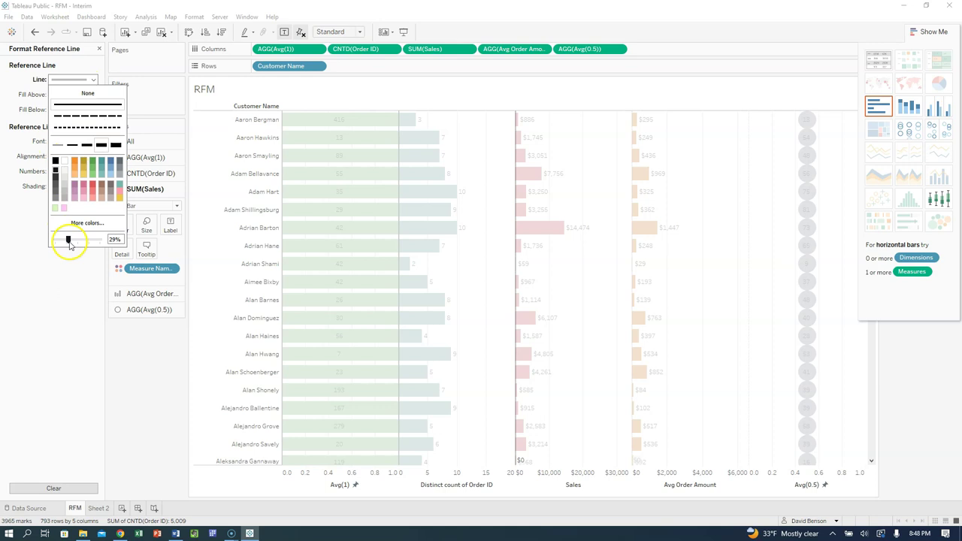
pyautogui.moveTo(68, 241); pyautogui.dragTo(101, 240)
pyautogui.click(86, 278)
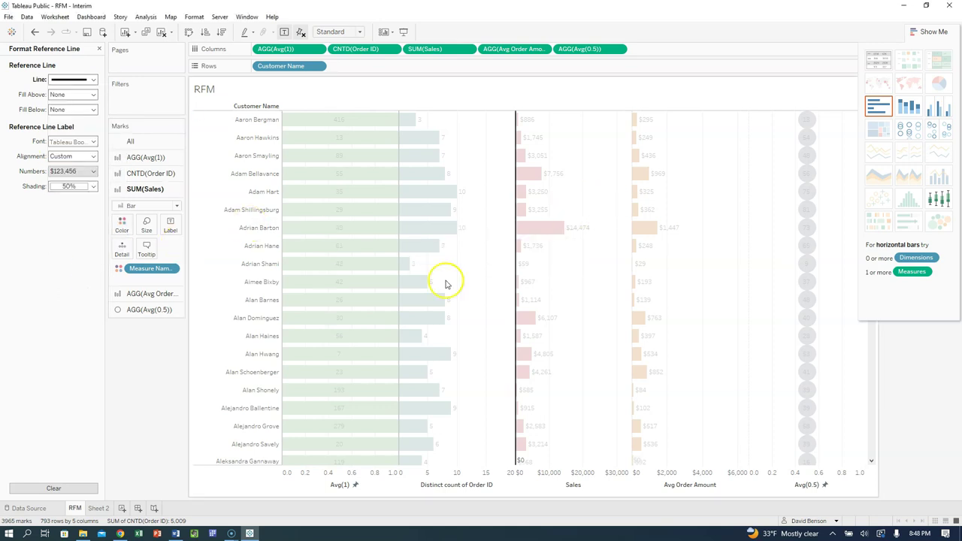
# Set the Sales reference line's Label to None, leaving the tooltip on Automatic
pyautogui.rightClick(515, 242)
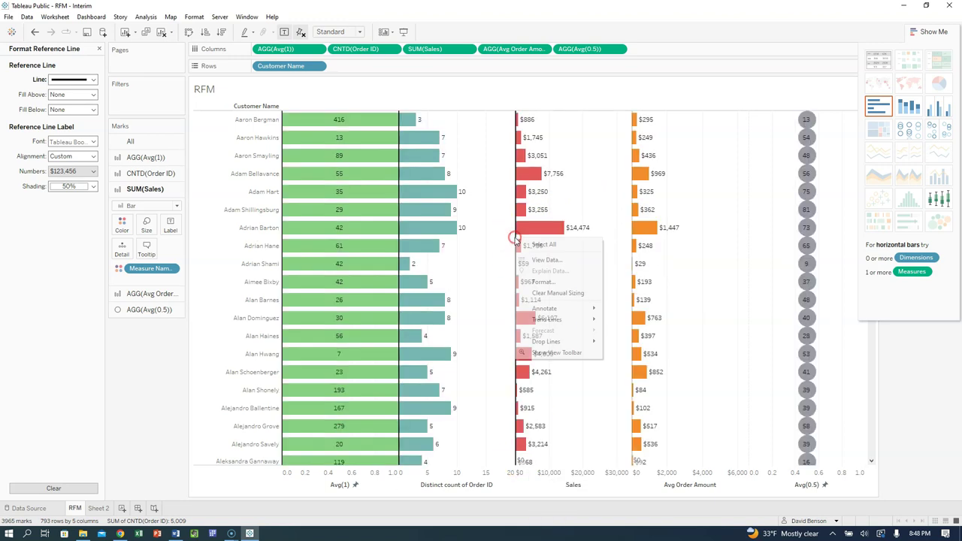
pyautogui.click(506, 249)
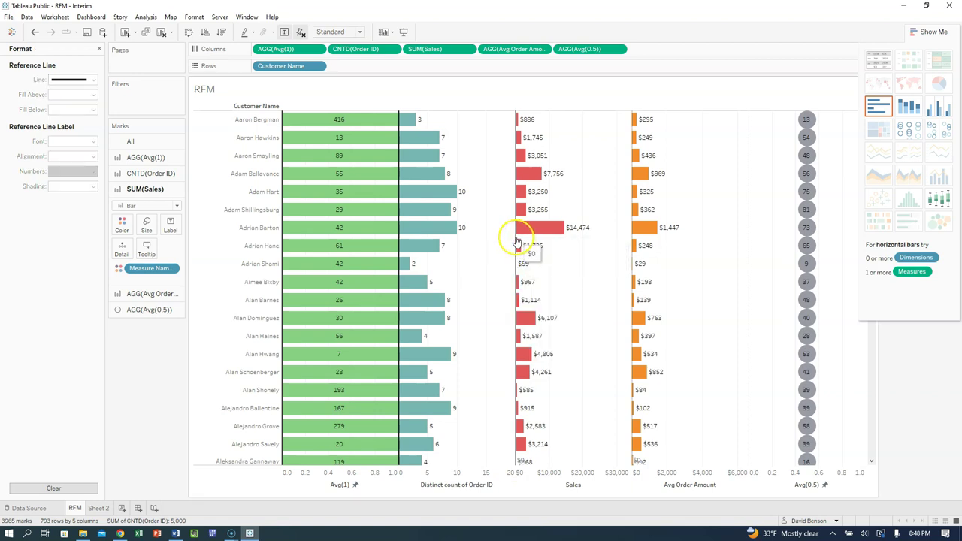
pyautogui.rightClick(515, 242)
pyautogui.click(531, 248)
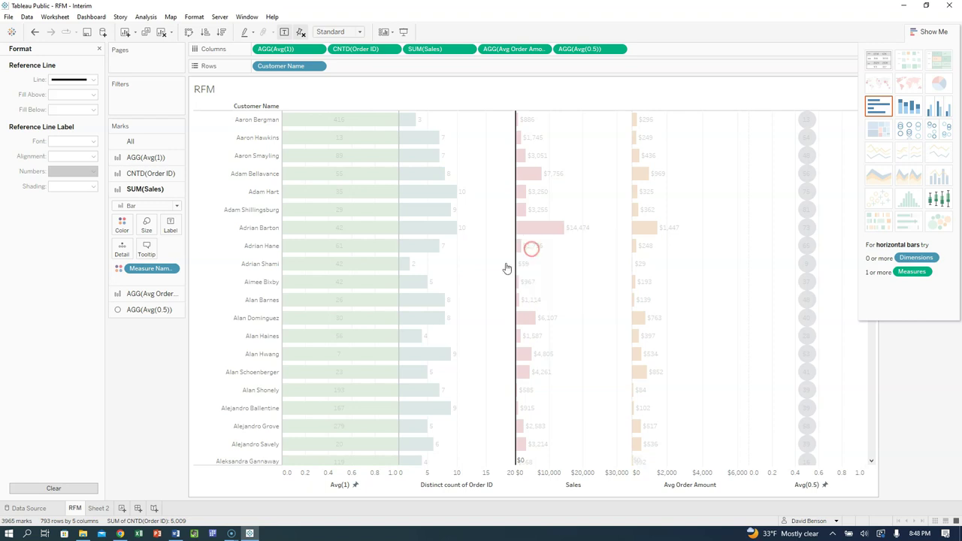
pyautogui.click(429, 234)
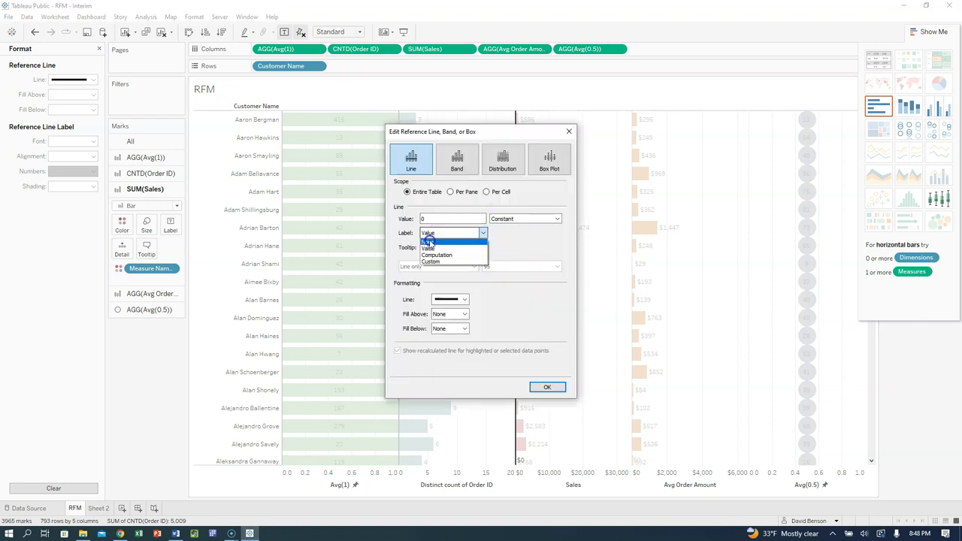
pyautogui.click(428, 248)
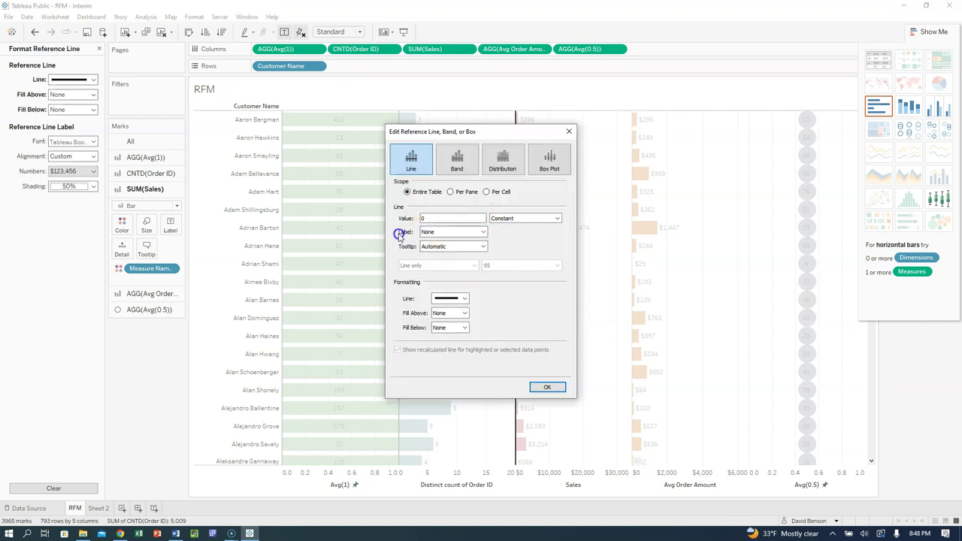
pyautogui.click(481, 247)
pyautogui.click(445, 256)
pyautogui.click(545, 388)
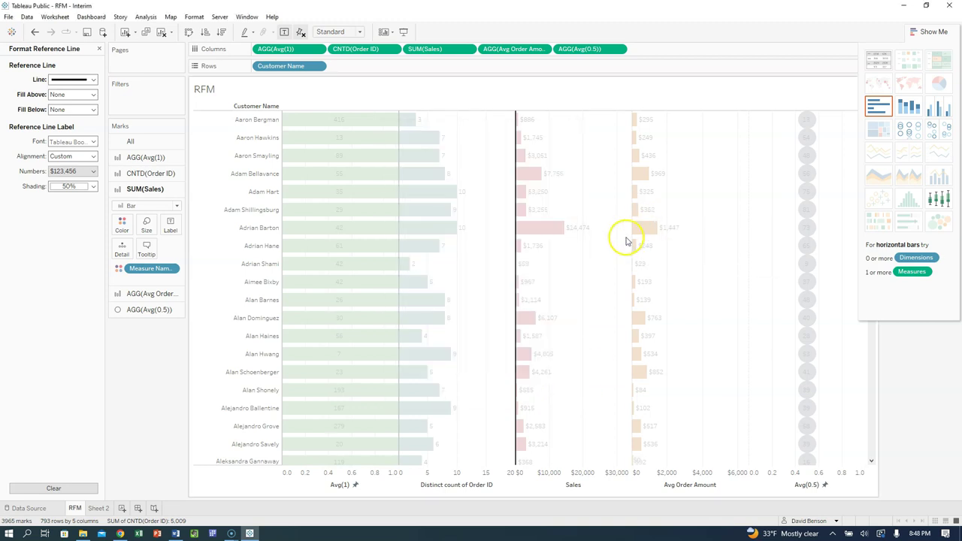
# Give the Avg Order Amount zero line no label, no tooltip and a heavier solid weight
pyautogui.rightClick(633, 241)
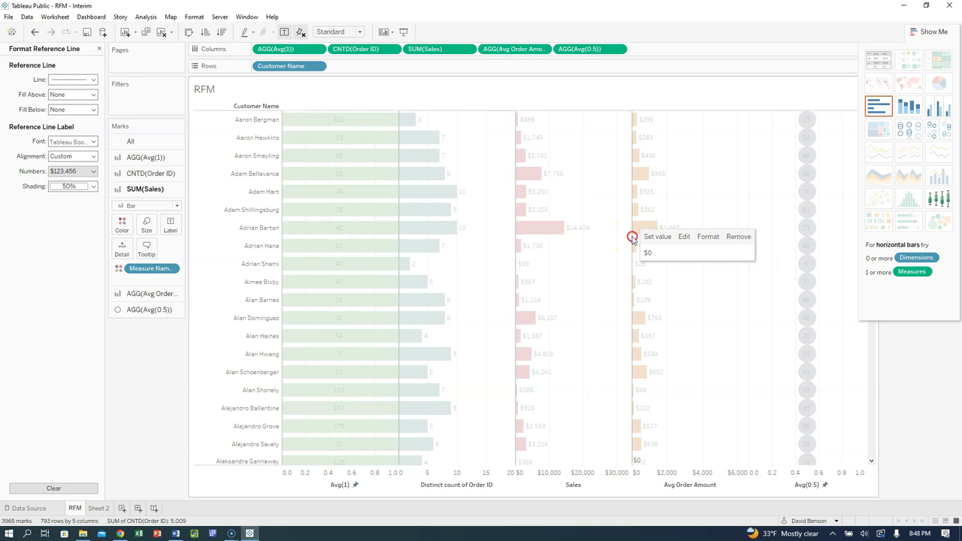
pyautogui.click(640, 243)
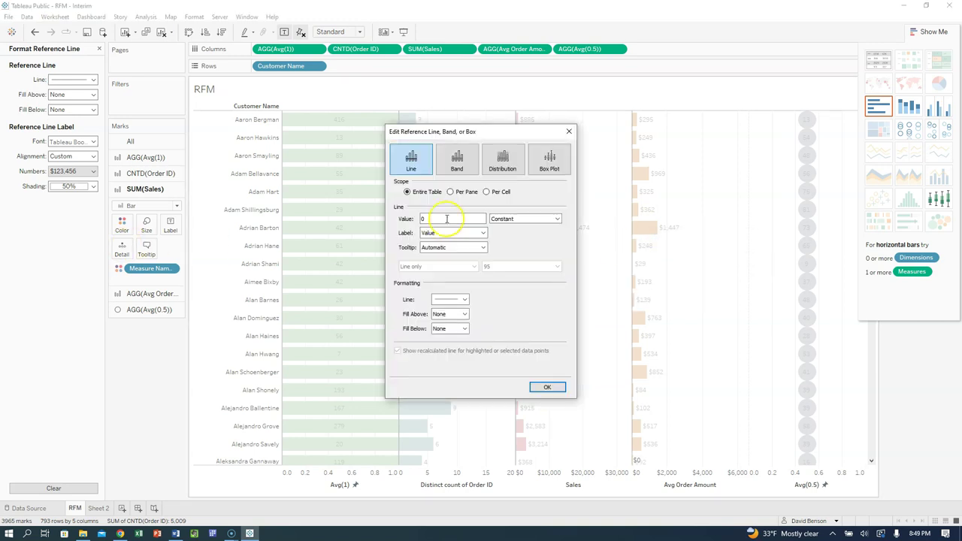
pyautogui.click(461, 233)
pyautogui.click(445, 246)
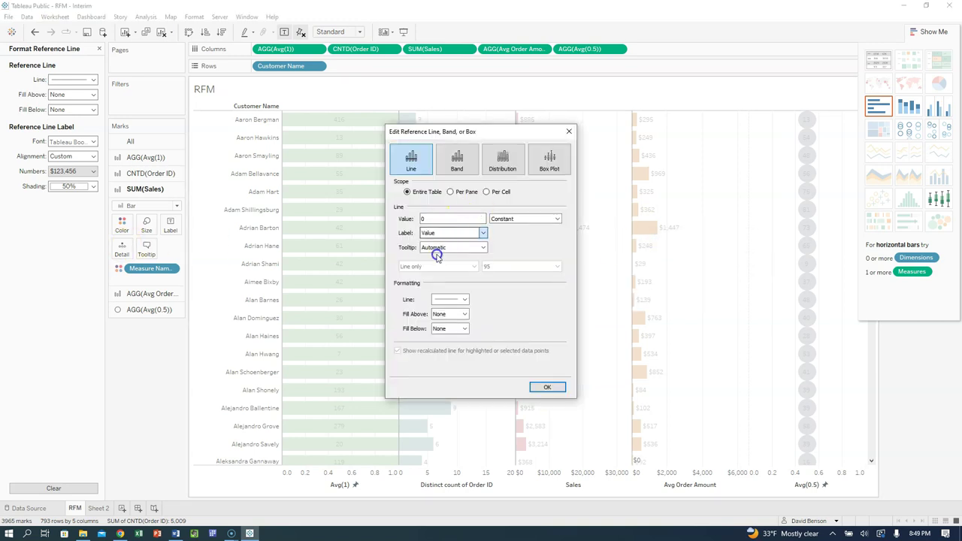
pyautogui.click(438, 248)
pyautogui.click(439, 257)
pyautogui.click(466, 299)
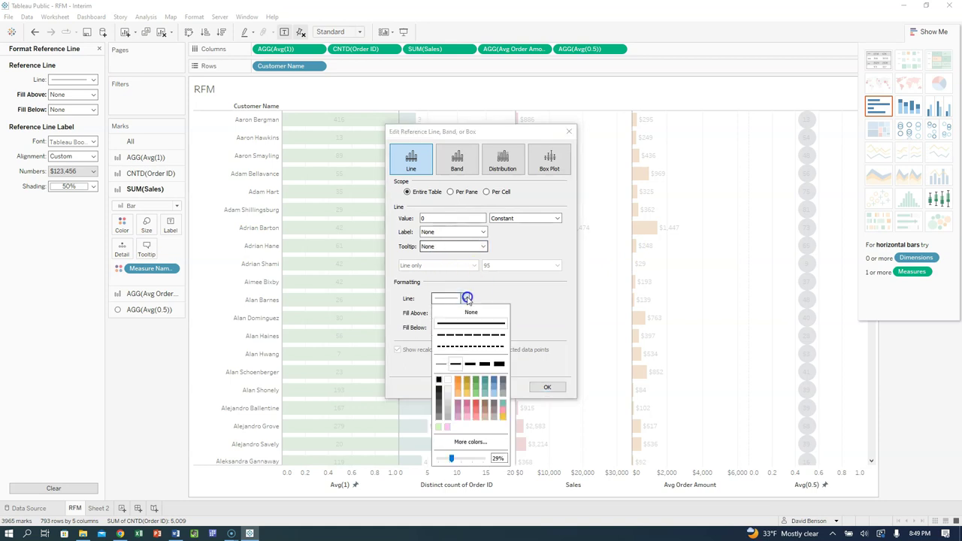
pyautogui.click(485, 364)
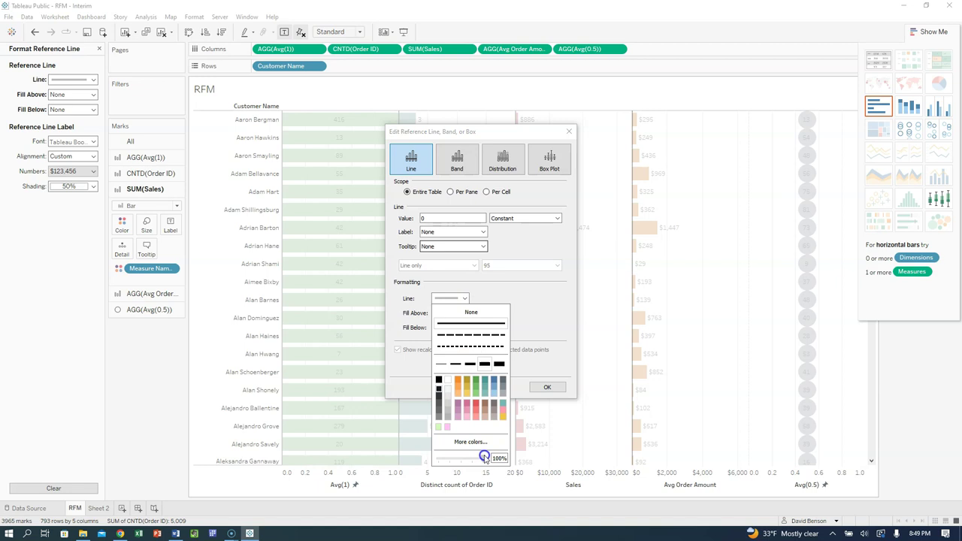
pyautogui.click(554, 387)
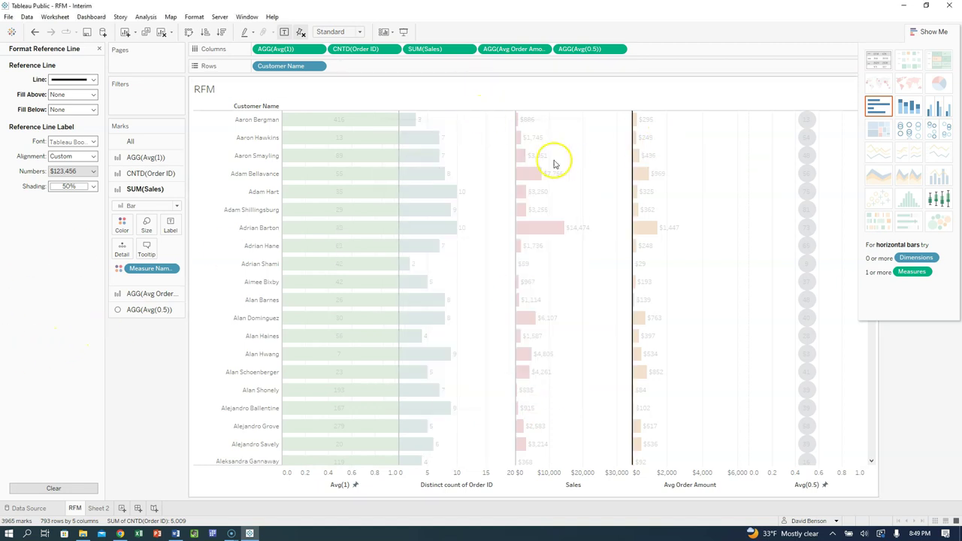
pyautogui.click(528, 176)
pyautogui.click(528, 176)
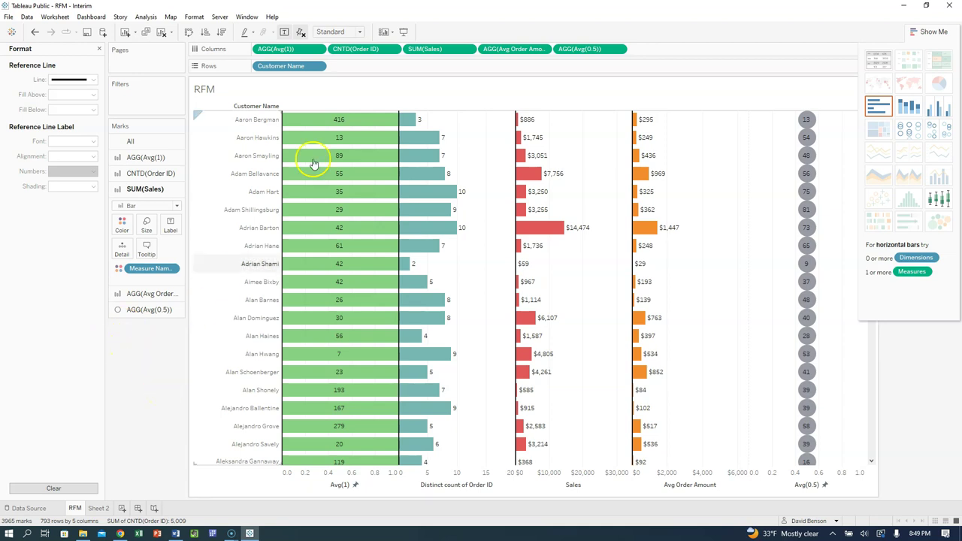
pyautogui.moveTo(333, 118)
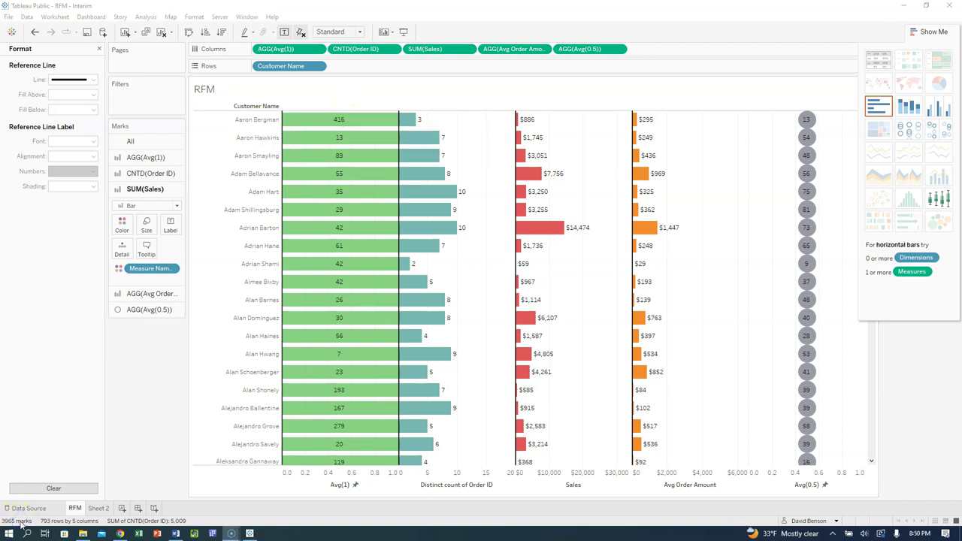
# Close the Format pane and duplicate the Days since last (datediff) field in the Data pane
pyautogui.click(99, 49)
pyautogui.click(23, 49)
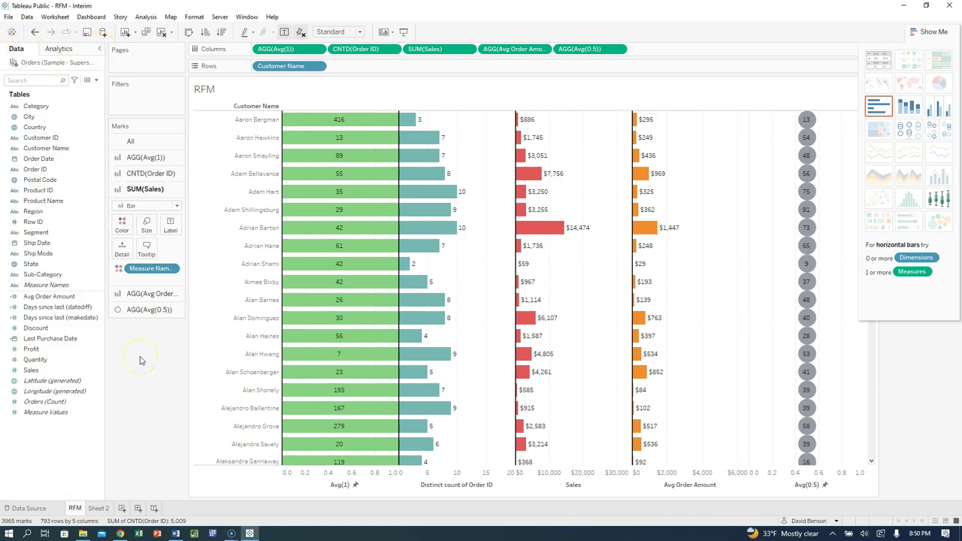
pyautogui.click(56, 307)
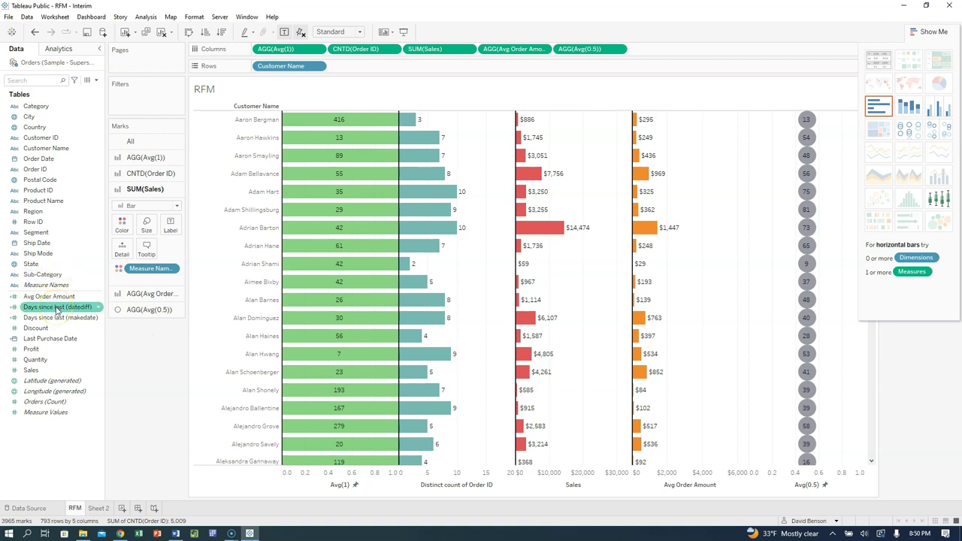
pyautogui.click(146, 157)
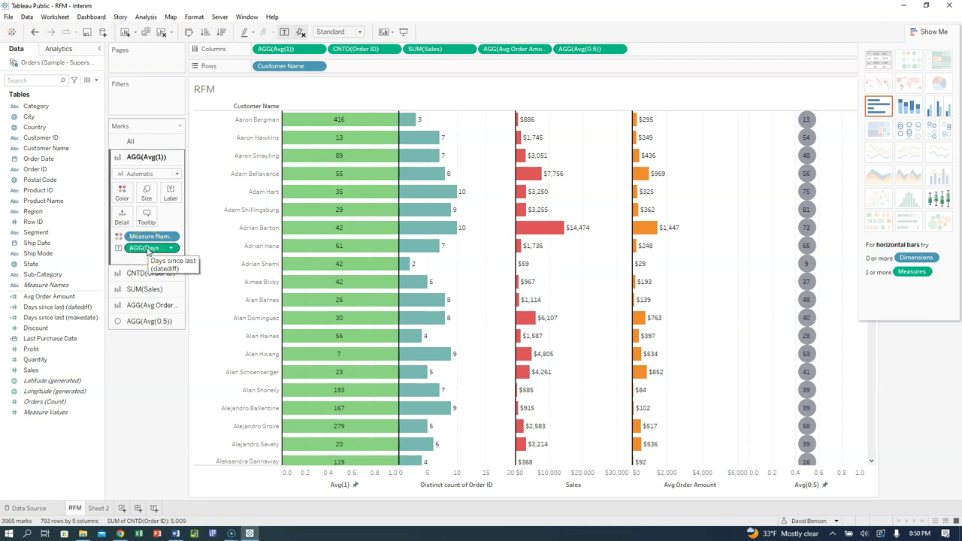
pyautogui.click(78, 299)
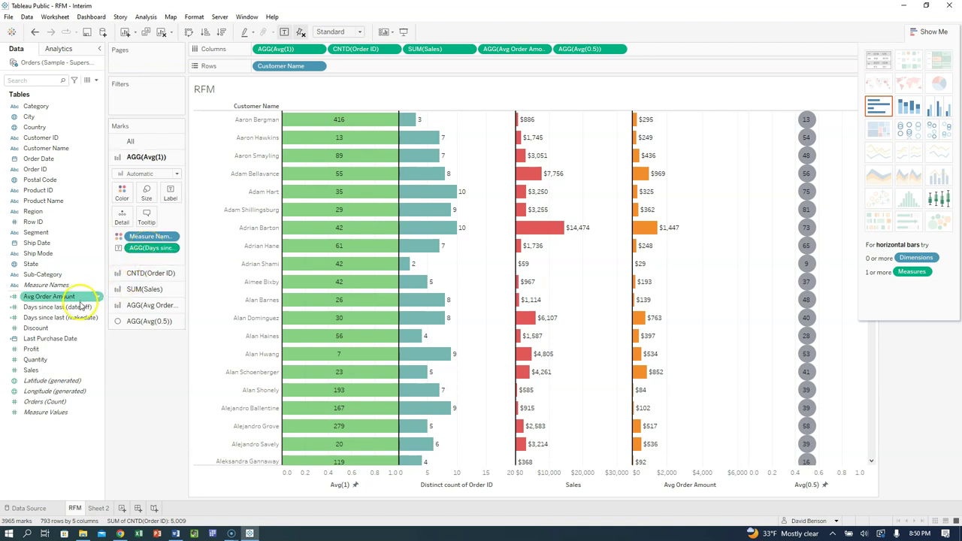
pyautogui.click(78, 307)
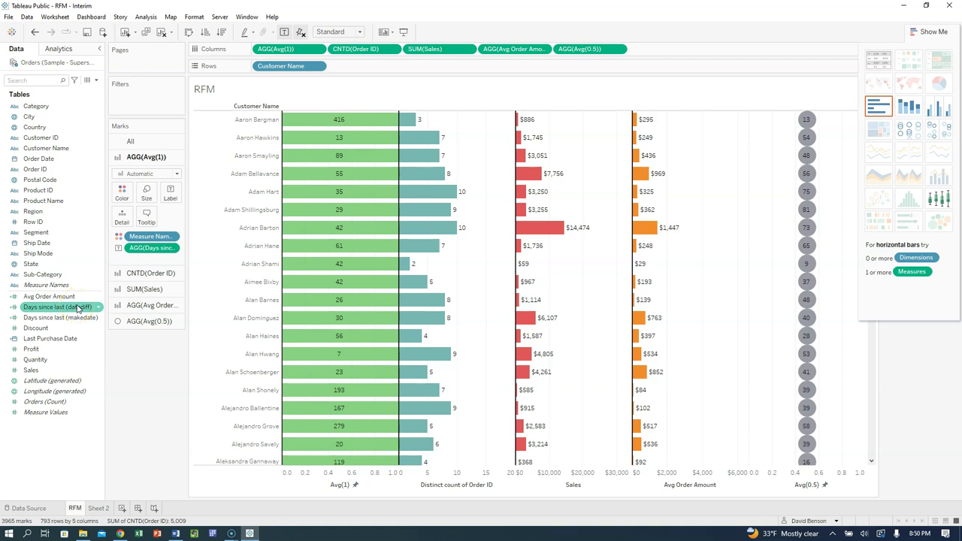
pyautogui.rightClick(78, 307)
pyautogui.click(106, 377)
pyautogui.click(89, 339)
# Edit the copied field and rename it 'Days since last (IF/Then'
pyautogui.moveTo(108, 293); pyautogui.dragTo(110, 297)
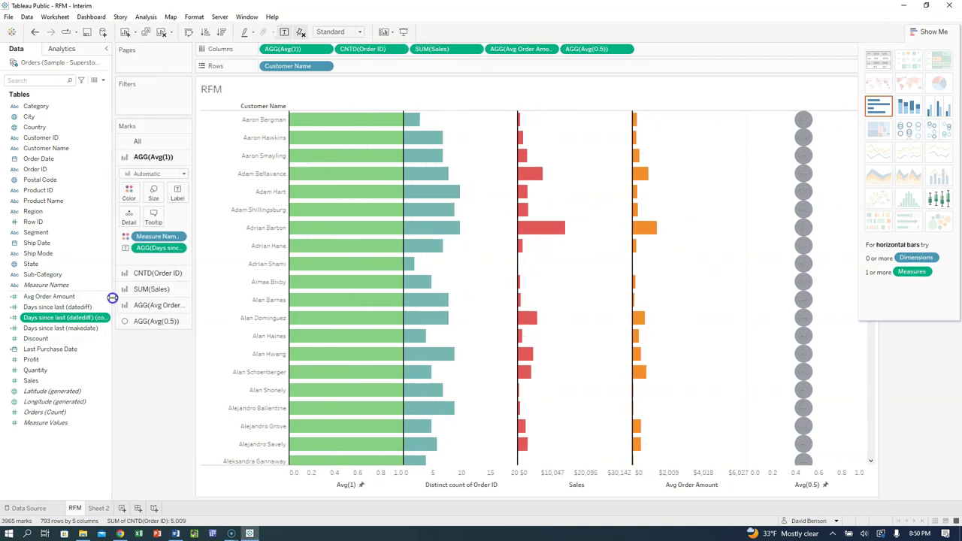
pyautogui.rightClick(65, 319)
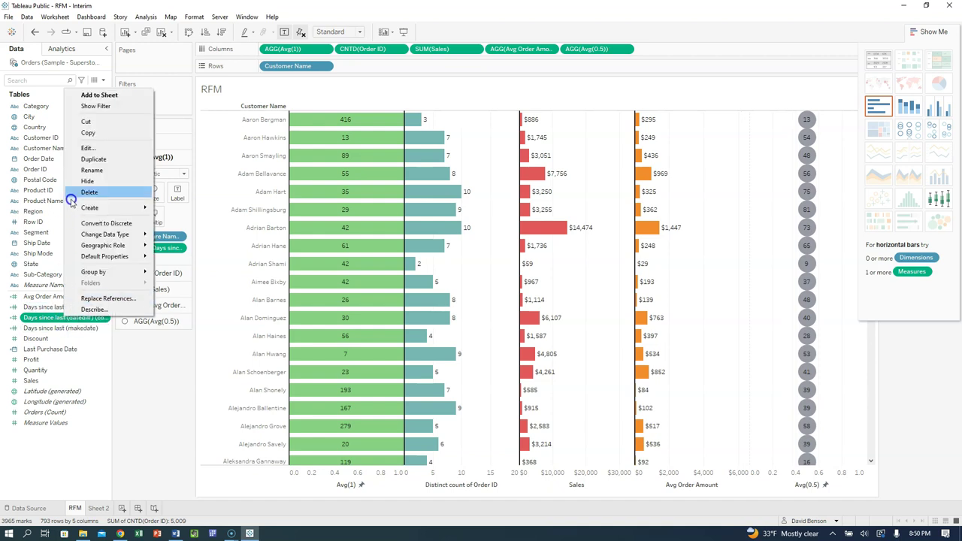
pyautogui.click(88, 148)
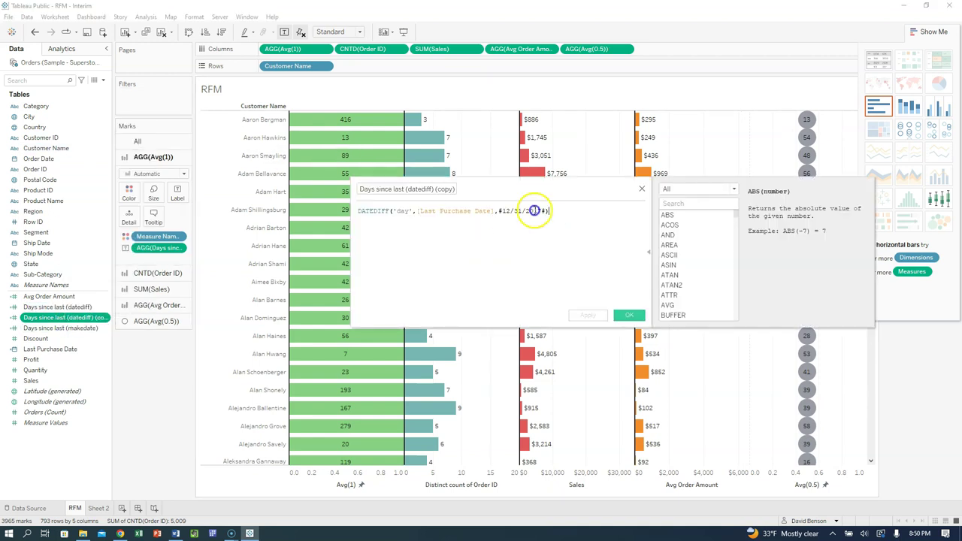
pyautogui.moveTo(405, 189); pyautogui.dragTo(461, 190)
pyautogui.write('(IF/Then')
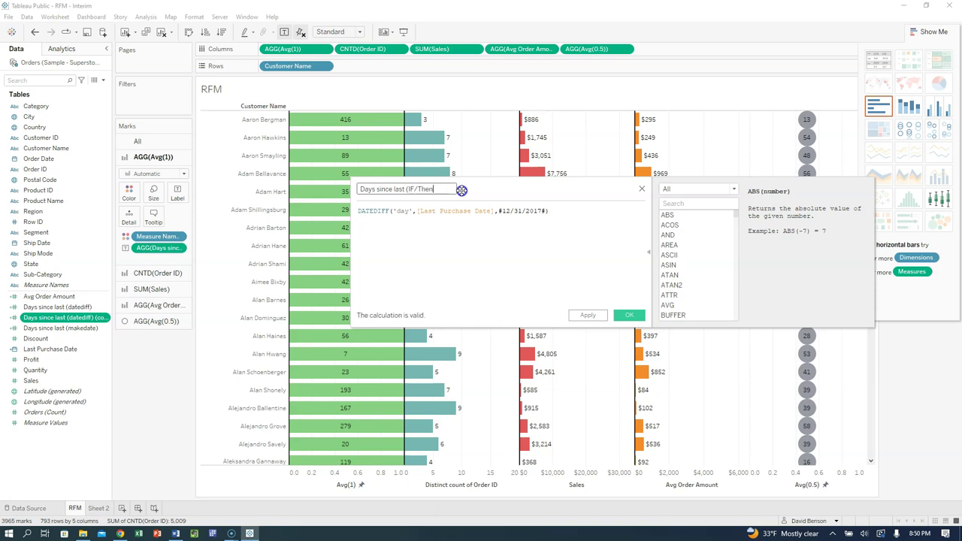
# Turn the formula's first line into 'IF DATEDIFF(...) < 365' followed by a THEN line
pyautogui.tripleClick(406, 210)
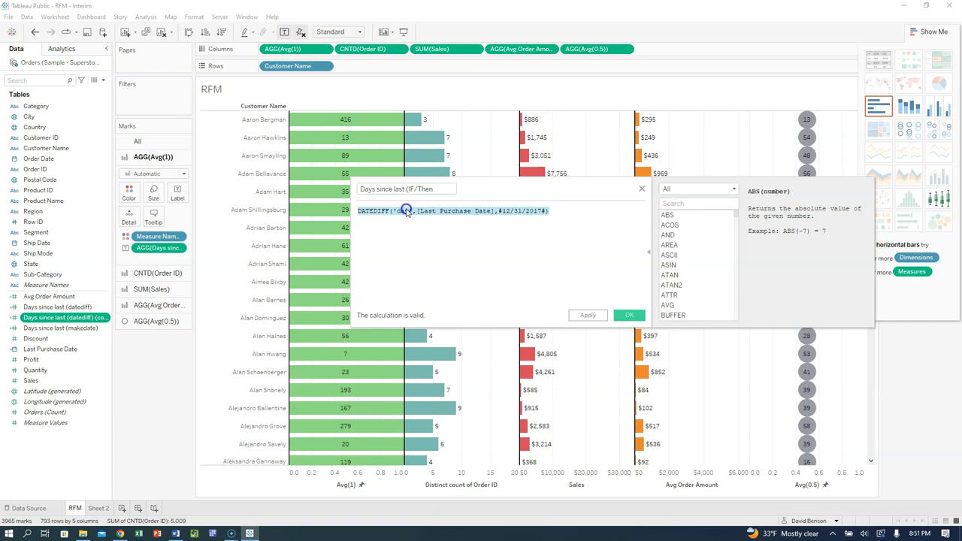
pyautogui.click(361, 211)
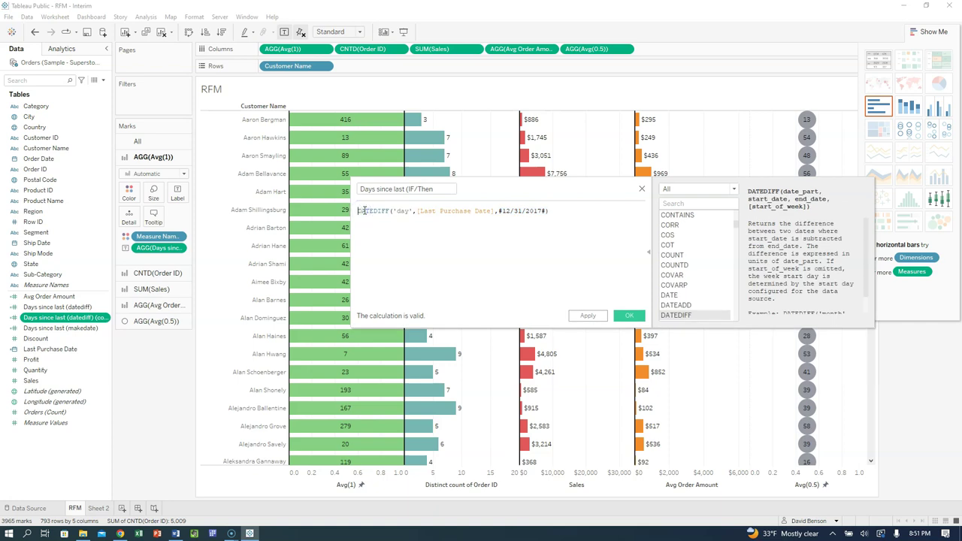
pyautogui.write('IF')
pyautogui.click(585, 208)
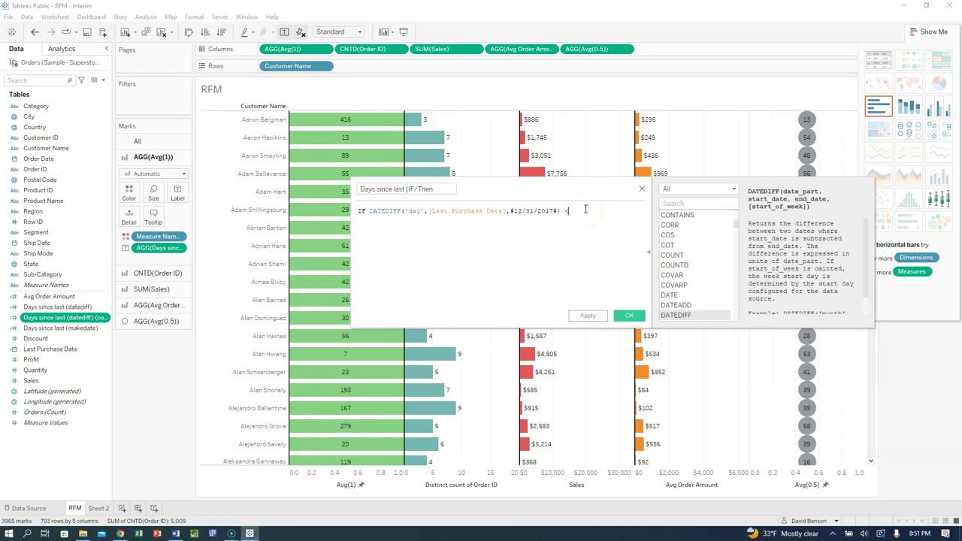
pyautogui.write('< 365')
pyautogui.press('Return')
pyautogui.write('THEN')
pyautogui.press('Return')
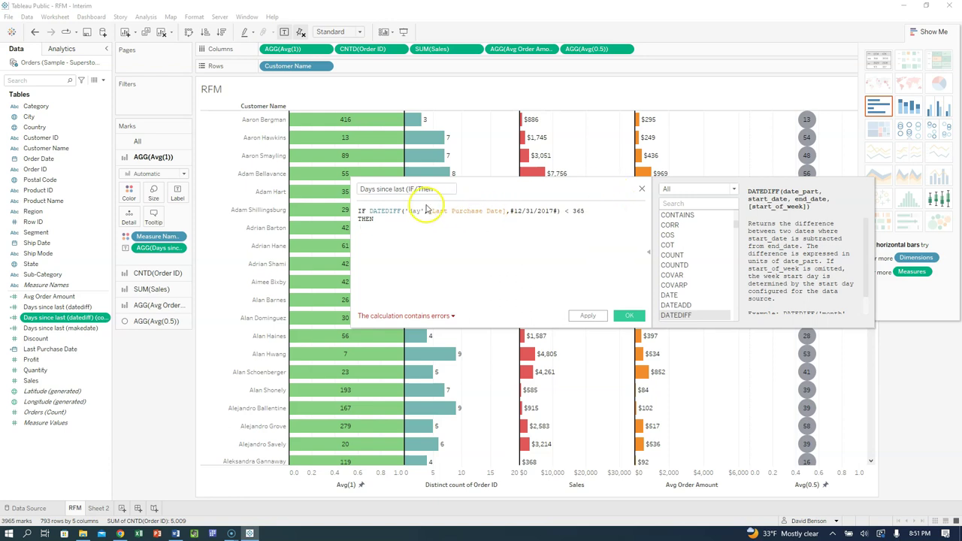
# Add the DATEDIFF result under THEN, then ELSE with the DATEDIFF divided by 365
pyautogui.moveTo(370, 211); pyautogui.dragTo(560, 213)
pyautogui.hotkey('ctrl', 'c')
pyautogui.click(492, 234)
pyautogui.hotkey('ctrl', 'v')
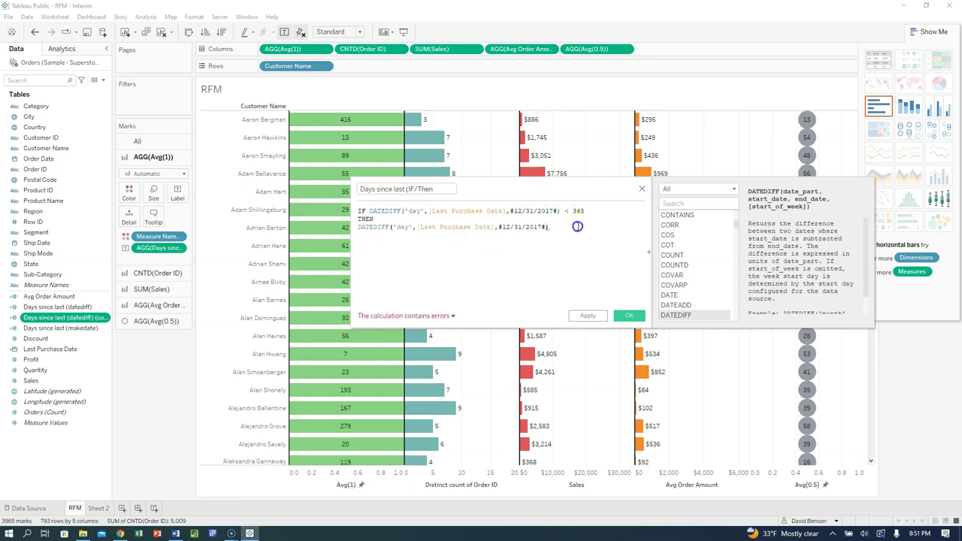
pyautogui.press('Return')
pyautogui.write('ELSE')
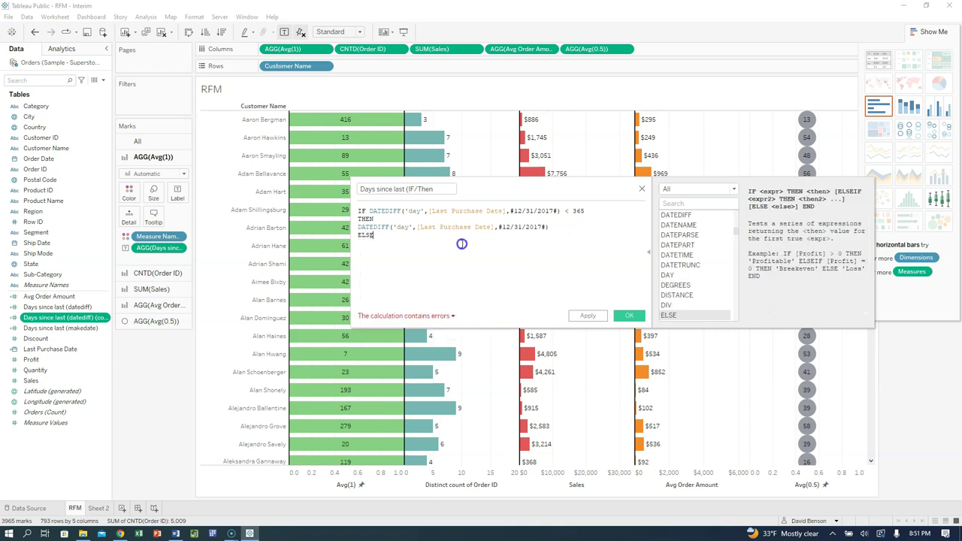
pyautogui.tripleClick(410, 227)
pyautogui.hotkey('ctrl', 'c')
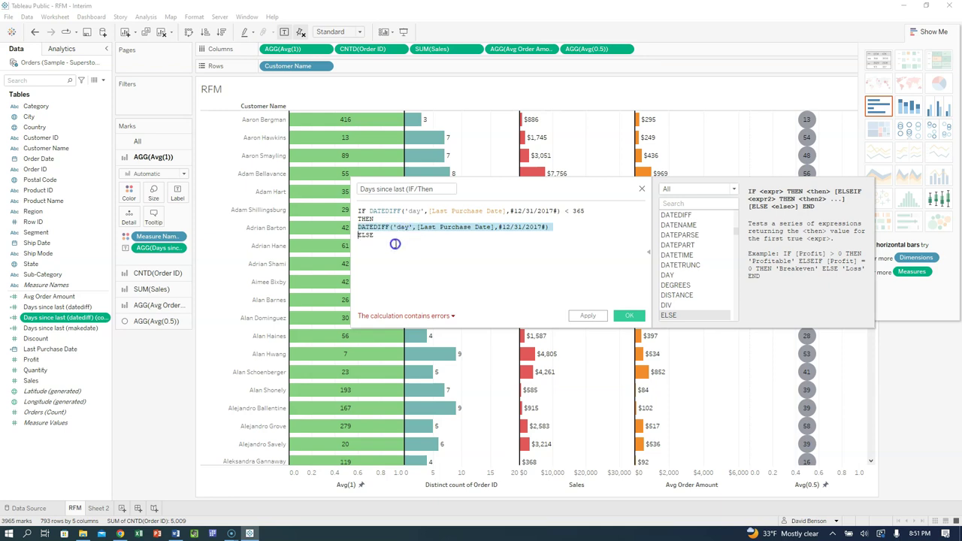
pyautogui.click(392, 251)
pyautogui.hotkey('ctrl', 'v')
pyautogui.click(577, 242)
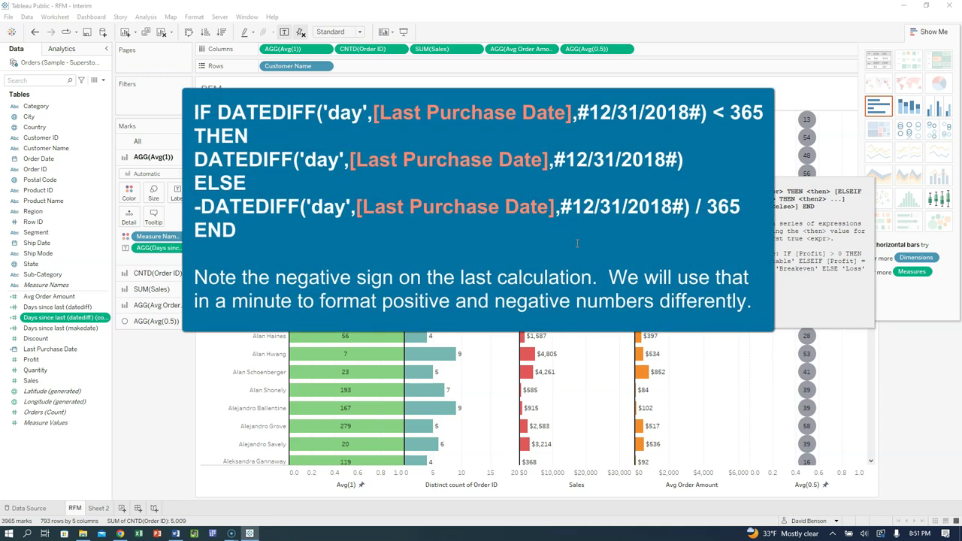
pyautogui.press('Return')
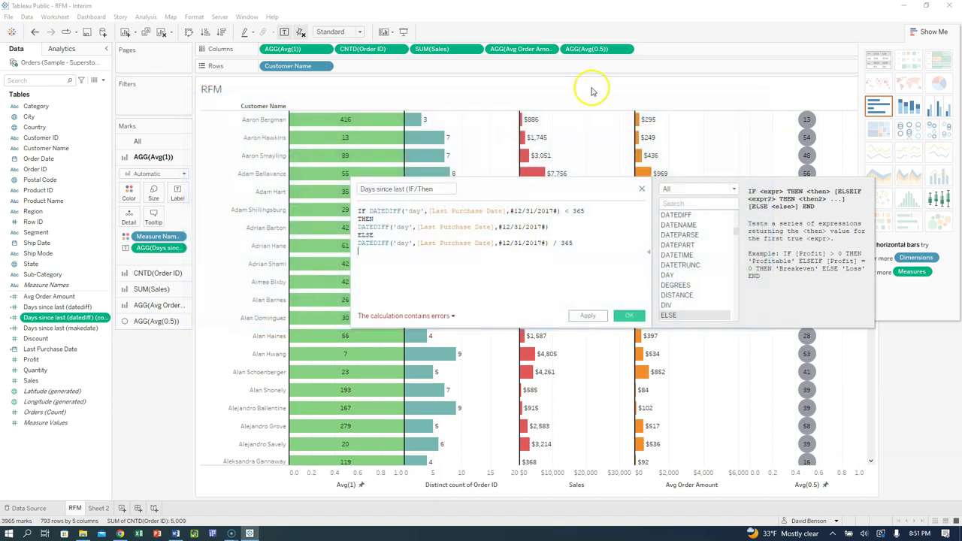
# Close the IF statement with END to clear the calculation error
pyautogui.click(411, 319)
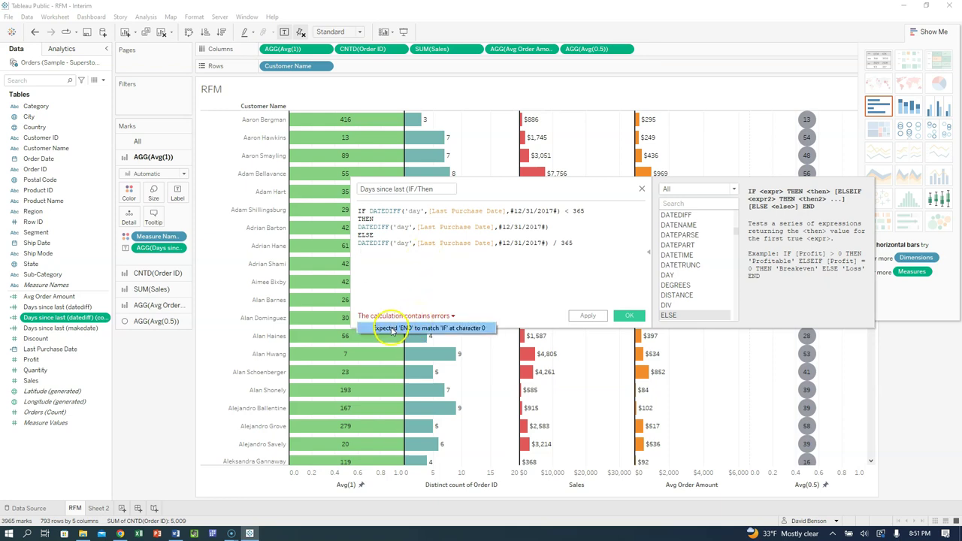
pyautogui.click(392, 279)
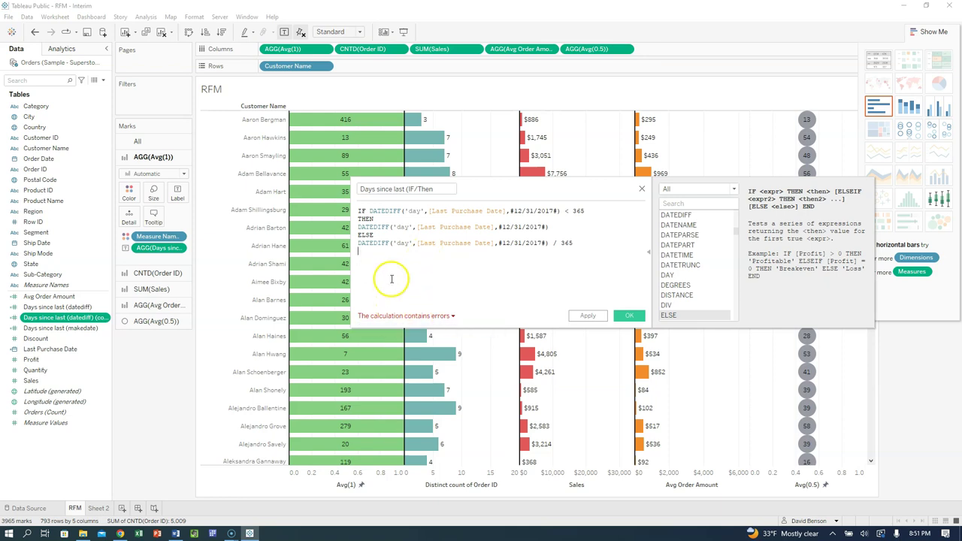
pyautogui.write('END')
pyautogui.click(382, 261)
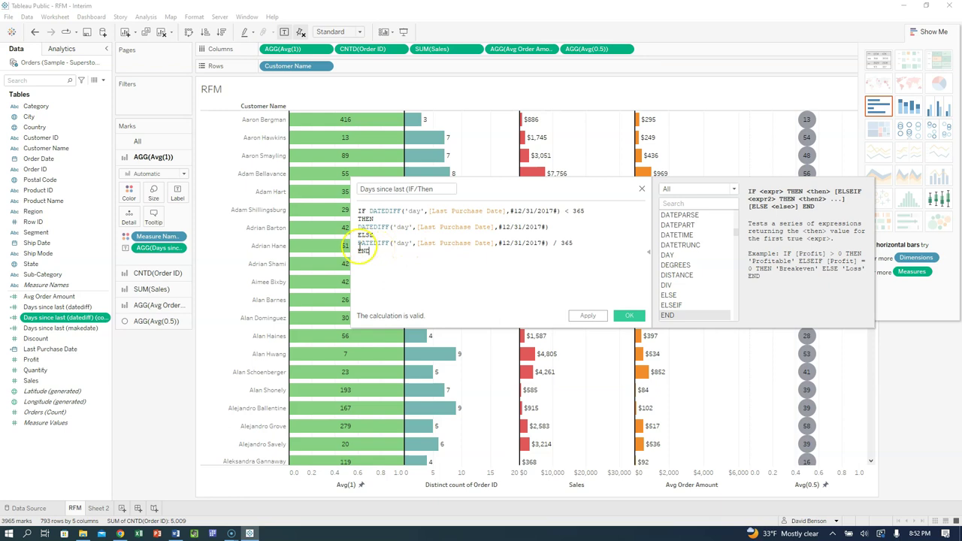
# Negate the divide-by-365 branch, then apply and save the Days since last (IF/Then) calculation
pyautogui.click(359, 242)
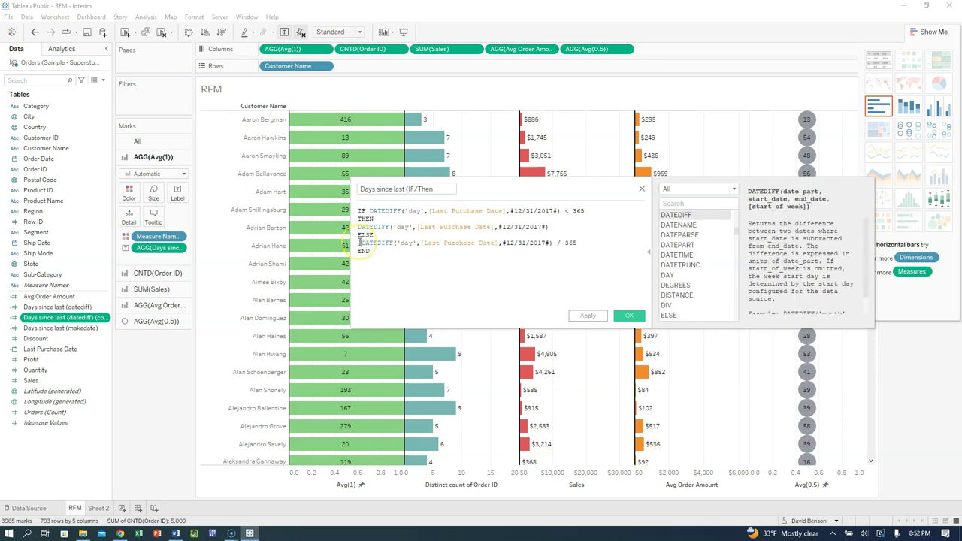
pyautogui.write('-')
pyautogui.tripleClick(385, 227)
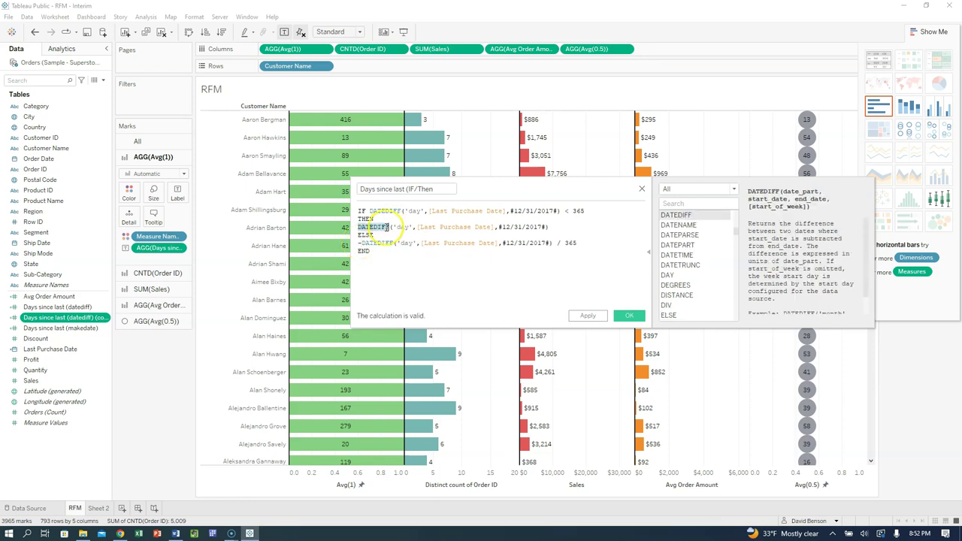
pyautogui.tripleClick(389, 243)
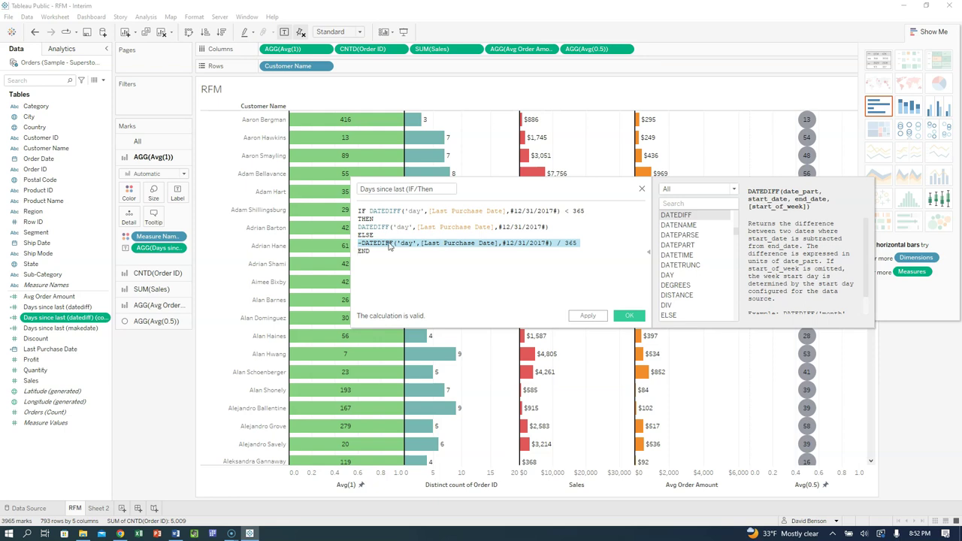
pyautogui.click(390, 227)
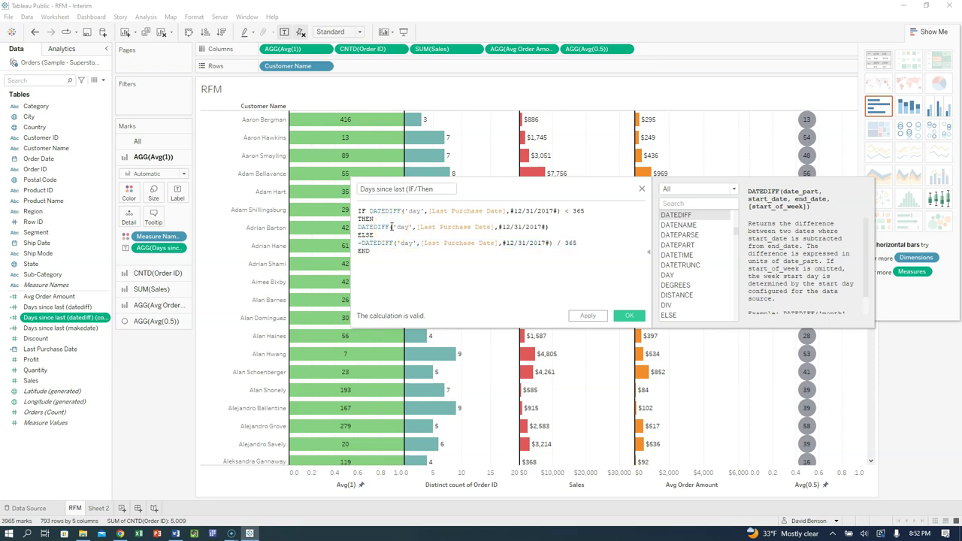
pyautogui.click(358, 217)
pyautogui.moveTo(369, 211); pyautogui.dragTo(559, 211)
pyautogui.click(474, 242)
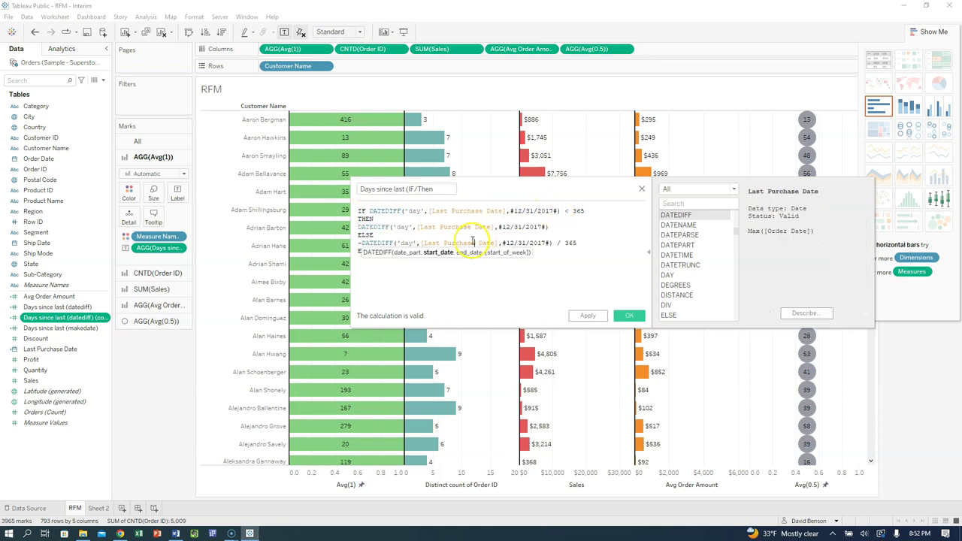
pyautogui.click(583, 316)
pyautogui.click(627, 315)
# Swap the old AGG(Days…) bar label for Days since last (datediff)
pyautogui.click(164, 249)
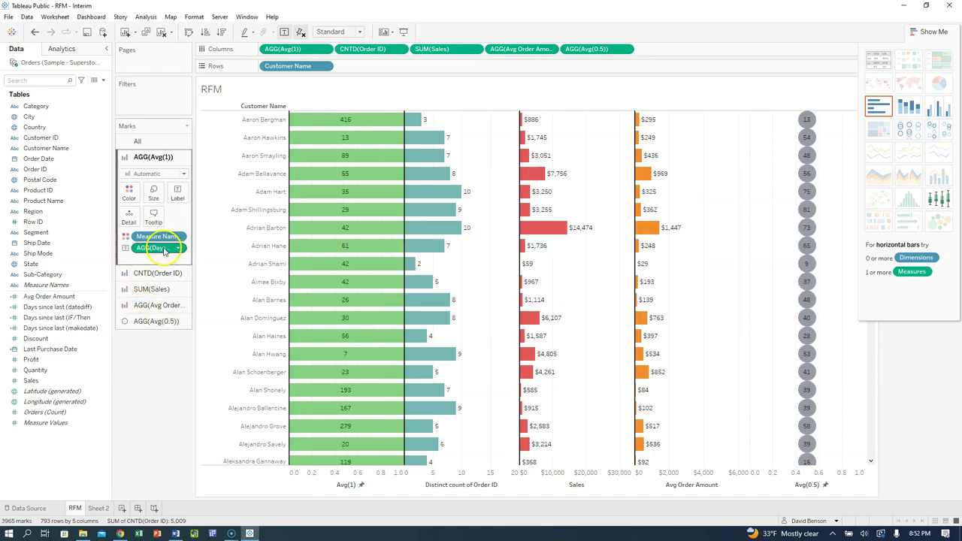
pyautogui.moveTo(164, 249); pyautogui.dragTo(53, 458)
pyautogui.click(57, 285)
pyautogui.moveTo(57, 307); pyautogui.dragTo(178, 193)
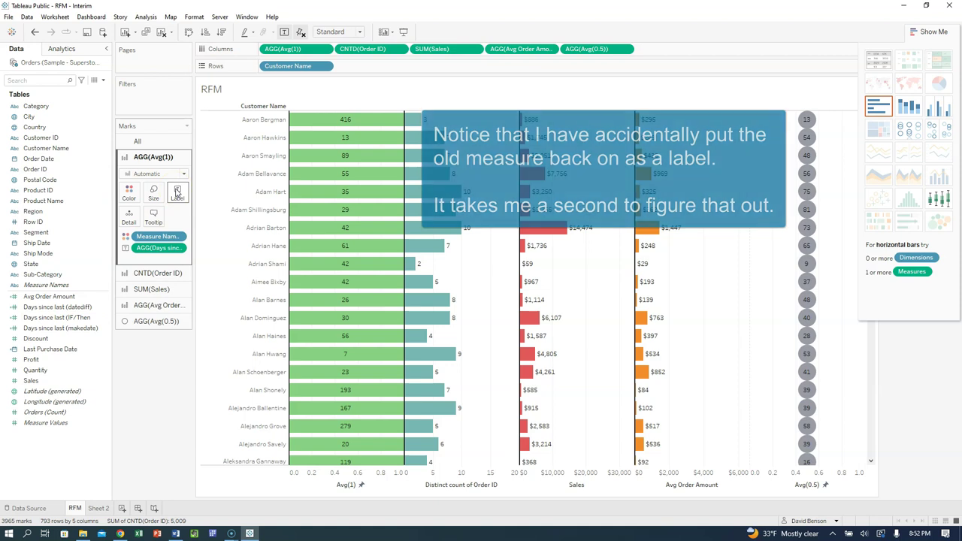
# Replace that label with Days since last (IF/Then) on the Avg(1) bars
pyautogui.moveTo(345, 214)
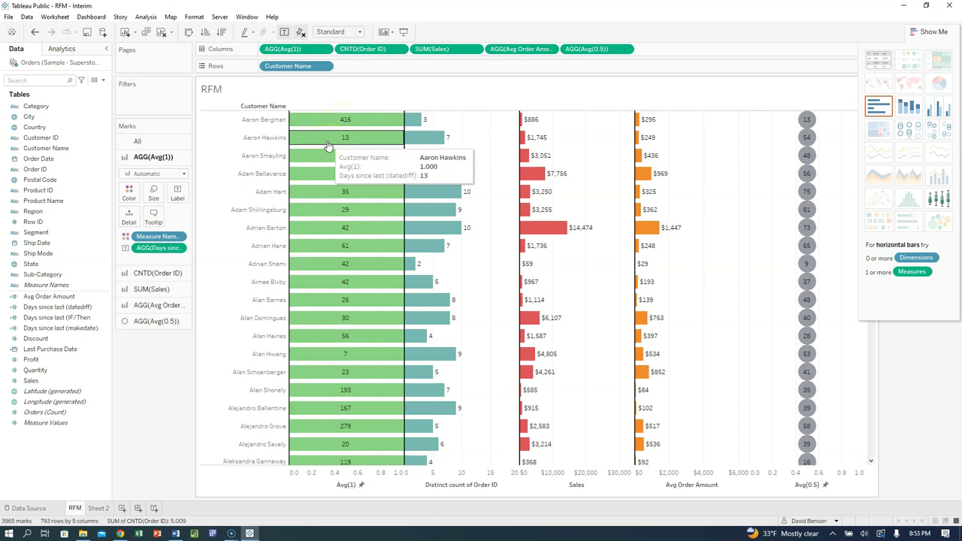
pyautogui.click(180, 252)
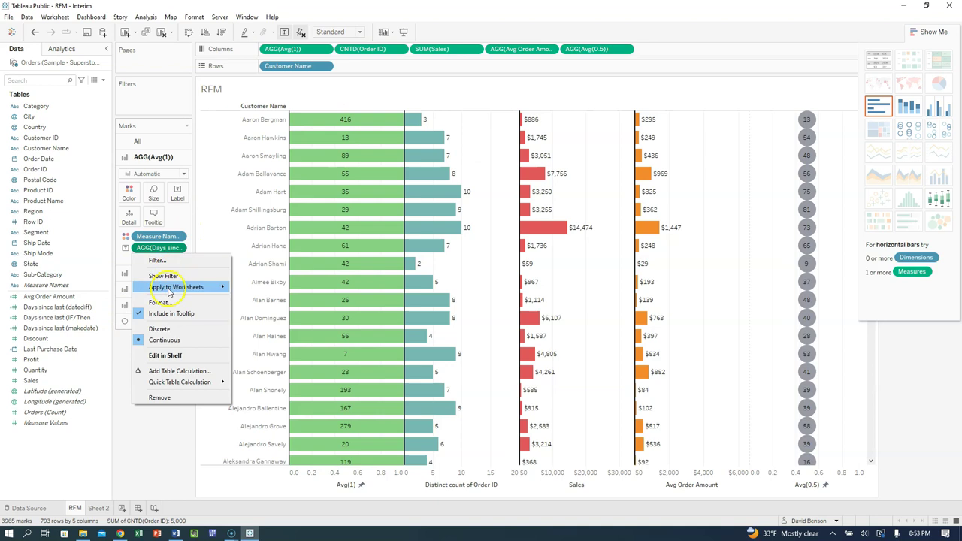
pyautogui.click(166, 355)
pyautogui.click(172, 365)
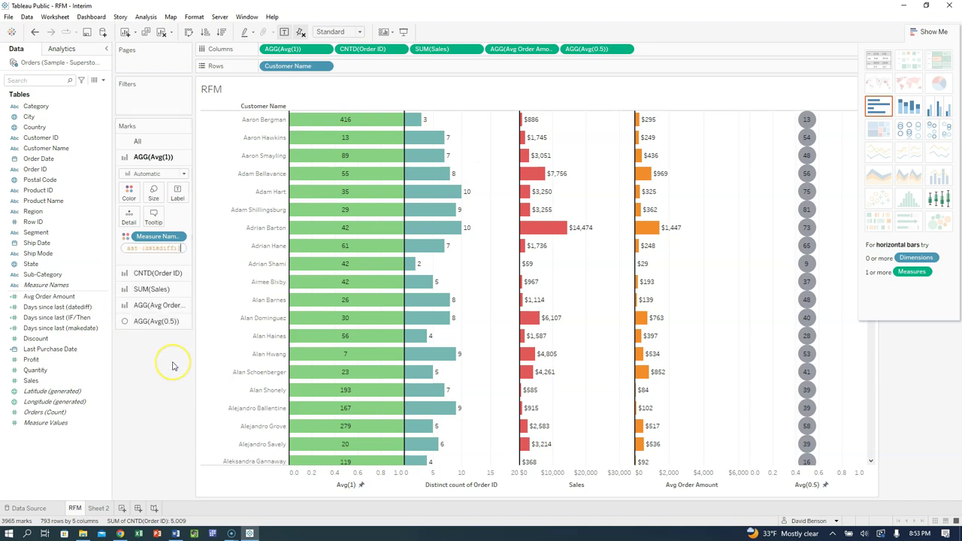
pyautogui.click(172, 366)
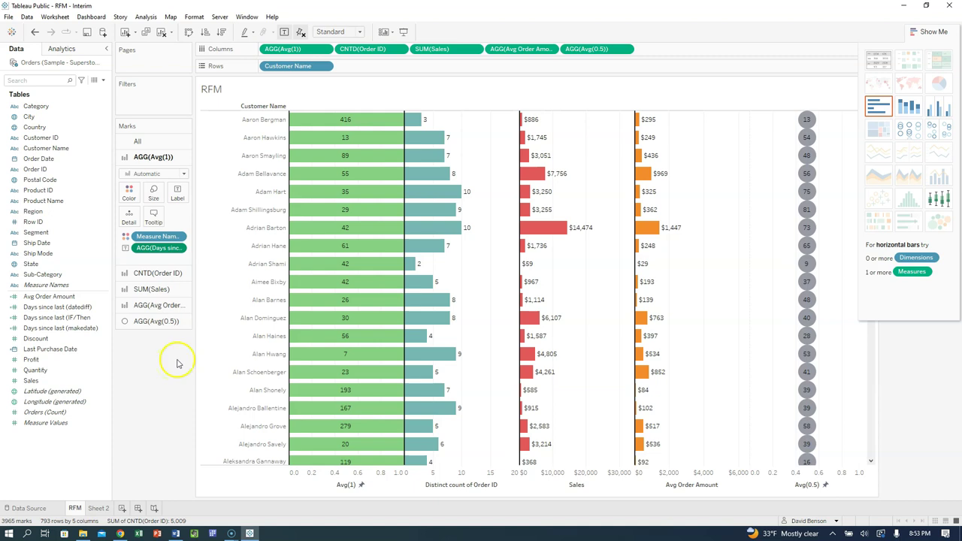
pyautogui.click(148, 263)
pyautogui.moveTo(147, 262); pyautogui.dragTo(179, 189)
pyautogui.click(70, 318)
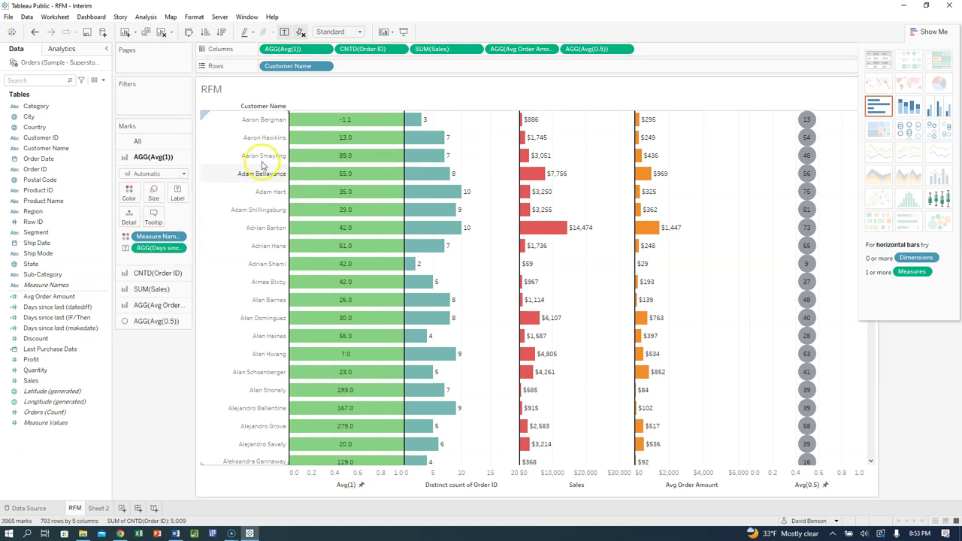
pyautogui.moveTo(363, 118)
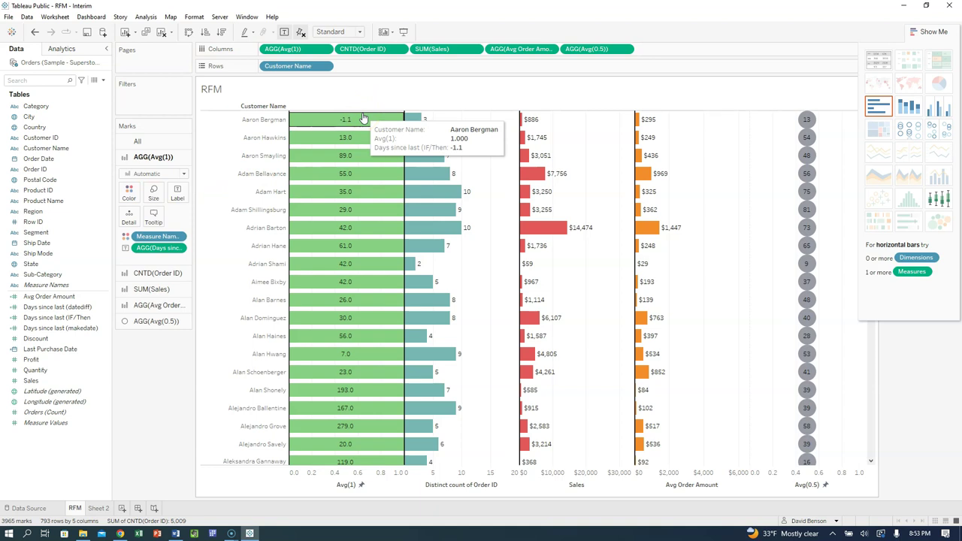
pyautogui.moveTo(353, 141)
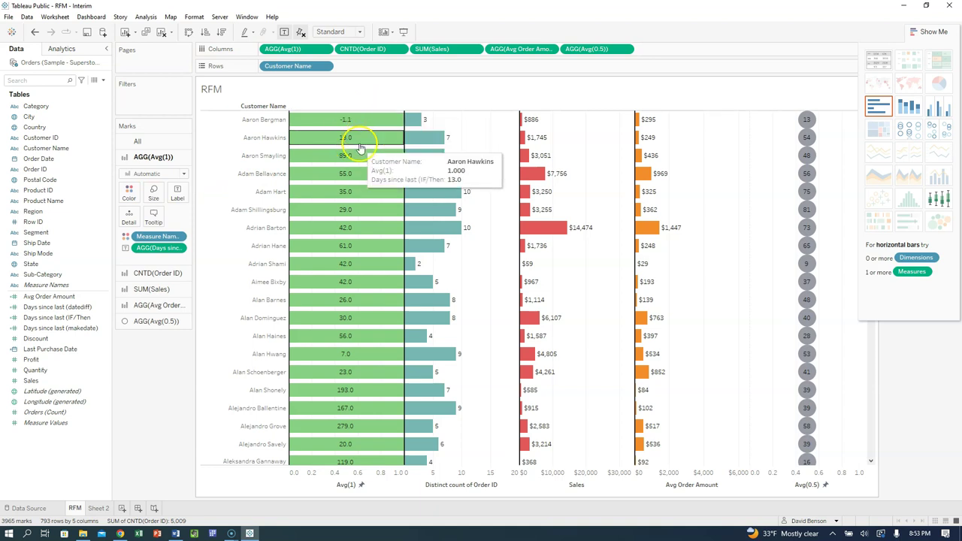
pyautogui.scroll(-3, 365, 233)
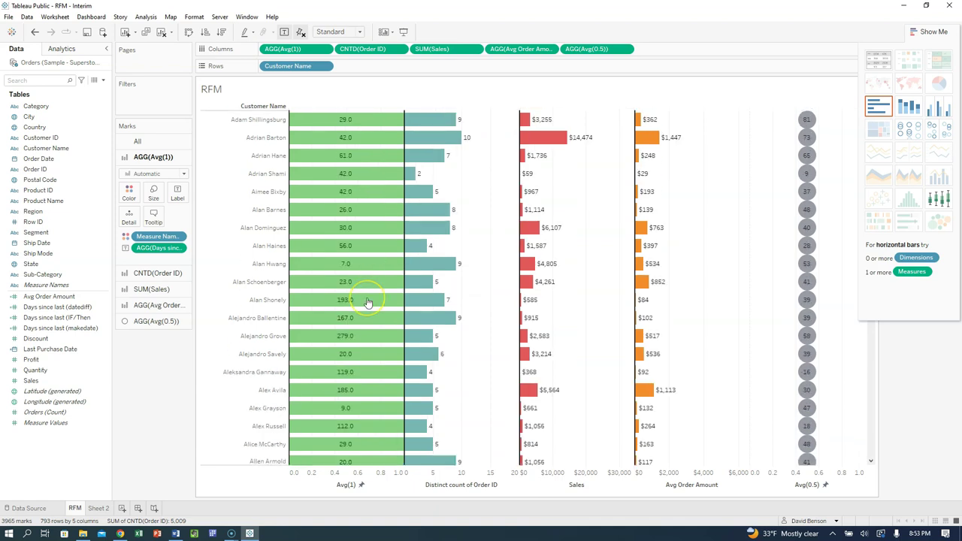
pyautogui.scroll(2, 368, 302)
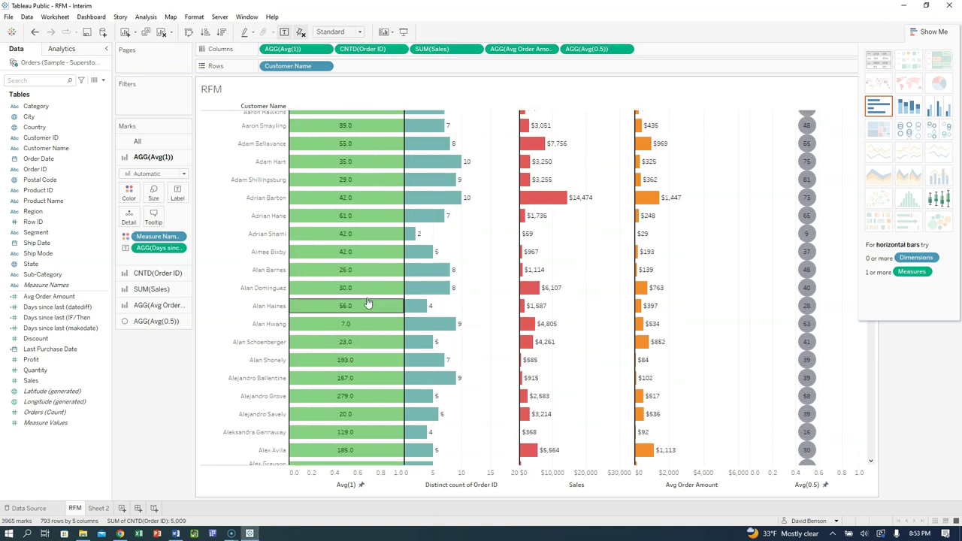
pyautogui.moveTo(349, 255)
pyautogui.scroll(1, 350, 257)
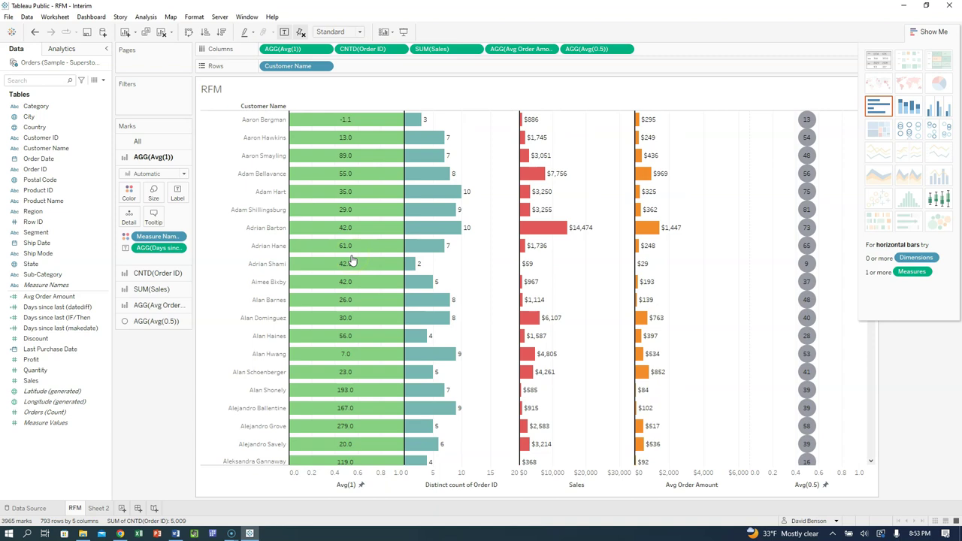
pyautogui.scroll(-2, 350, 257)
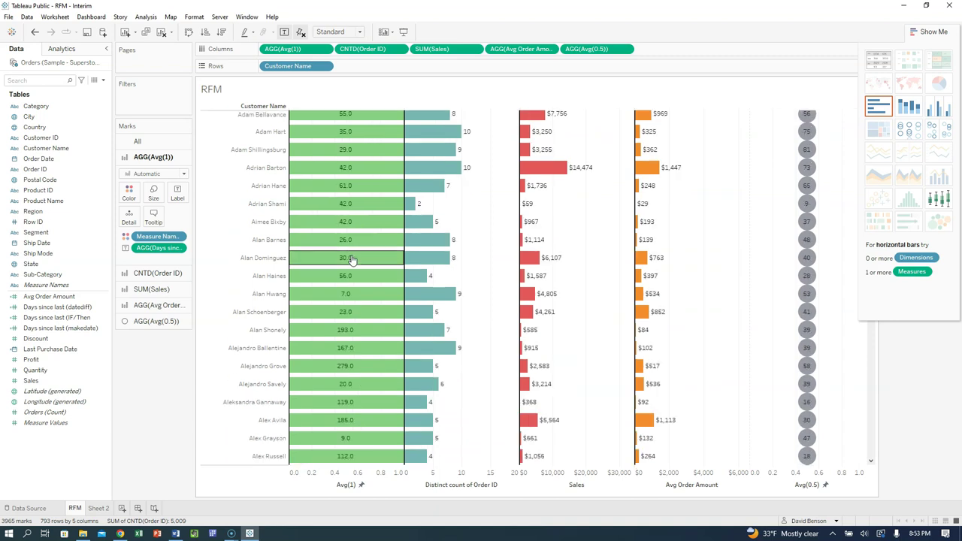
pyautogui.scroll(2, 351, 258)
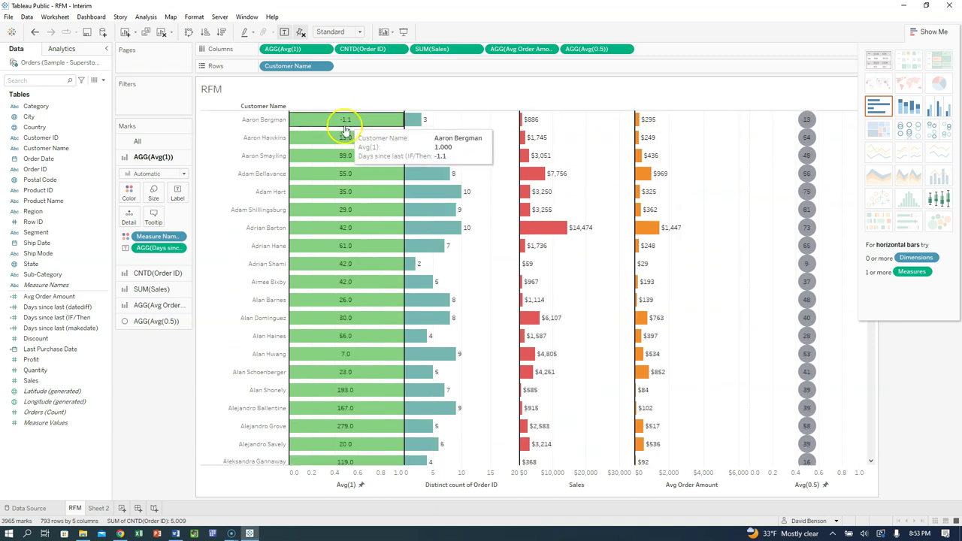
pyautogui.scroll(-3, 344, 161)
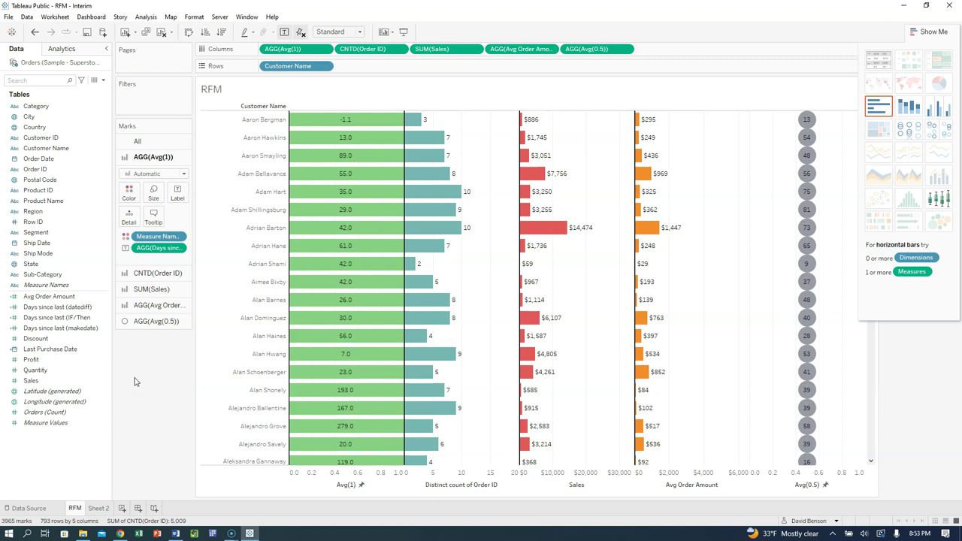
pyautogui.click(84, 319)
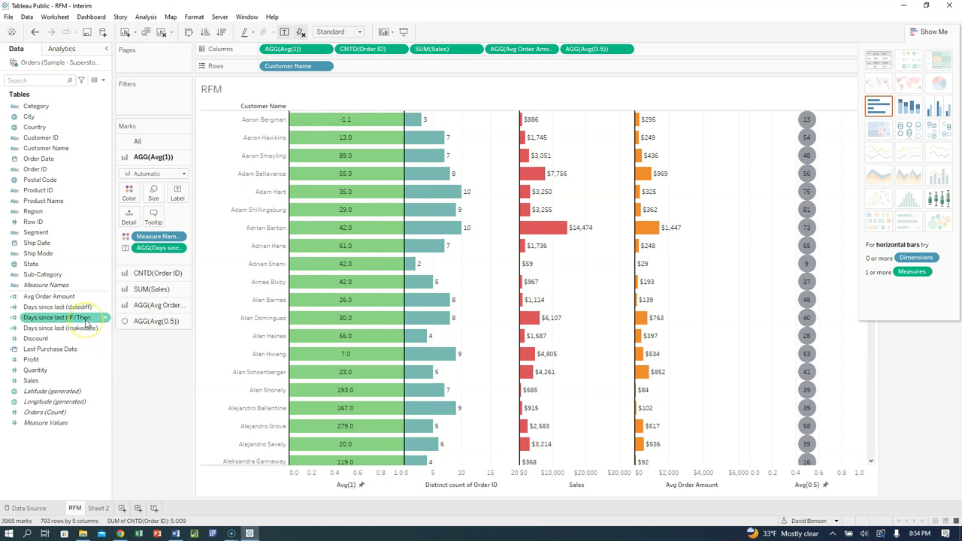
# Set the IF/Then field's default number format to the custom pattern '# days; #.0 years'
pyautogui.rightClick(86, 321)
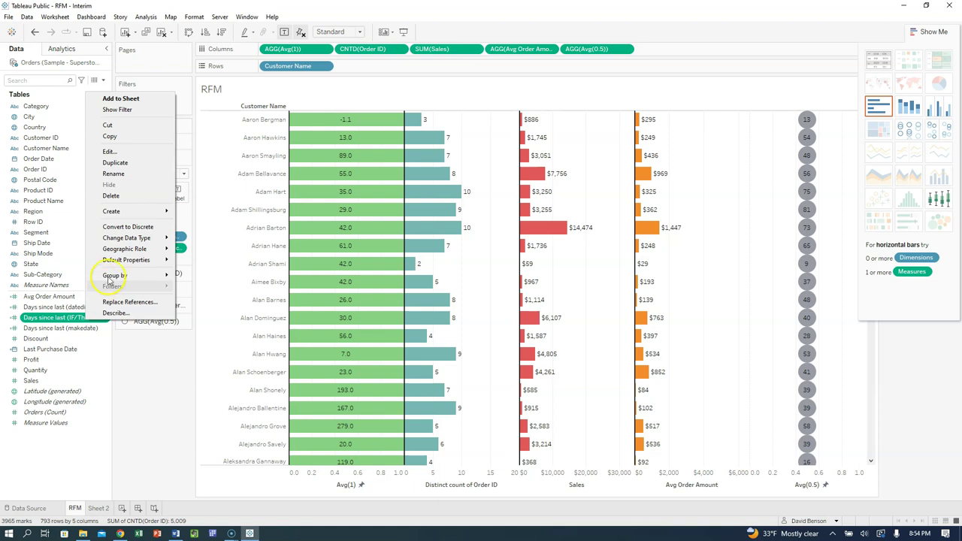
pyautogui.moveTo(150, 260)
pyautogui.click(201, 271)
pyautogui.click(210, 281)
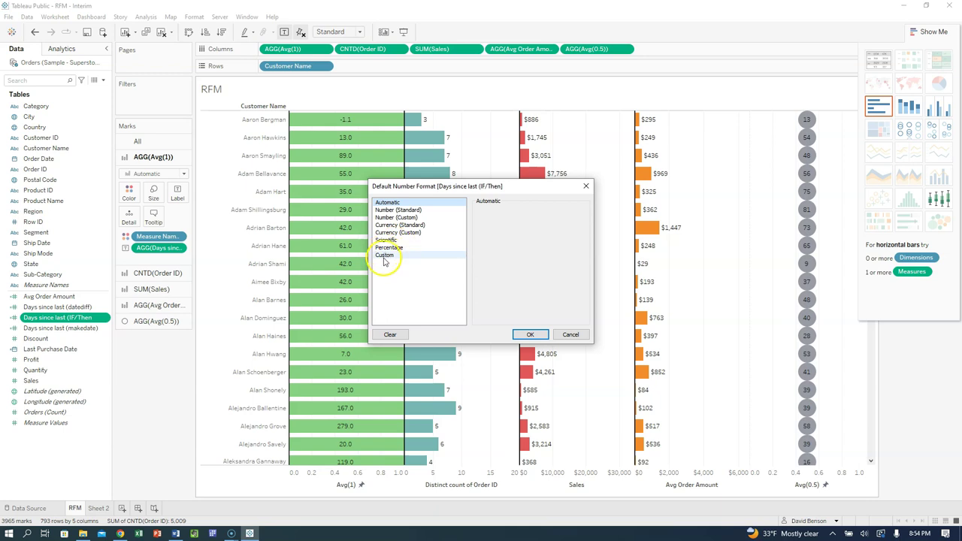
pyautogui.click(384, 254)
pyautogui.click(507, 221)
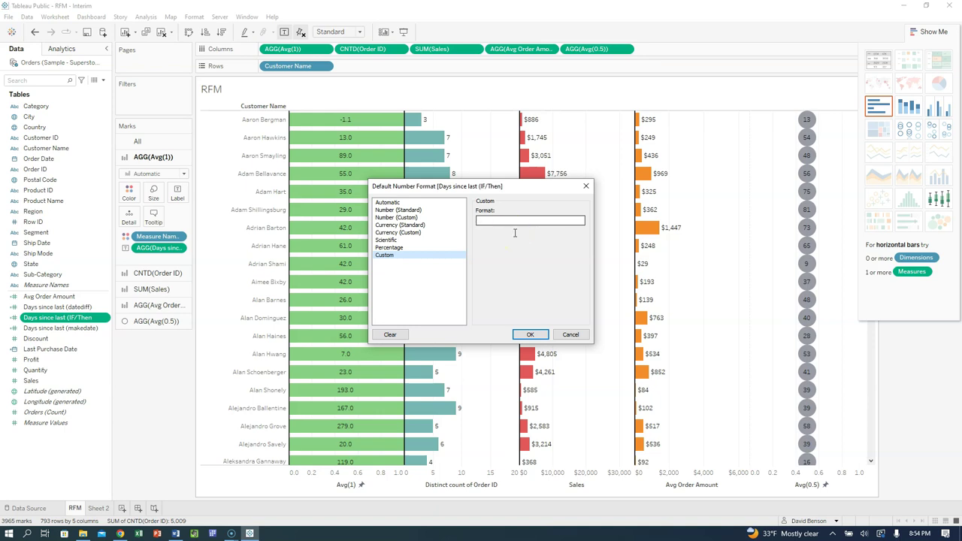
pyautogui.write('# days; #.0 years')
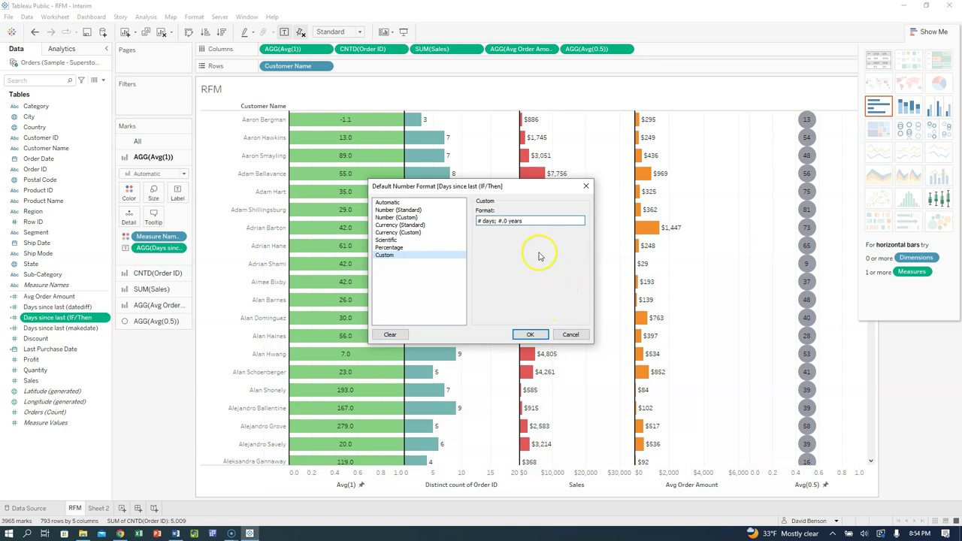
pyautogui.click(505, 220)
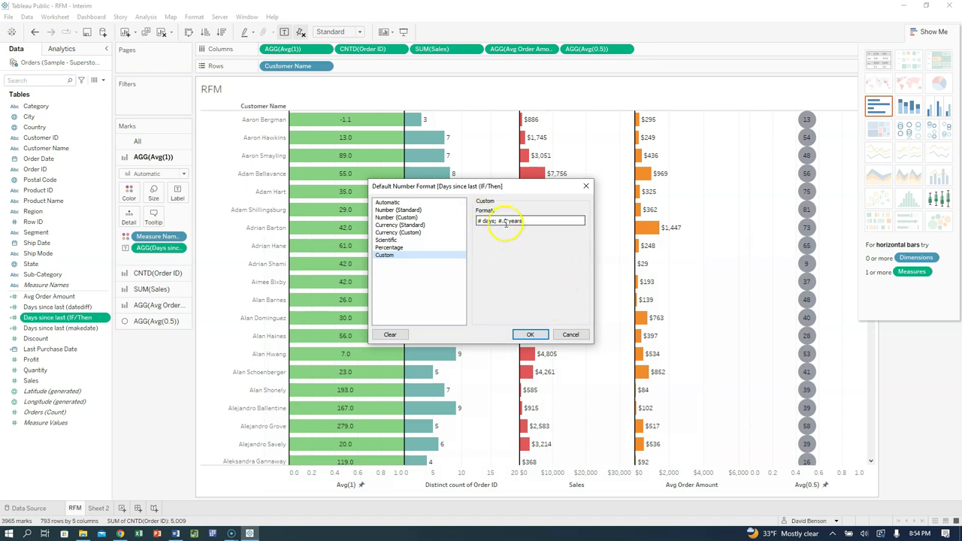
pyautogui.write('0')
pyautogui.click(522, 249)
pyautogui.press('Delete')
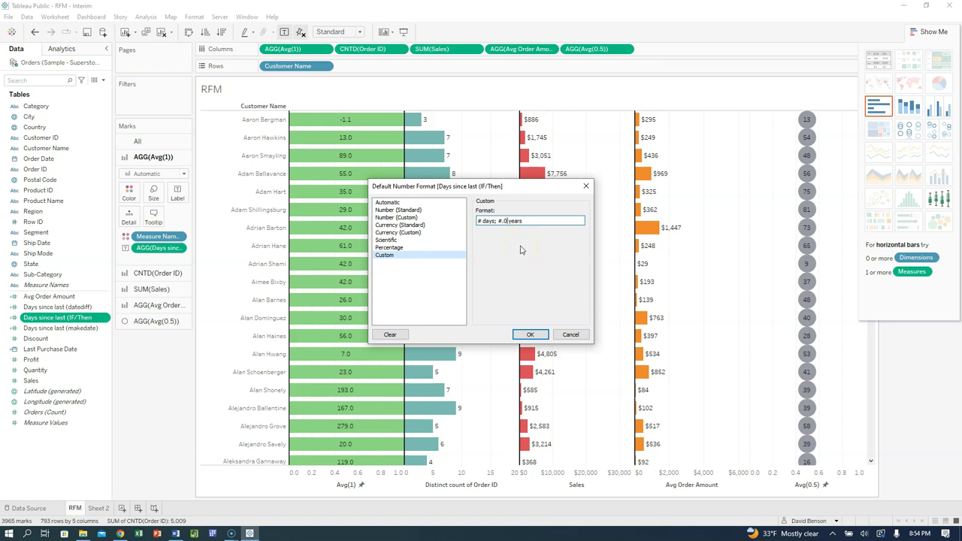
pyautogui.click(529, 335)
pyautogui.click(371, 177)
pyautogui.moveTo(341, 120)
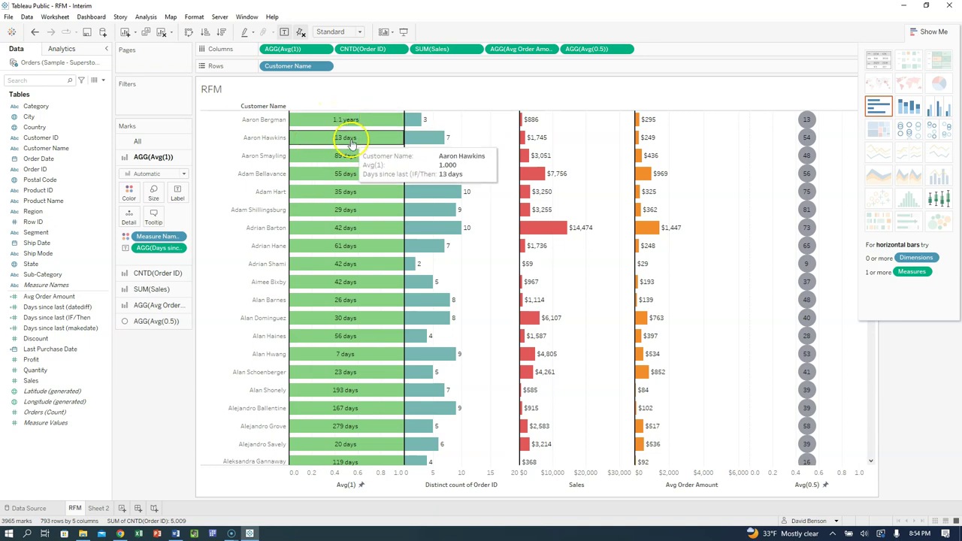
pyautogui.scroll(-4, 363, 258)
pyautogui.scroll(-5, 364, 260)
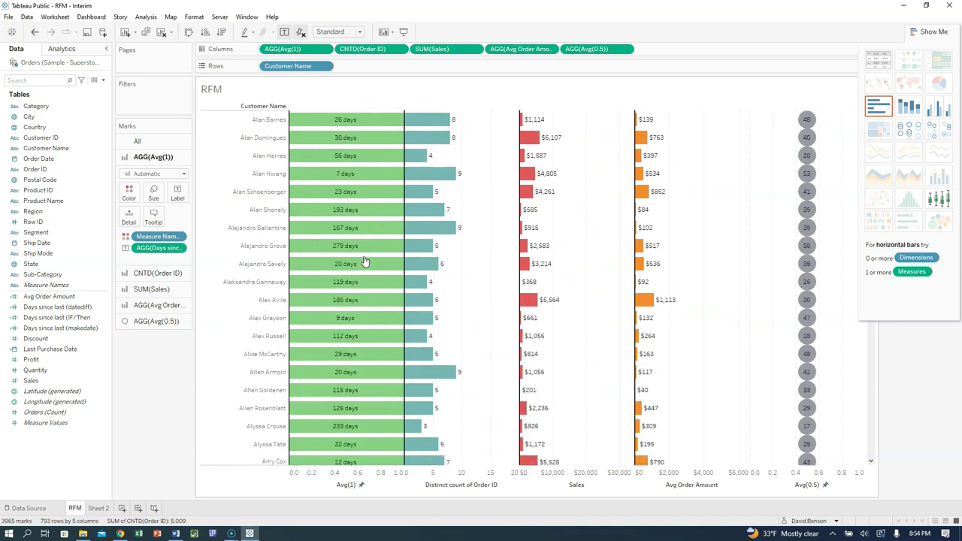
pyautogui.scroll(-2, 364, 260)
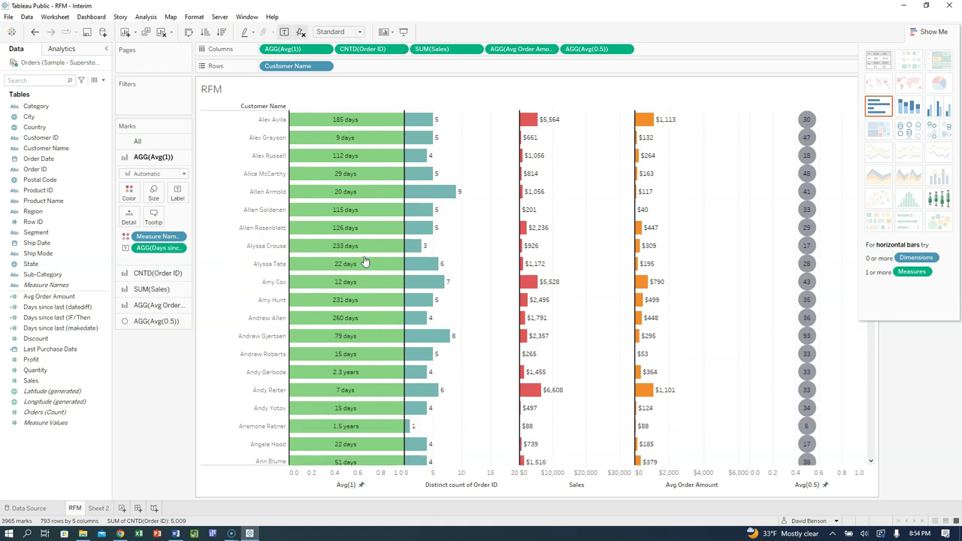
pyautogui.moveTo(351, 338)
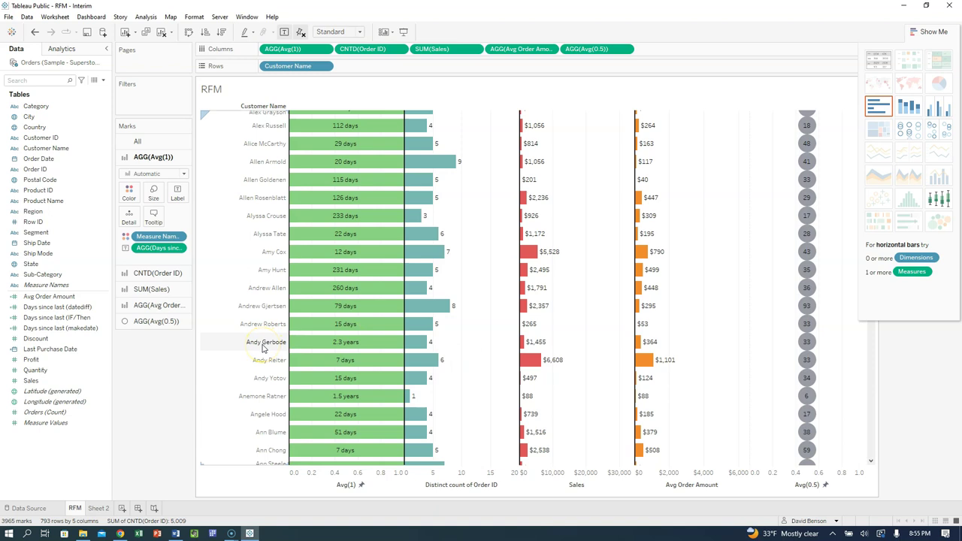
pyautogui.scroll(10, 275, 352)
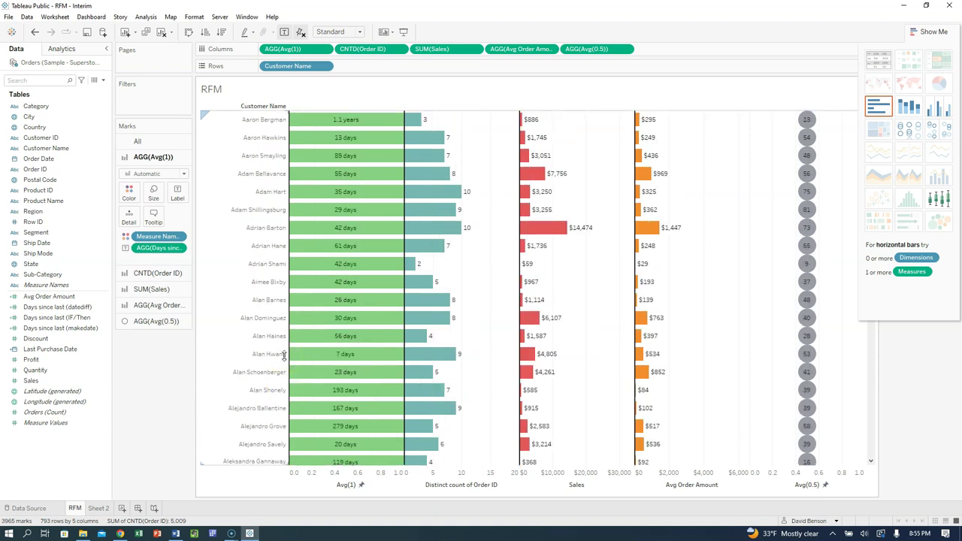